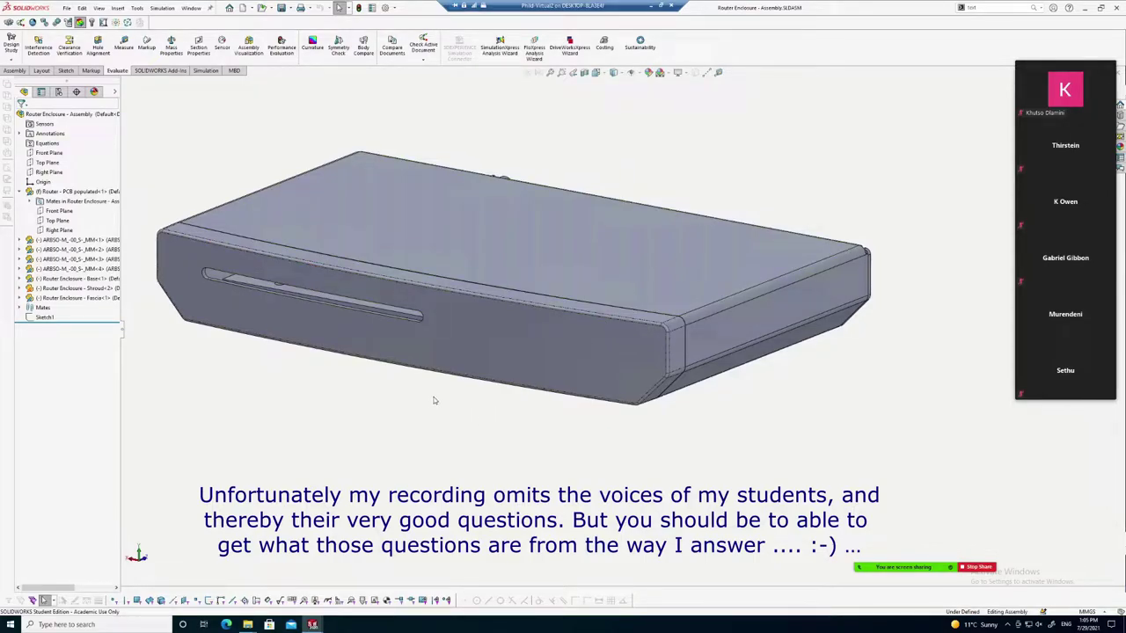
Drag three ARBSO standoffs down so they hang loose below the PCB
scroll(433, 400, up, 2)
mouse_move(466, 400)
middle_down()
mouse_move(437, 397)
mouse_move(402, 352)
middle_up()
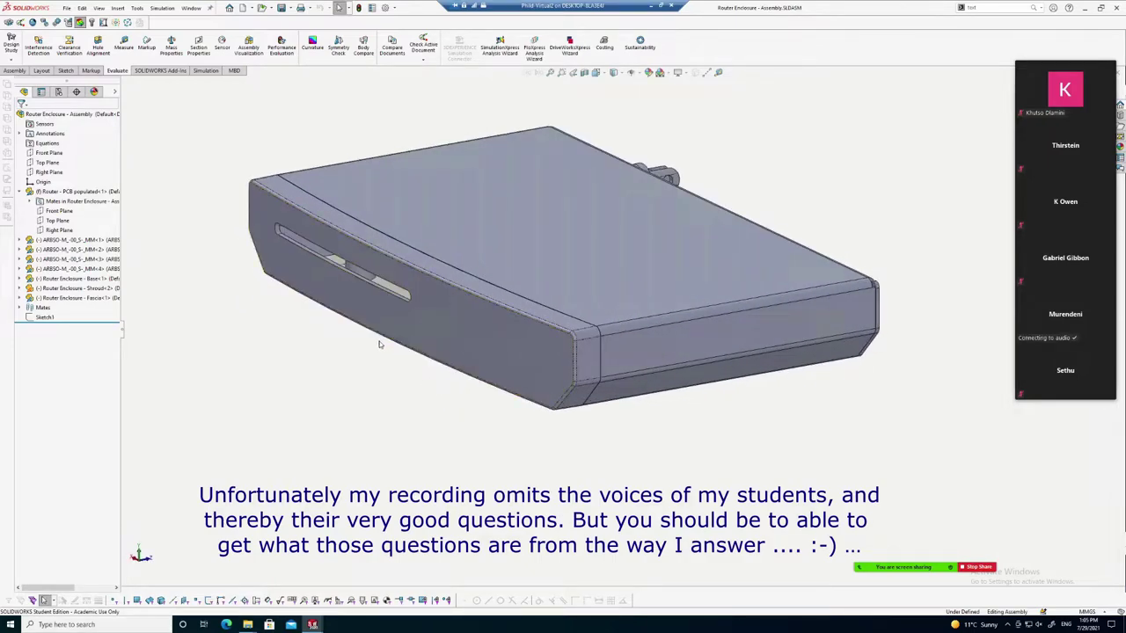
click(440, 336)
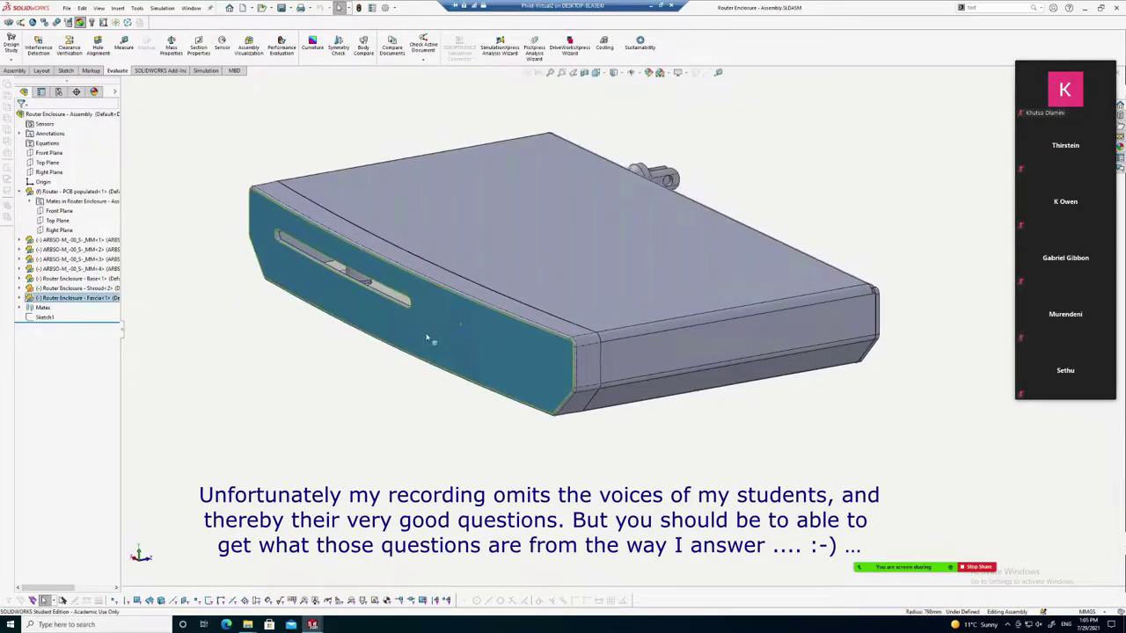
mouse_move(430, 339)
middle_down()
mouse_move(402, 335)
mouse_move(447, 267)
mouse_move(526, 227)
middle_up()
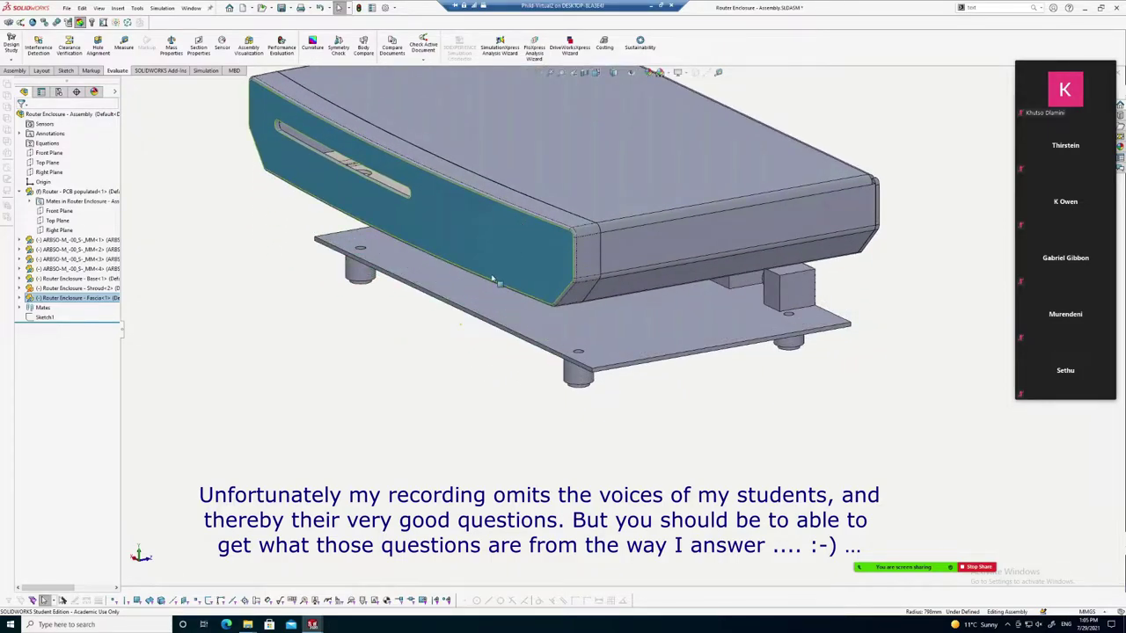
click(601, 219)
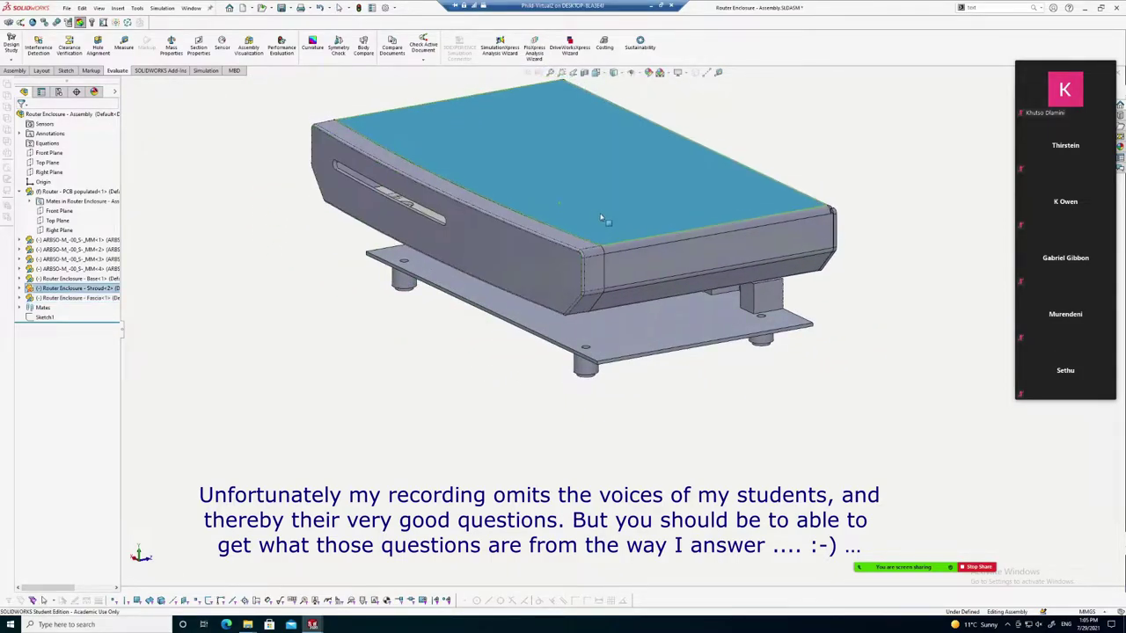
drag(586, 362, 586, 409)
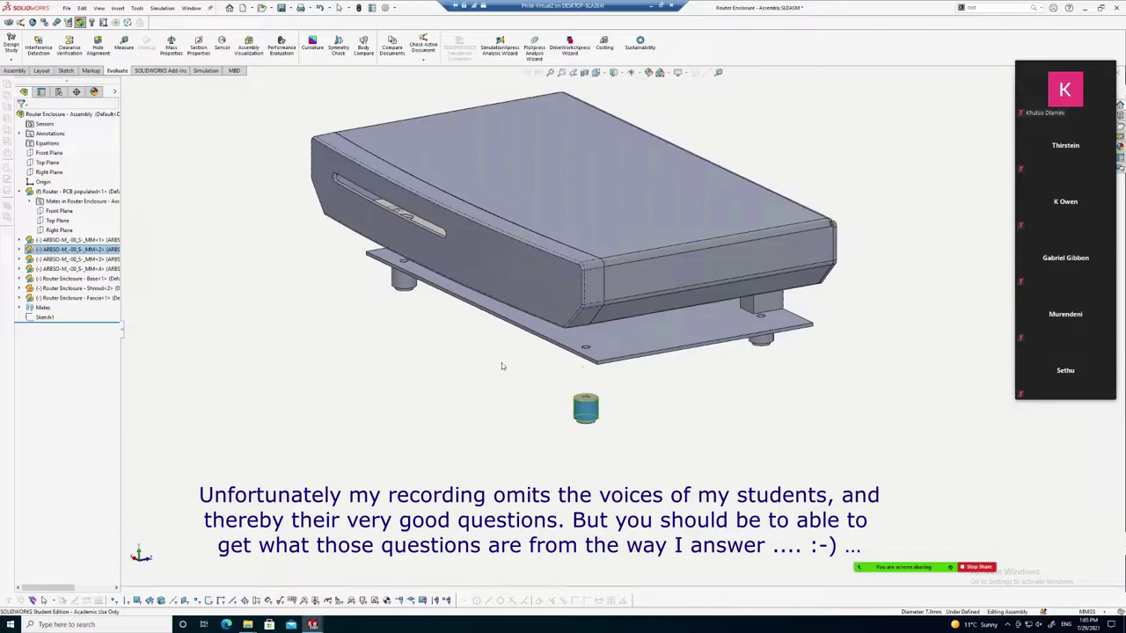
drag(404, 282, 408, 348)
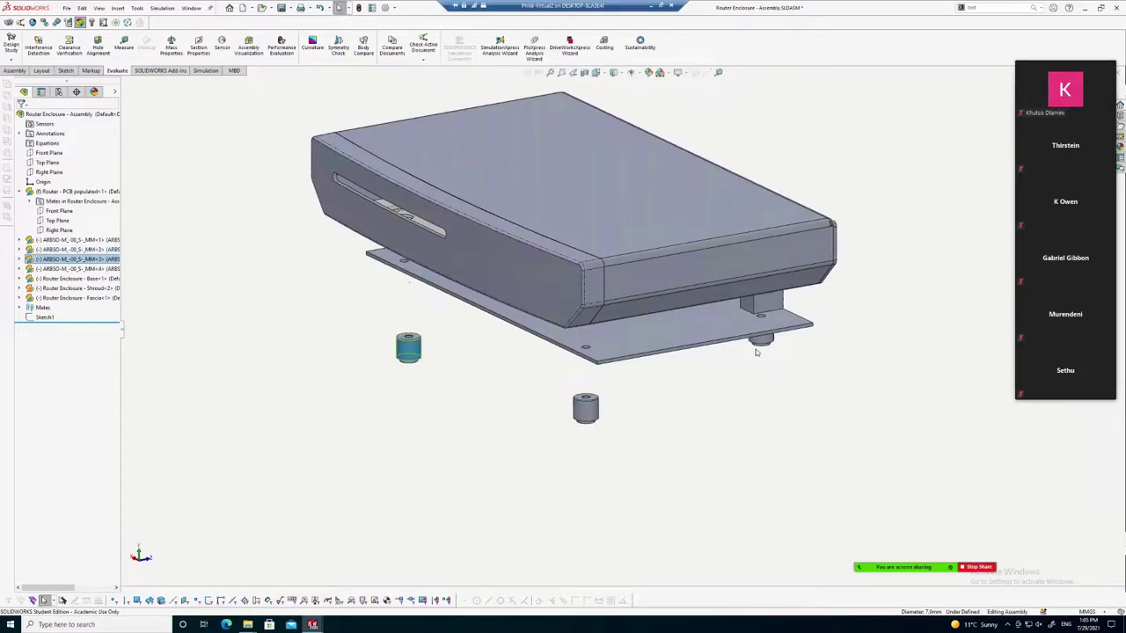
drag(762, 341, 762, 401)
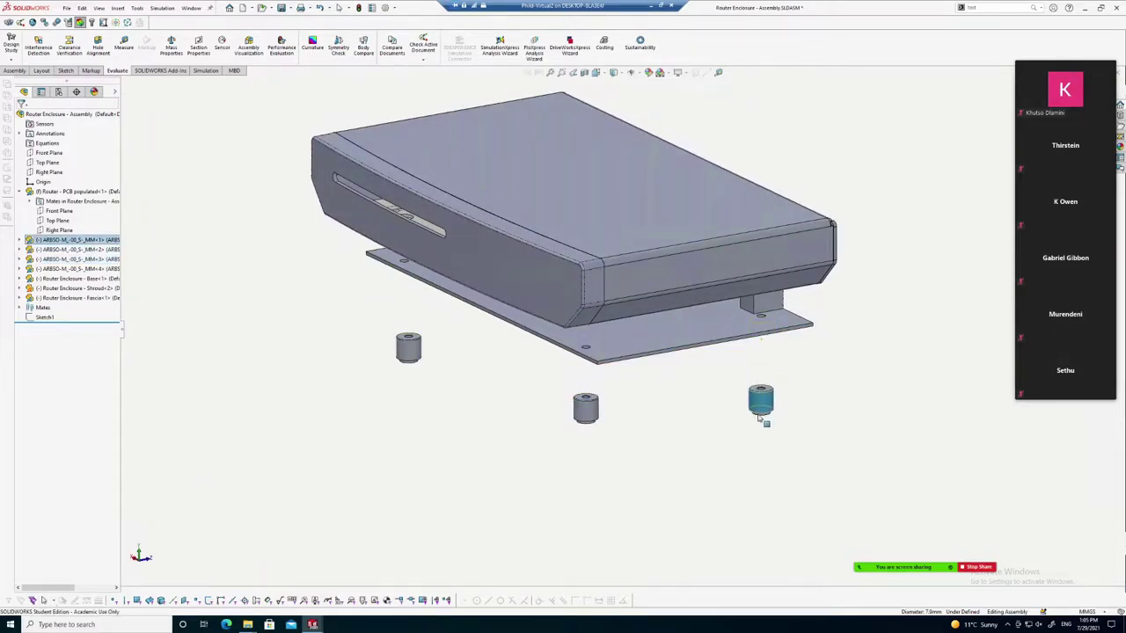
click(813, 377)
From below, try dragging the PCB to confirm it stays fixed, then return to isometric view
mouse_move(842, 359)
middle_down()
mouse_move(810, 300)
mouse_move(818, 304)
middle_up()
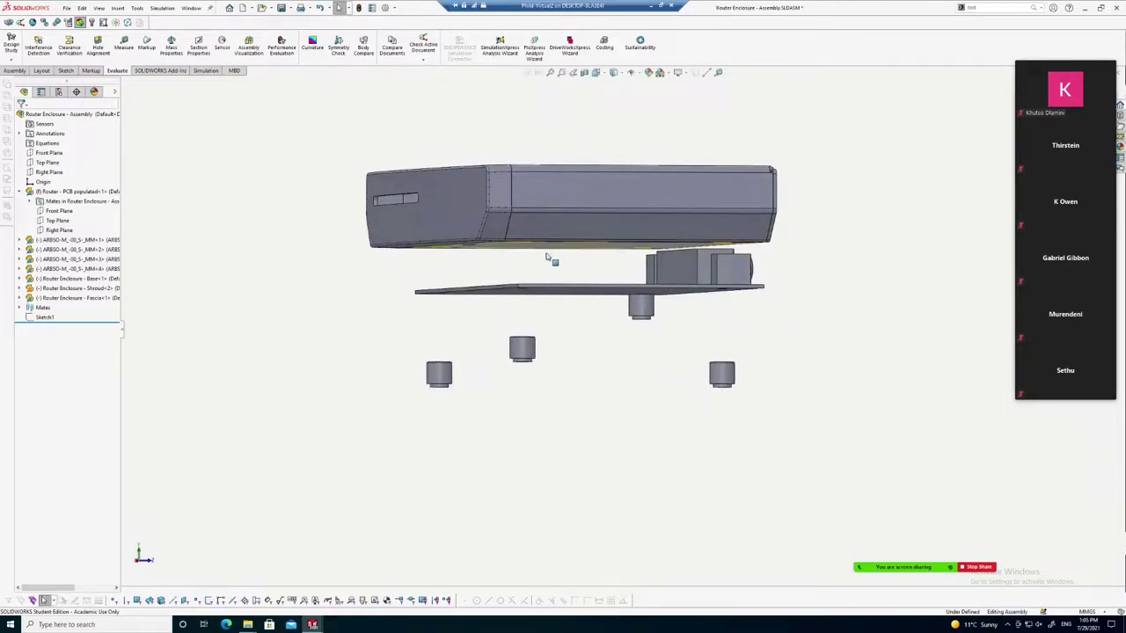
click(567, 289)
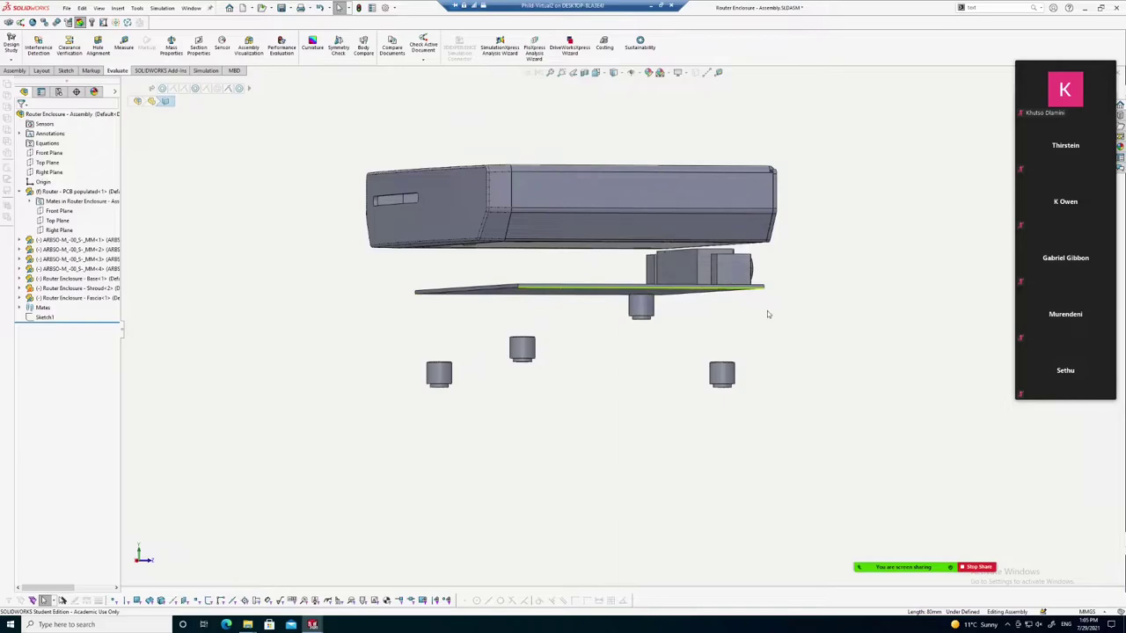
middle_drag(767, 314, 586, 272)
click(616, 292)
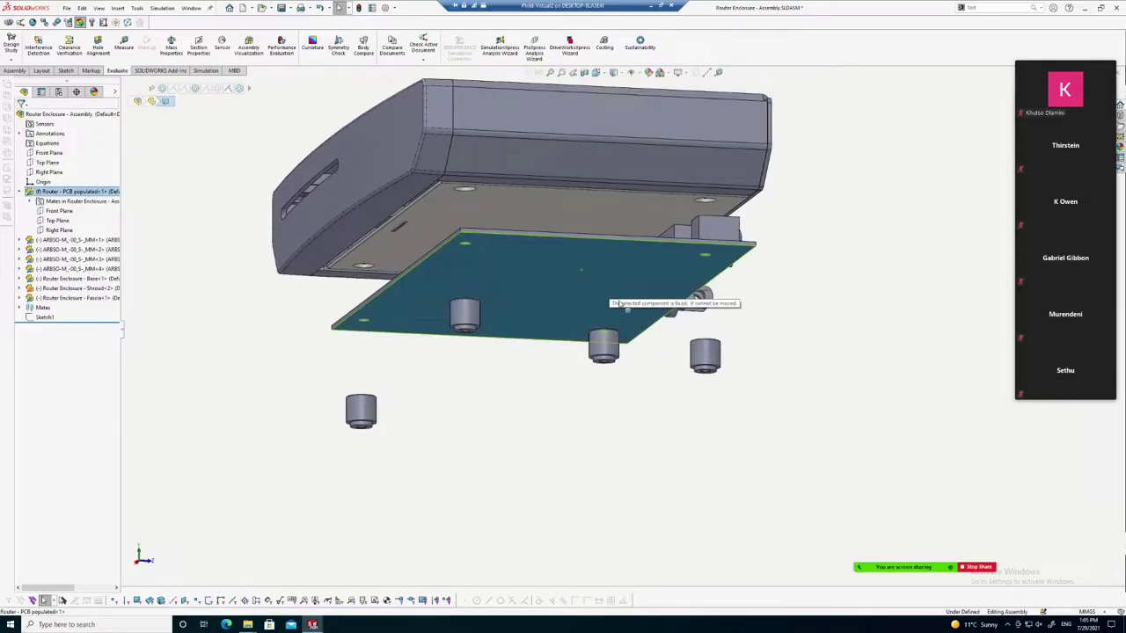
drag(619, 303, 669, 299)
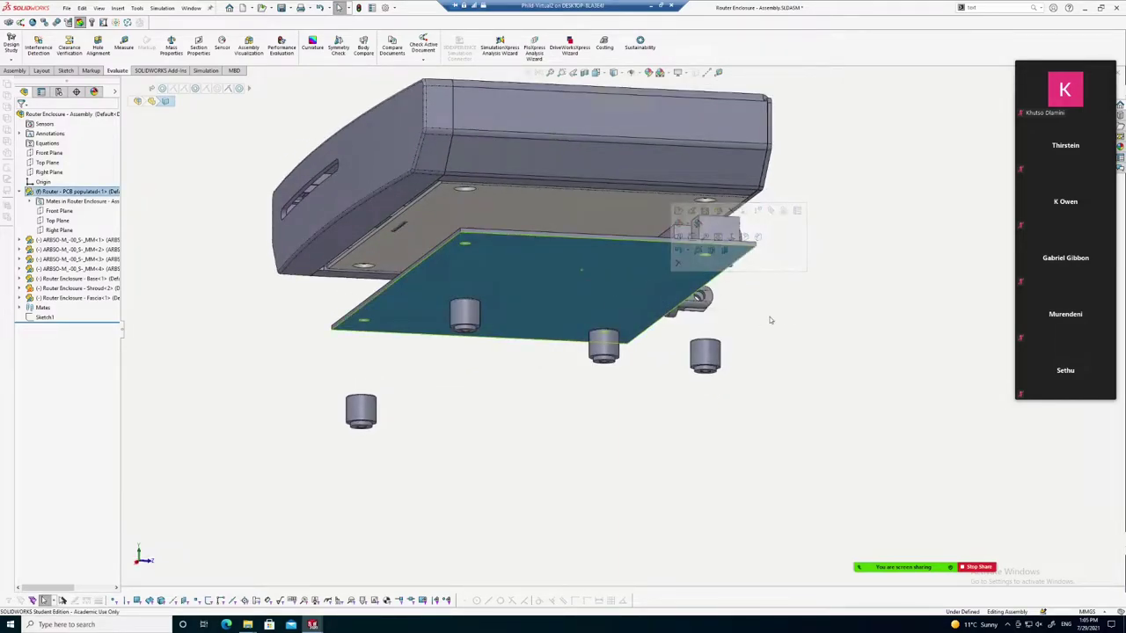
click(669, 299)
click(526, 270)
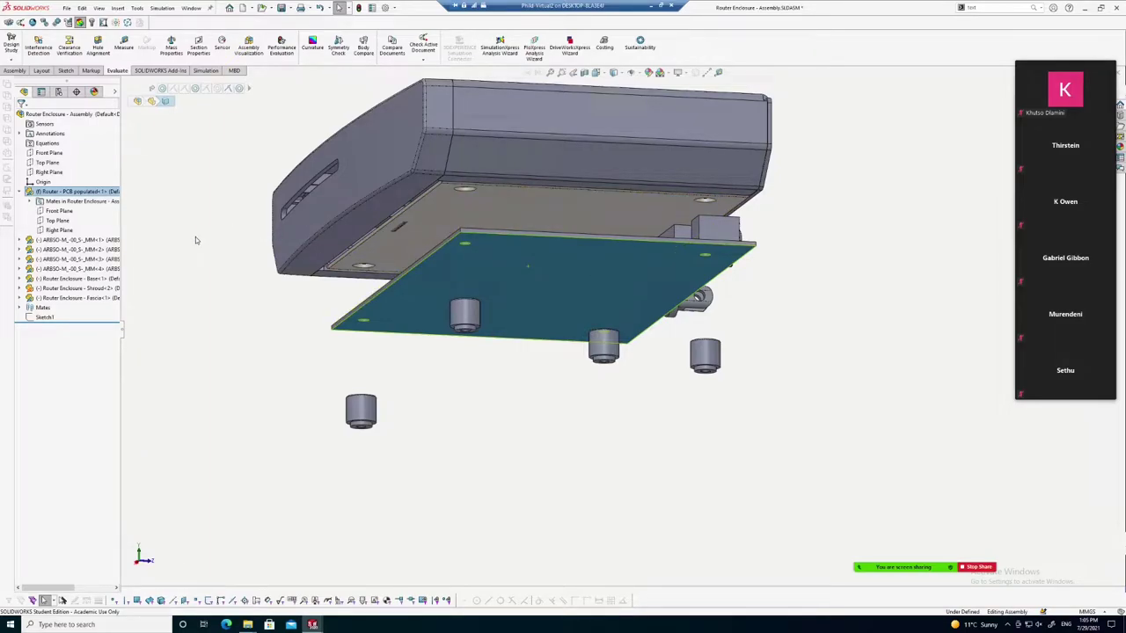
key(ctrl+7)
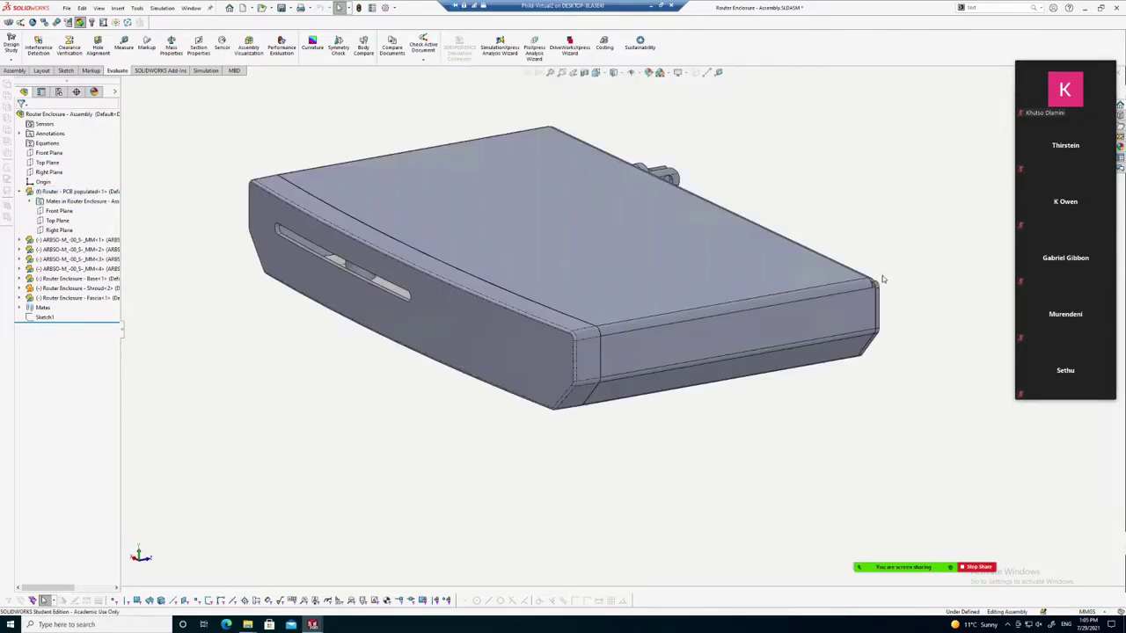
Suppress the Fascia's Width2 and Coincident14 mates from its Mates folder in the tree
mouse_move(870, 245)
middle_down()
mouse_move(775, 196)
mouse_move(794, 224)
mouse_move(883, 216)
mouse_move(915, 196)
middle_up()
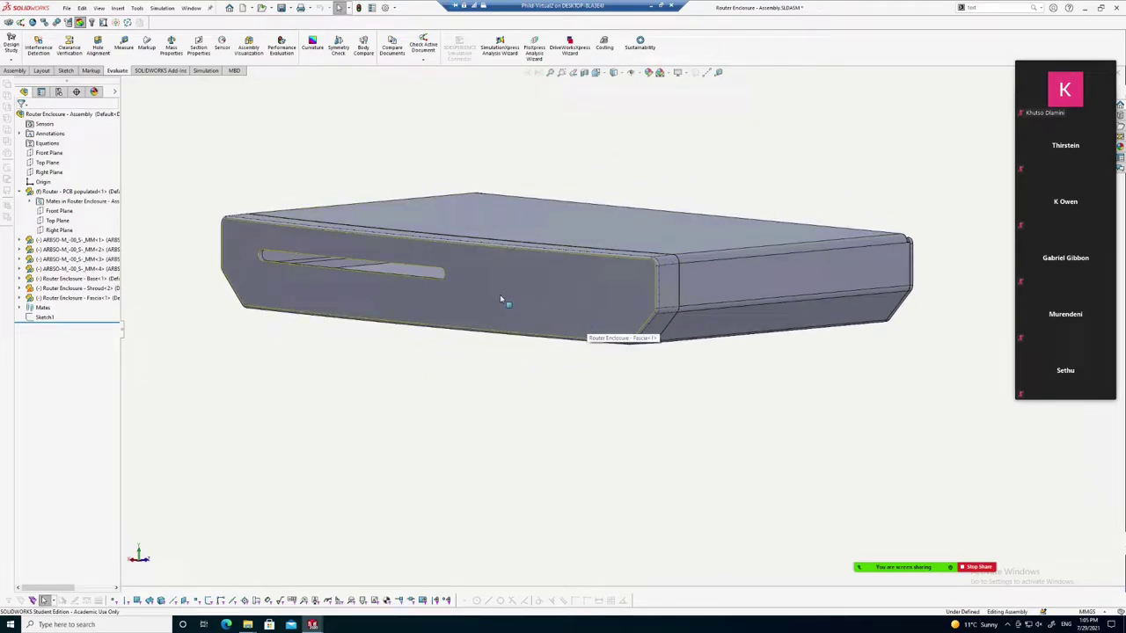
mouse_move(510, 305)
middle_down()
mouse_move(661, 382)
mouse_move(197, 334)
middle_up()
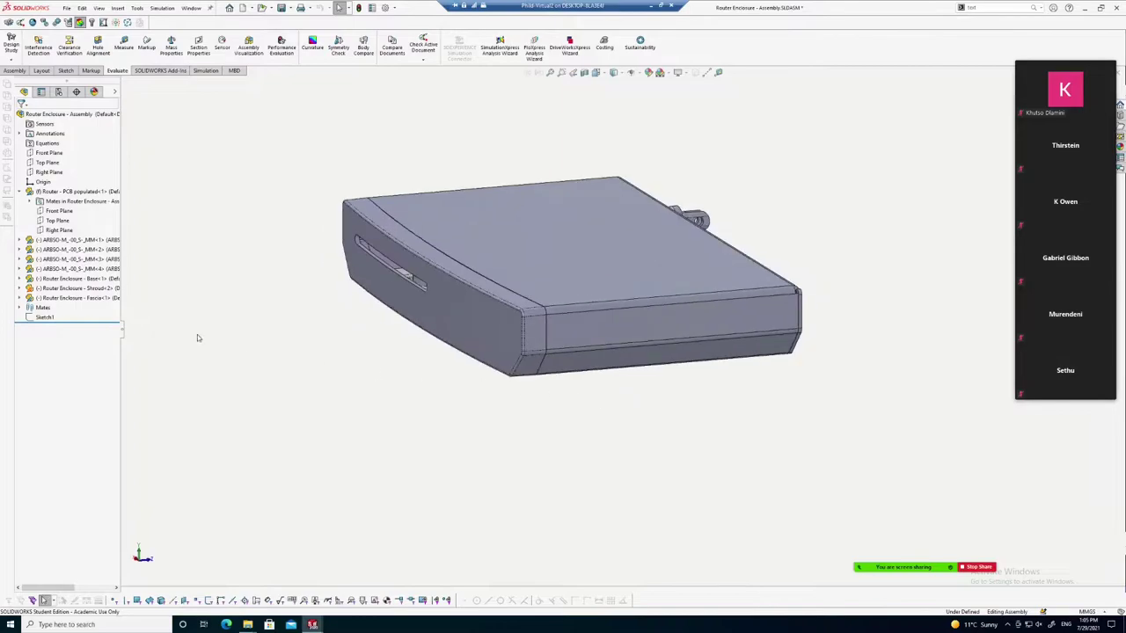
click(463, 309)
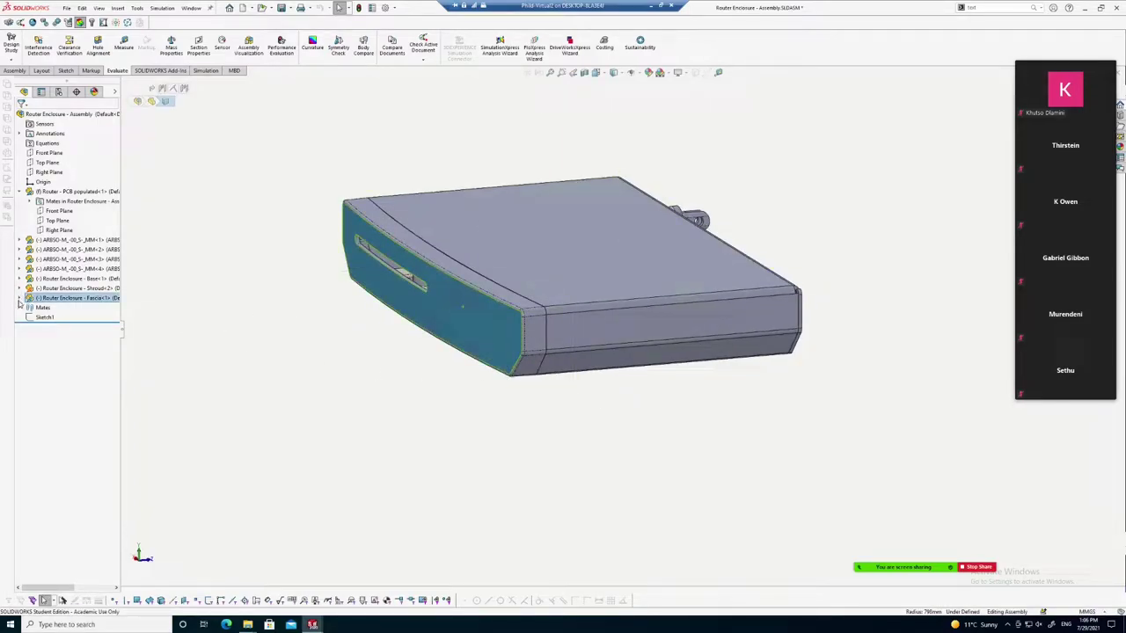
click(19, 299)
click(30, 308)
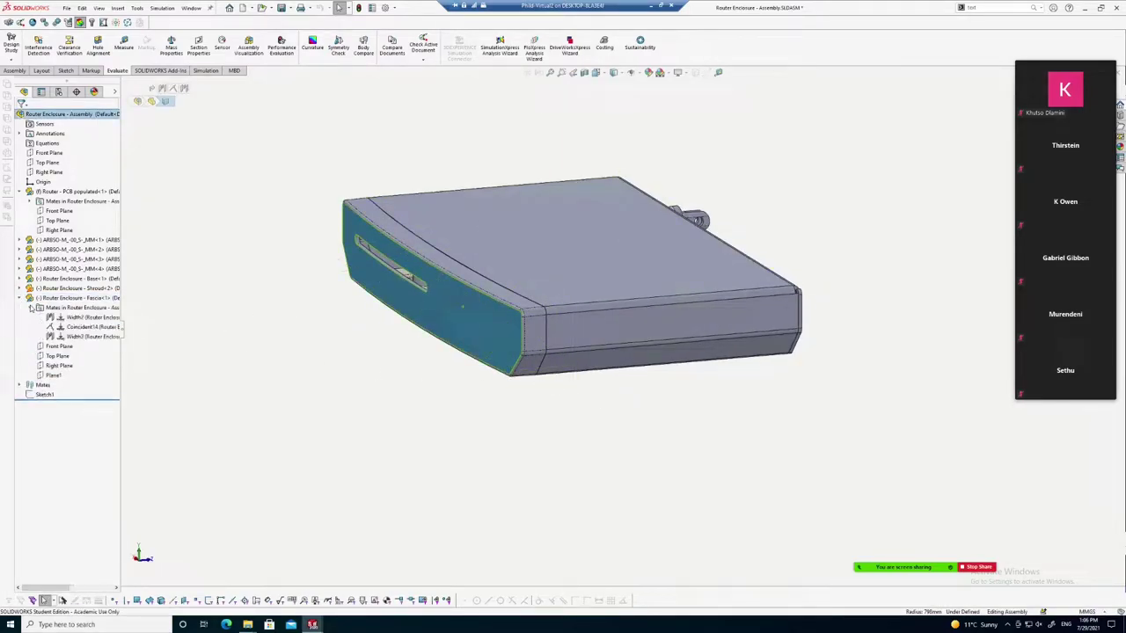
click(84, 324)
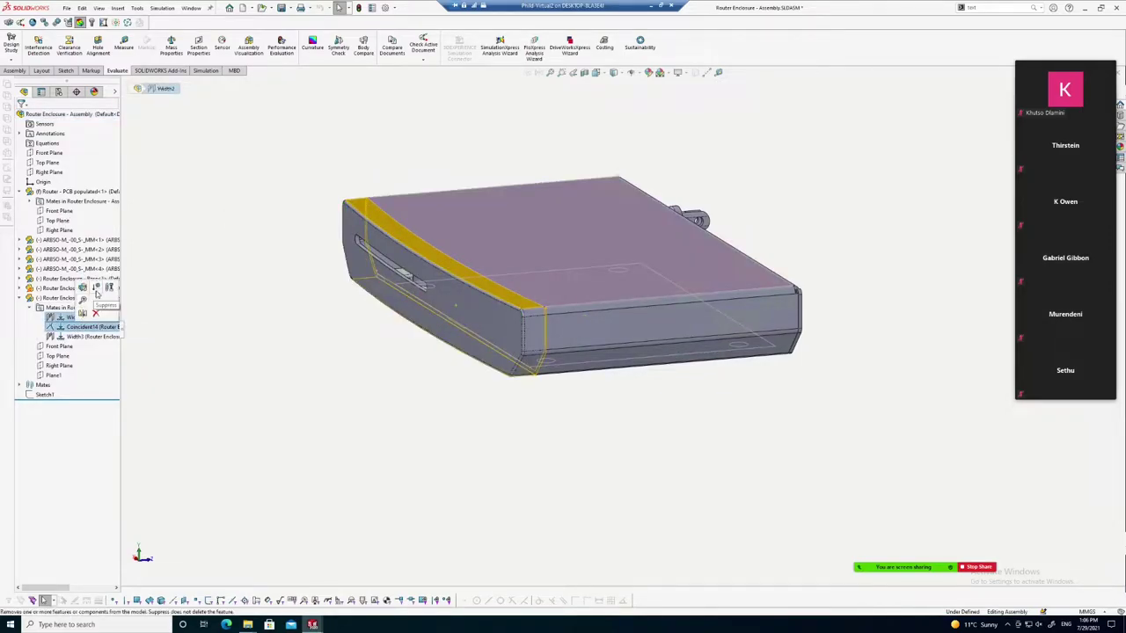
click(95, 288)
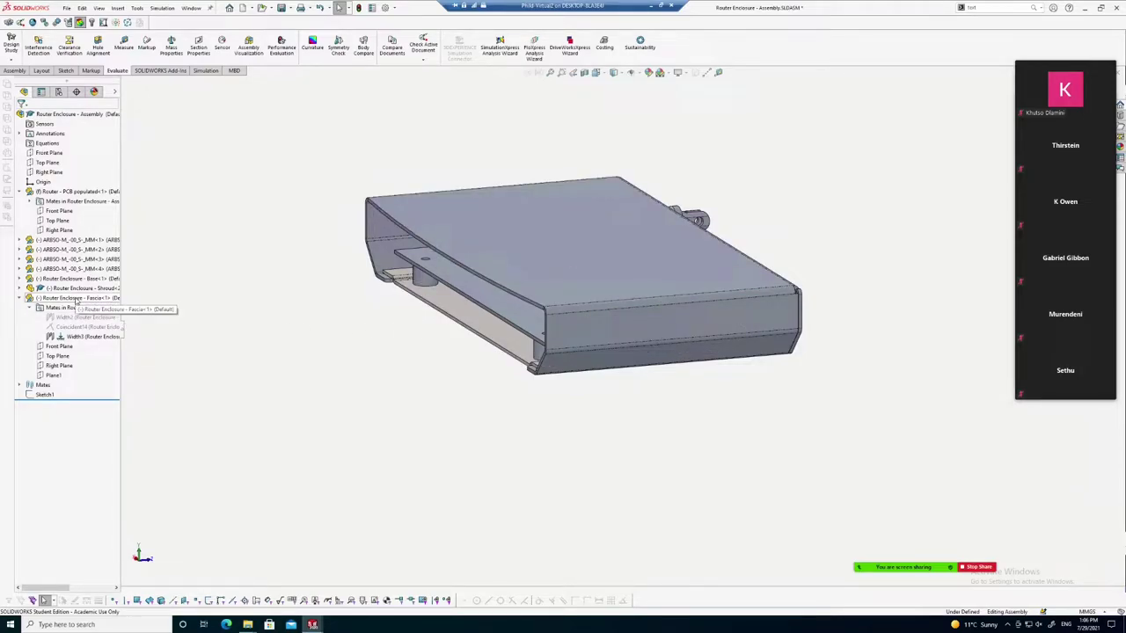
Zoom to fit and unsuppress Width2 and Coincident14 so the fascia returns to the front
key(f)
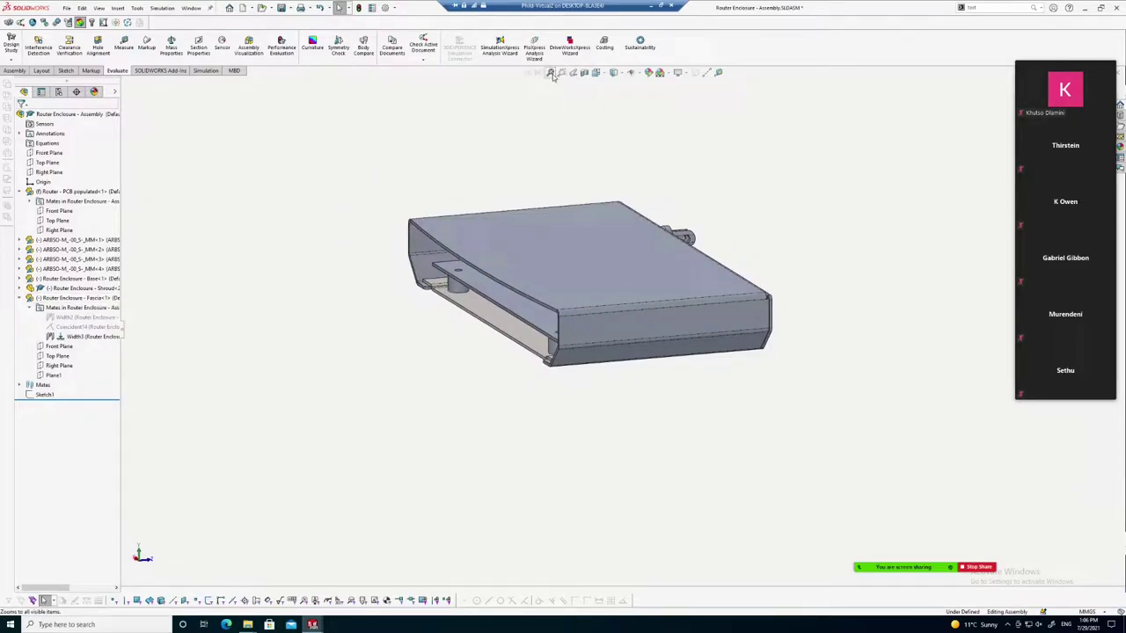
click(552, 74)
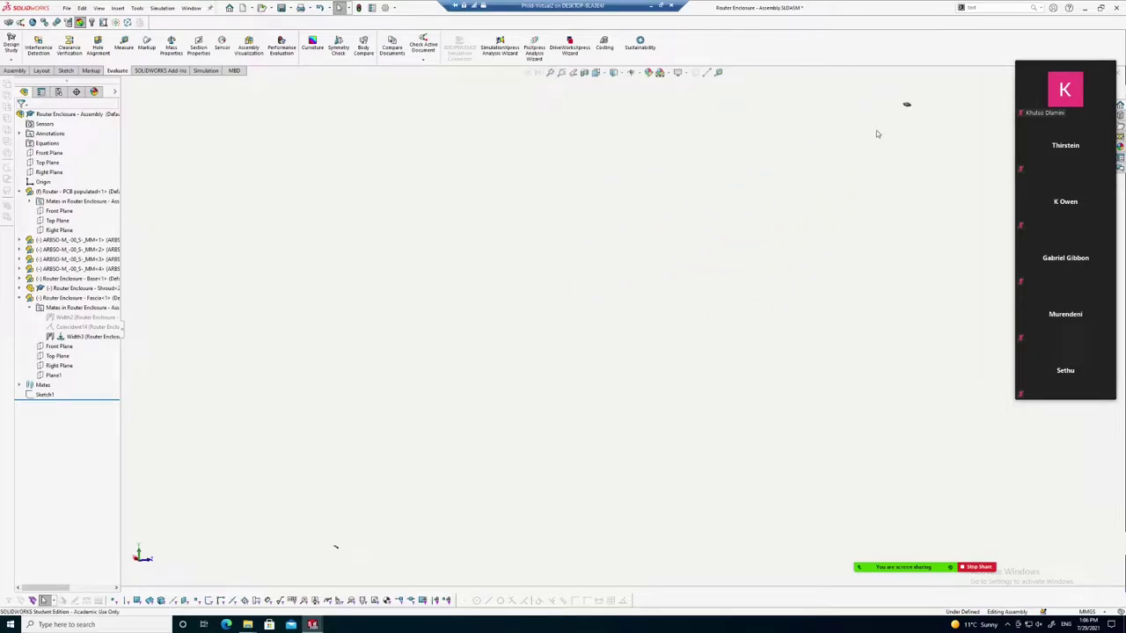
right_click(336, 551)
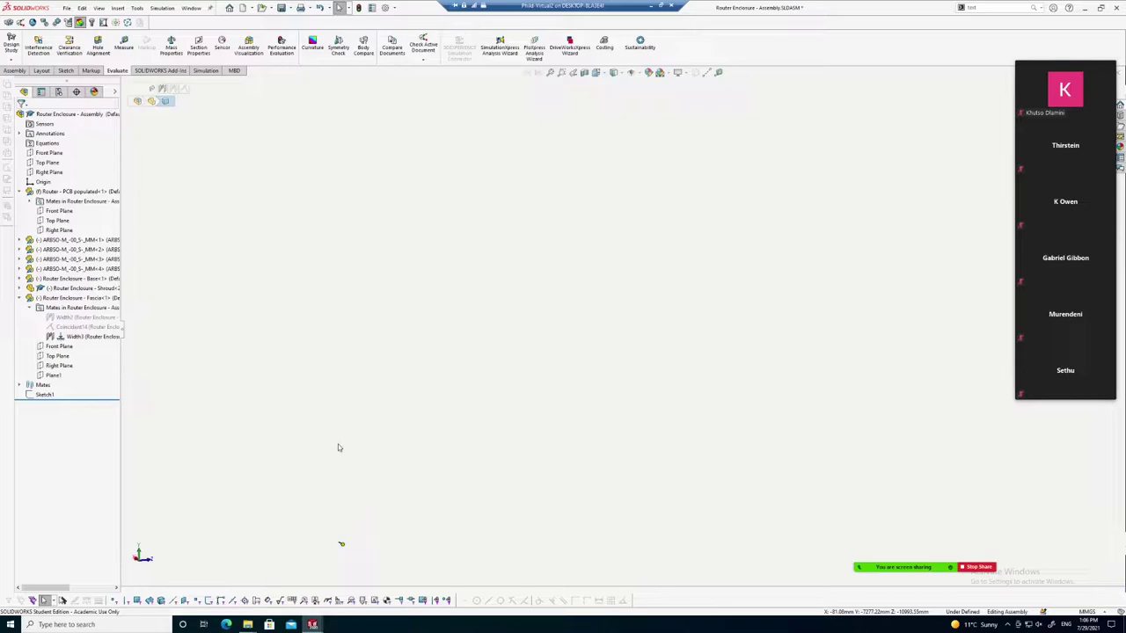
click(70, 316)
ctrl+click(84, 326)
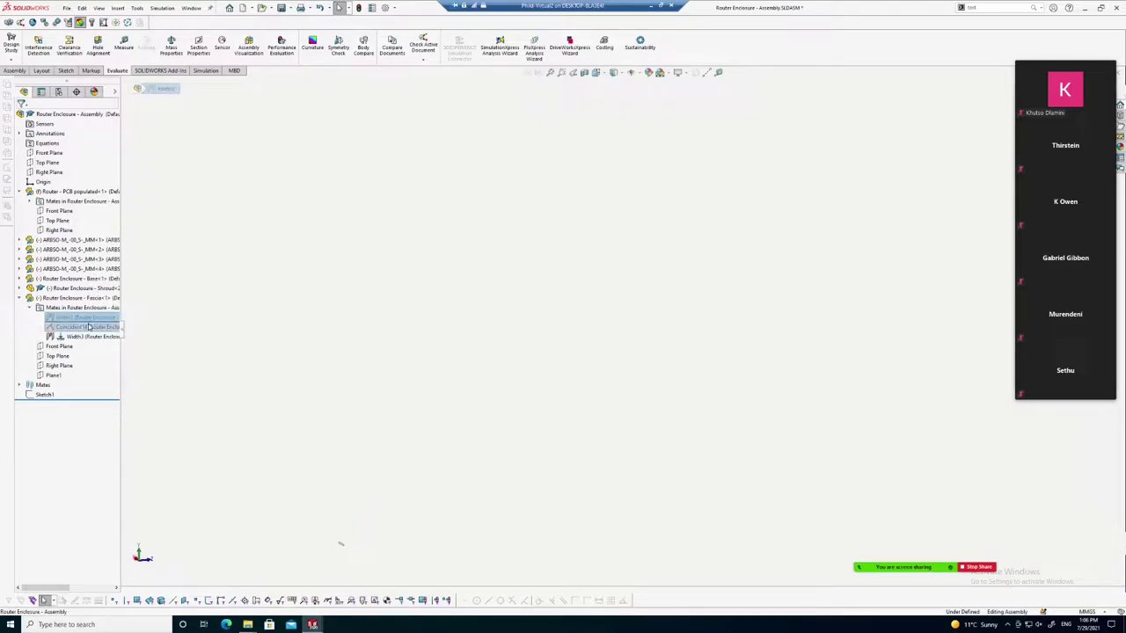
click(113, 287)
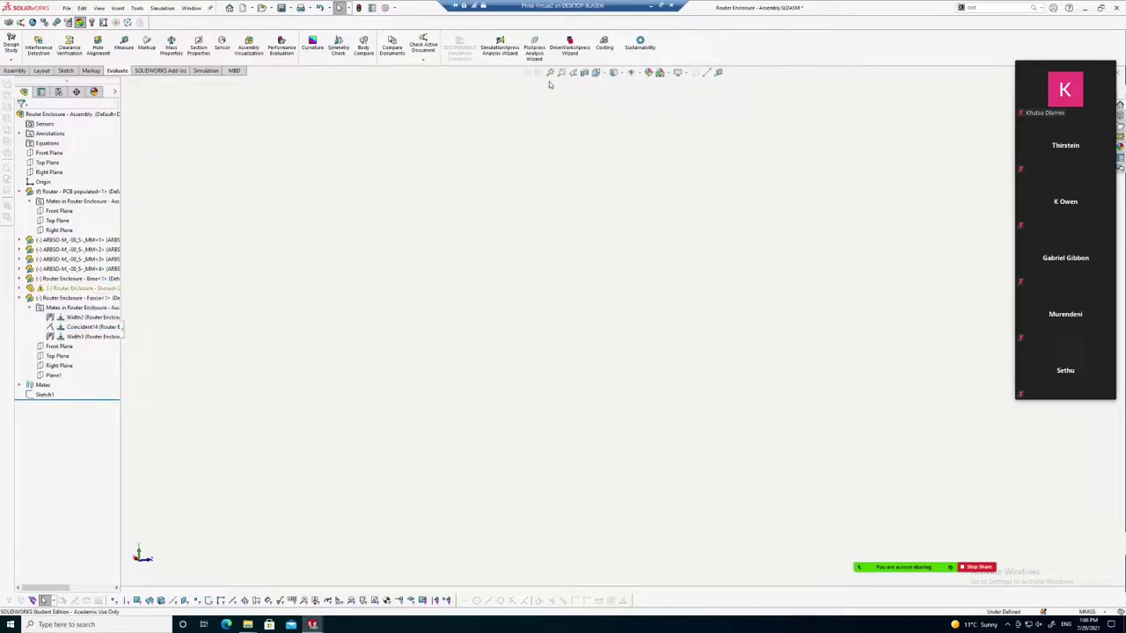
click(551, 73)
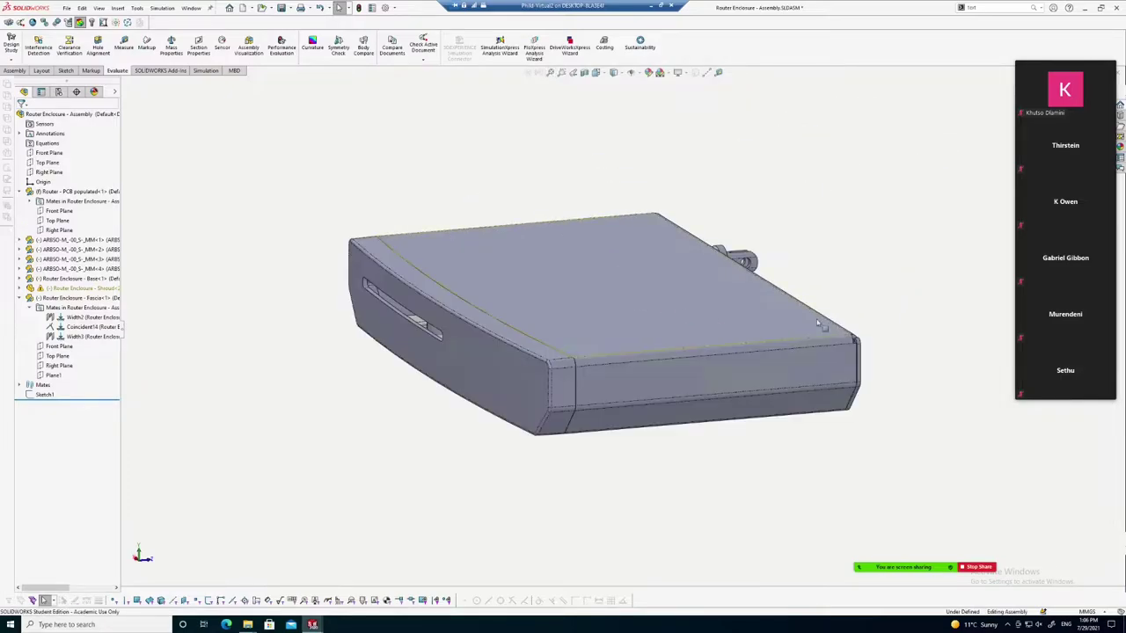
Suppress only the Fascia's Width2 mate
click(80, 317)
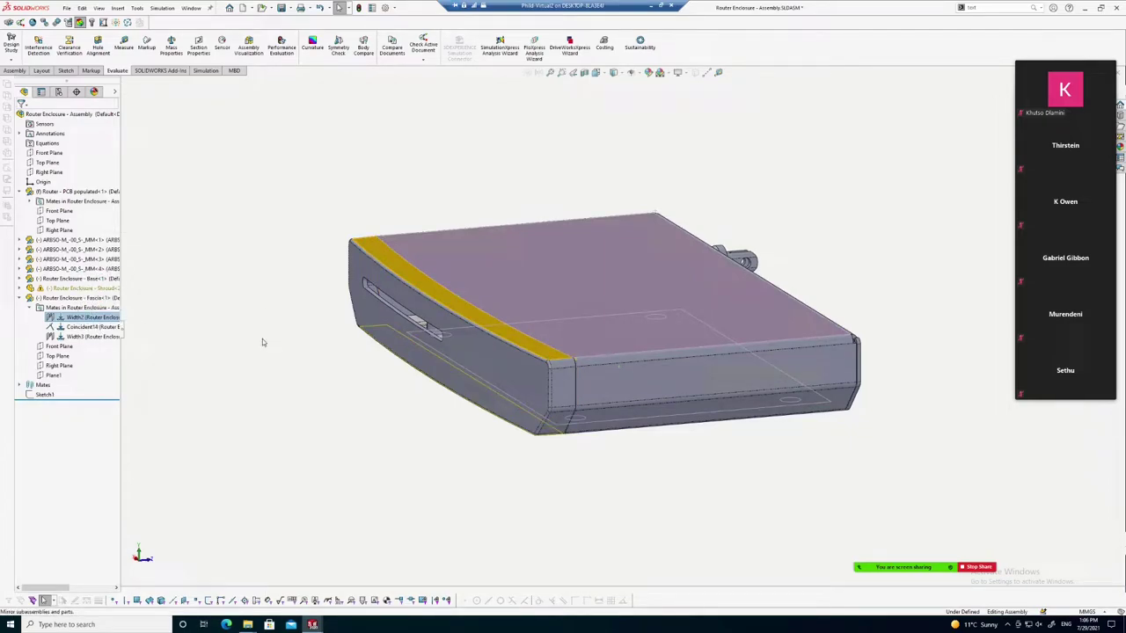
right_click(81, 318)
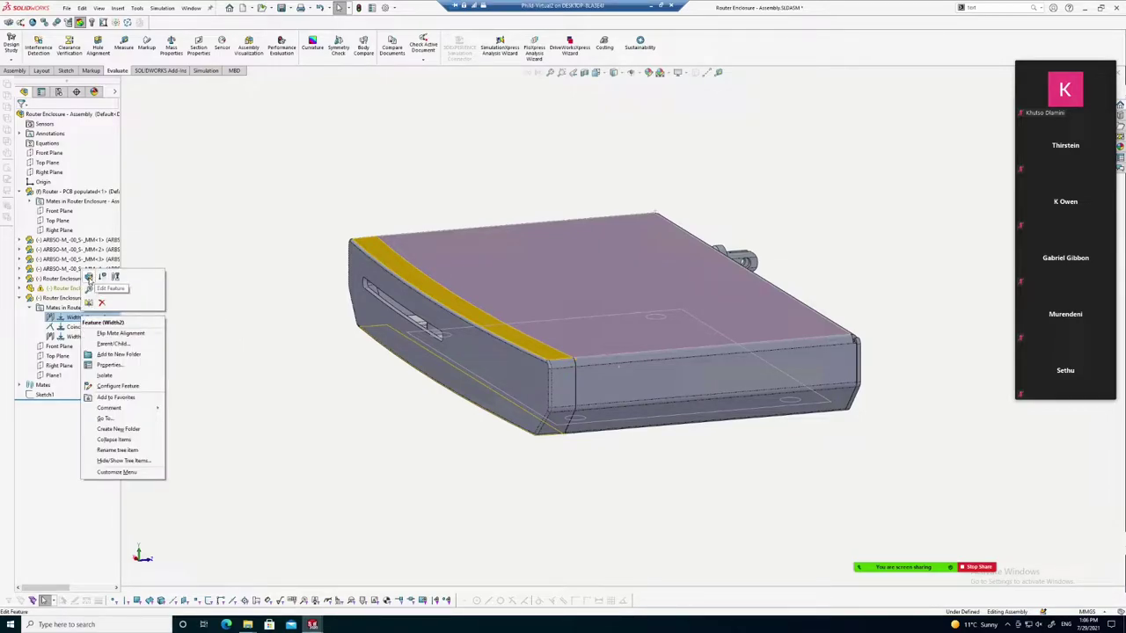
click(88, 278)
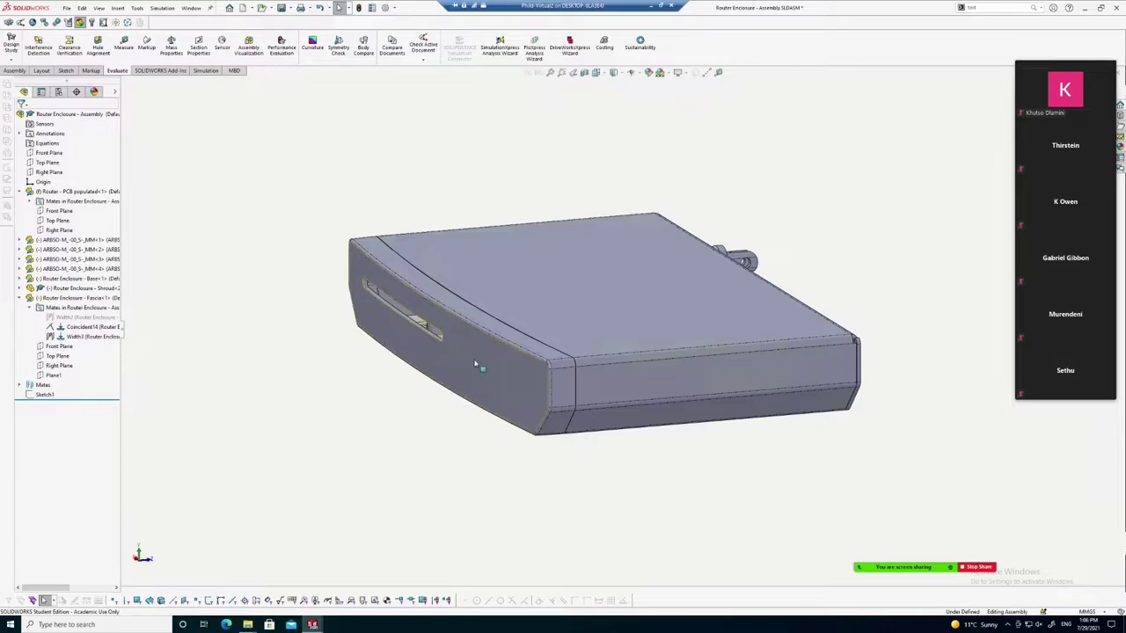
Drag the fascia out of the enclosure and back into place at the front
mouse_move(475, 363)
mouse_down()
mouse_move(497, 395)
mouse_move(538, 418)
mouse_up()
mouse_move(637, 470)
middle_down()
mouse_move(657, 491)
mouse_move(678, 485)
middle_up()
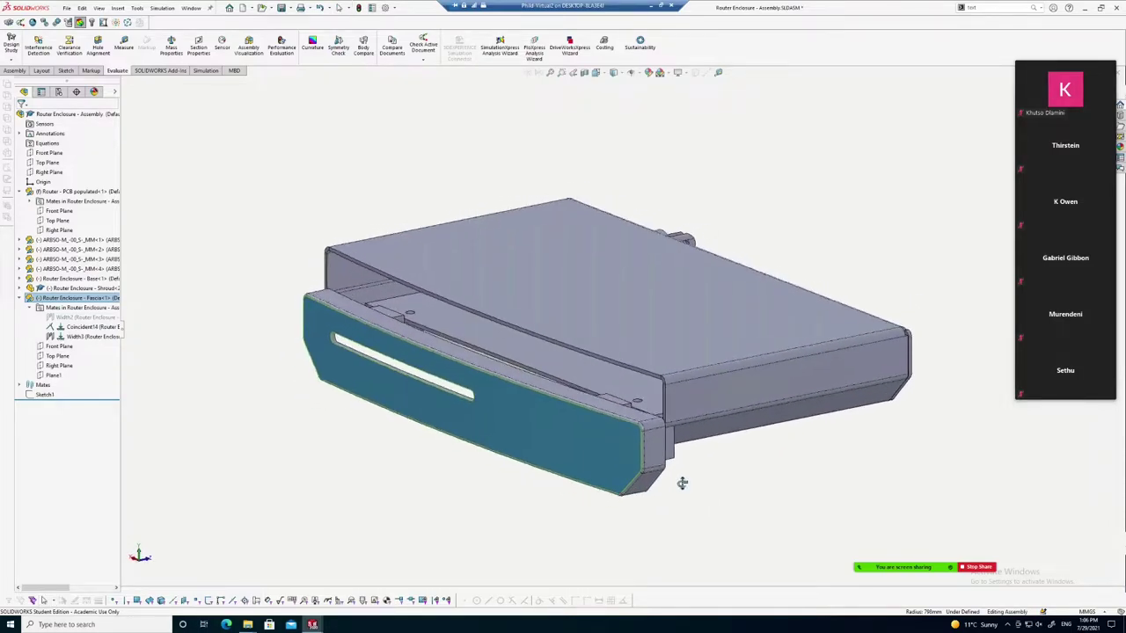
click(507, 498)
click(545, 387)
drag(545, 387, 549, 293)
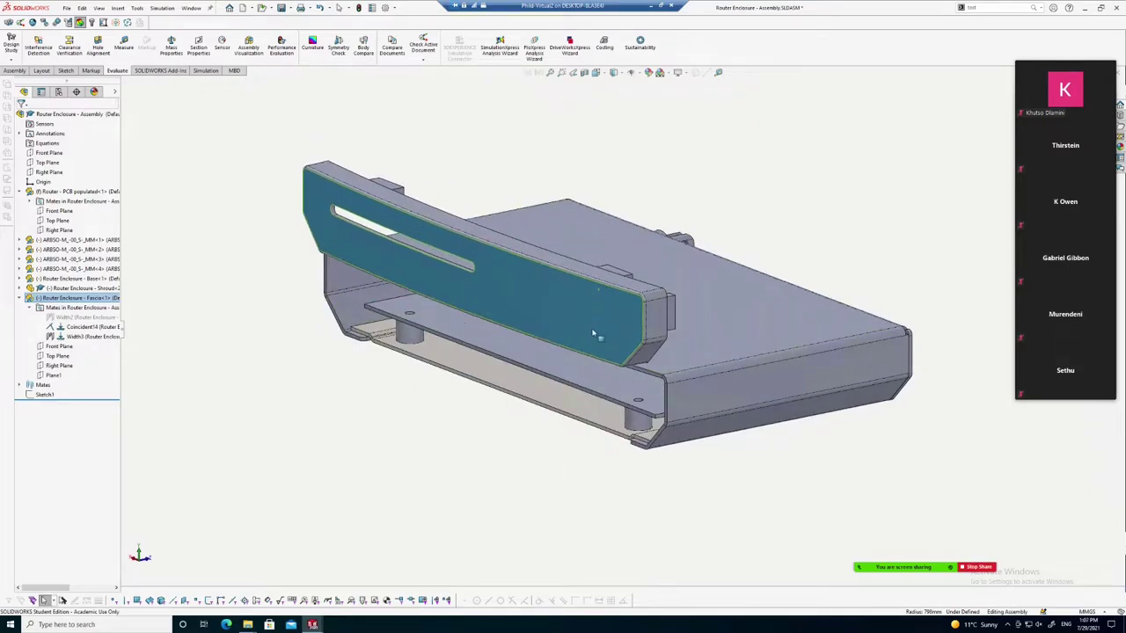
drag(549, 293, 598, 416)
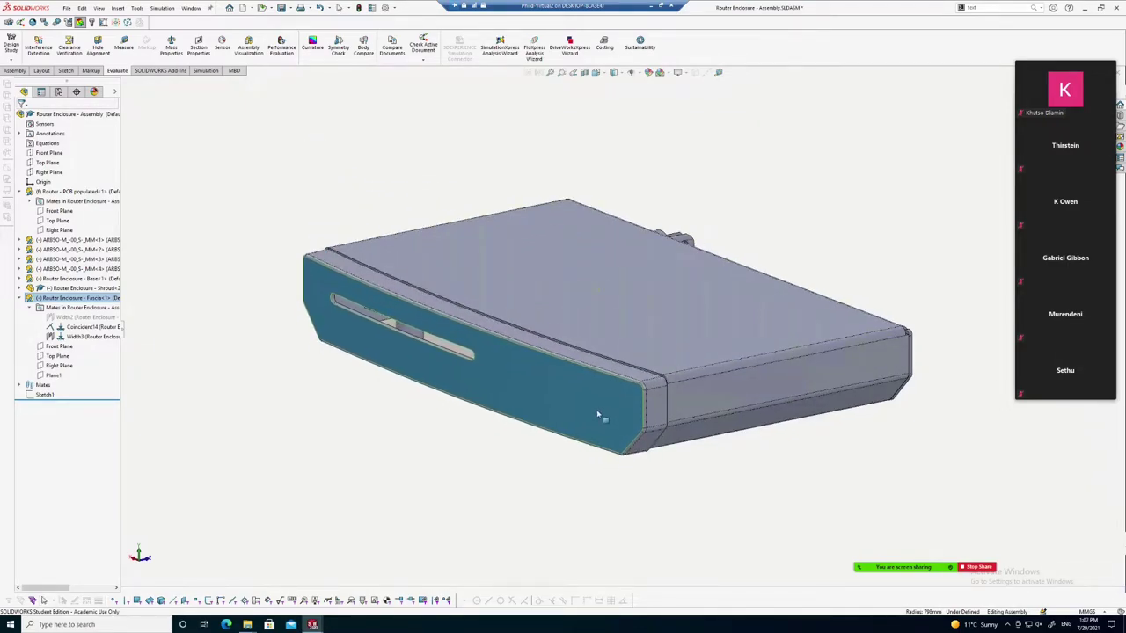
click(389, 422)
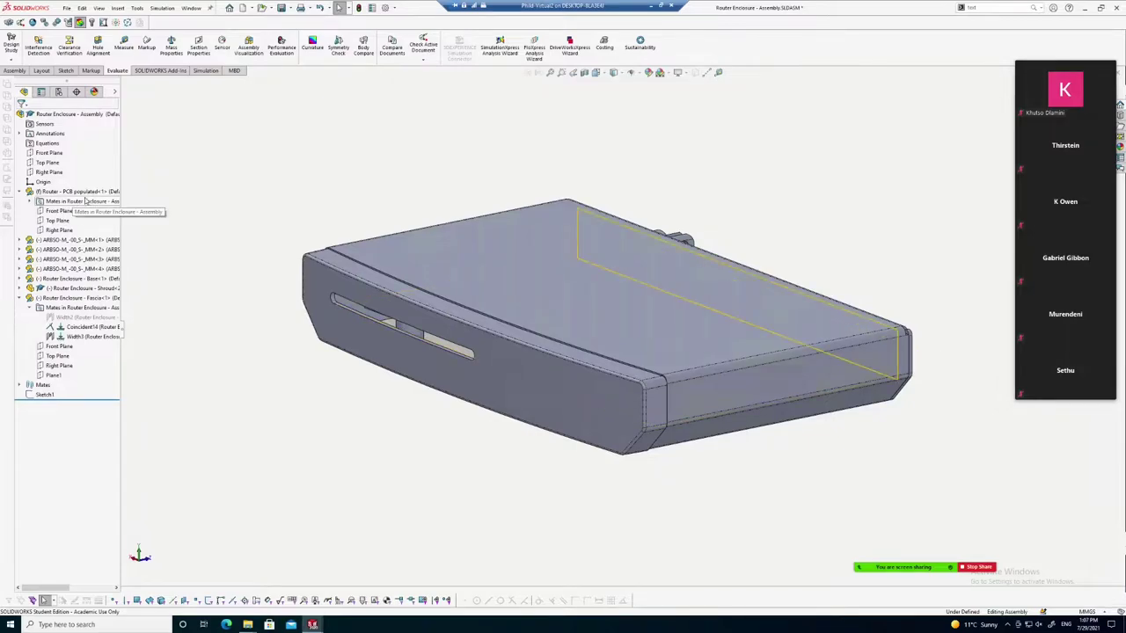
Suppress ARBSO<2> through Fascia: three standoffs plus the Base, Shroud and Fascia
click(62, 251)
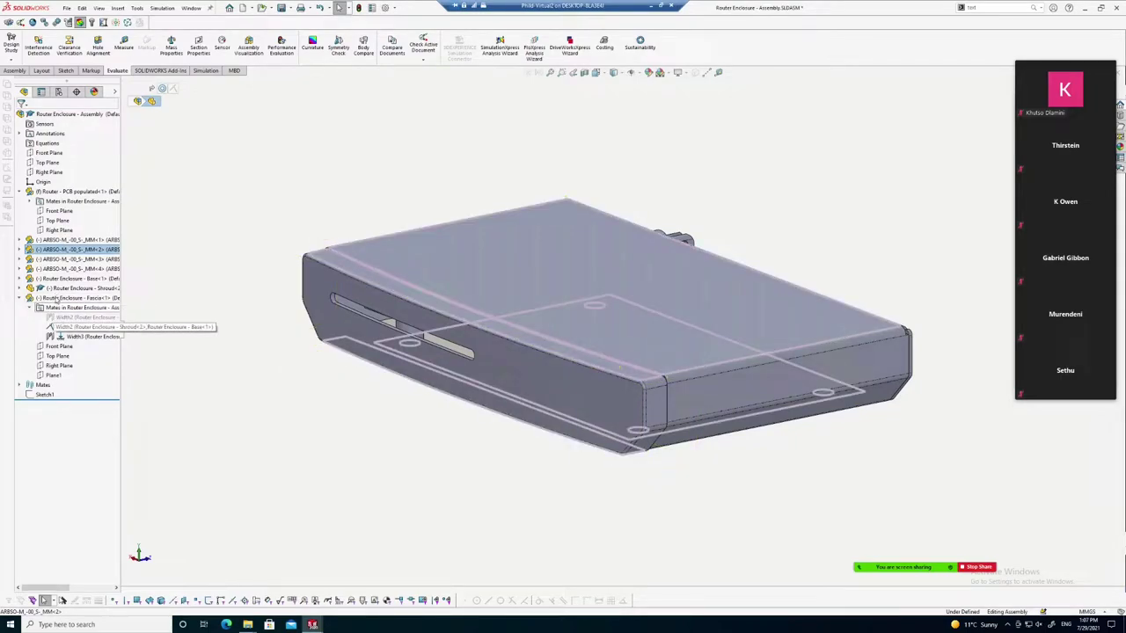
shift+click(58, 298)
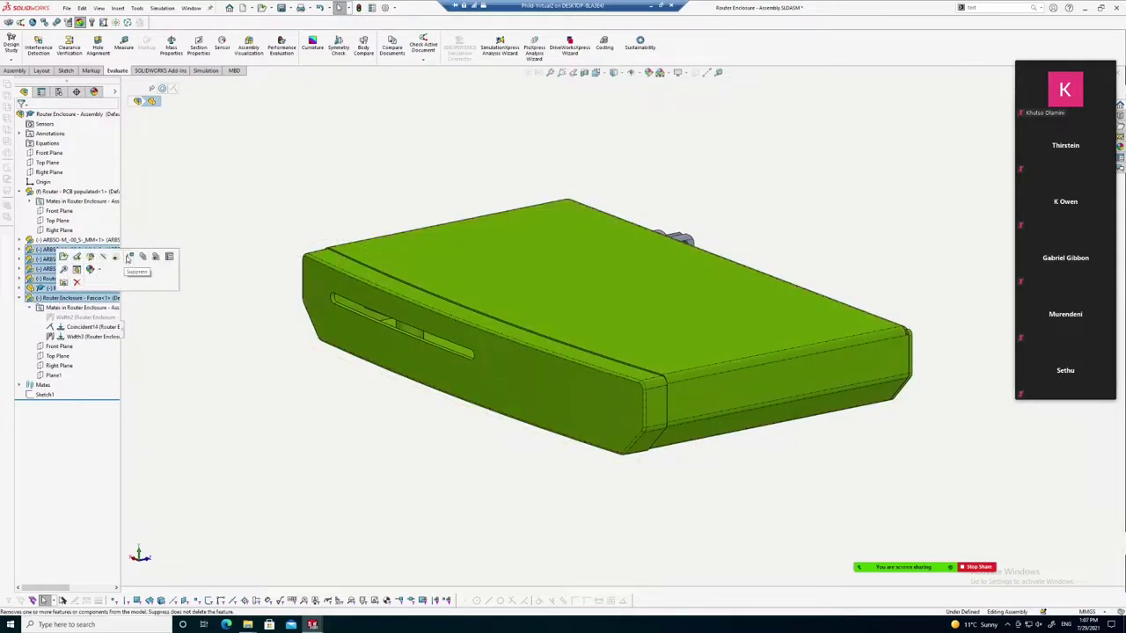
click(128, 257)
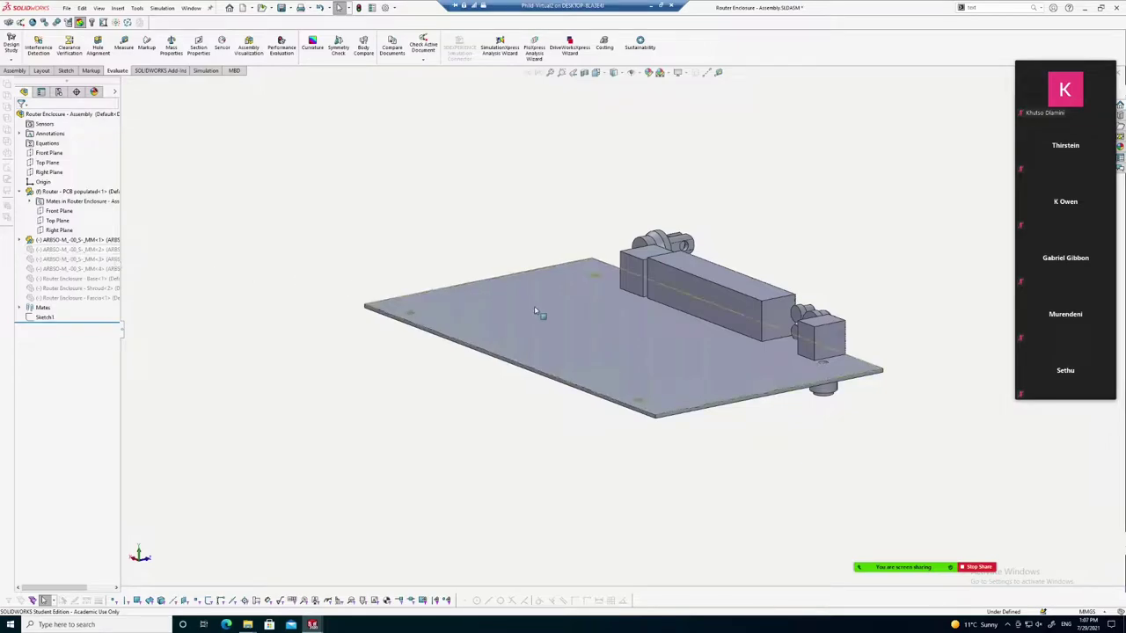
Select the remaining standoff and expand its mates to reach Concentric1
mouse_move(865, 409)
middle_down()
mouse_move(880, 385)
mouse_move(842, 291)
mouse_move(729, 292)
middle_up()
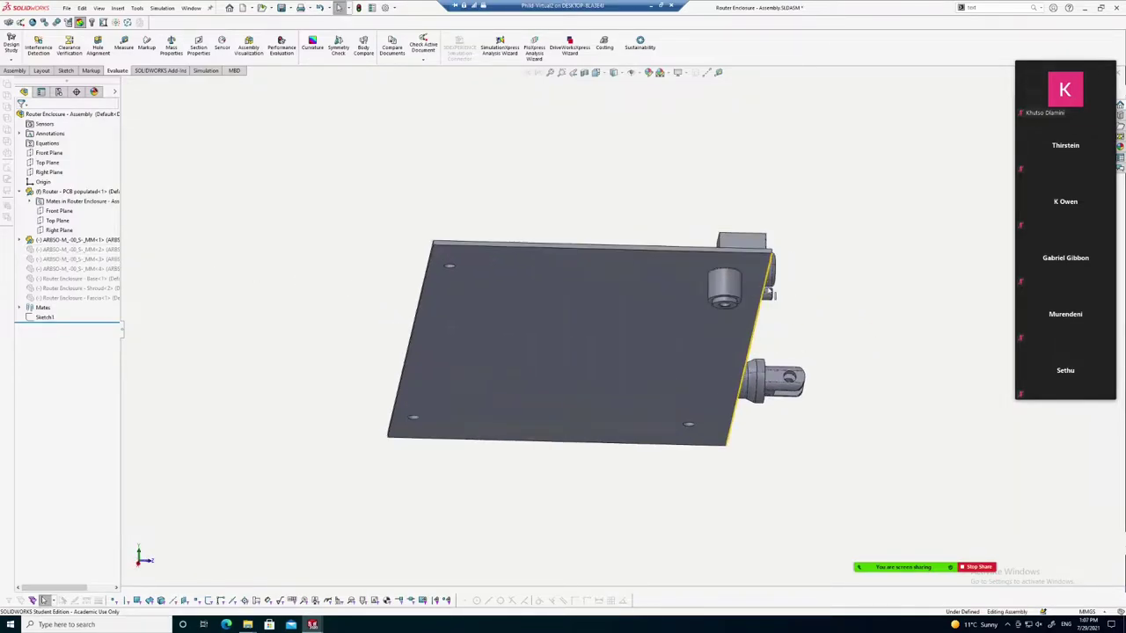
click(726, 290)
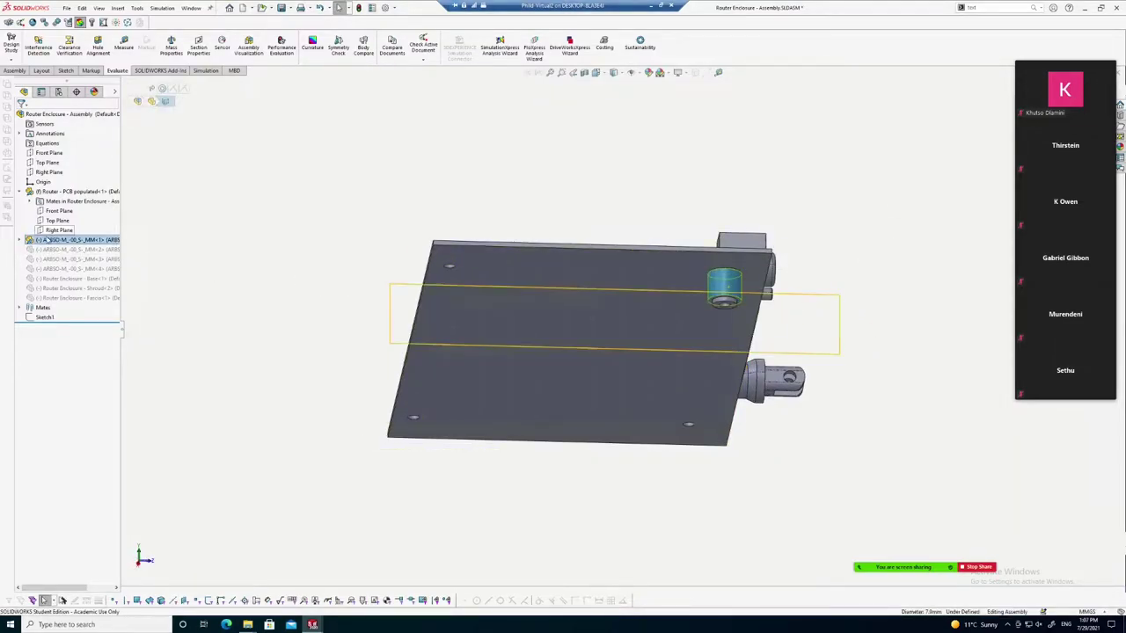
click(20, 240)
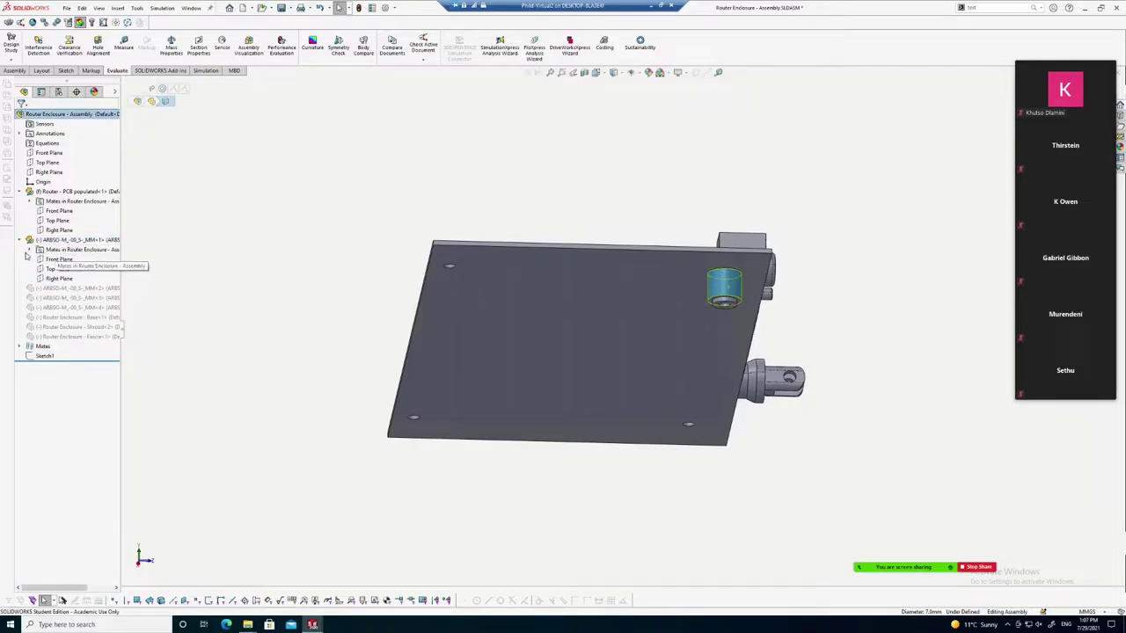
click(32, 250)
click(86, 259)
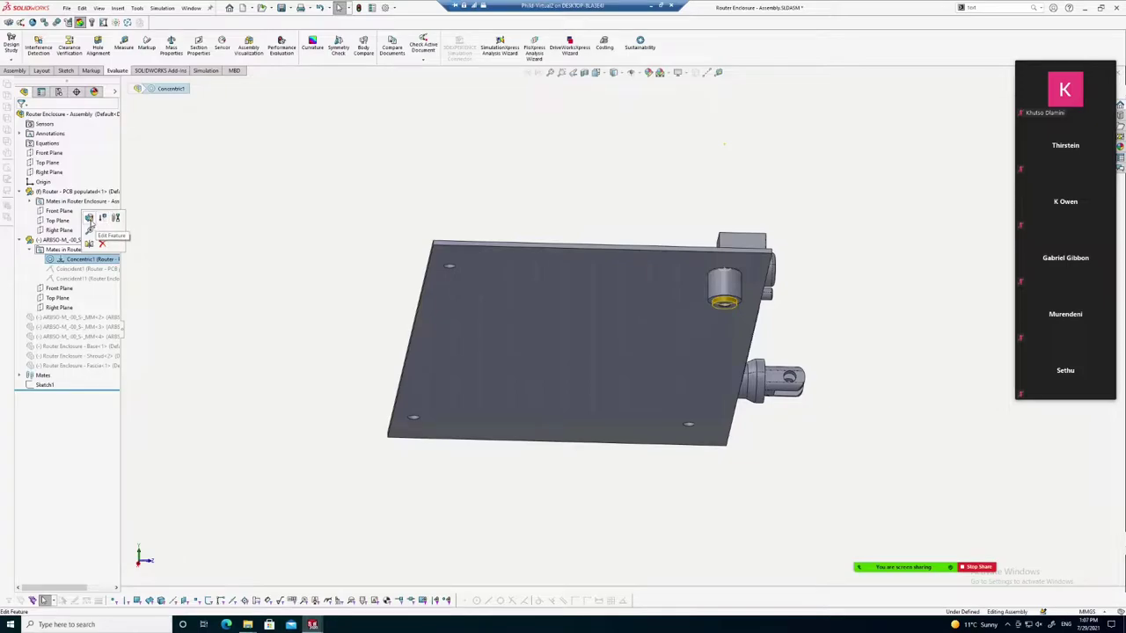
Accept the Concentric1 mate unchanged and try sliding the standoff off the board
click(89, 224)
scroll(678, 276, down, 2)
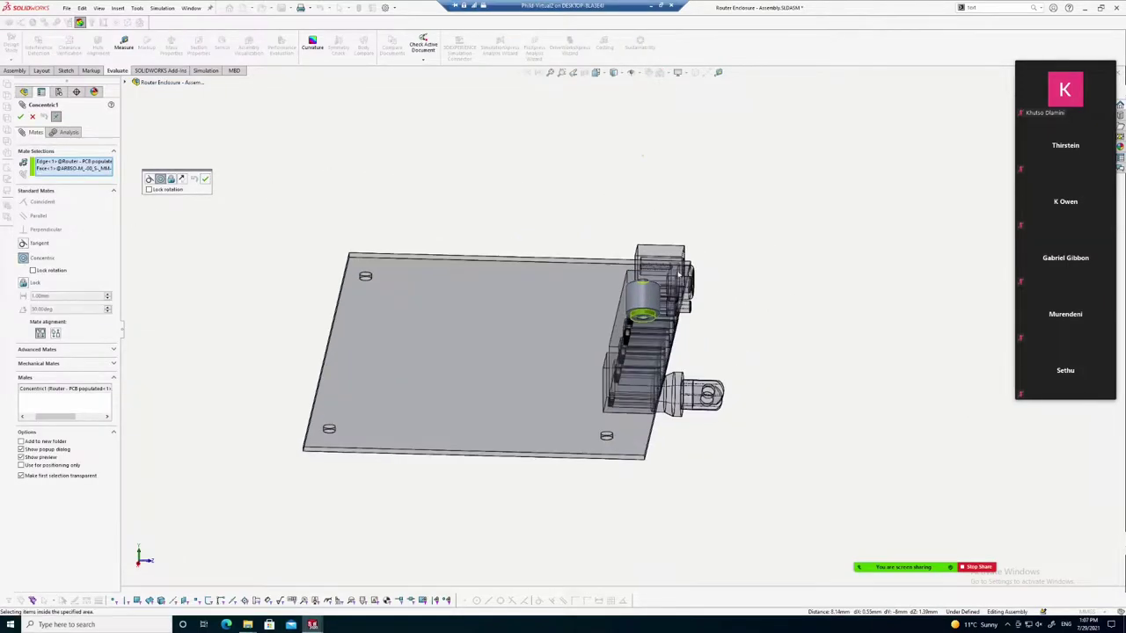
click(205, 180)
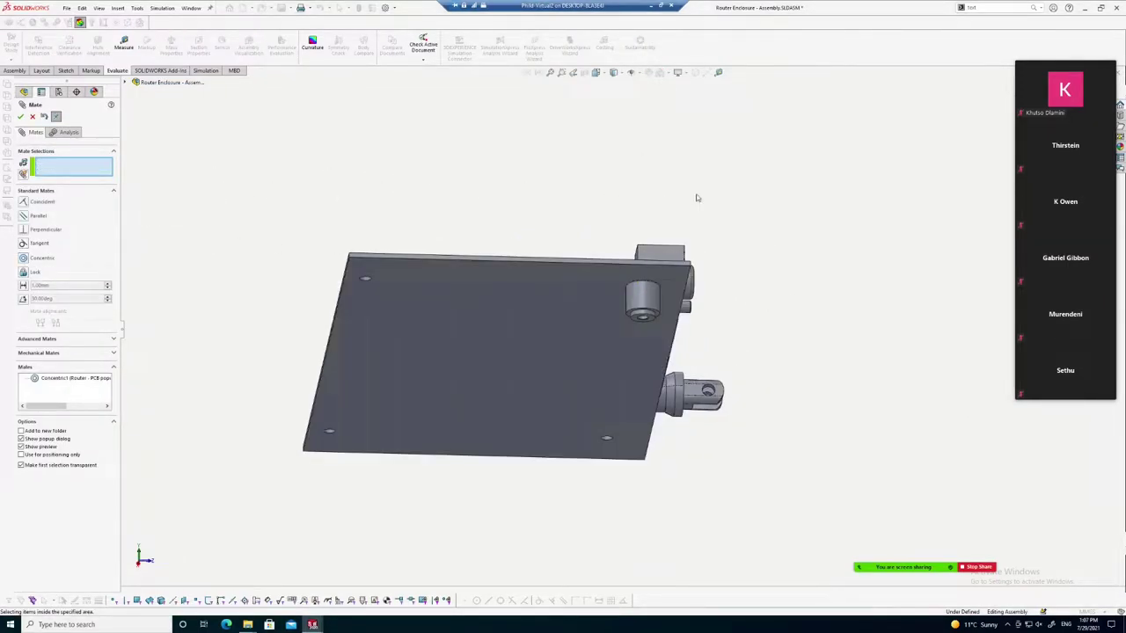
drag(642, 301, 405, 201)
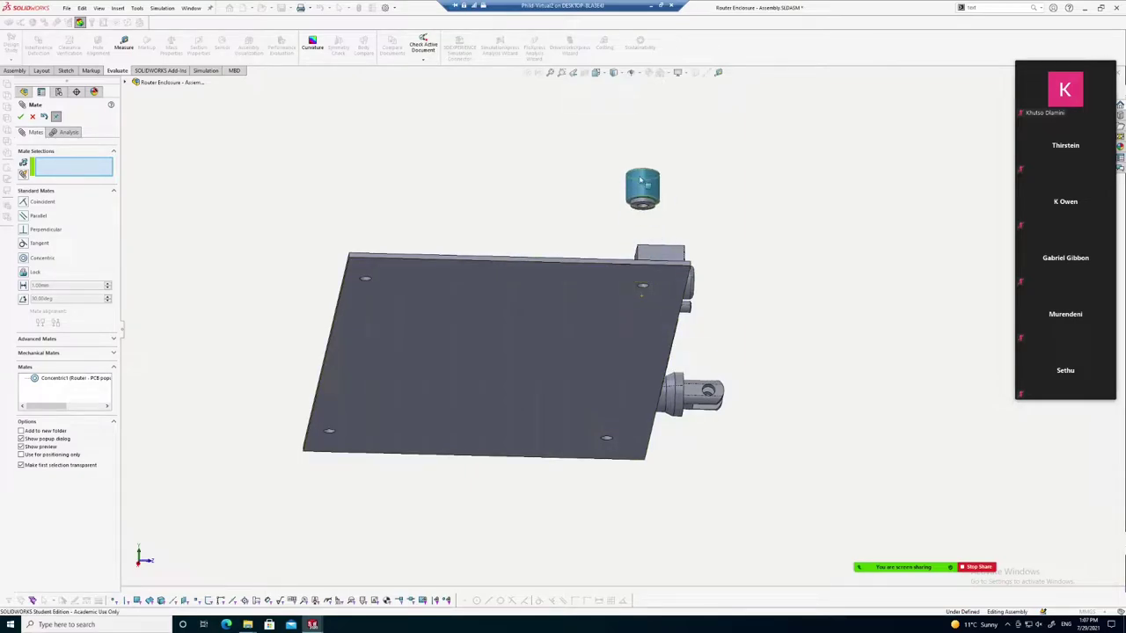
middle_drag(812, 191, 695, 266)
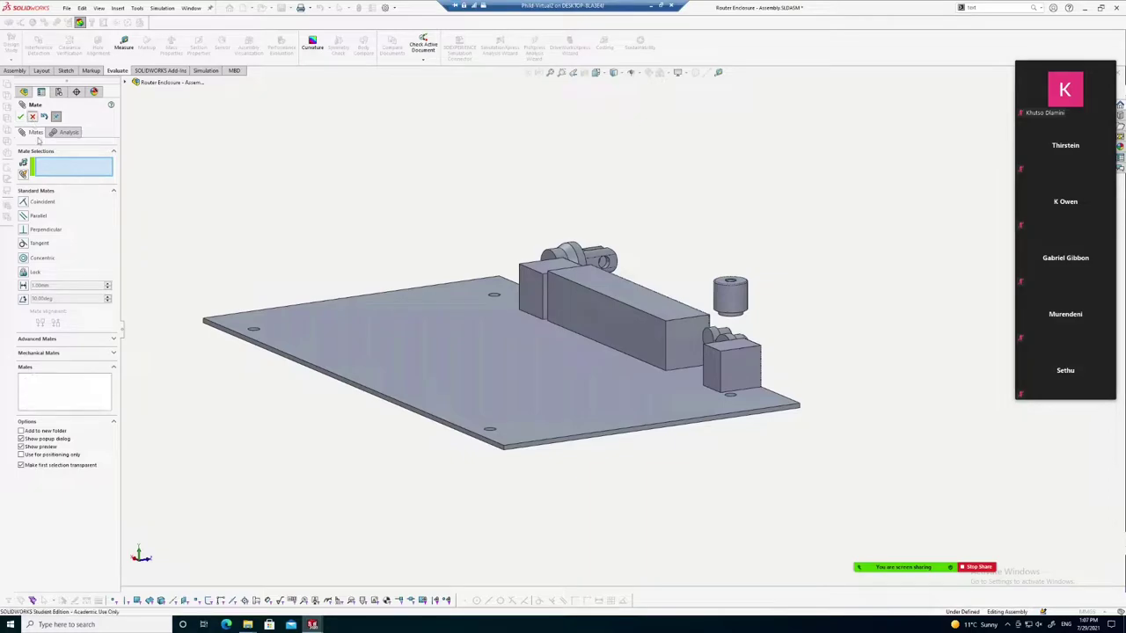
click(20, 117)
Suppress the standoff's Concentric1, Coincident1 and Coincident11 mates and move it up beside the PCB
right_click(68, 259)
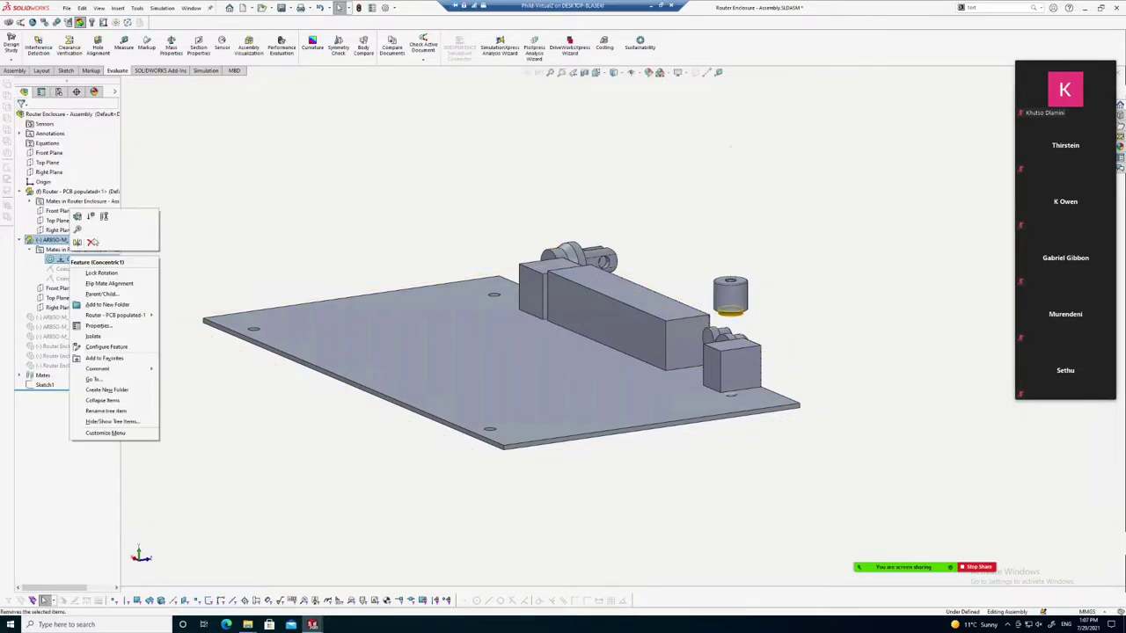
click(92, 220)
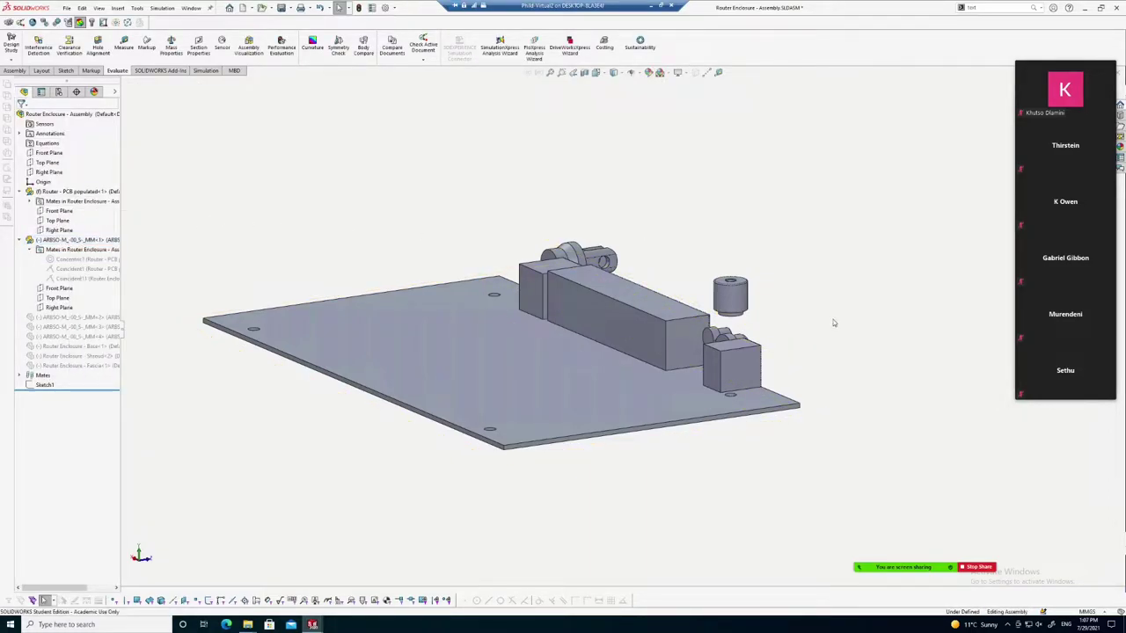
scroll(834, 322, down, 3)
mouse_move(701, 295)
mouse_down()
mouse_move(786, 282)
mouse_move(836, 250)
mouse_up()
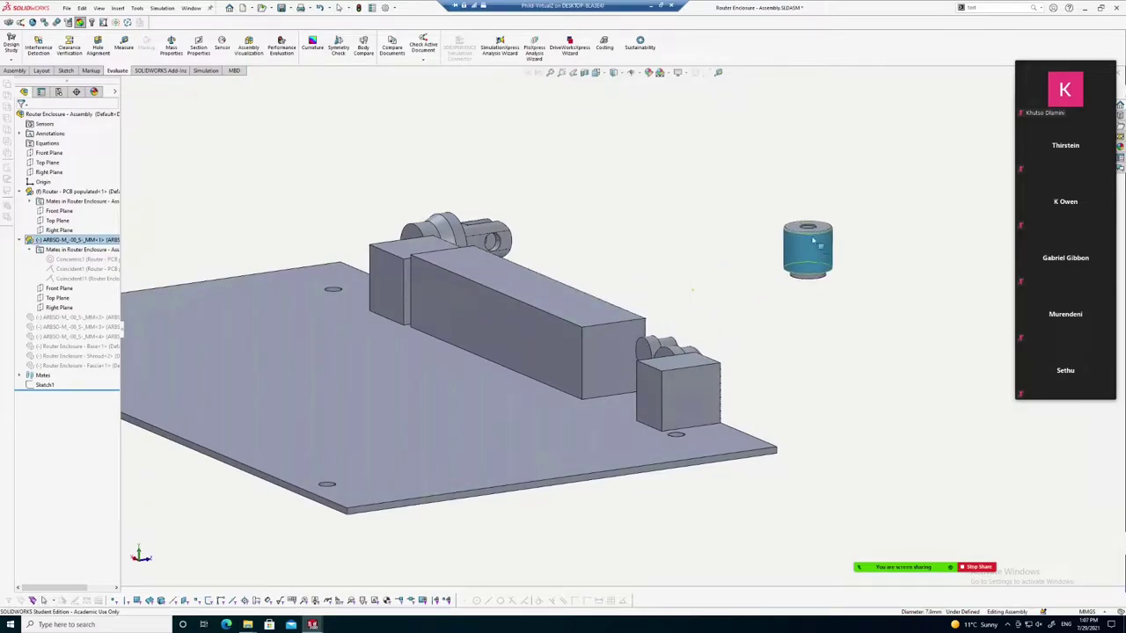
scroll(792, 251, up, 3)
scroll(730, 291, down, 3)
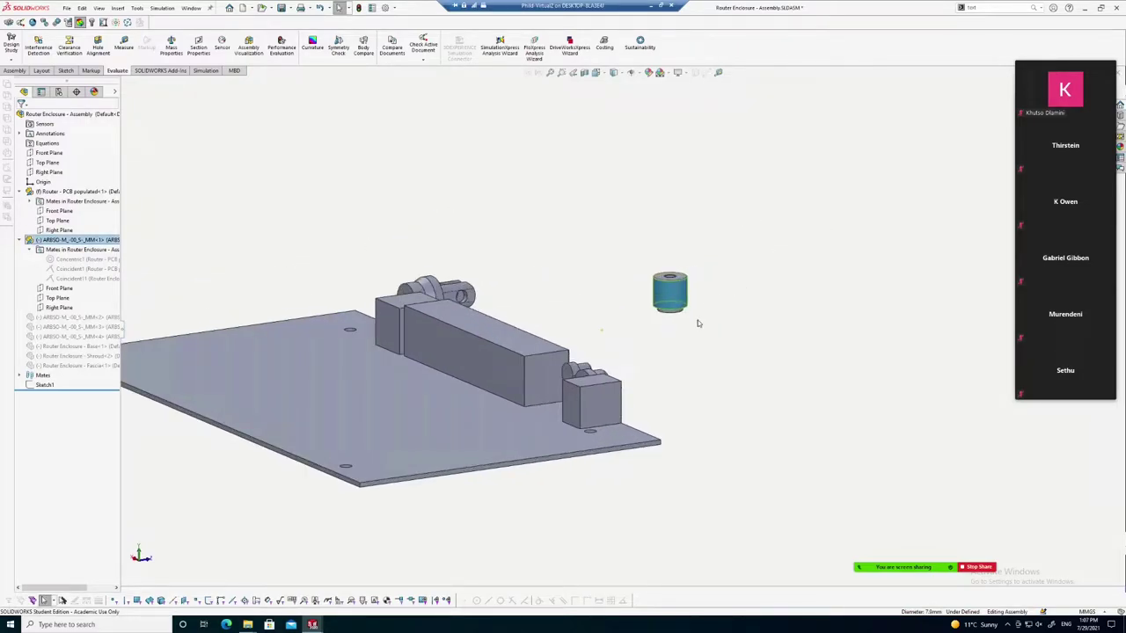
click(723, 284)
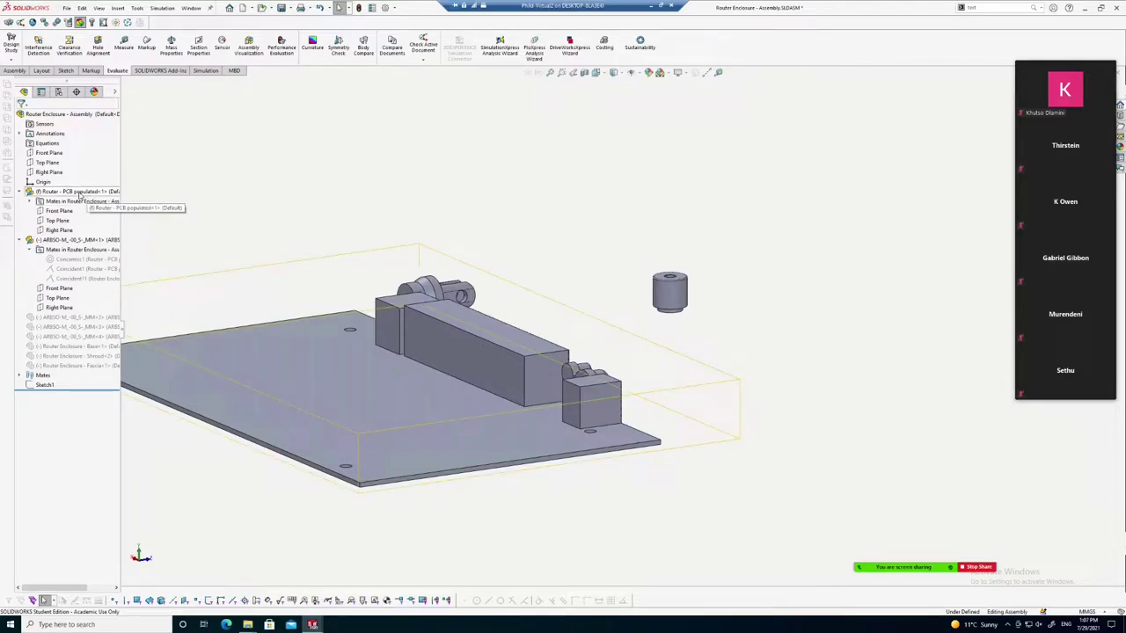
click(79, 193)
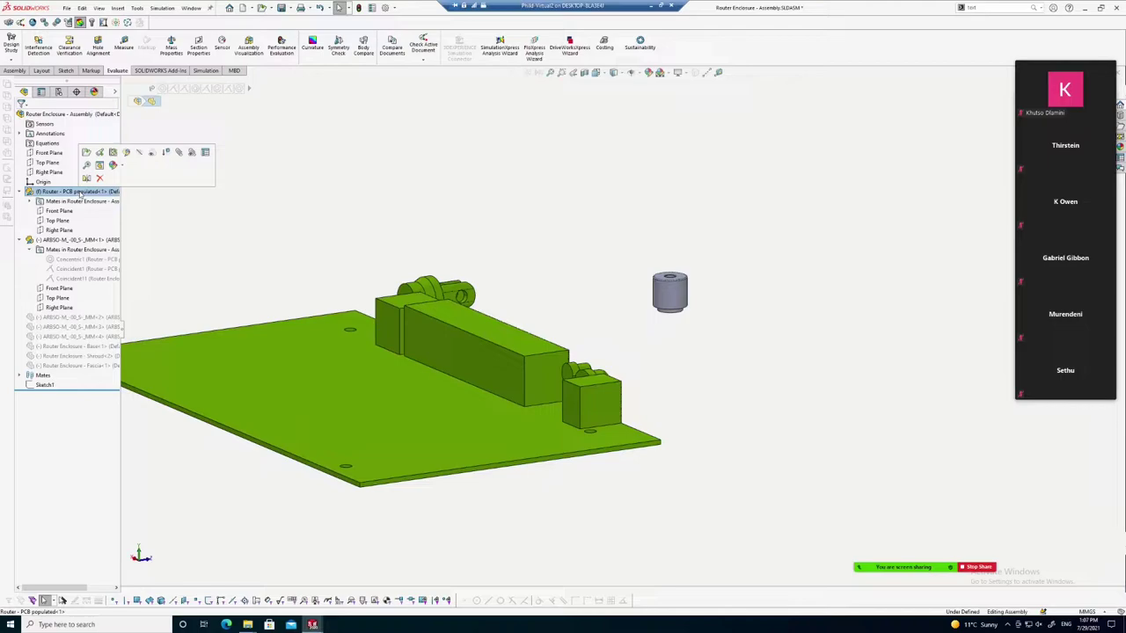
click(185, 212)
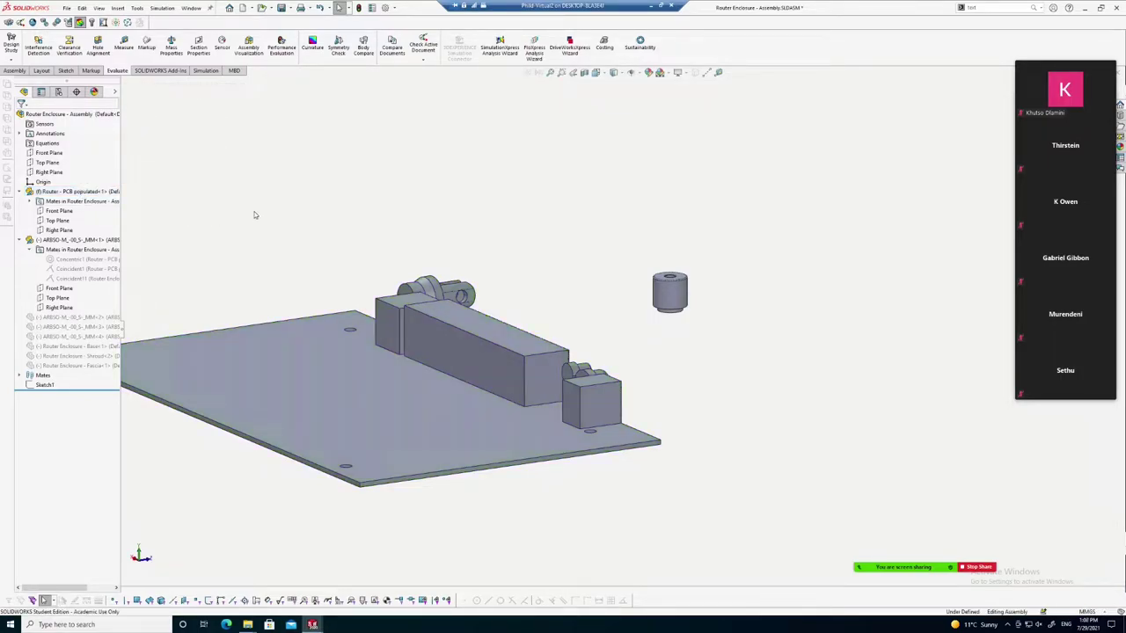
click(42, 71)
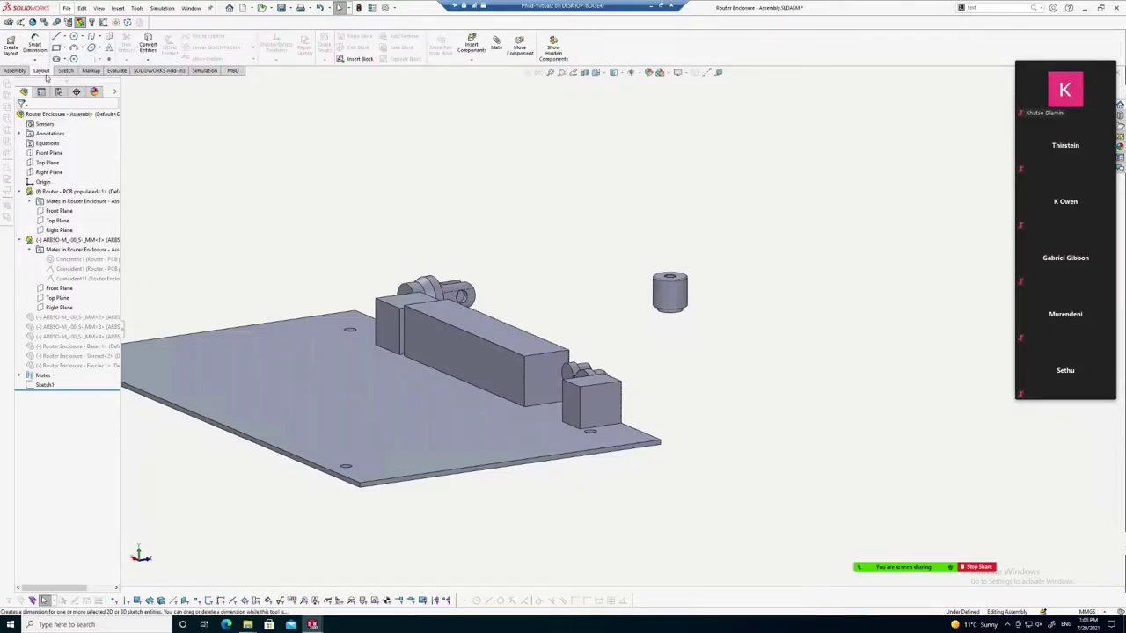
Insert Router Enclosure - Base.SLDPRT again as Base<2>, placed at the origin
click(15, 71)
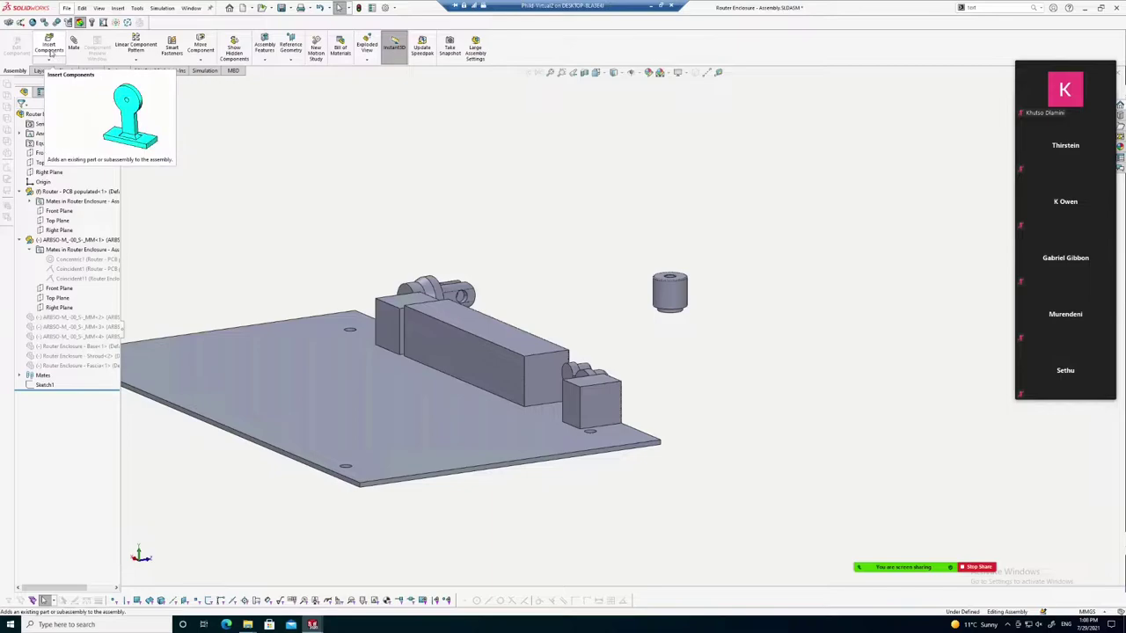
click(50, 50)
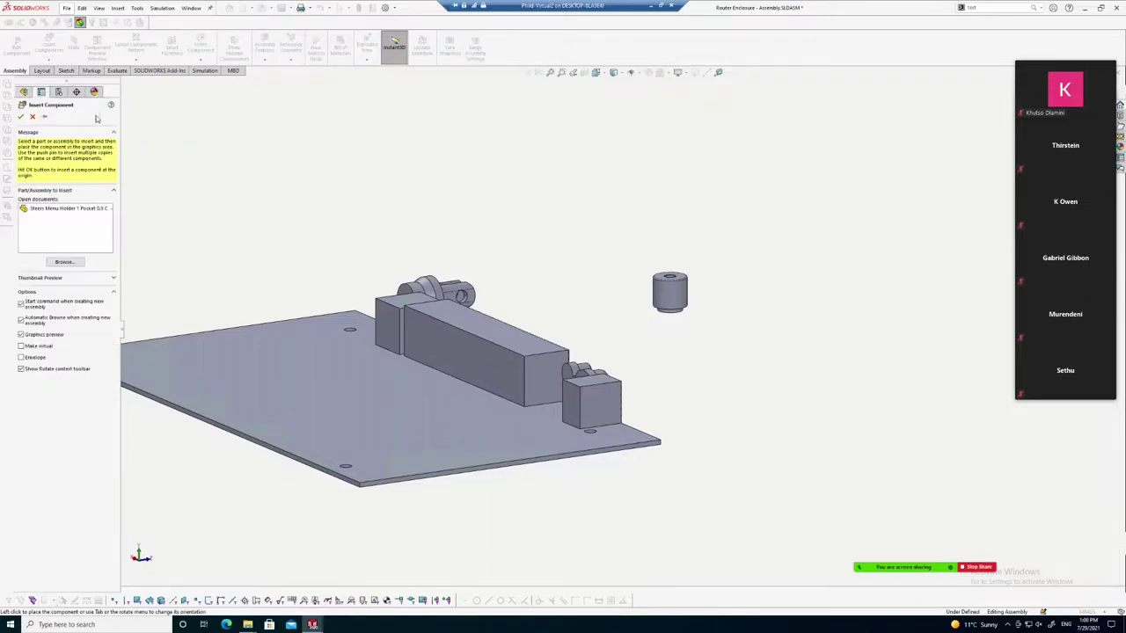
click(65, 262)
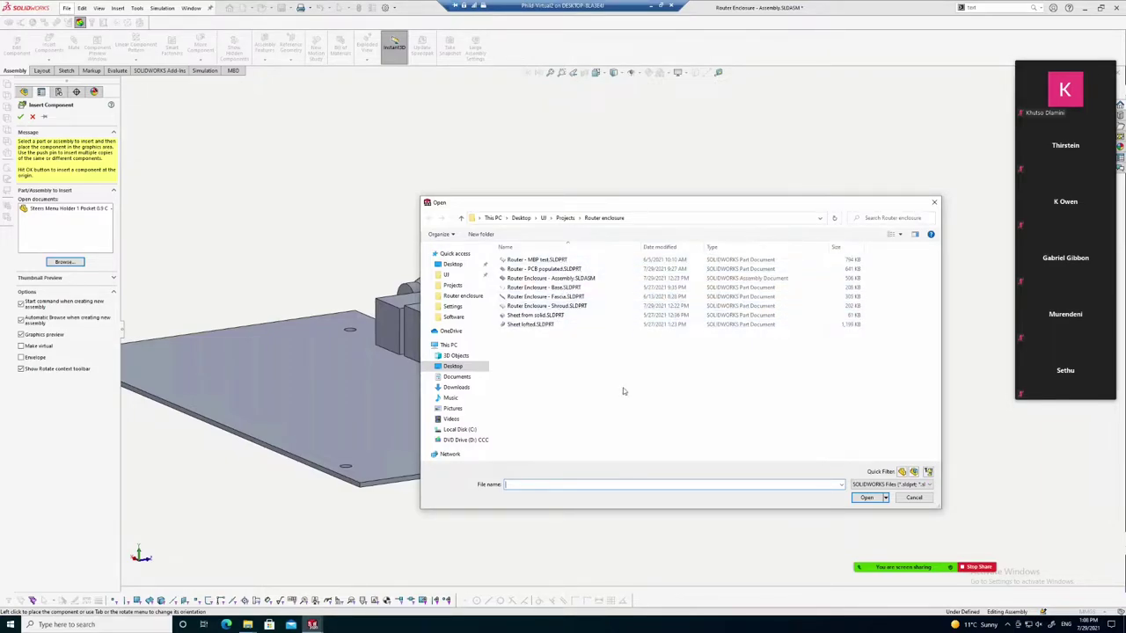
click(878, 484)
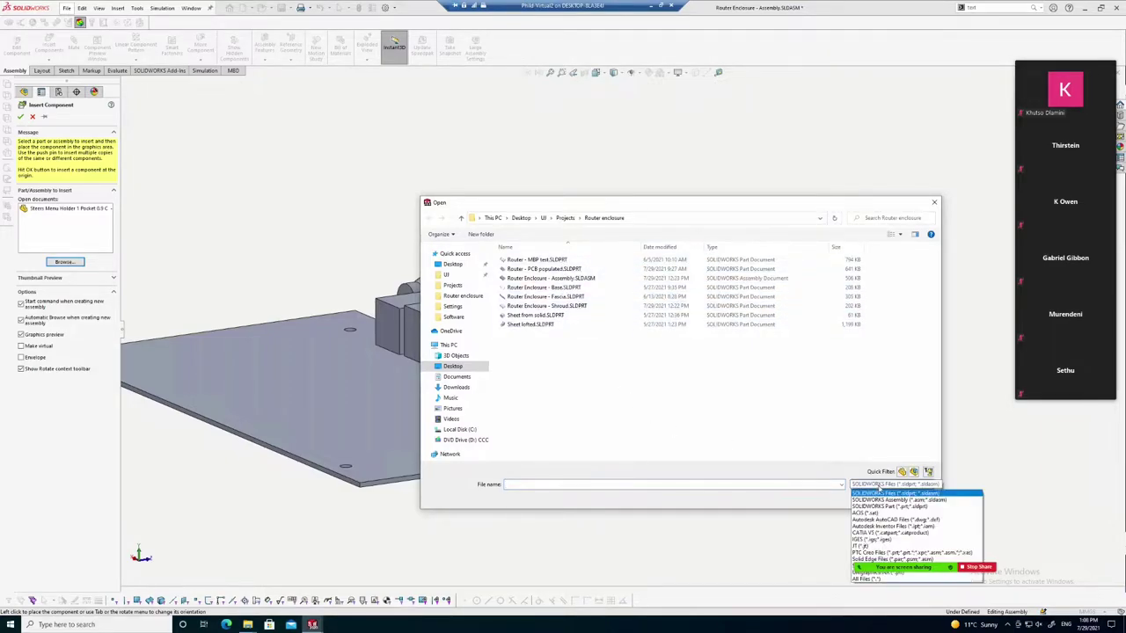
click(883, 494)
click(554, 288)
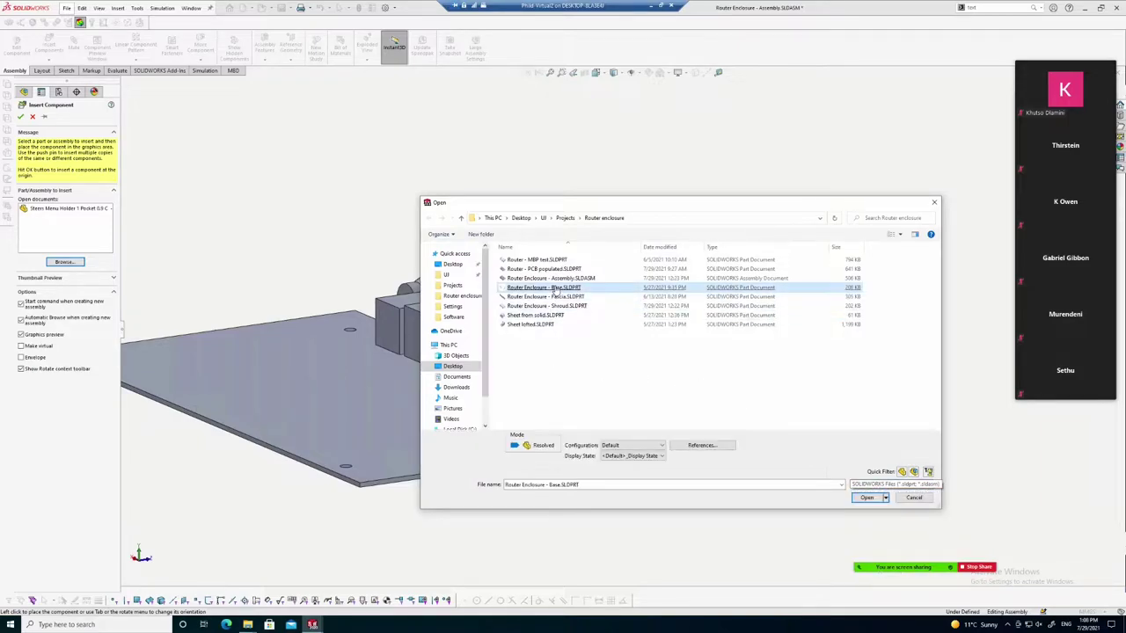
double_click(554, 288)
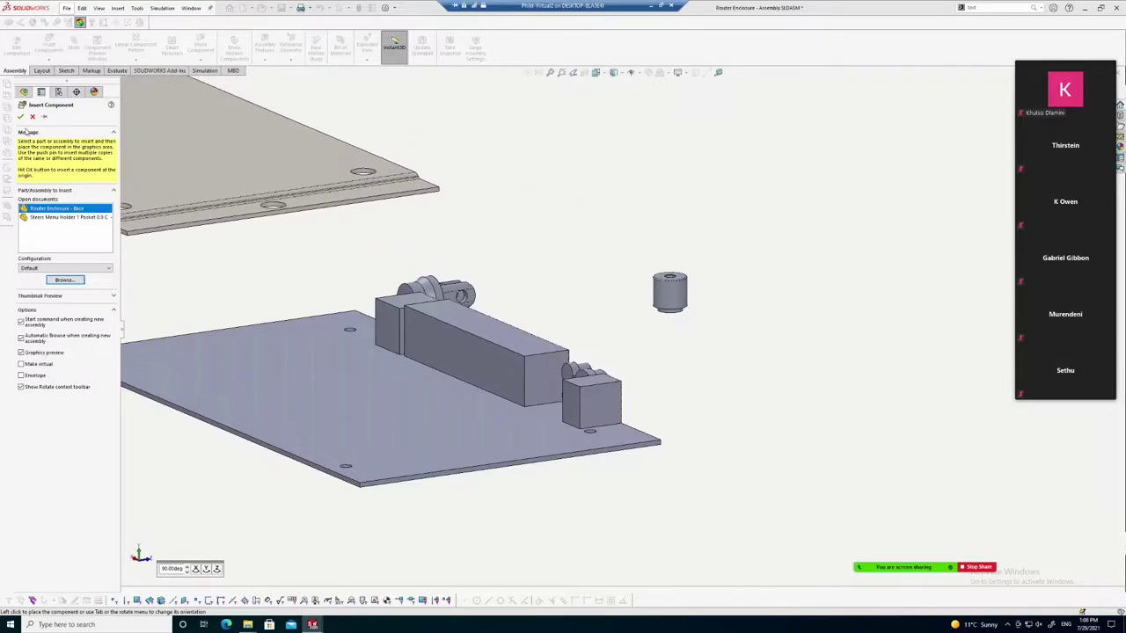
click(20, 116)
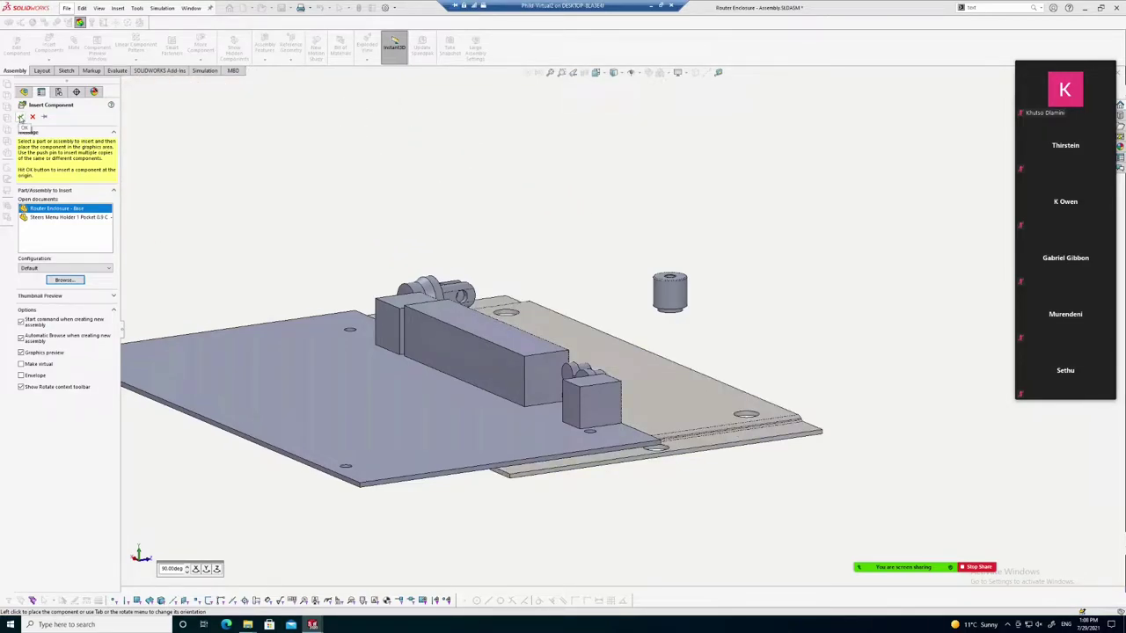
click(21, 117)
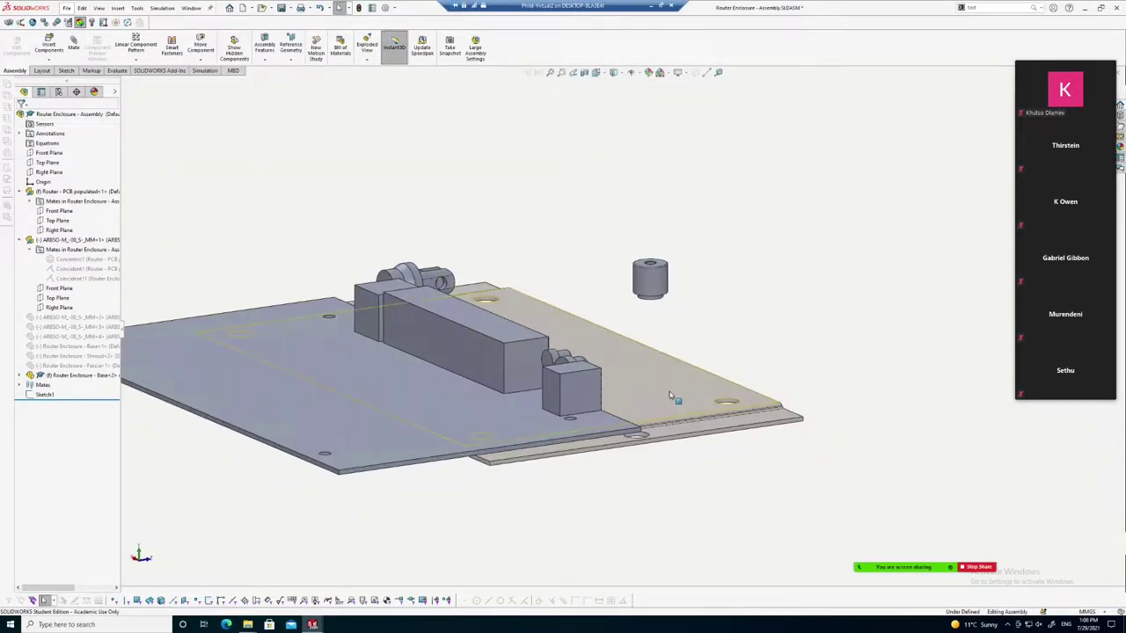
Select the new Router Enclosure - Base<2> component and view its options
click(629, 407)
click(96, 410)
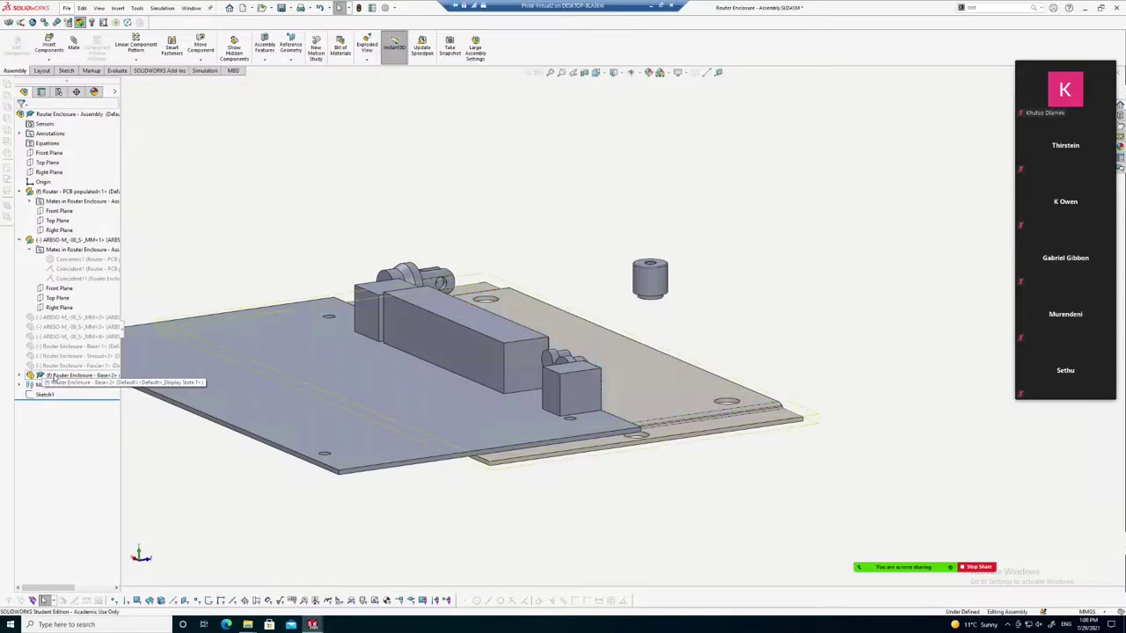
click(68, 379)
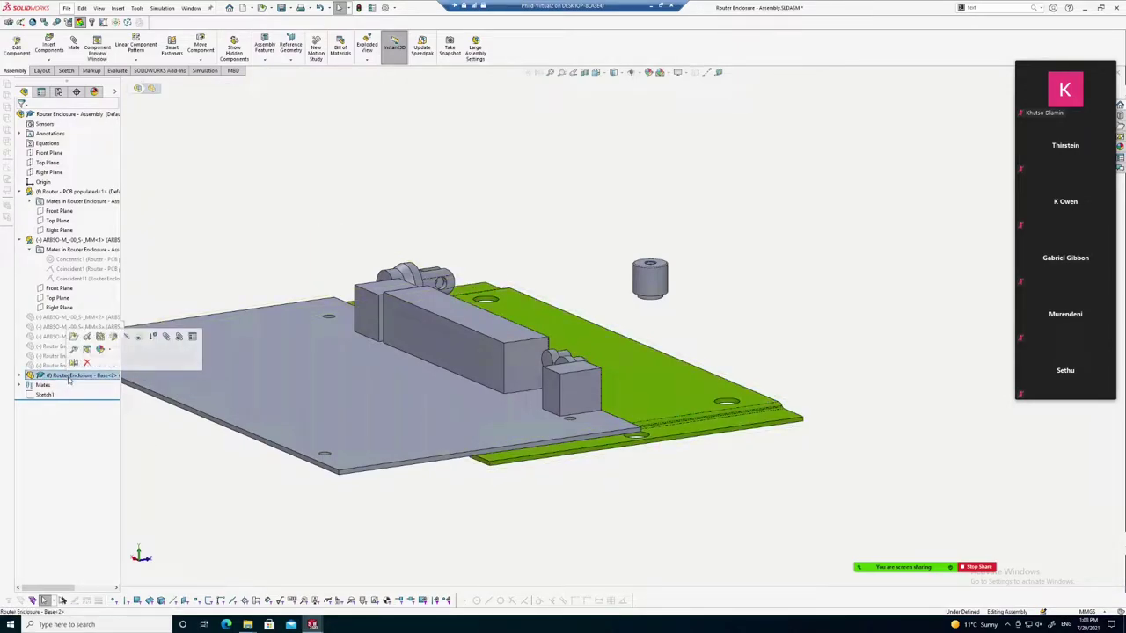
right_click(69, 380)
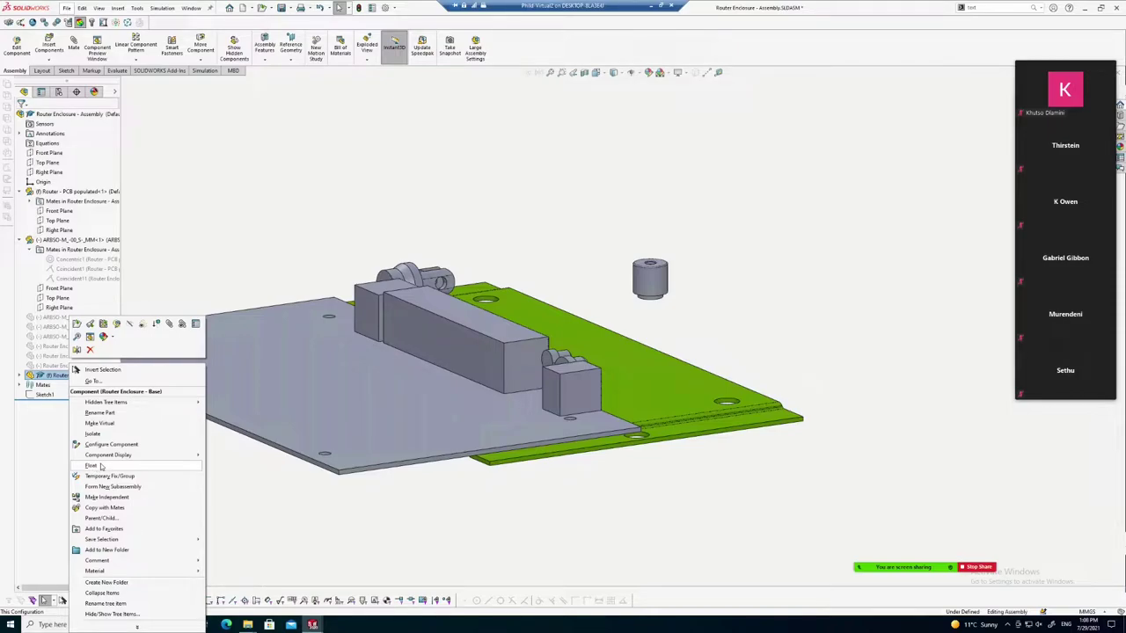
click(70, 190)
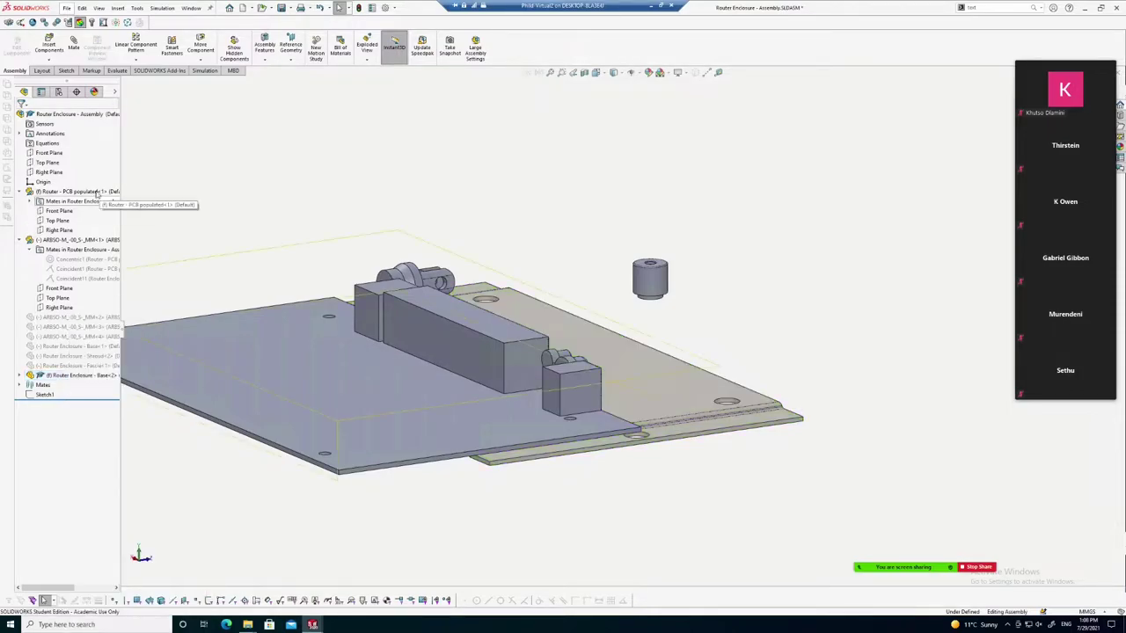
Float the Router - PCB populated component, then fix it again
click(70, 191)
right_click(100, 195)
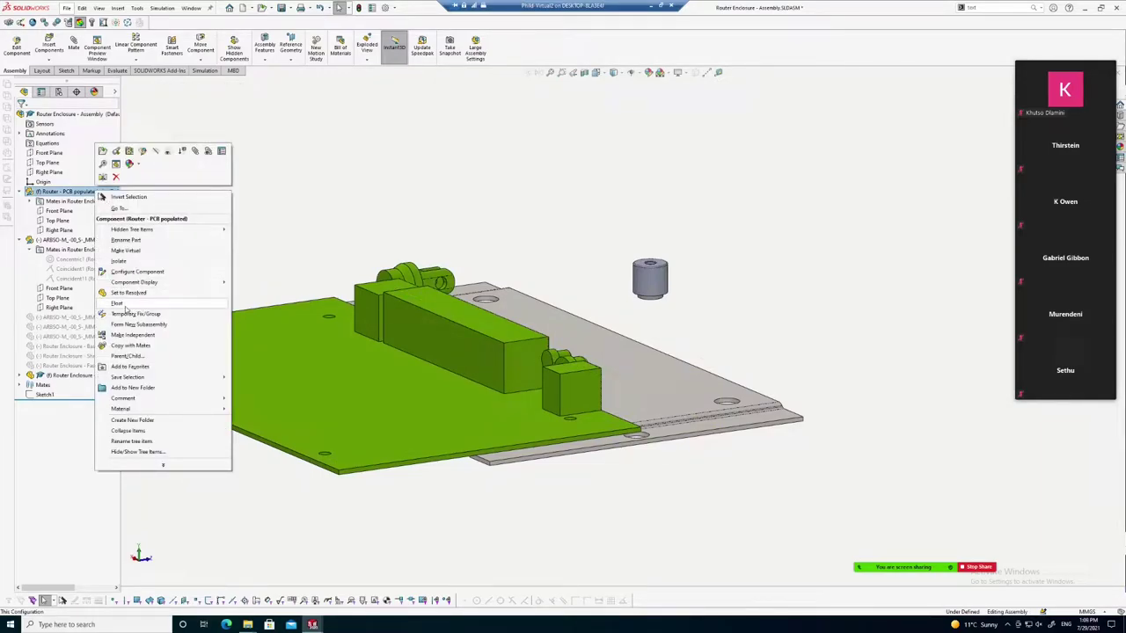
click(129, 304)
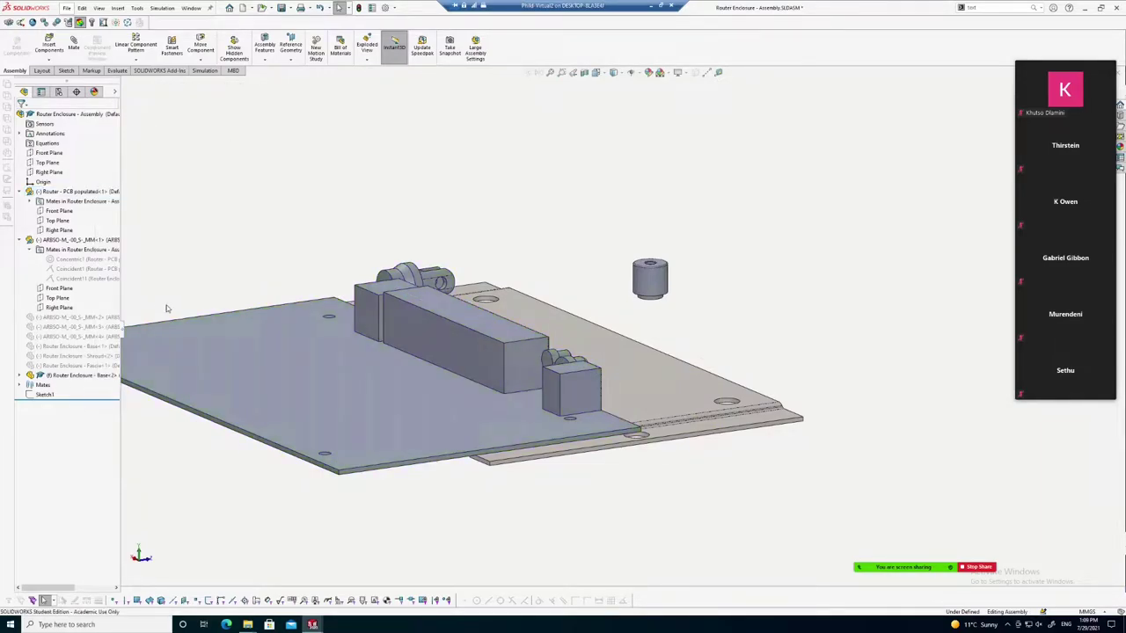
middle_drag(276, 234, 294, 230)
click(80, 191)
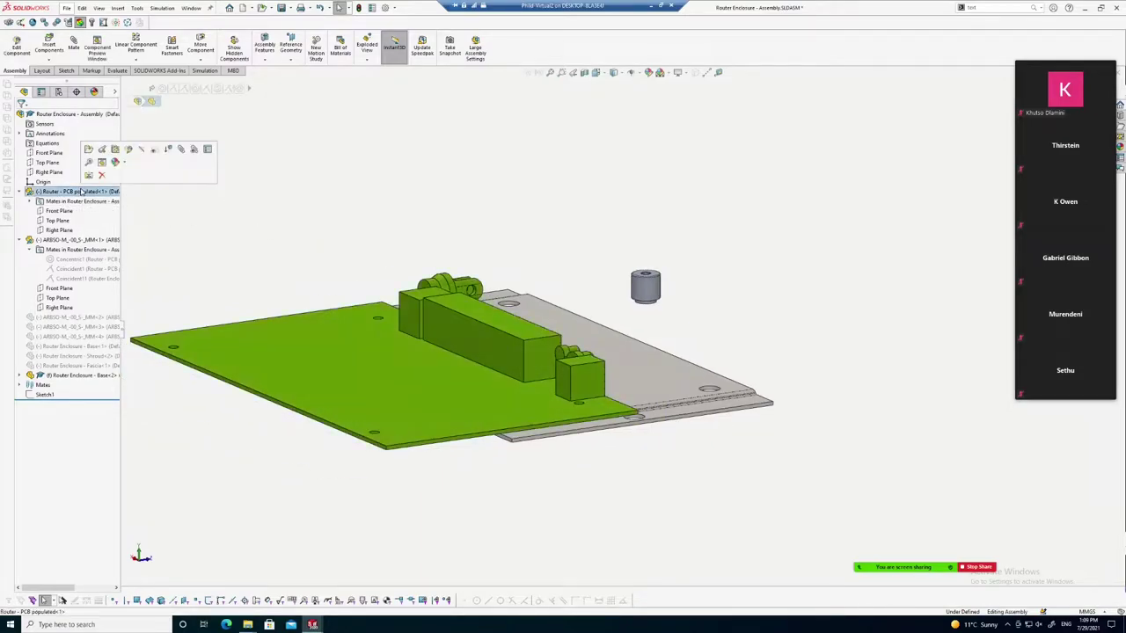
right_click(80, 192)
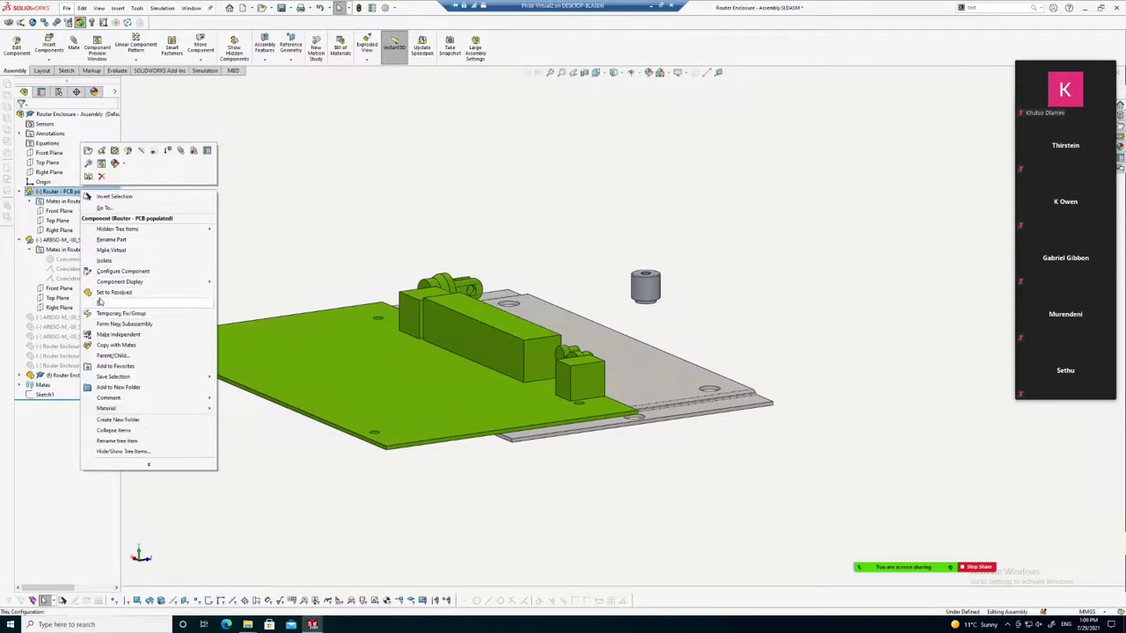
click(100, 303)
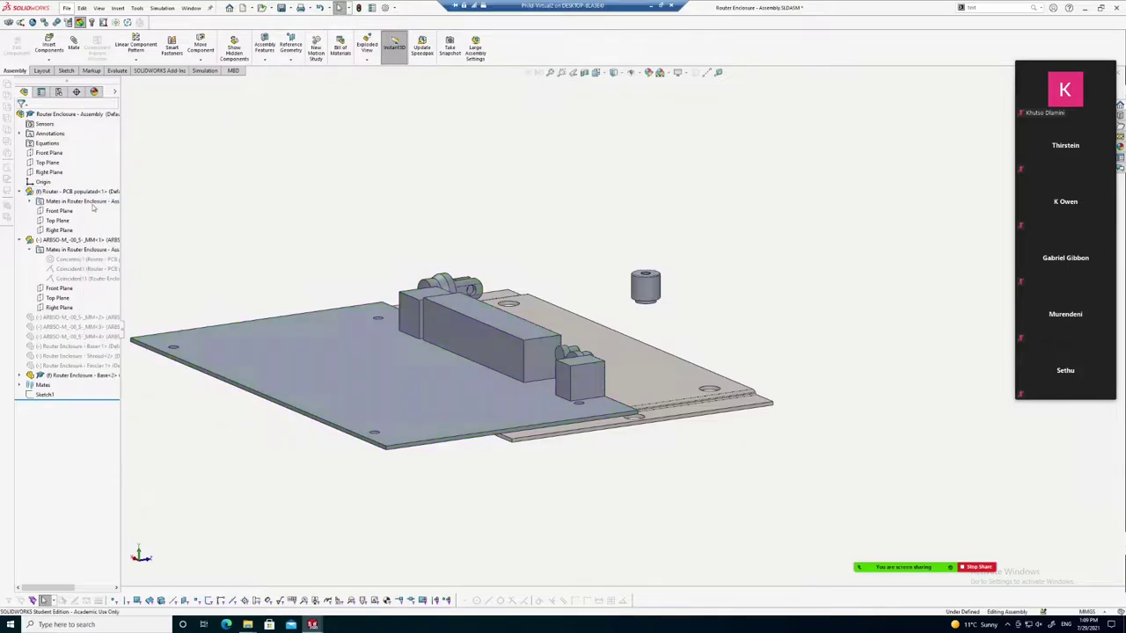
Float the PCB, test moving it, undo the move, and fix it on the base
right_click(83, 194)
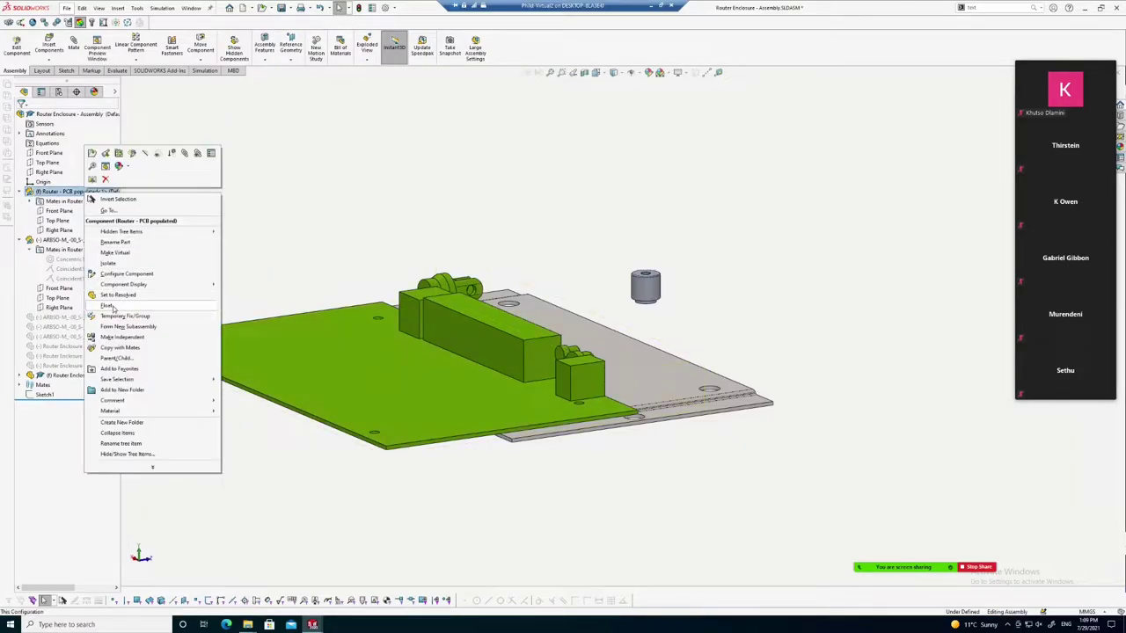
click(109, 305)
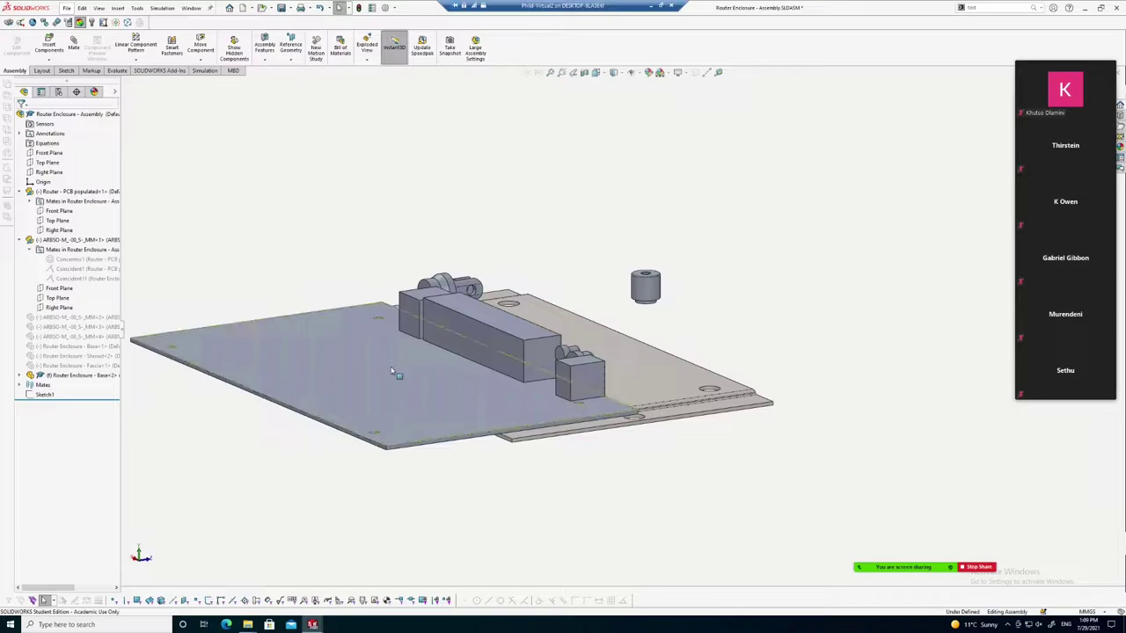
mouse_move(376, 302)
mouse_down()
mouse_move(515, 261)
mouse_move(363, 317)
mouse_up()
key(ctrl+z)
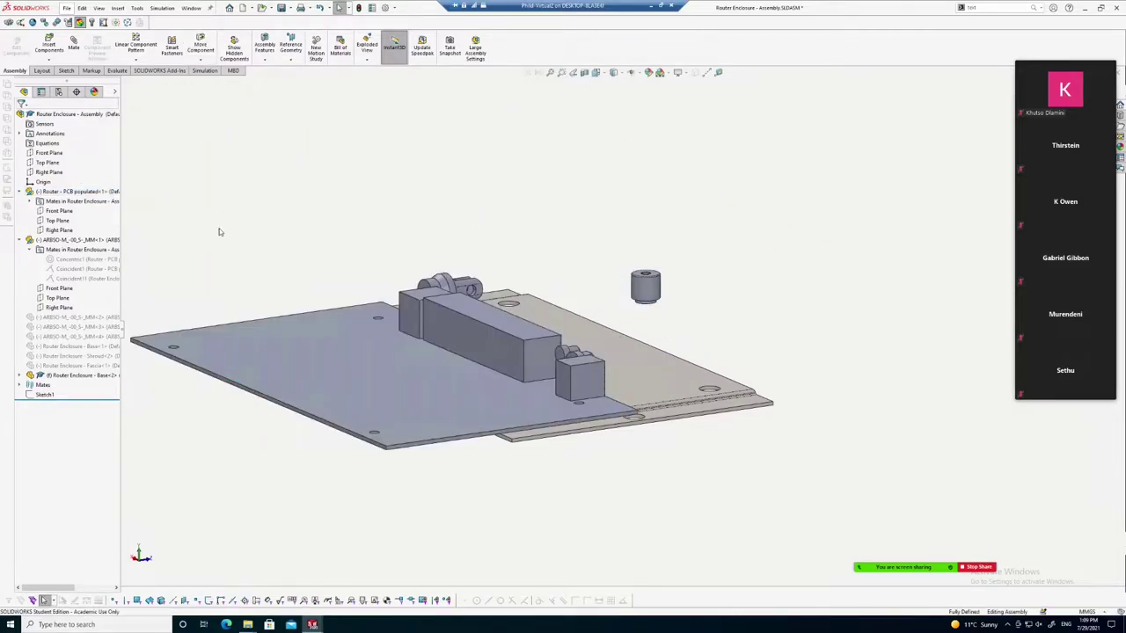
right_click(81, 196)
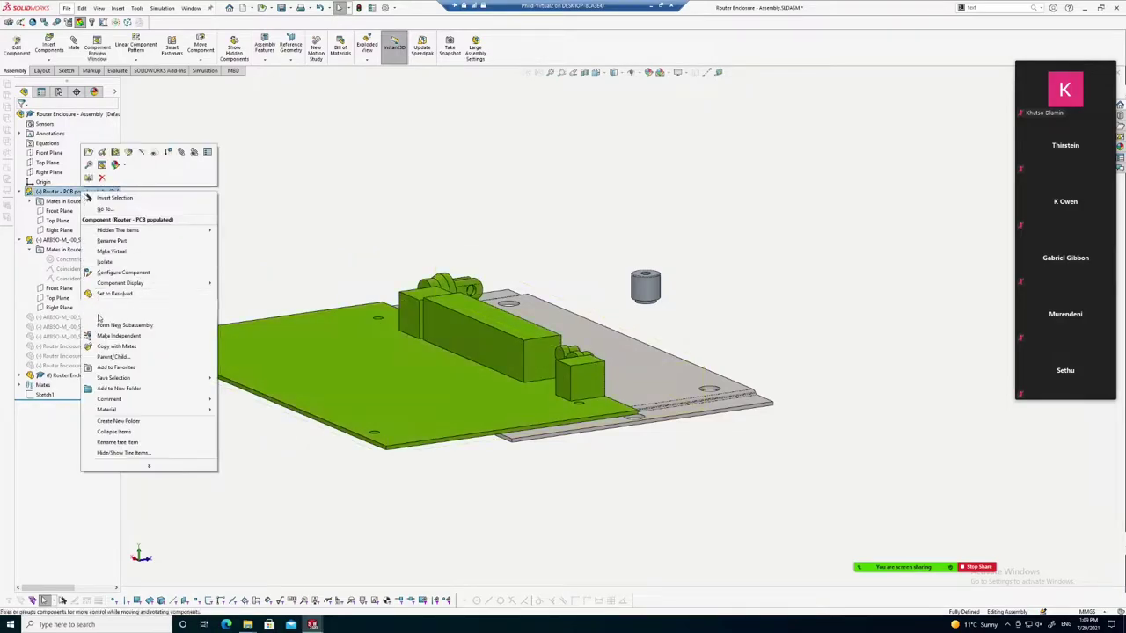
click(103, 310)
Zoom and orbit to a flatter, more frontal angle, then select a base plate face
scroll(620, 322, up, 2)
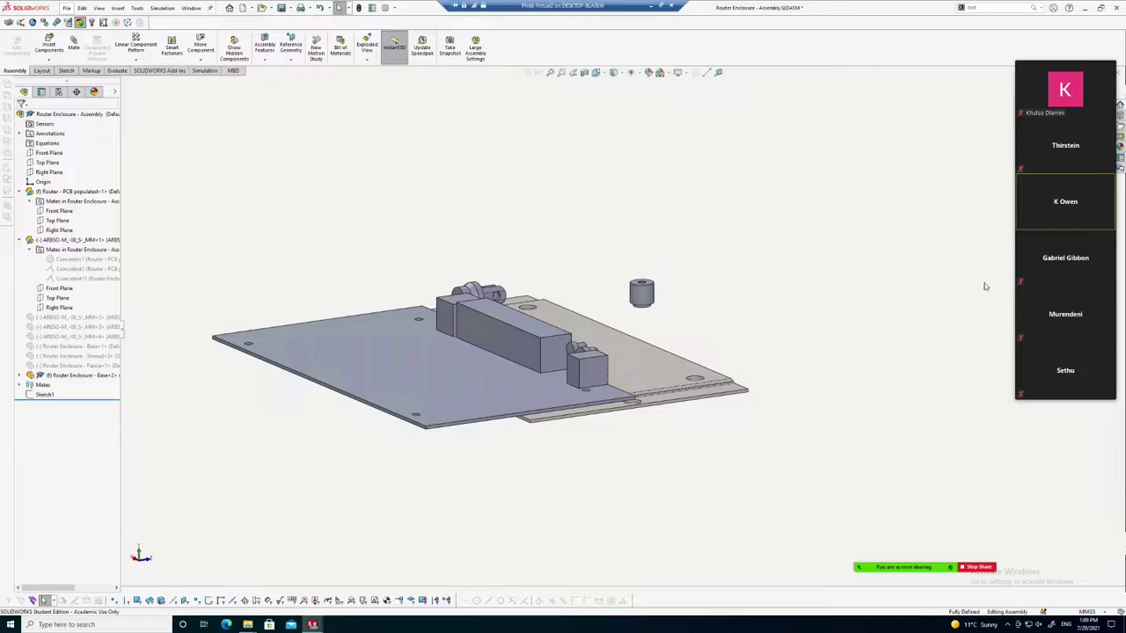
mouse_move(1066, 201)
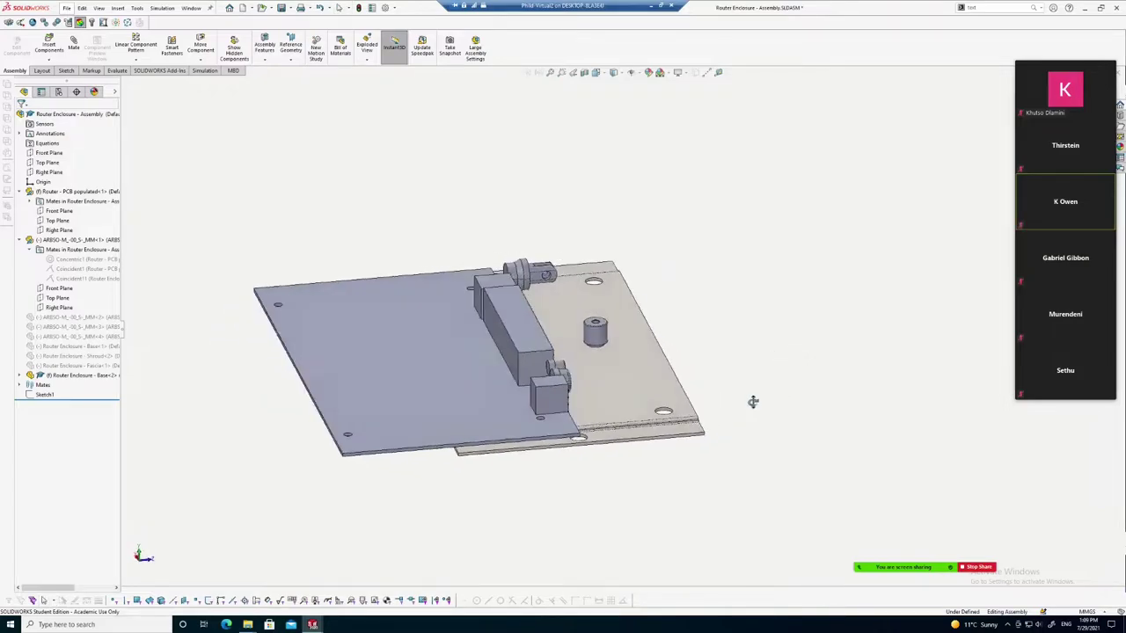
mouse_move(786, 377)
middle_down()
mouse_move(742, 375)
mouse_move(766, 380)
mouse_move(766, 404)
mouse_move(789, 422)
mouse_move(722, 344)
middle_up()
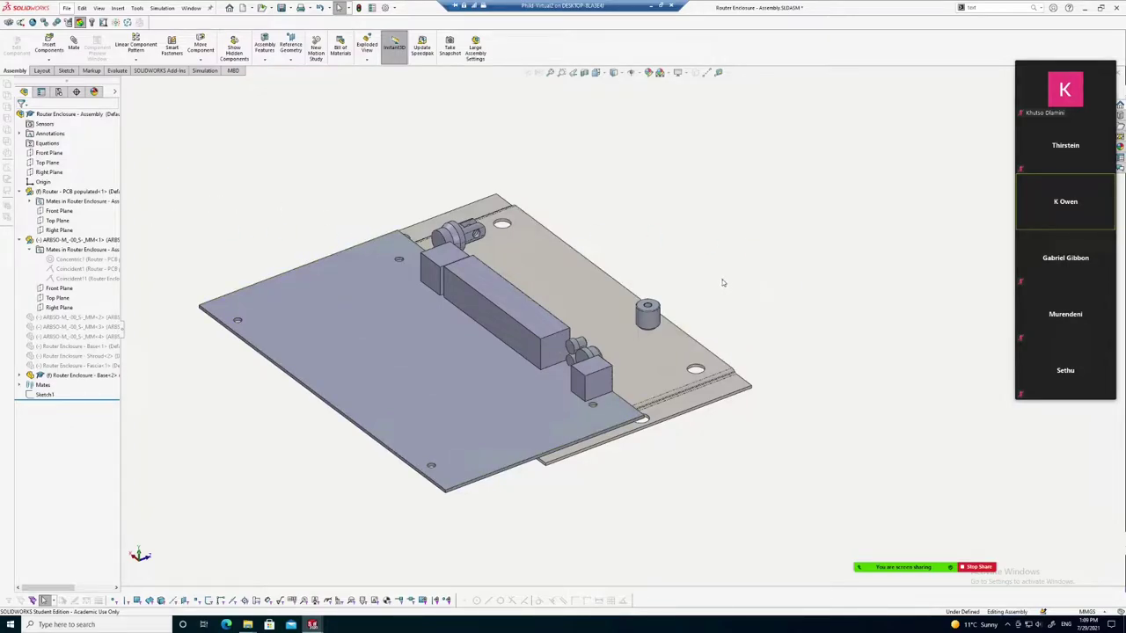
scroll(703, 299, up, 1)
scroll(532, 337, down, 1)
mouse_move(644, 259)
middle_down()
mouse_move(674, 264)
mouse_move(543, 242)
middle_up()
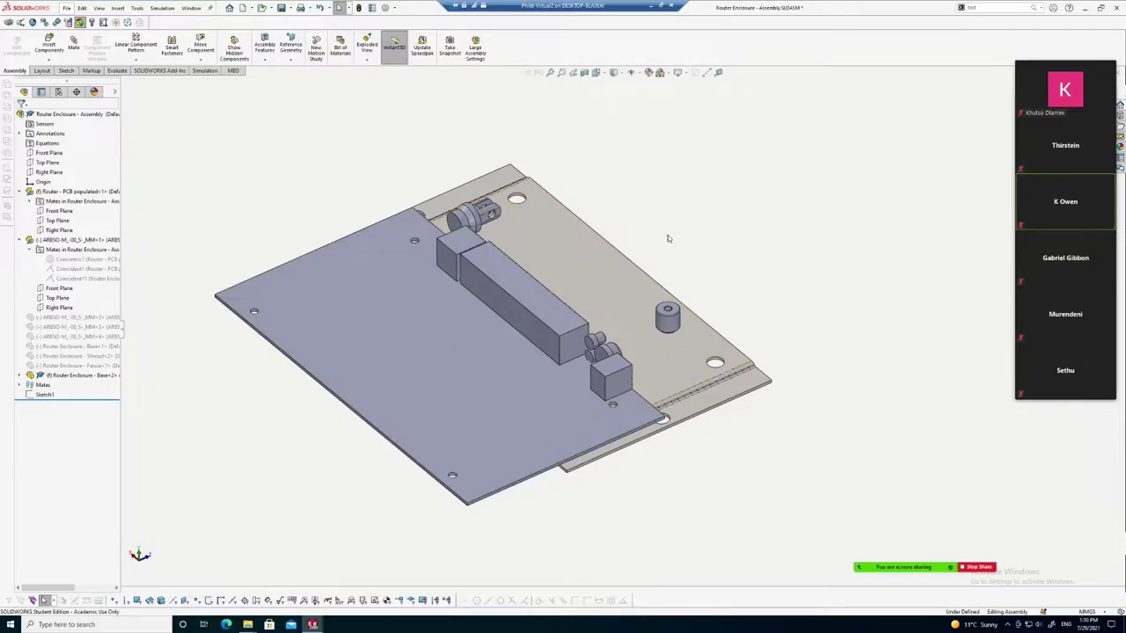
click(582, 262)
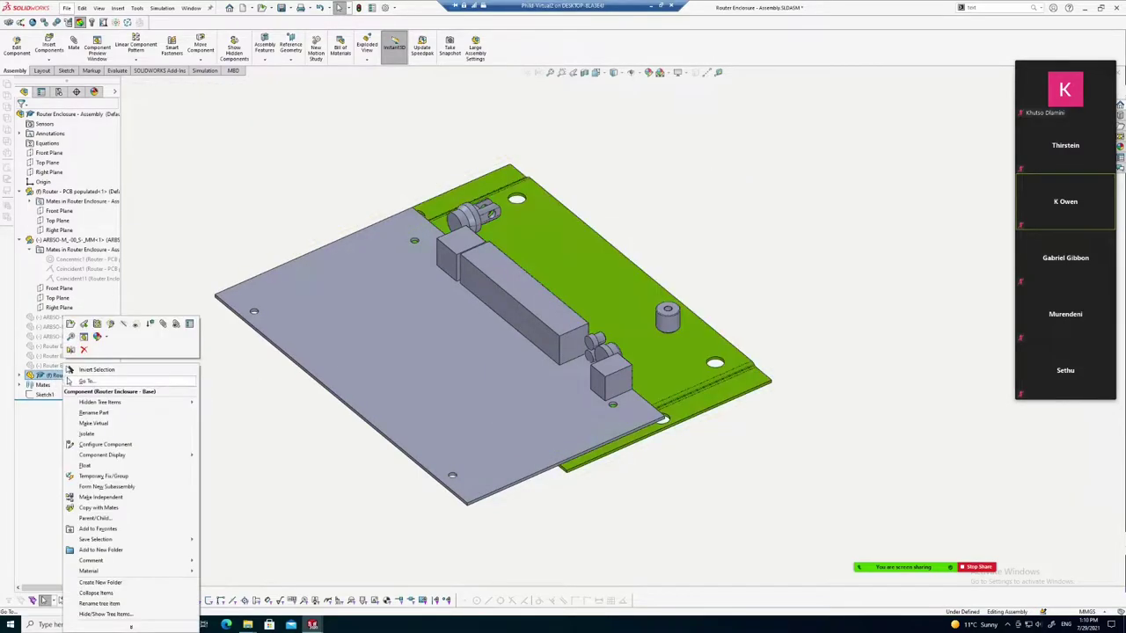
Invert the selection from the base to the PCB and orbit to face the connectors
right_click(62, 377)
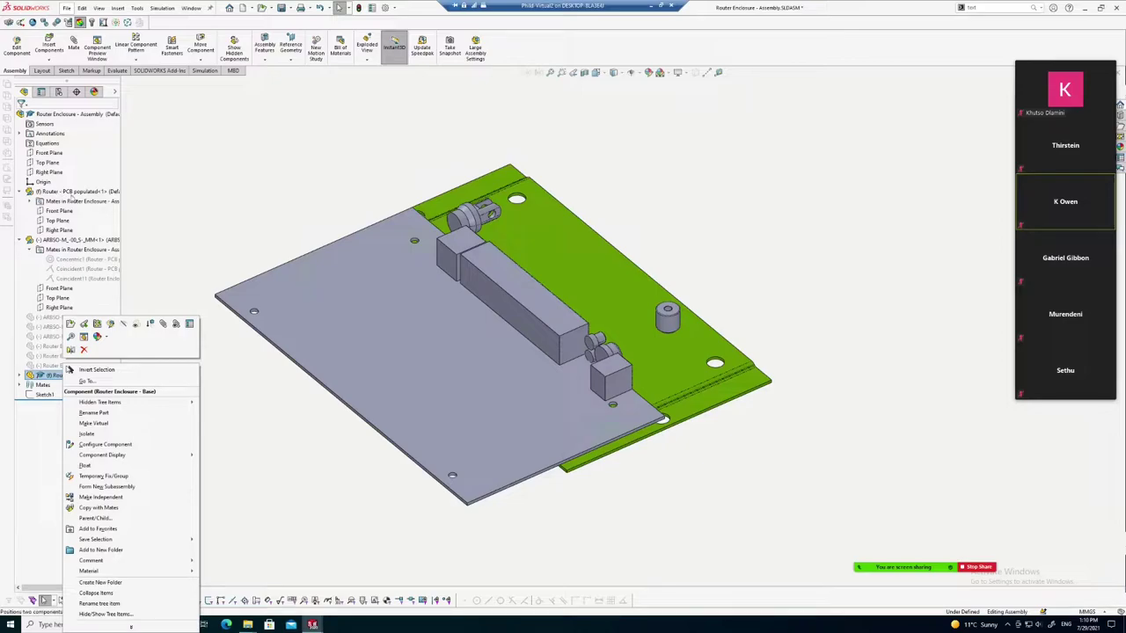
click(70, 369)
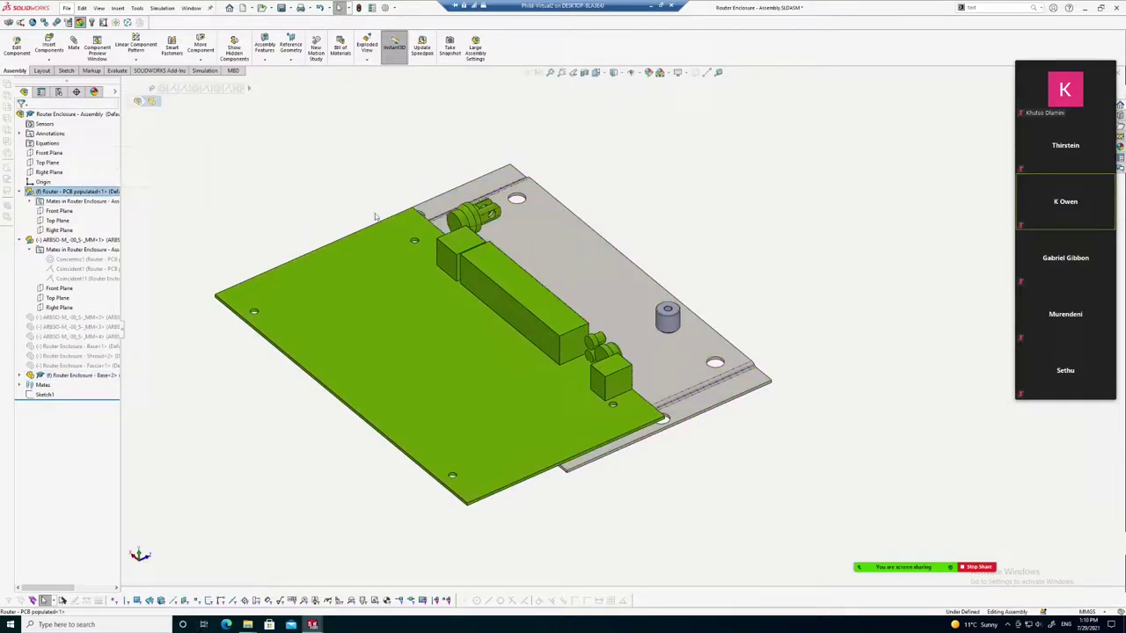
mouse_move(347, 216)
middle_down()
mouse_move(320, 181)
mouse_move(385, 219)
mouse_move(422, 181)
mouse_move(368, 190)
mouse_move(329, 217)
mouse_move(383, 240)
middle_up()
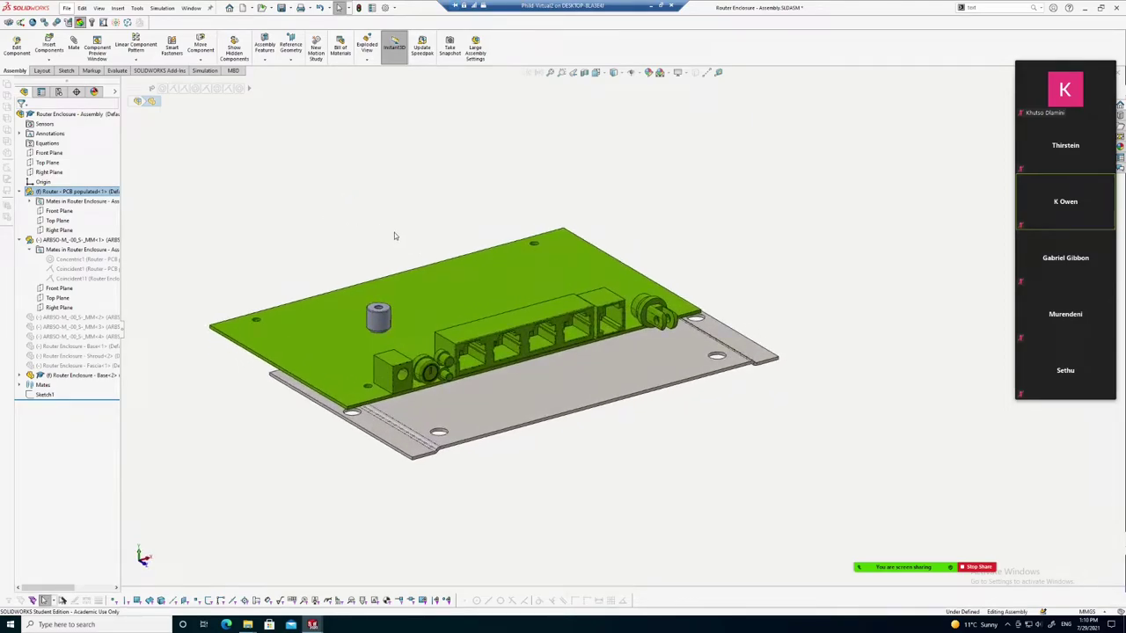
click(452, 242)
mouse_move(455, 240)
middle_down()
mouse_move(432, 217)
mouse_move(441, 202)
mouse_move(432, 239)
mouse_move(486, 215)
mouse_move(706, 272)
middle_up()
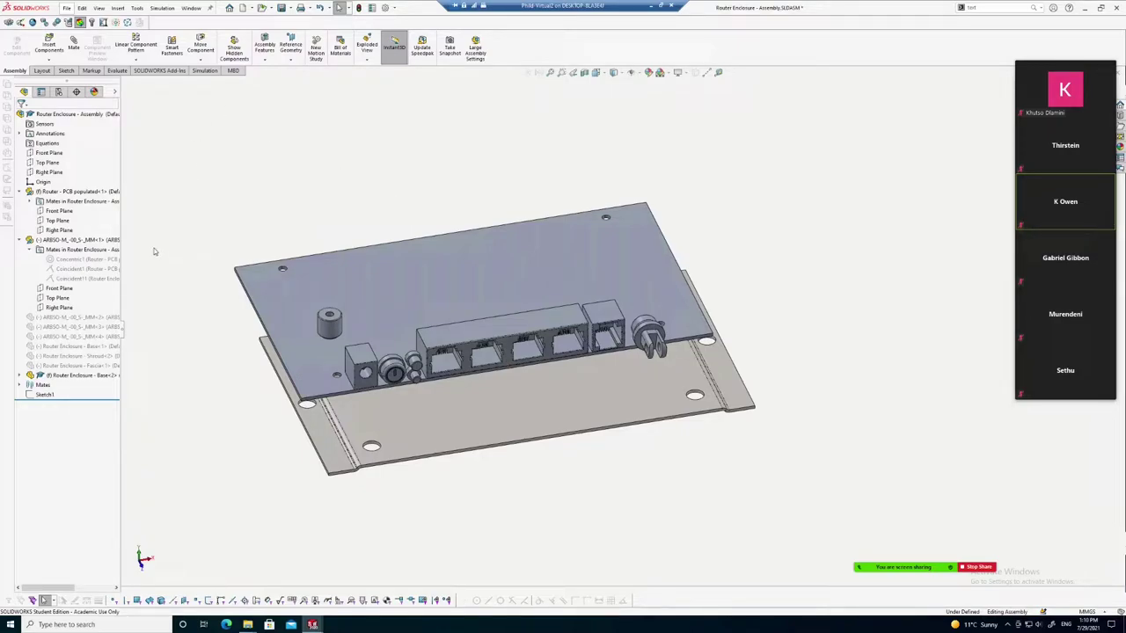
middle_drag(257, 231, 472, 408)
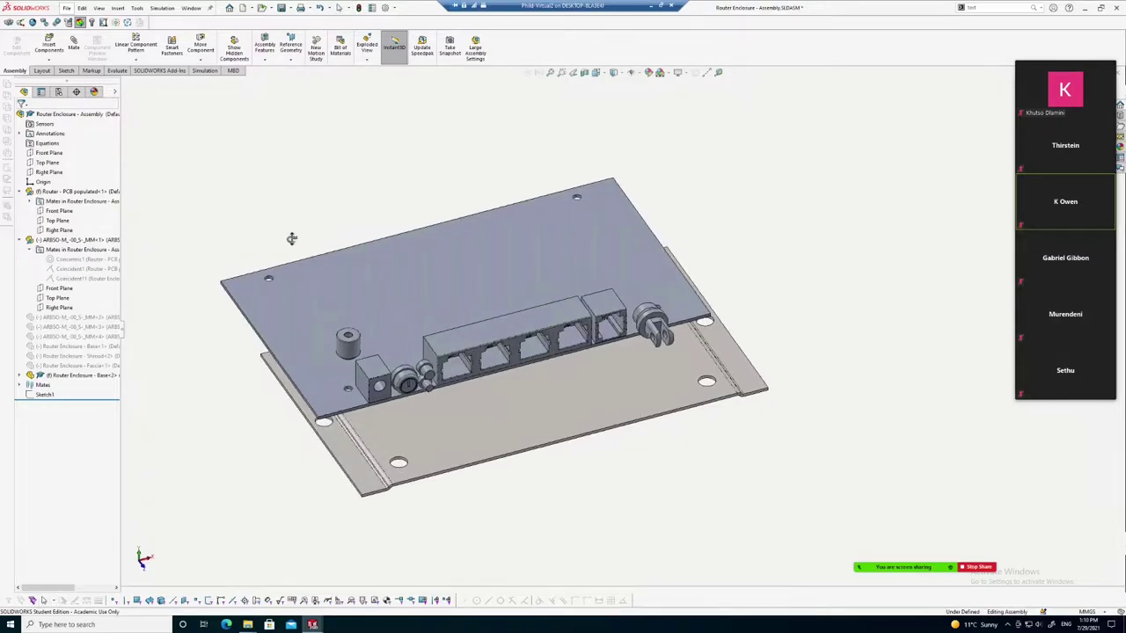
middle_drag(799, 294, 481, 413)
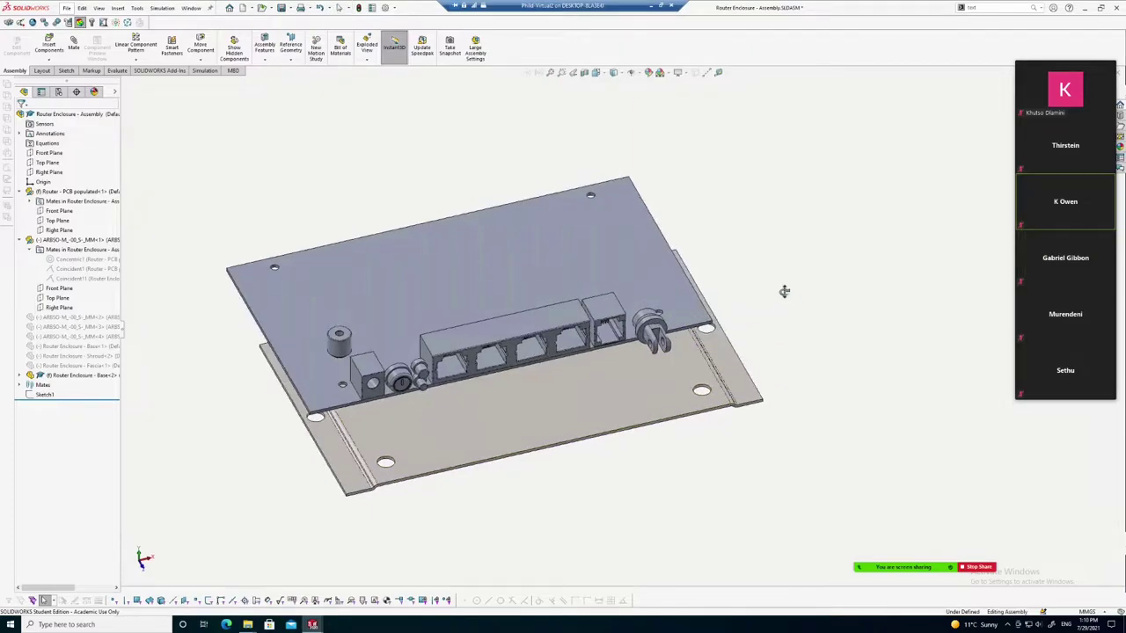
Set the Base<2> component to Float so it moves freely under the PCB
click(444, 400)
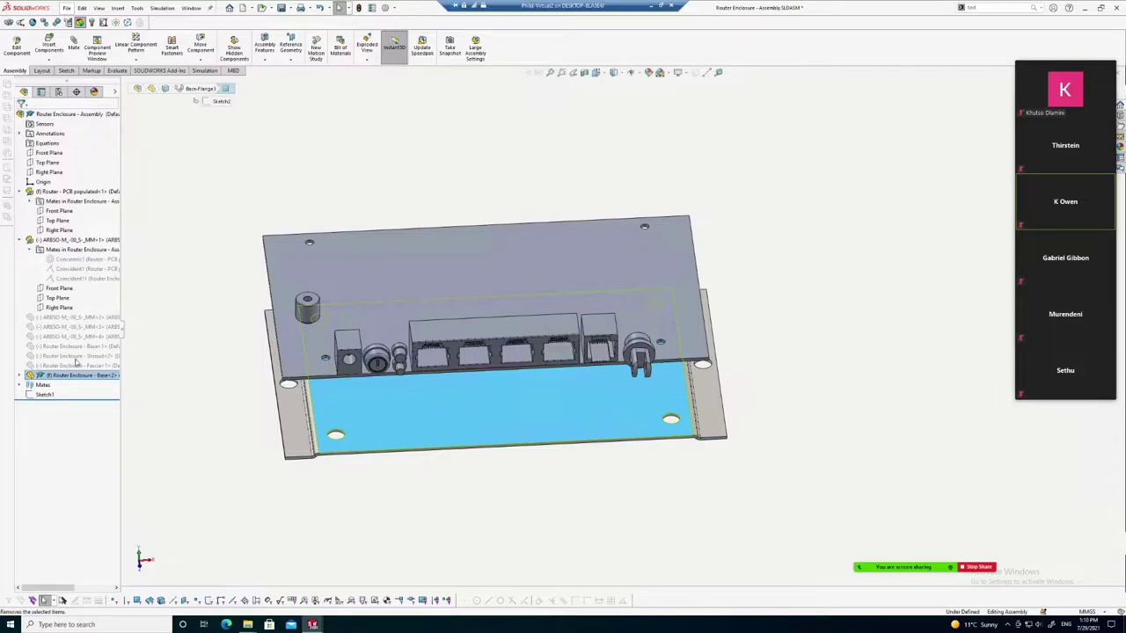
right_click(79, 375)
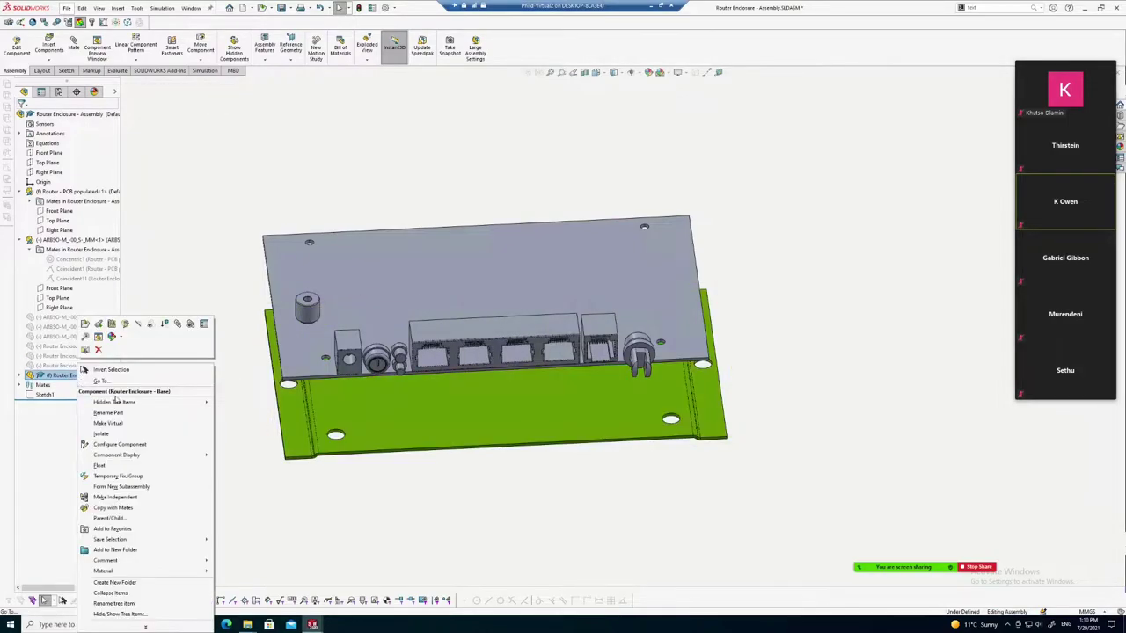
click(99, 466)
middle_drag(531, 467, 473, 425)
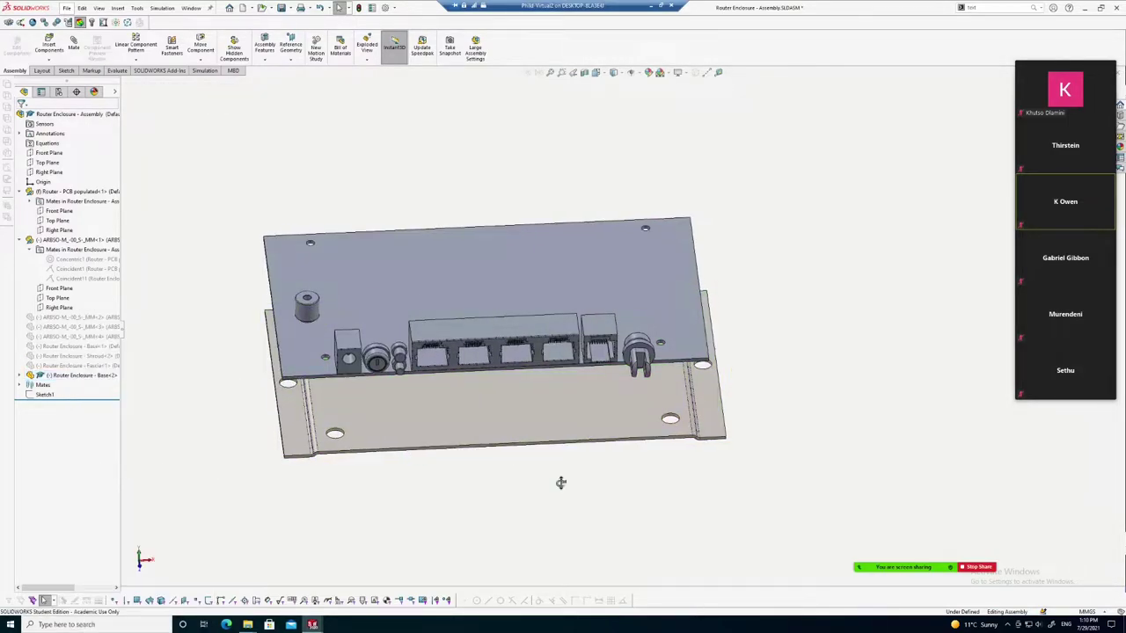
scroll(473, 425, down, 3)
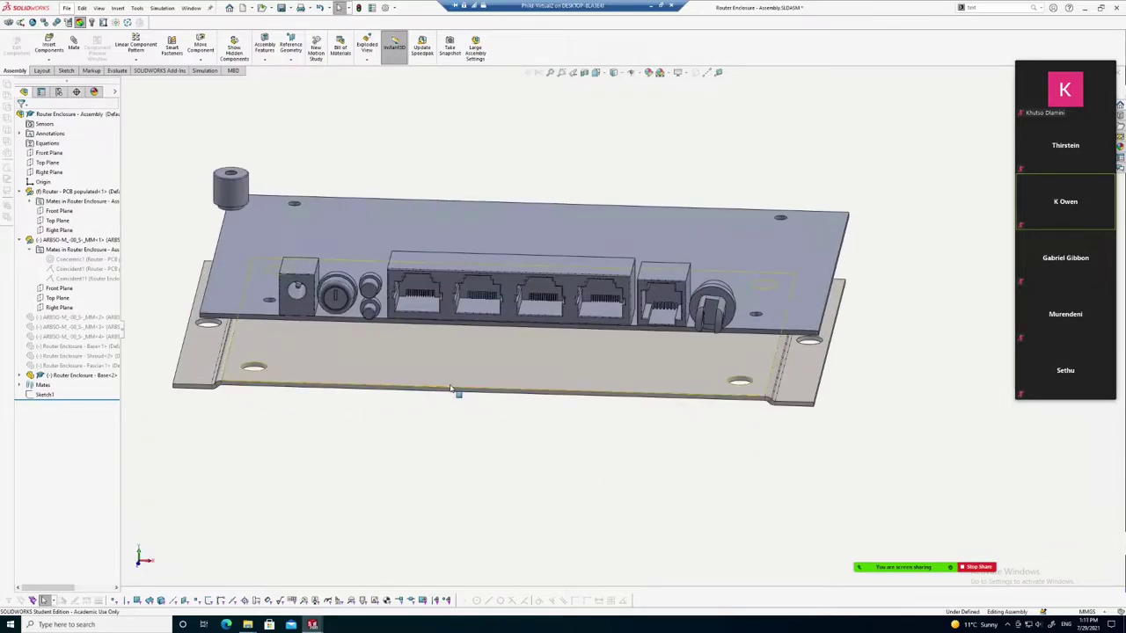
Select the Base flange edge and drag the floating Base plate to a new angle
click(450, 391)
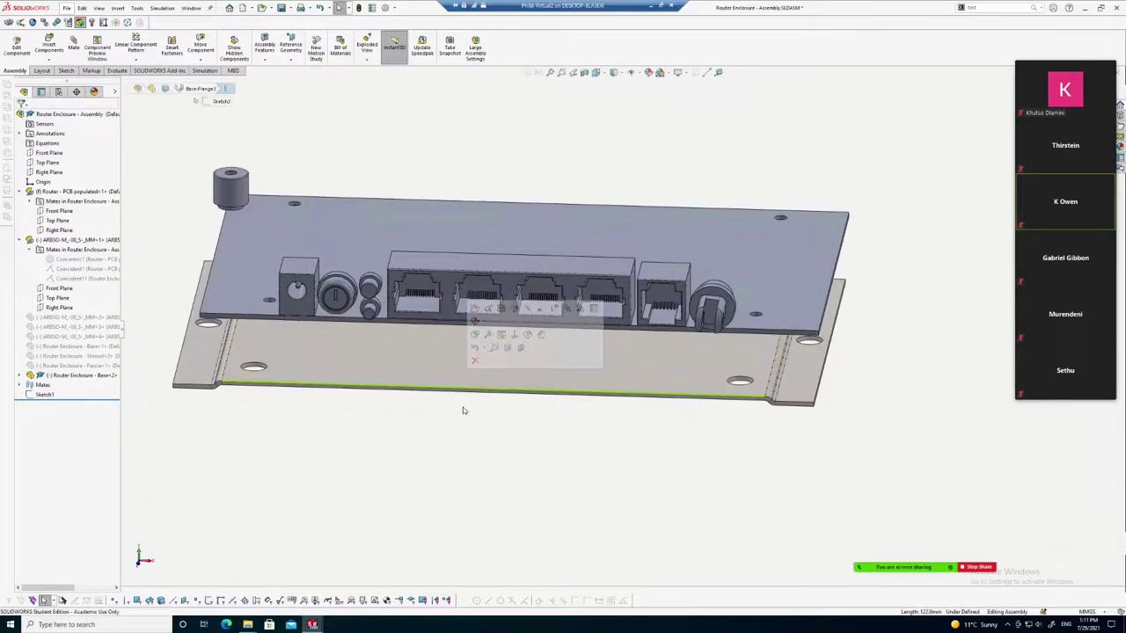
click(463, 410)
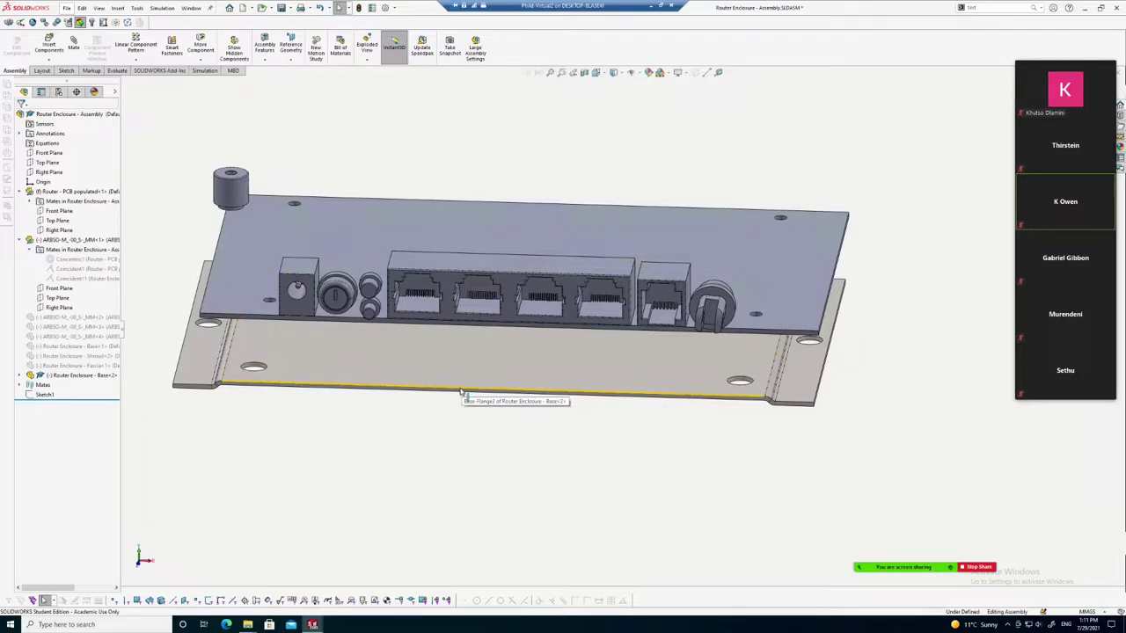
click(461, 393)
scroll(454, 400, up, 3)
middle_drag(522, 394, 490, 378)
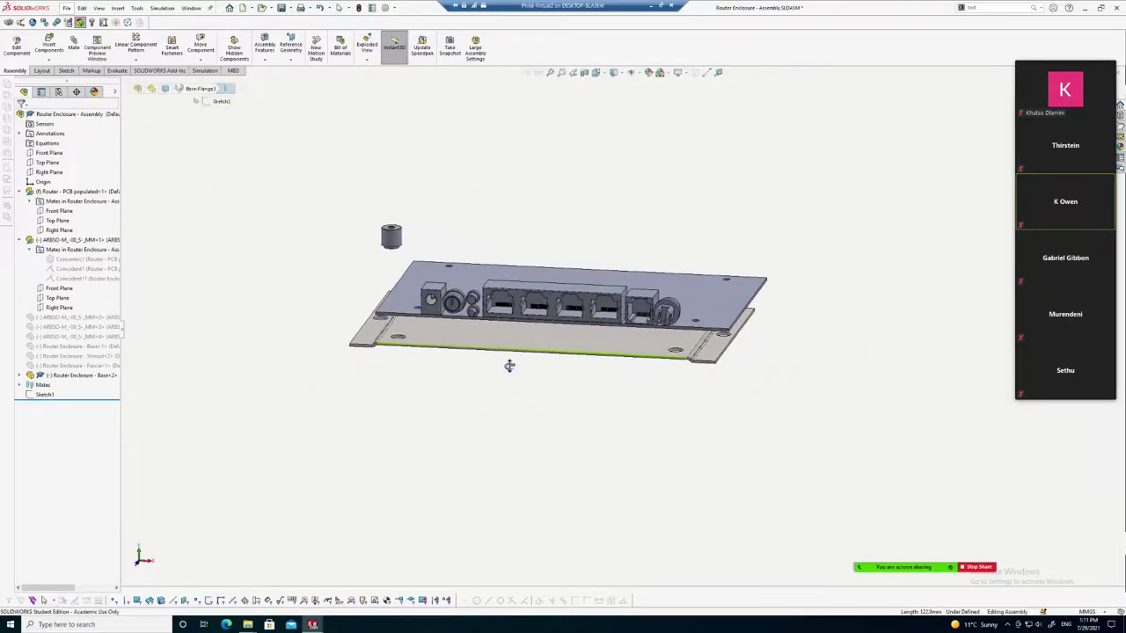
scroll(475, 361, down, 3)
scroll(475, 354, down, 1)
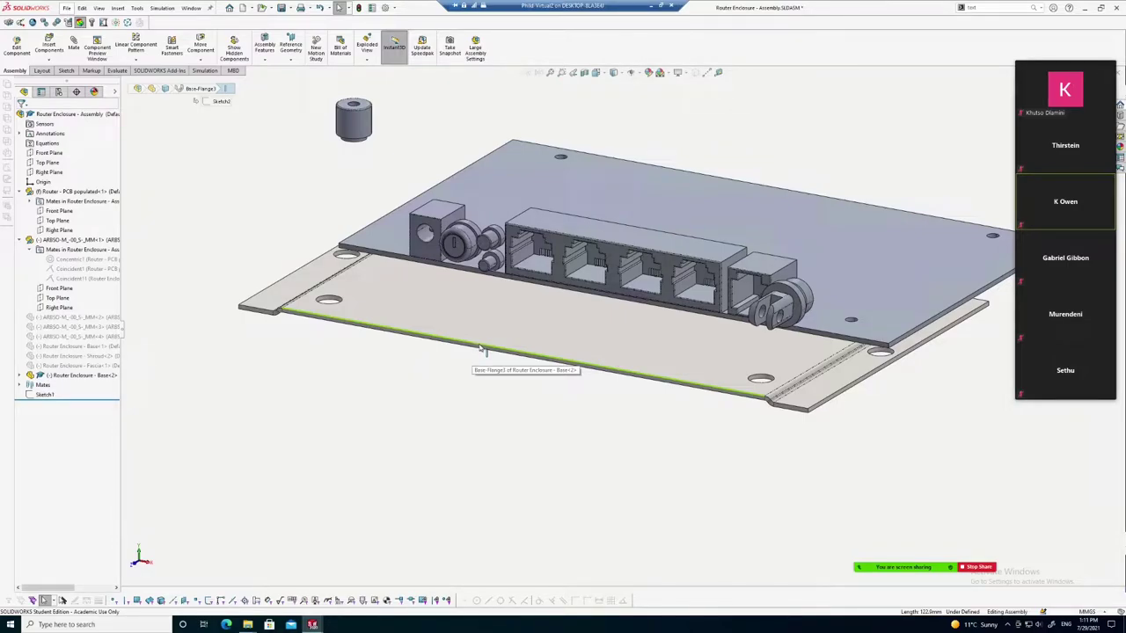
middle_drag(481, 349, 483, 349)
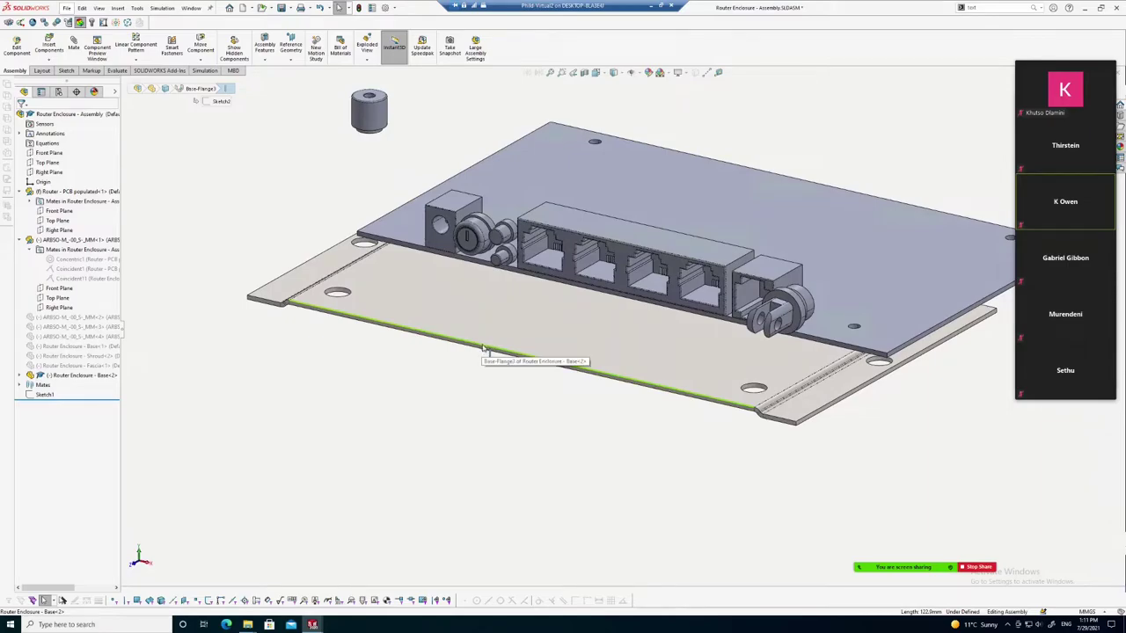
mouse_move(482, 349)
mouse_down()
mouse_move(580, 448)
mouse_move(353, 524)
mouse_move(245, 445)
mouse_move(201, 198)
mouse_move(161, 124)
mouse_move(144, 158)
mouse_move(152, 168)
mouse_move(176, 156)
mouse_move(152, 139)
mouse_up()
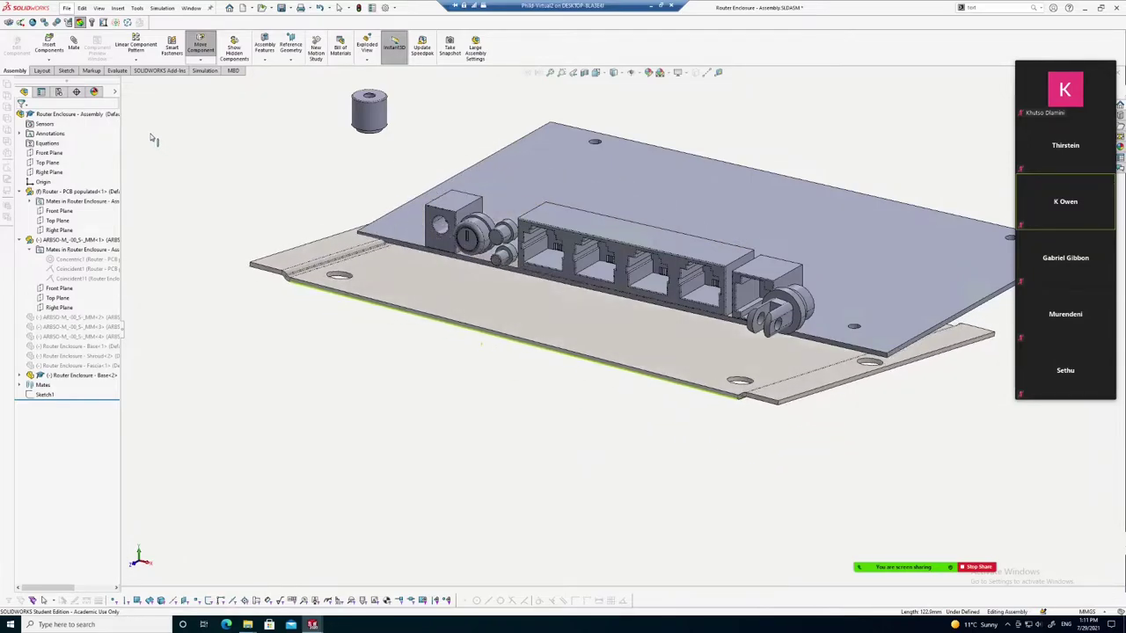
Orbit the view to inspect the Base plate's side and underside
scroll(149, 139, down, 2)
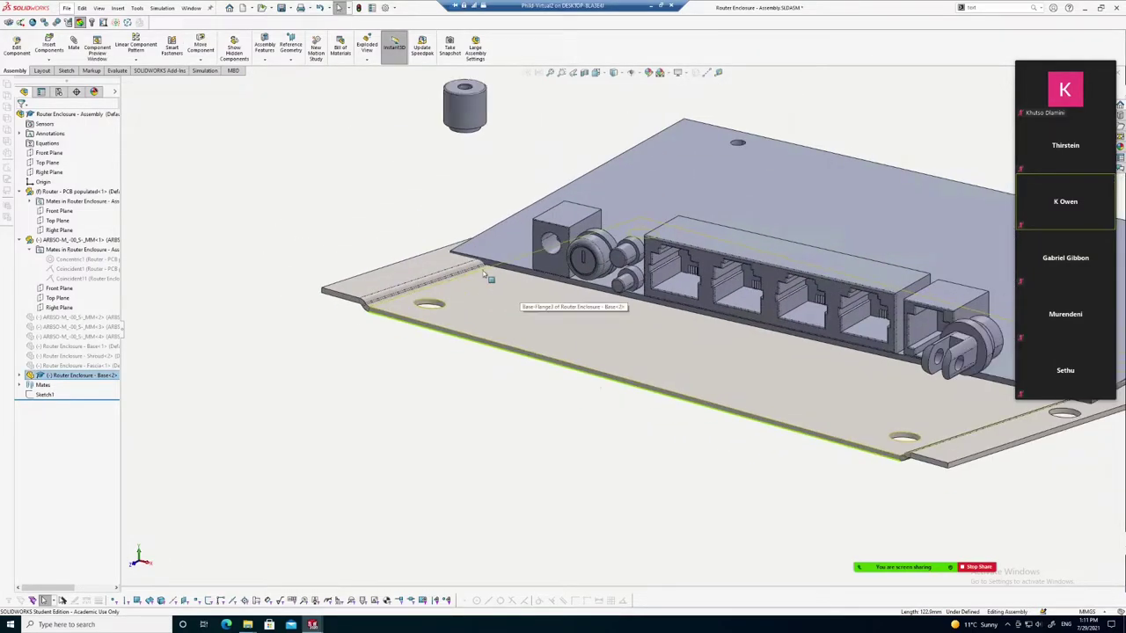
scroll(484, 275, up, 1)
scroll(568, 320, up, 1)
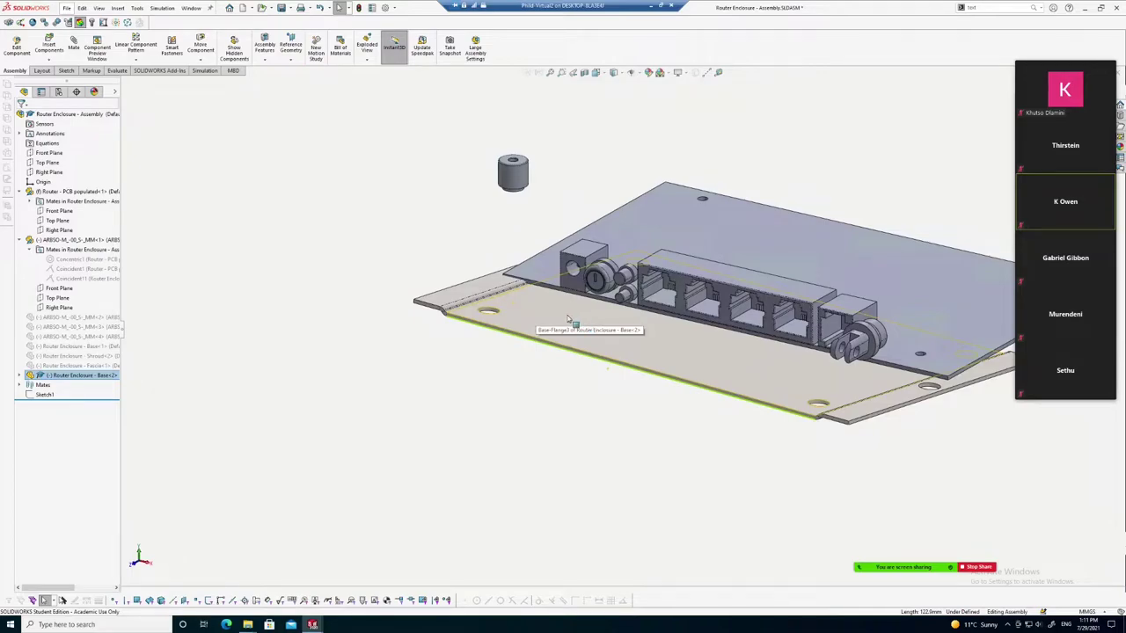
click(568, 319)
mouse_move(567, 320)
middle_down()
mouse_move(717, 245)
mouse_move(694, 239)
mouse_move(686, 272)
middle_up()
scroll(608, 307, up, 2)
scroll(842, 327, down, 2)
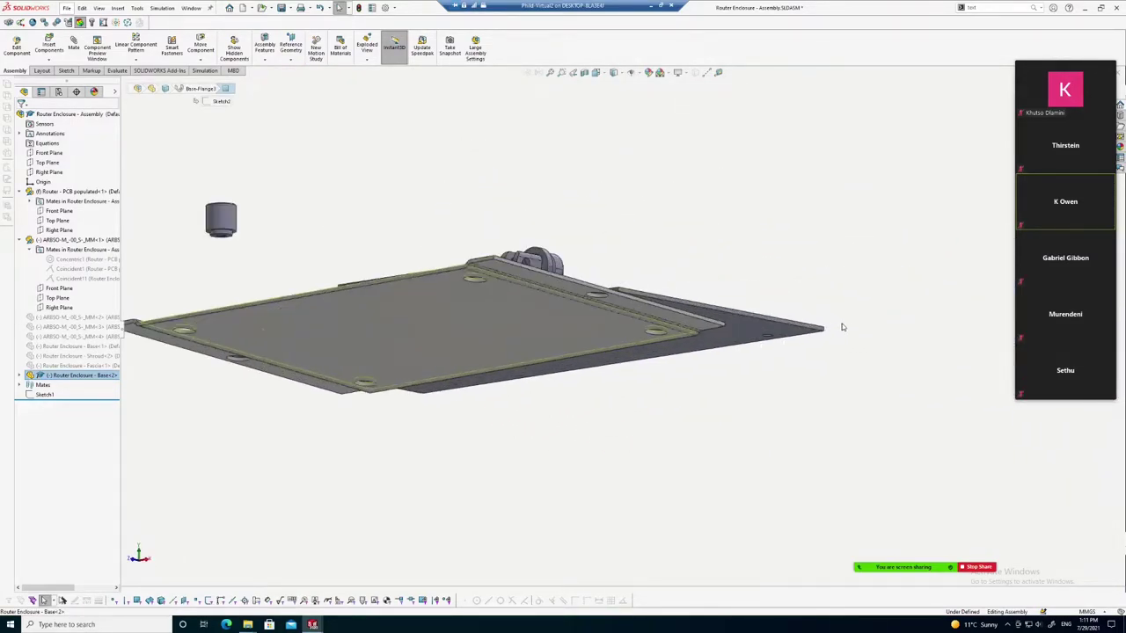
middle_drag(842, 328, 713, 342)
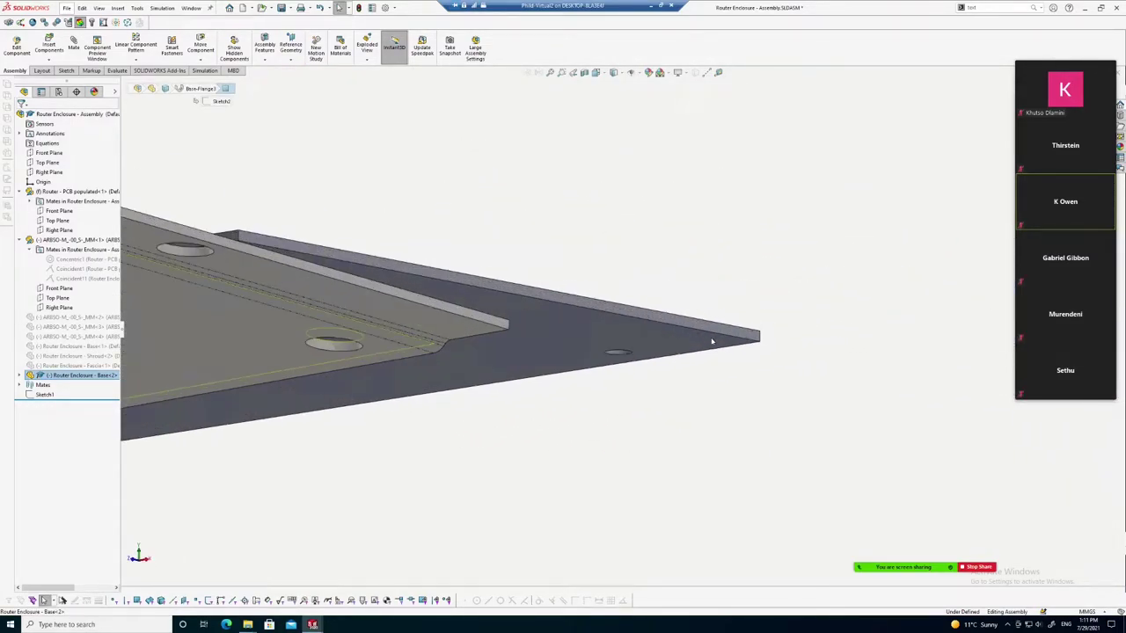
Mate the plate's underside parallel to the PCB and drag the plate below the connector panel
click(596, 335)
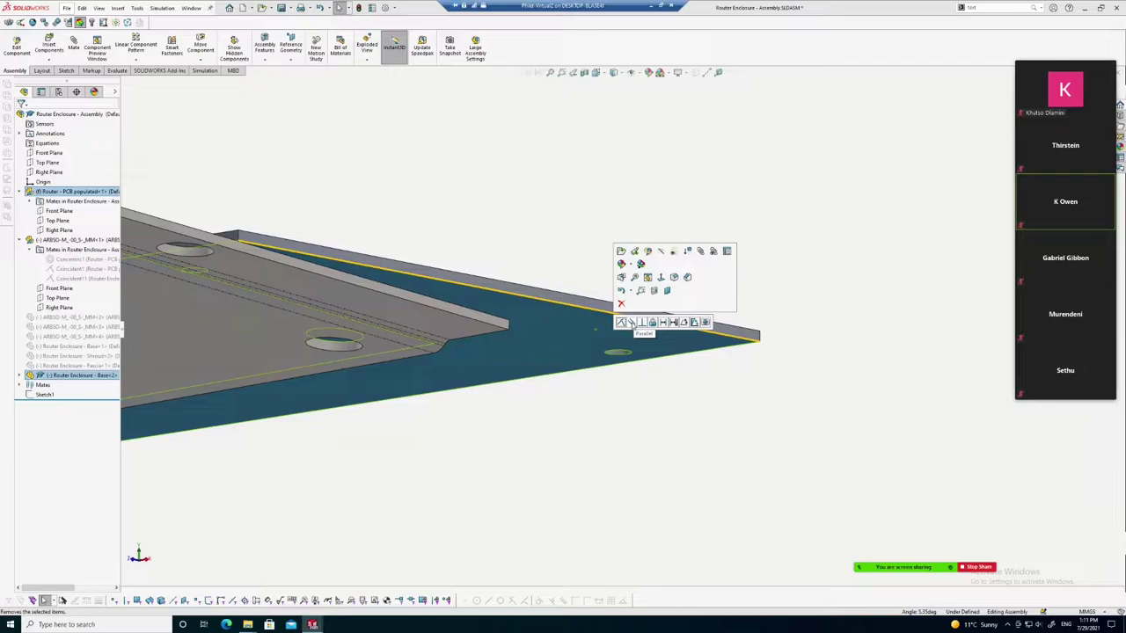
click(631, 324)
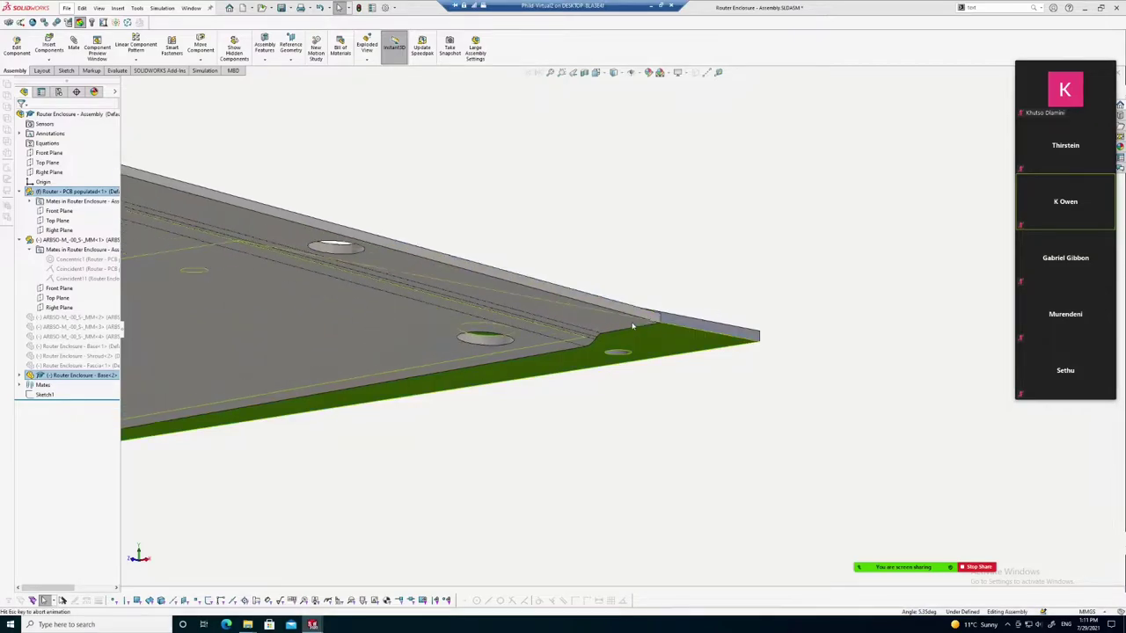
scroll(625, 329, down, 5)
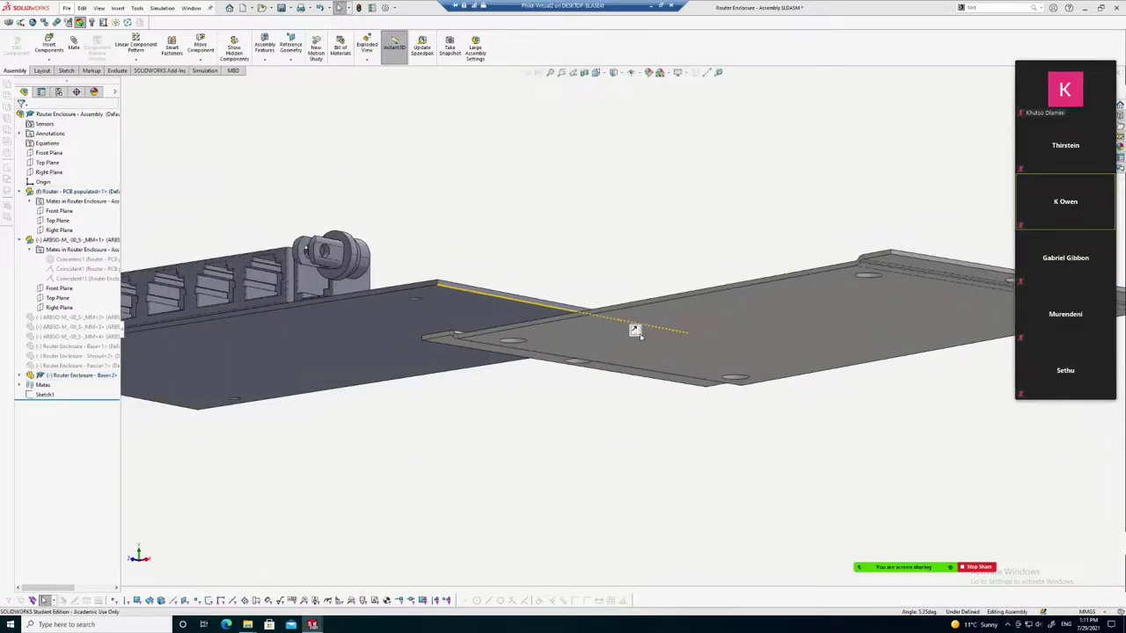
scroll(655, 334, down, 2)
mouse_move(658, 335)
middle_down()
mouse_move(727, 437)
mouse_move(696, 322)
middle_up()
mouse_move(696, 322)
mouse_down()
mouse_move(485, 371)
mouse_move(410, 357)
mouse_up()
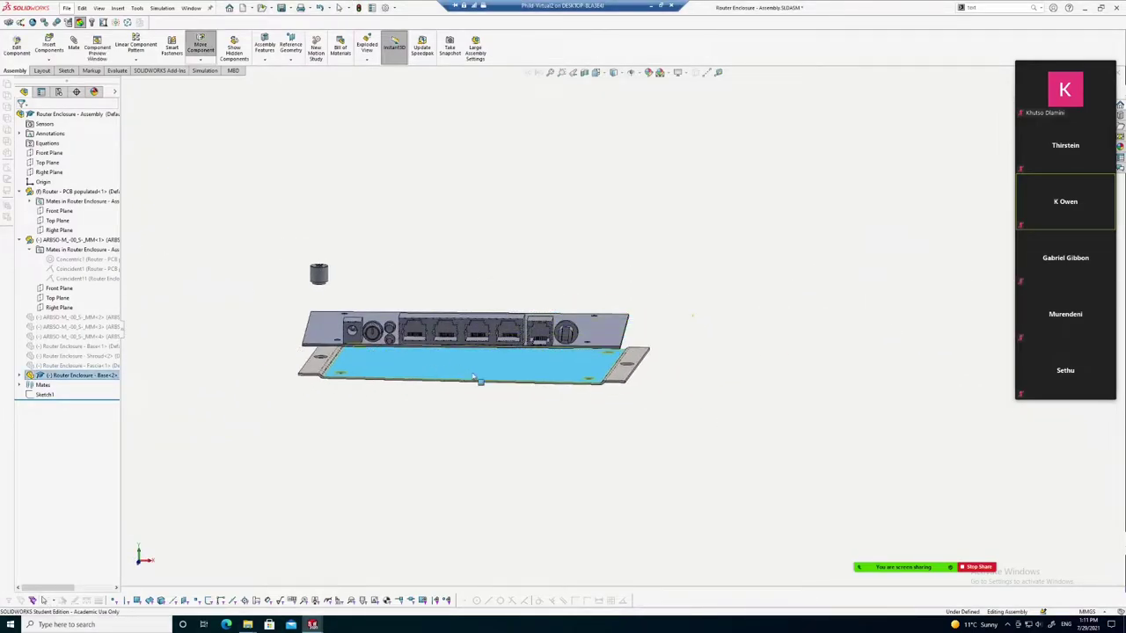
Reorient the view and pick the PCB's side edge
click(623, 361)
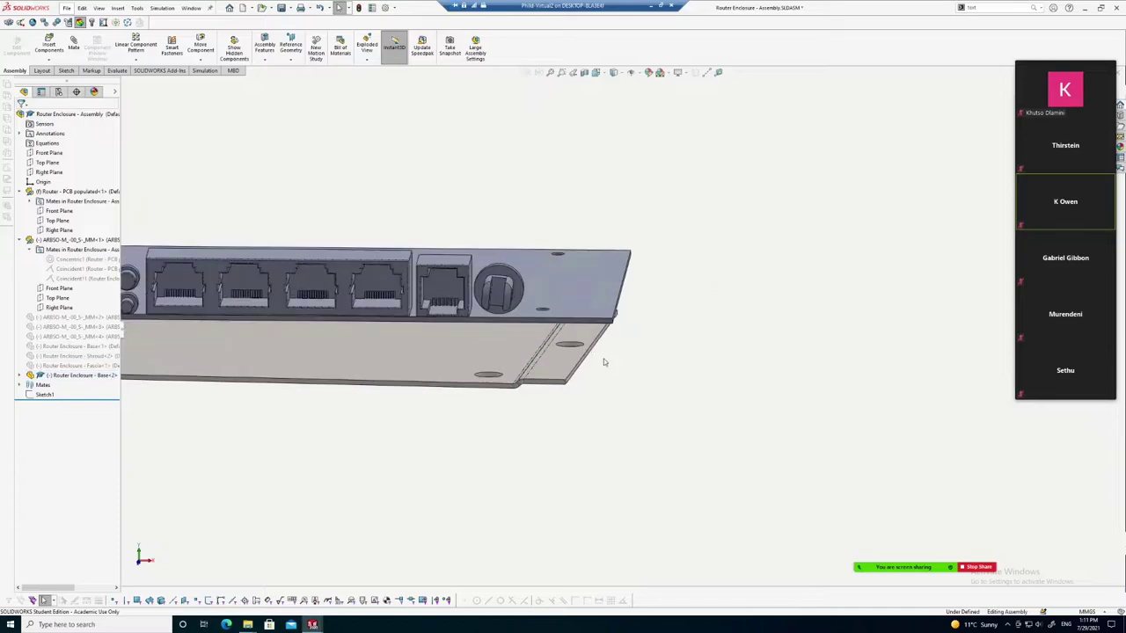
scroll(604, 358, down, 2)
middle_drag(604, 358, 380, 287)
scroll(627, 351, up, 2)
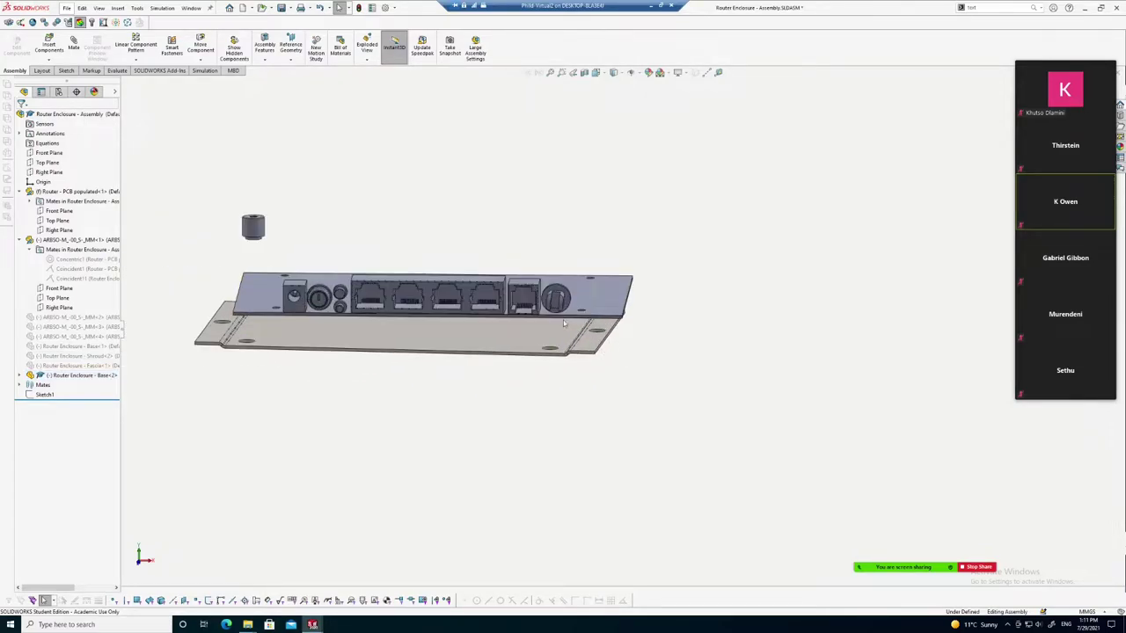
middle_drag(648, 316, 602, 322)
scroll(604, 322, down, 2)
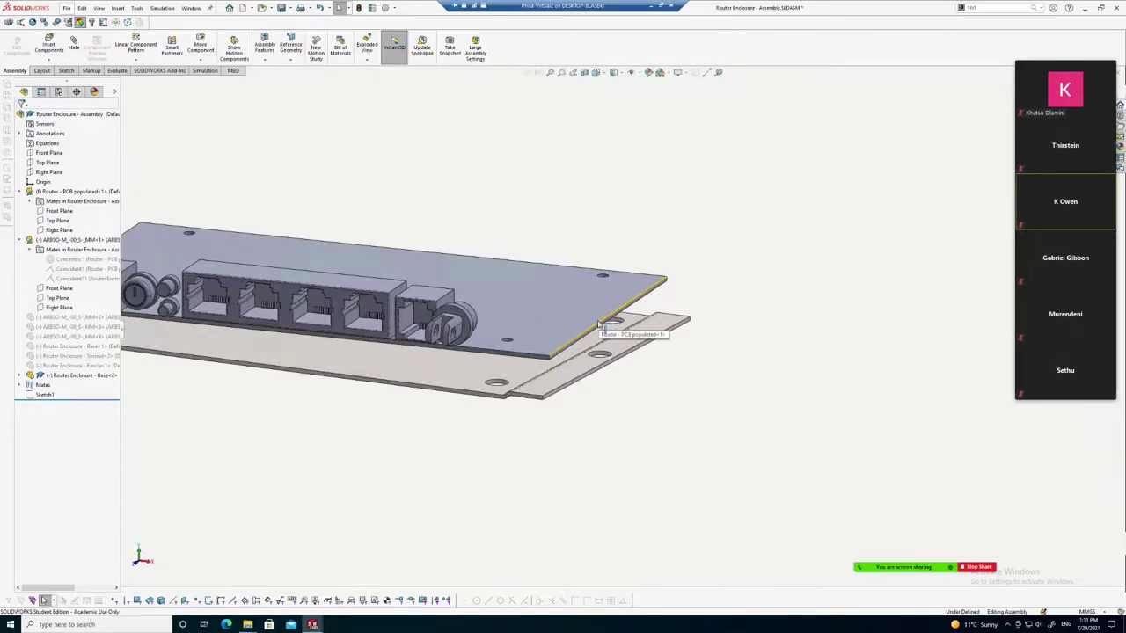
click(583, 339)
scroll(402, 365, up, 3)
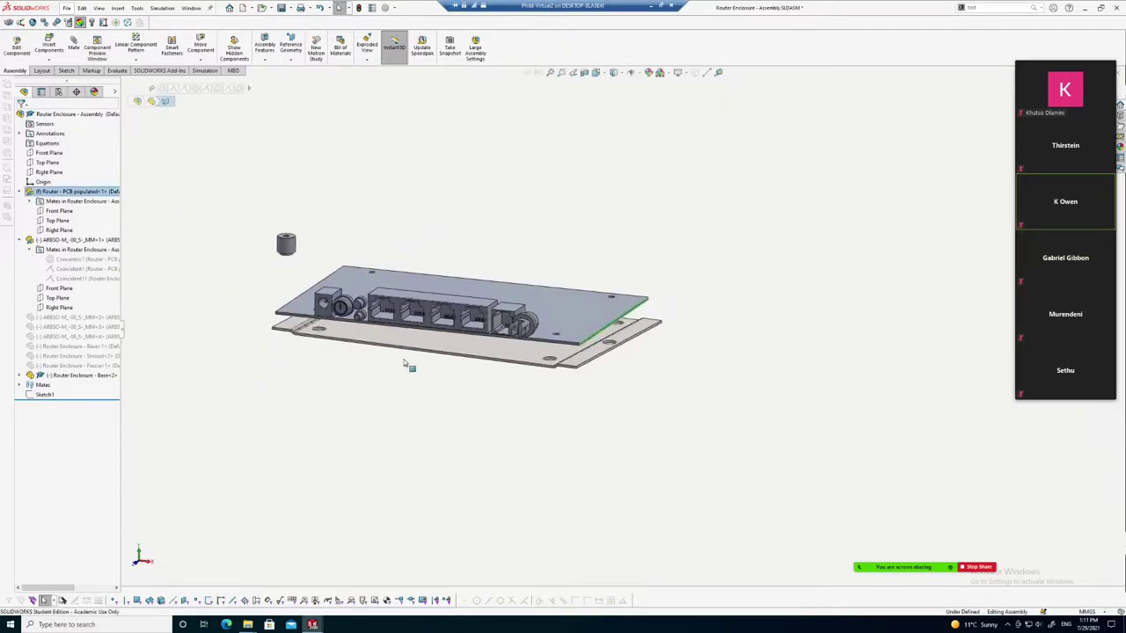
mouse_move(402, 364)
middle_down()
mouse_move(520, 382)
mouse_move(446, 350)
middle_up()
scroll(445, 350, down, 1)
scroll(691, 312, up, 1)
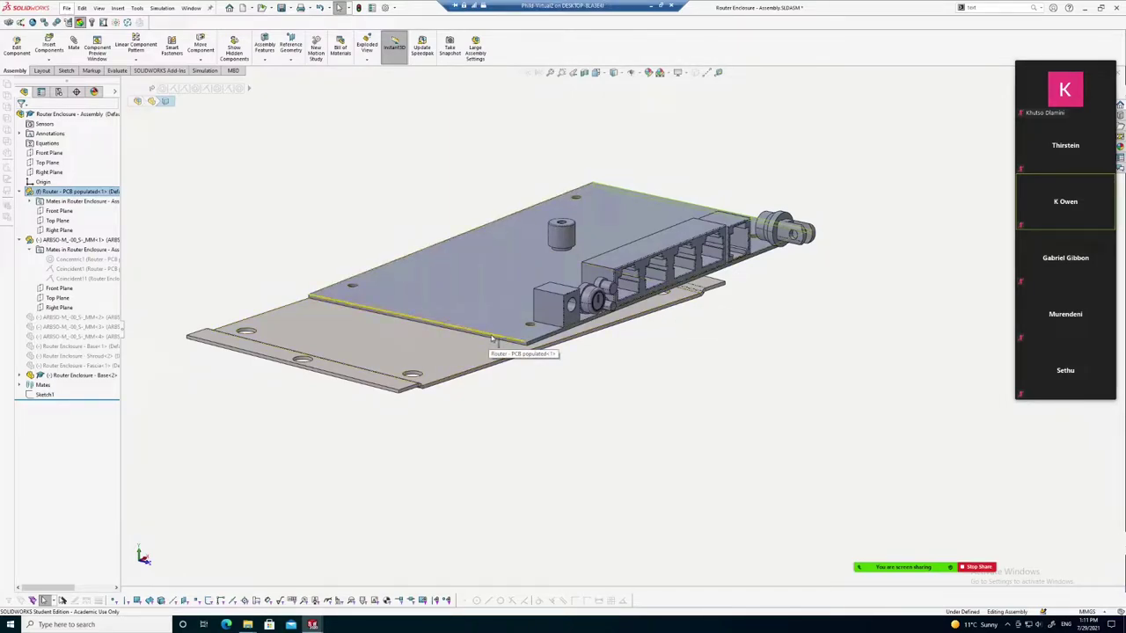
click(492, 340)
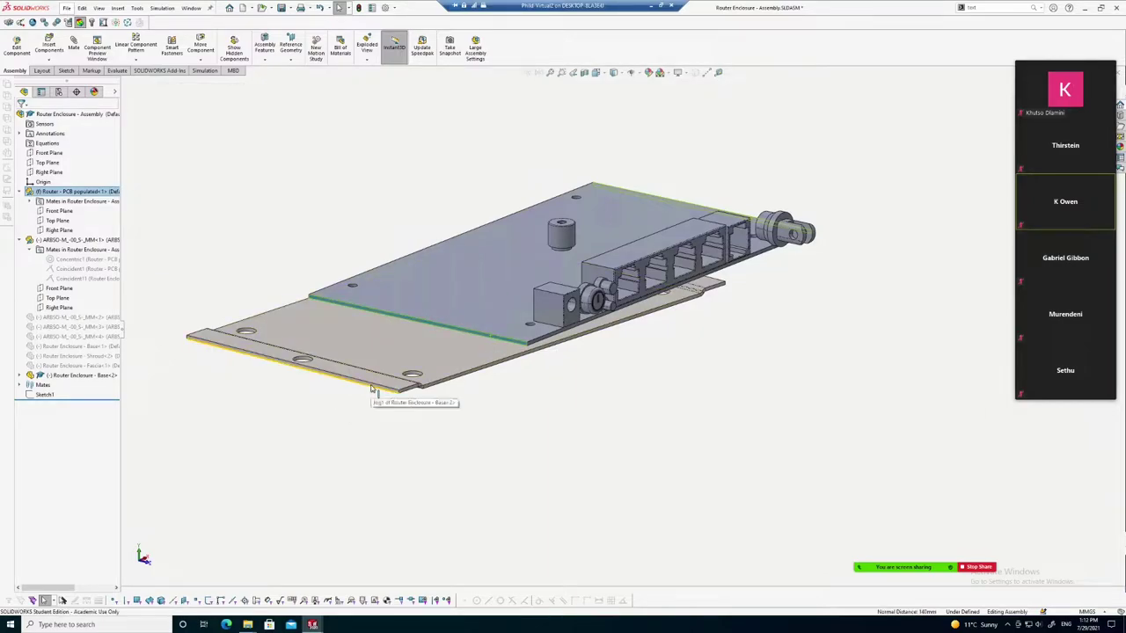
Add the base plate's matching edge face to the selection
scroll(373, 389, down, 3)
scroll(380, 384, down, 3)
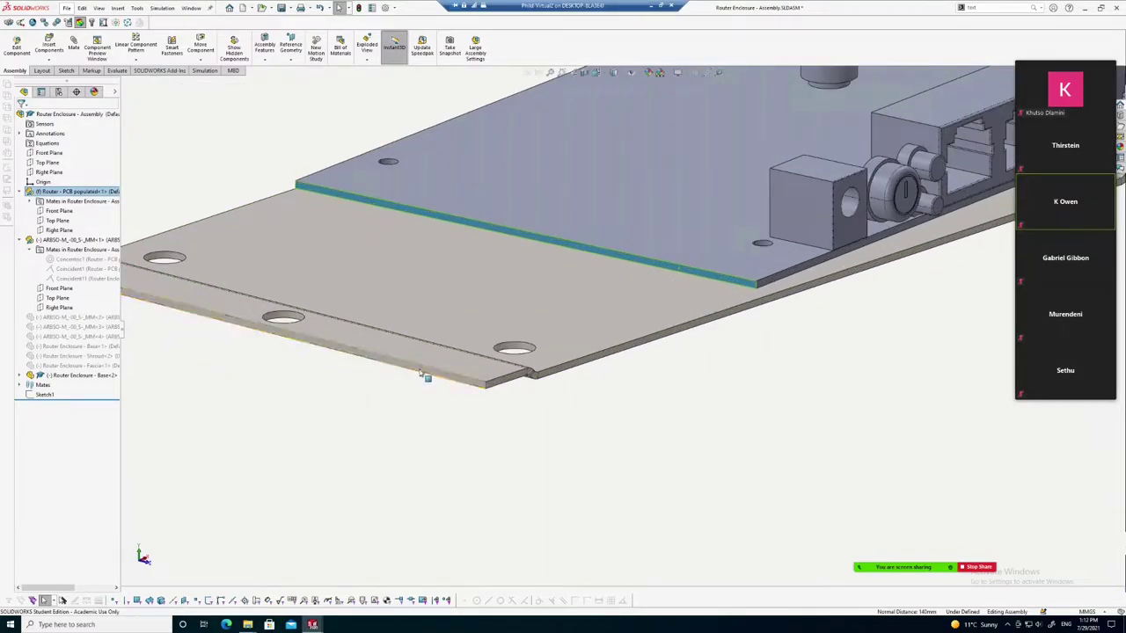
click(423, 374)
scroll(422, 379, up, 3)
mouse_move(701, 361)
middle_down()
mouse_move(571, 367)
mouse_move(786, 402)
middle_up()
scroll(691, 326, down, 5)
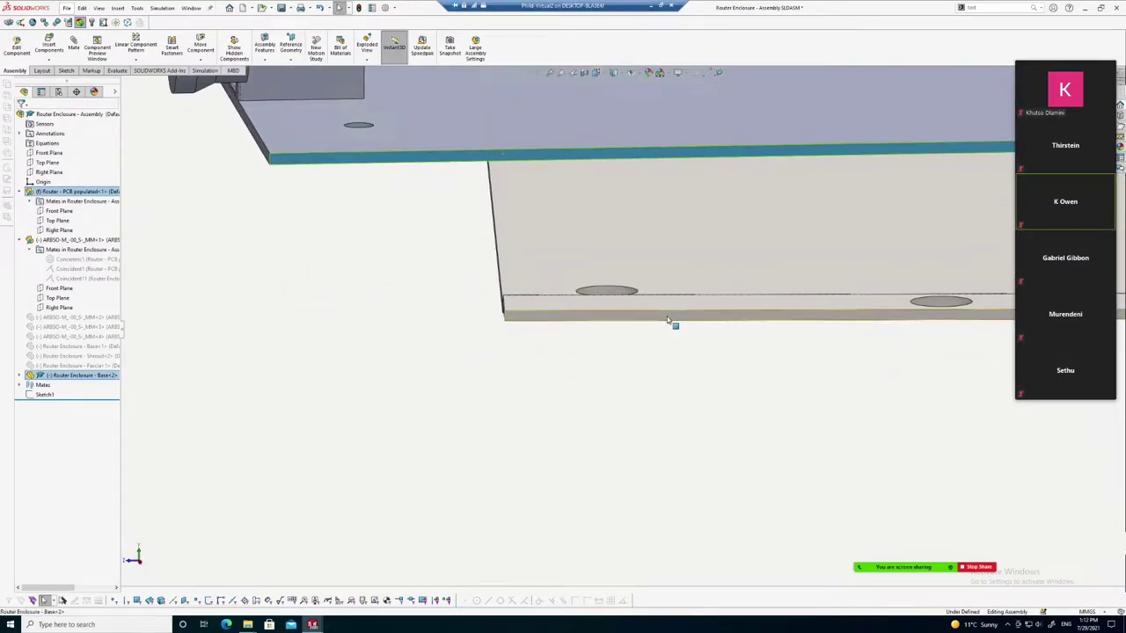
click(669, 322)
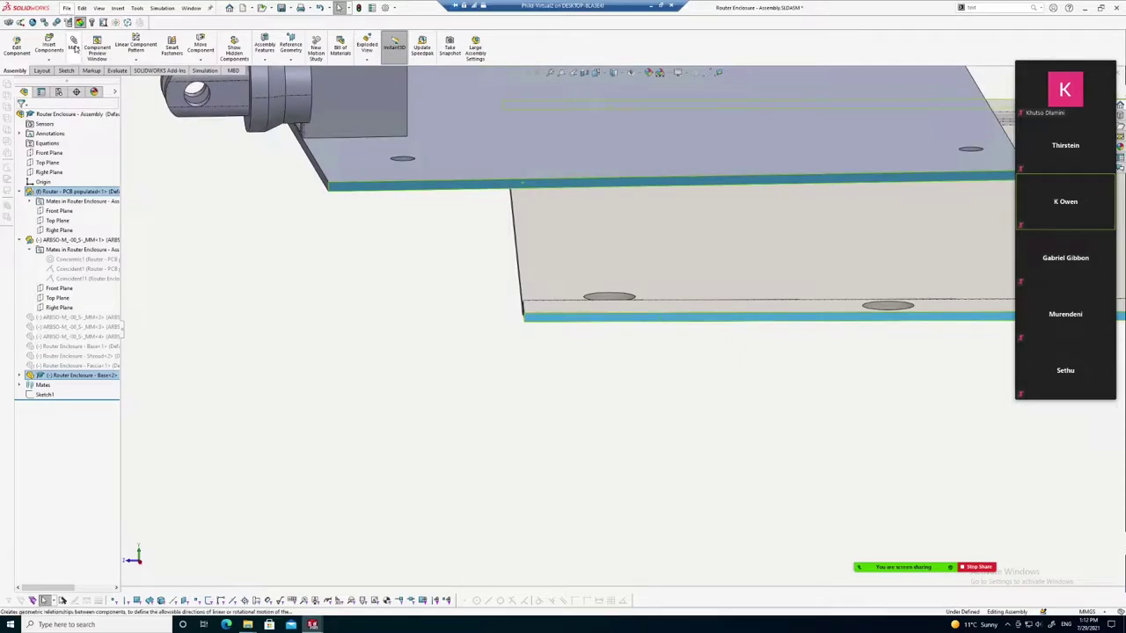
Apply an Advanced Width mate with Centered constraint (Width4) between the PCB and Base plate
click(75, 48)
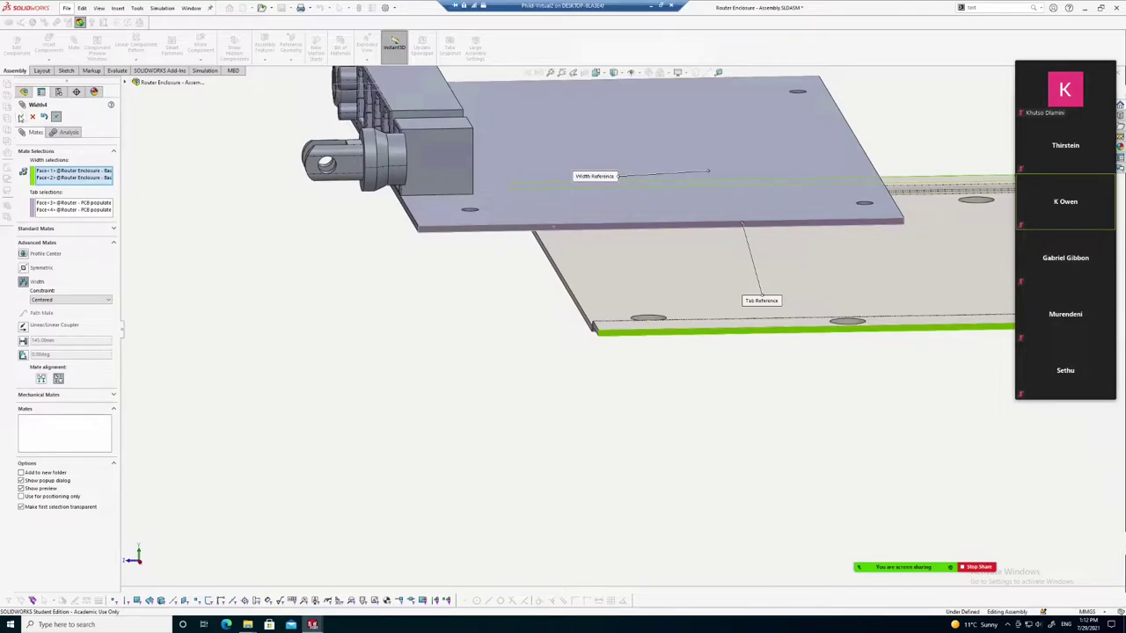
key(Return)
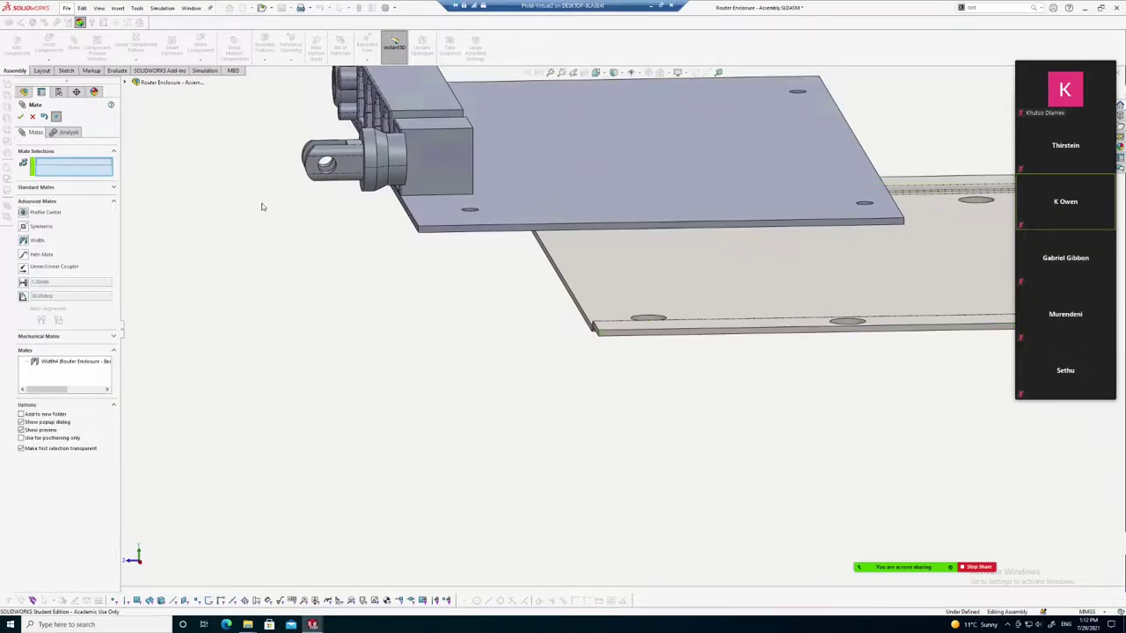
click(22, 115)
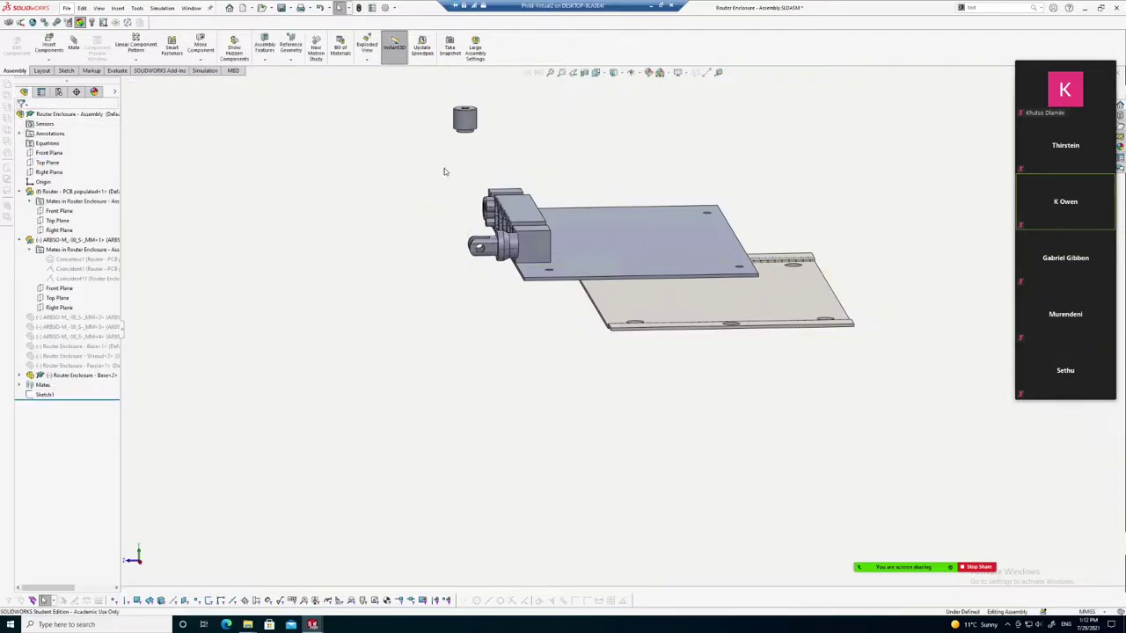
With Filter Faces on, select the PCB side face and both base plate edge faces
scroll(493, 185, down, 2)
scroll(492, 185, down, 3)
scroll(541, 362, down, 2)
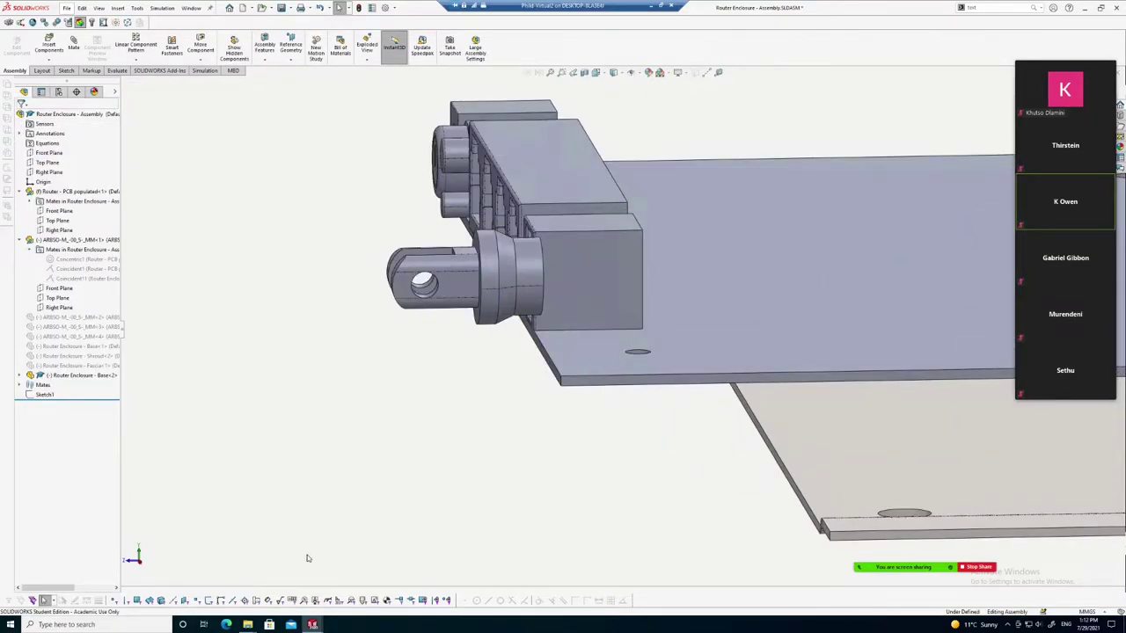
click(137, 601)
click(547, 361)
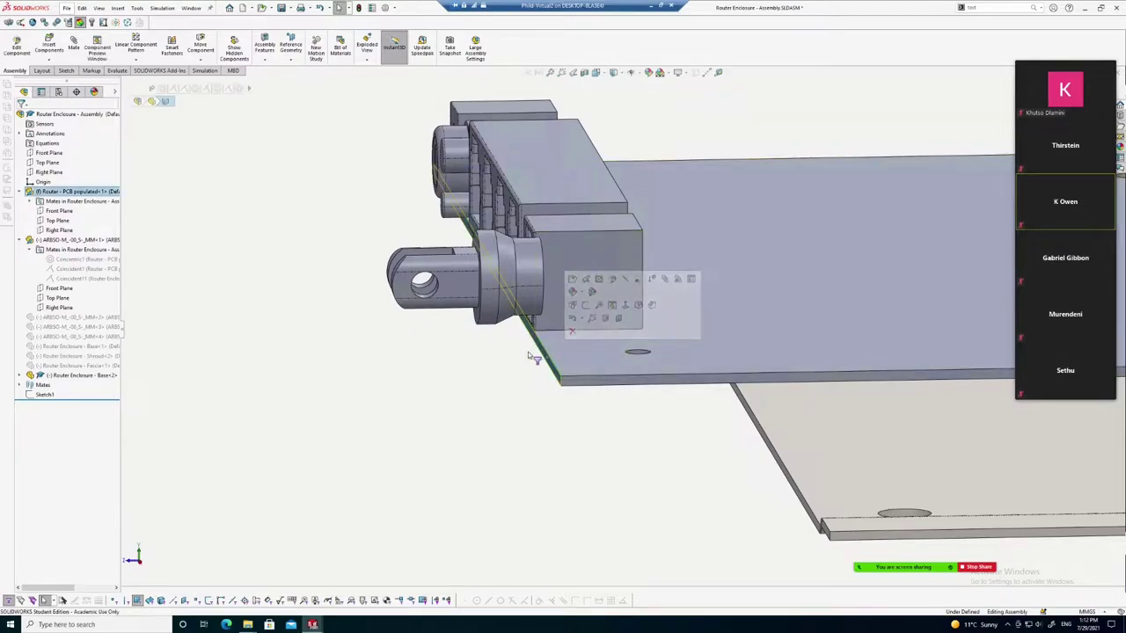
scroll(755, 373, up, 5)
mouse_move(925, 300)
middle_down()
mouse_move(754, 315)
mouse_move(718, 495)
middle_up()
scroll(755, 315, down, 5)
click(727, 302)
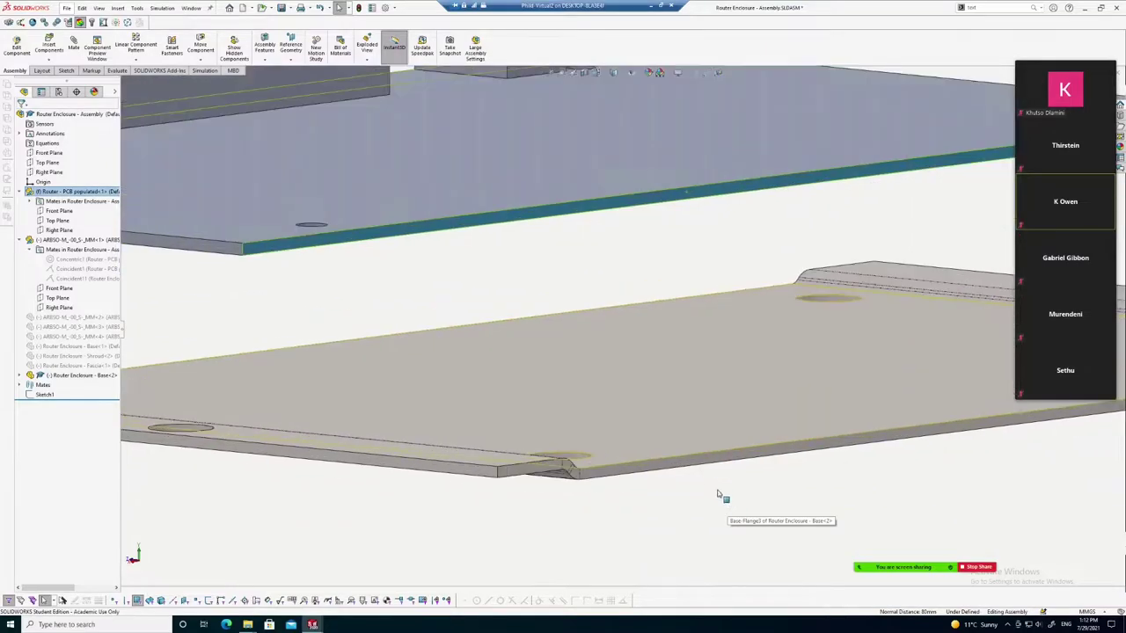
ctrl+click(691, 467)
mouse_move(573, 463)
middle_down()
mouse_move(362, 456)
mouse_move(520, 442)
mouse_move(282, 428)
mouse_move(194, 395)
middle_up()
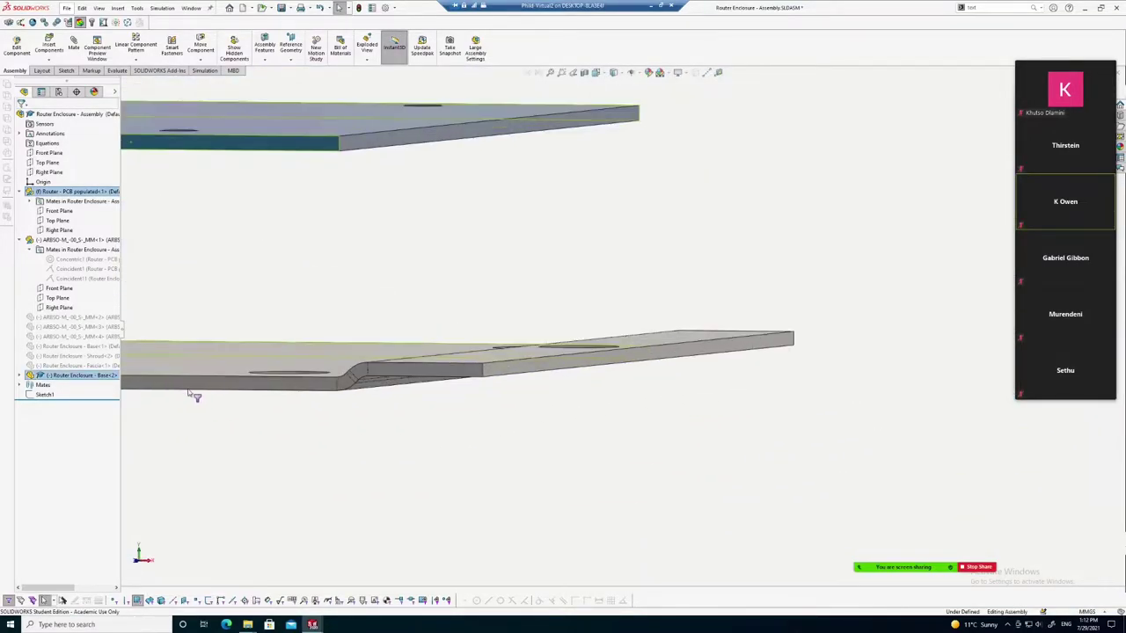
ctrl+click(211, 384)
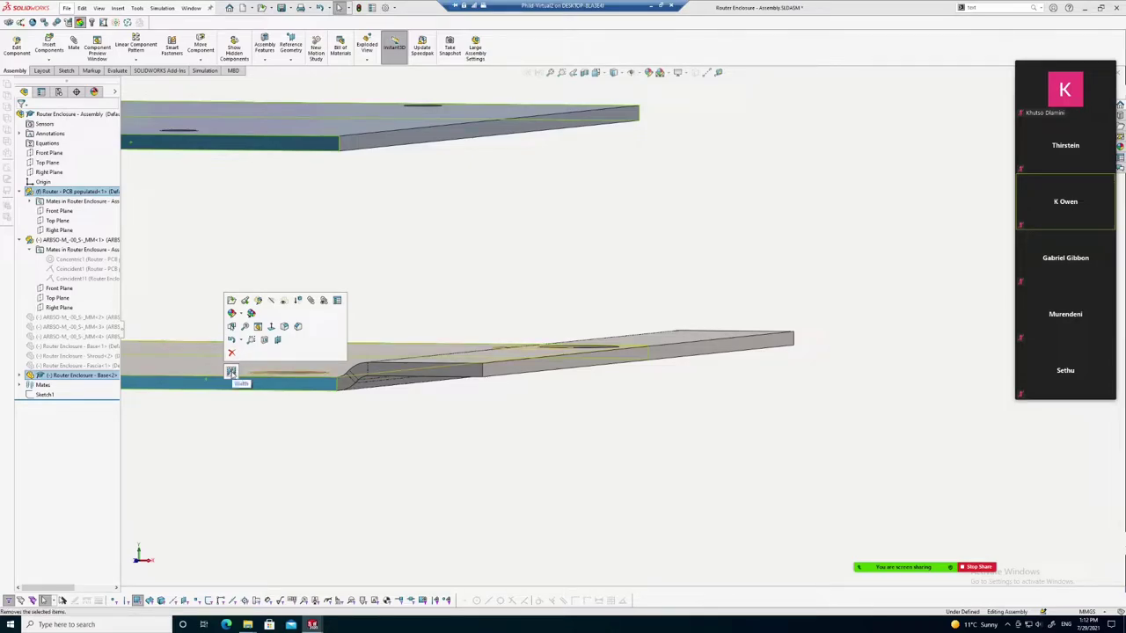
Apply a Width mate between the selected PCB and base plate faces
click(230, 372)
click(230, 372)
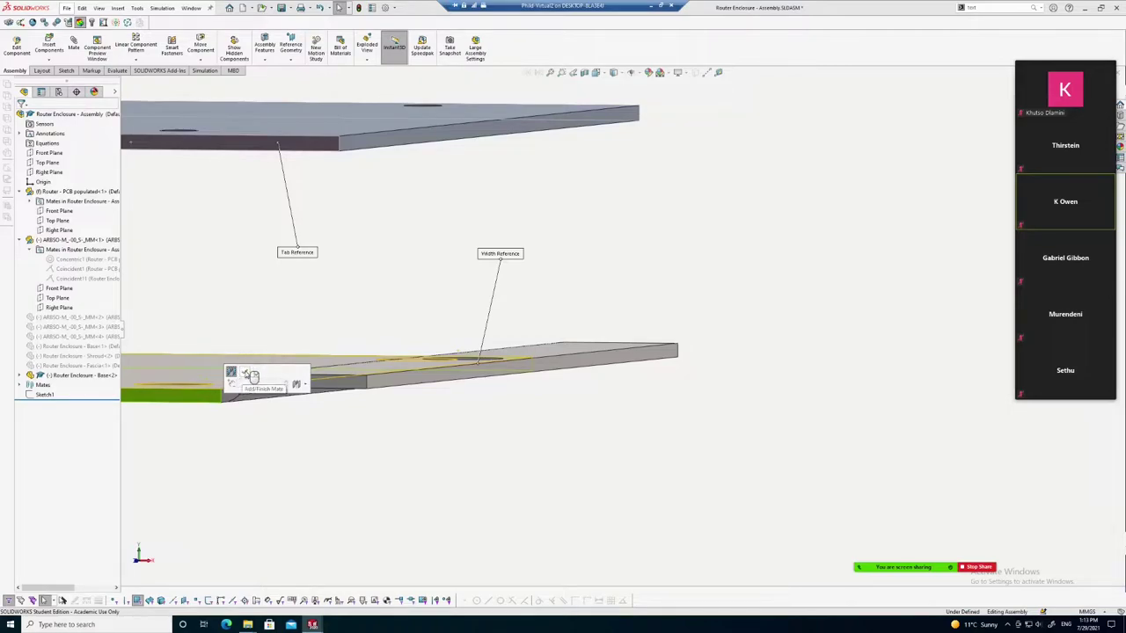
mouse_move(395, 299)
middle_down()
mouse_move(466, 255)
mouse_move(485, 287)
mouse_move(395, 314)
mouse_move(354, 310)
mouse_move(346, 294)
mouse_move(372, 305)
mouse_move(334, 317)
middle_up()
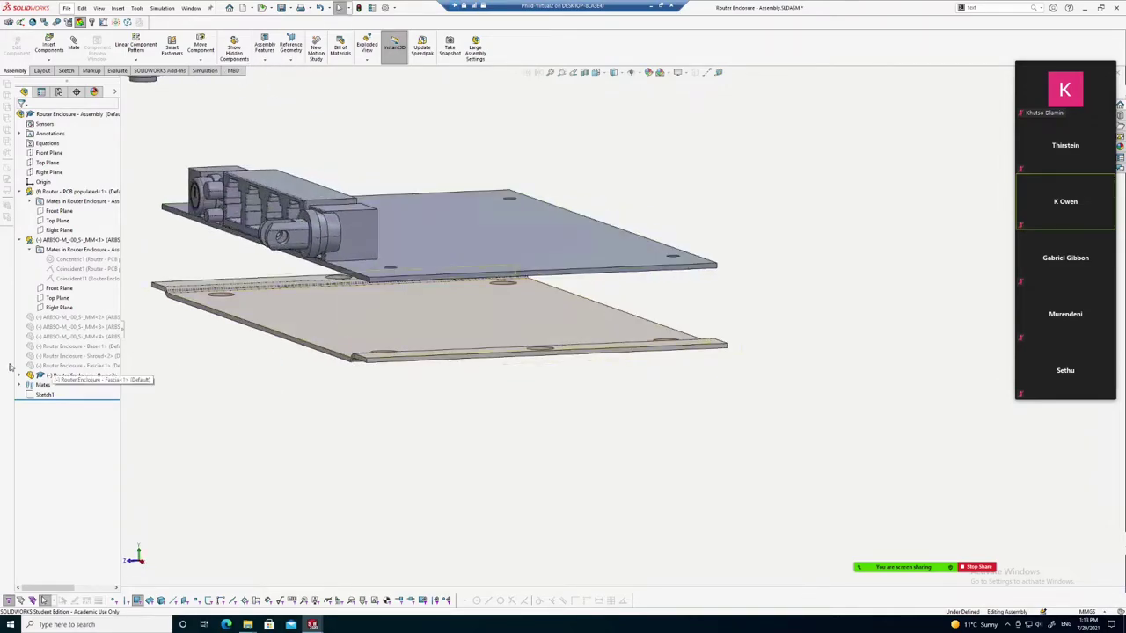
Delete the Width5 mate from the Base component's mates
click(20, 377)
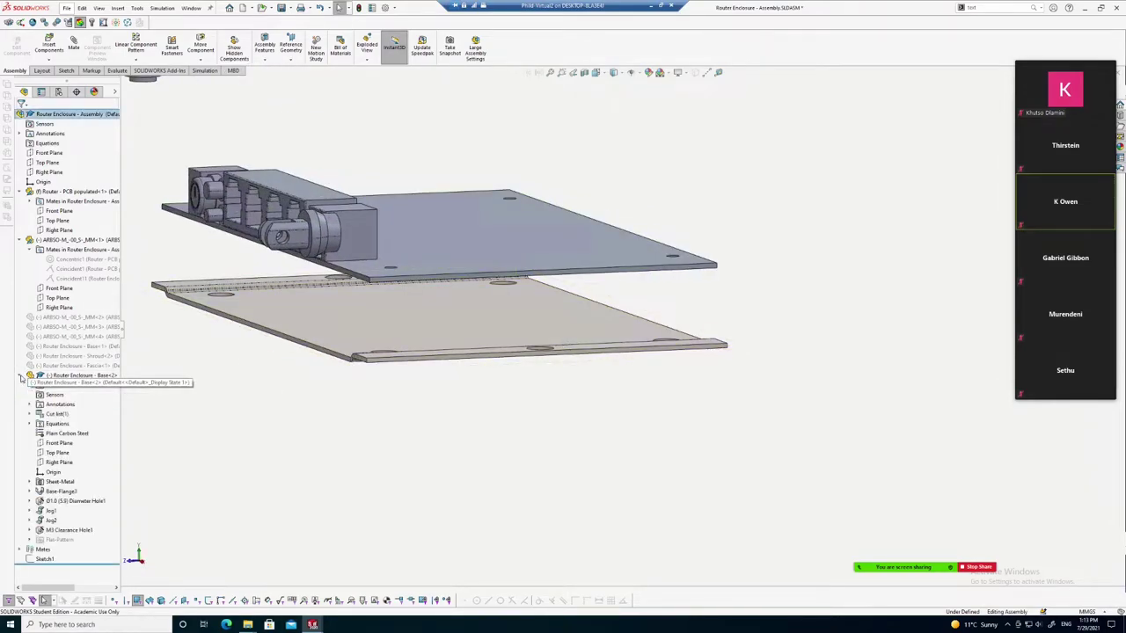
click(29, 385)
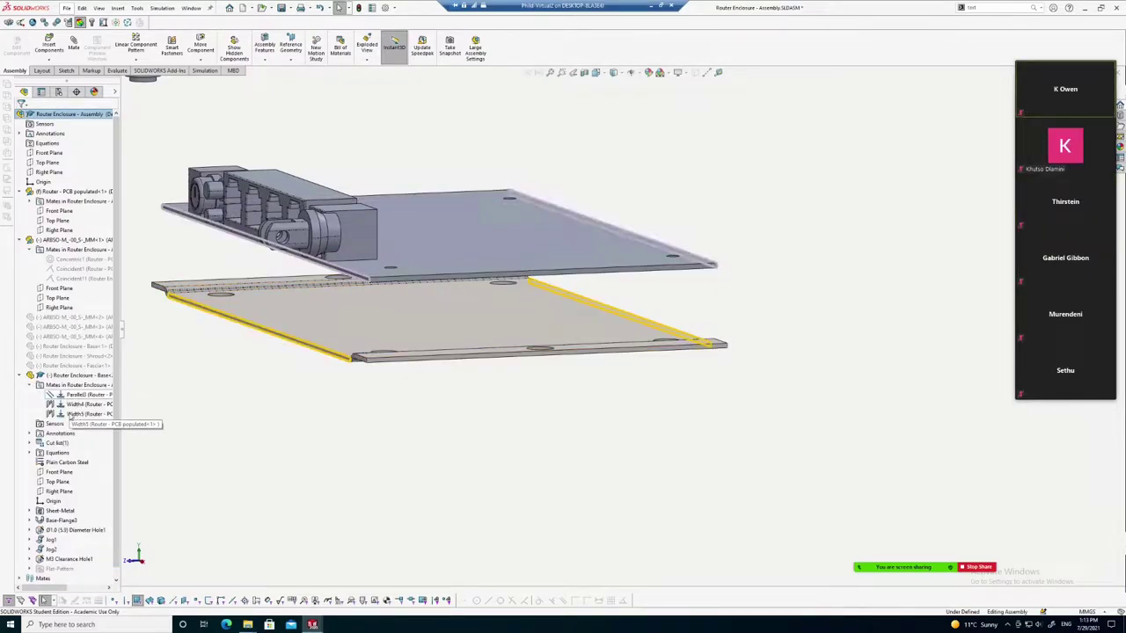
click(72, 414)
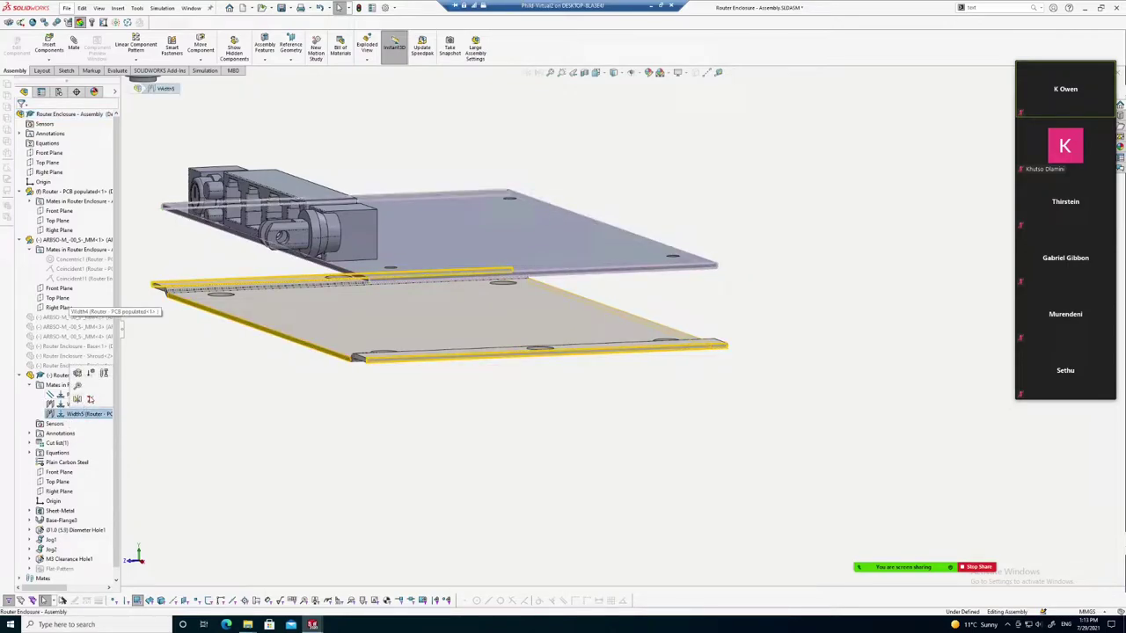
click(89, 399)
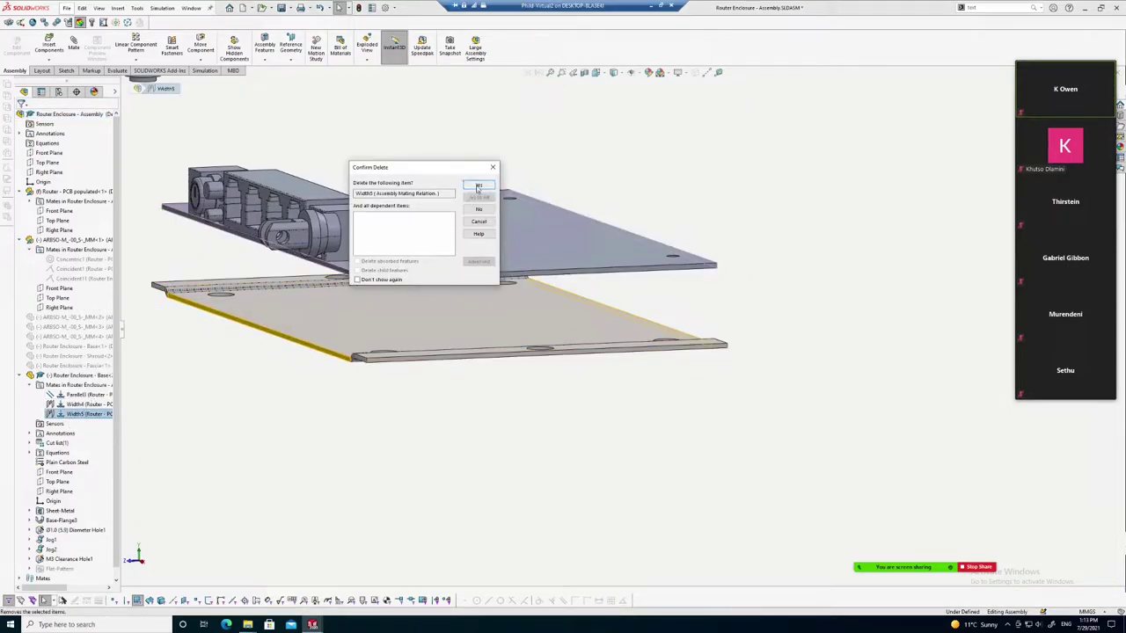
click(478, 188)
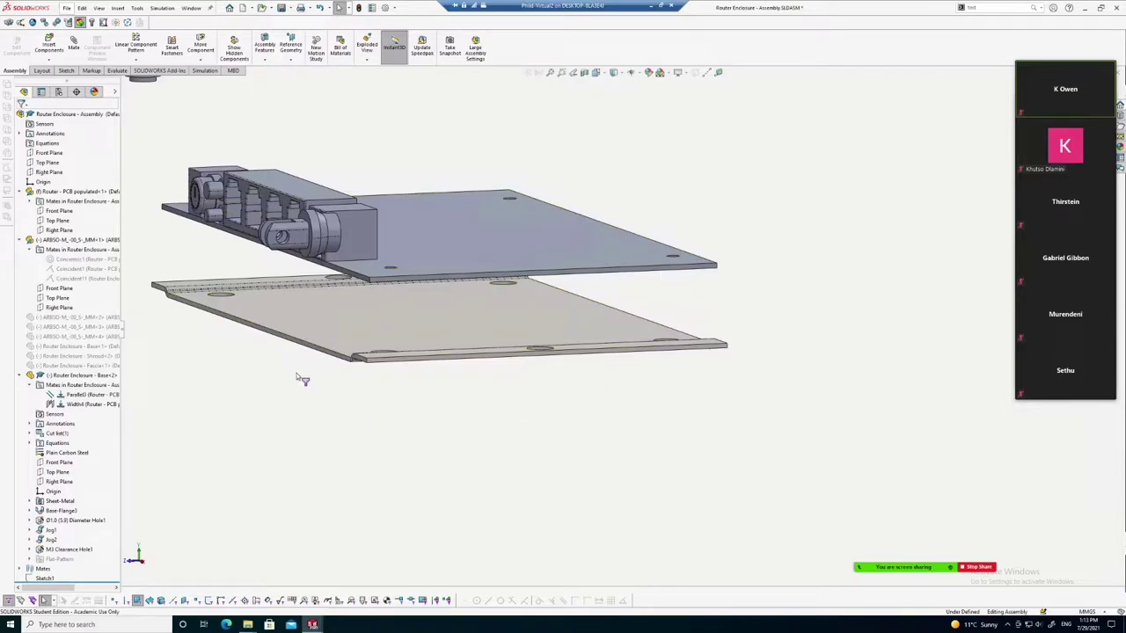
Zoom to fit the whole assembly, showing the loose standoff above the PCB
scroll(299, 378, down, 1)
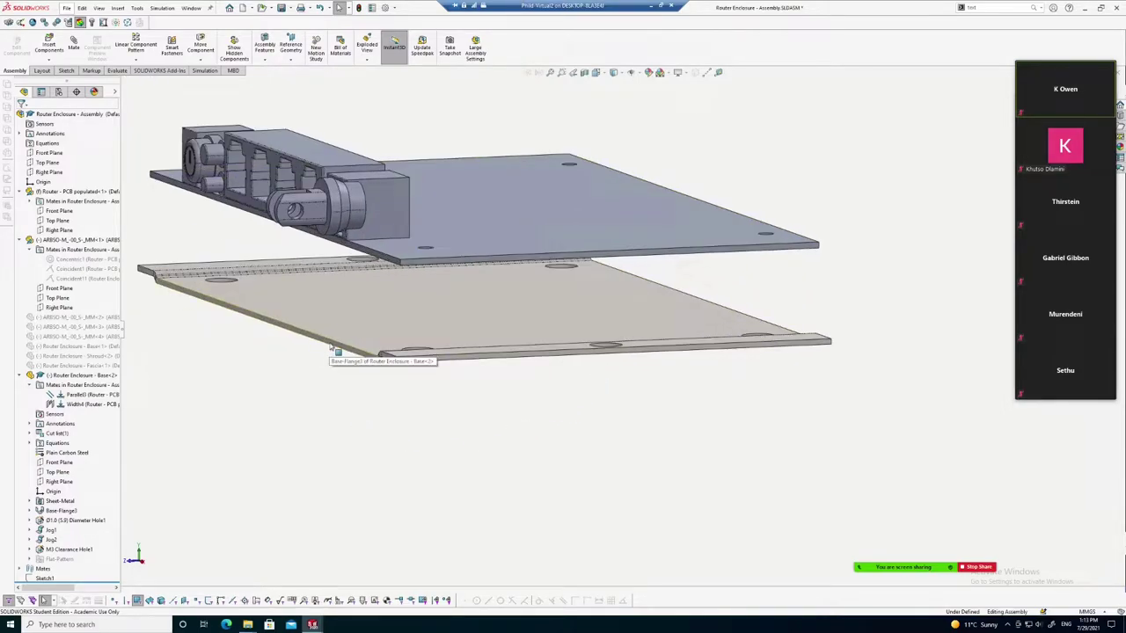
click(315, 341)
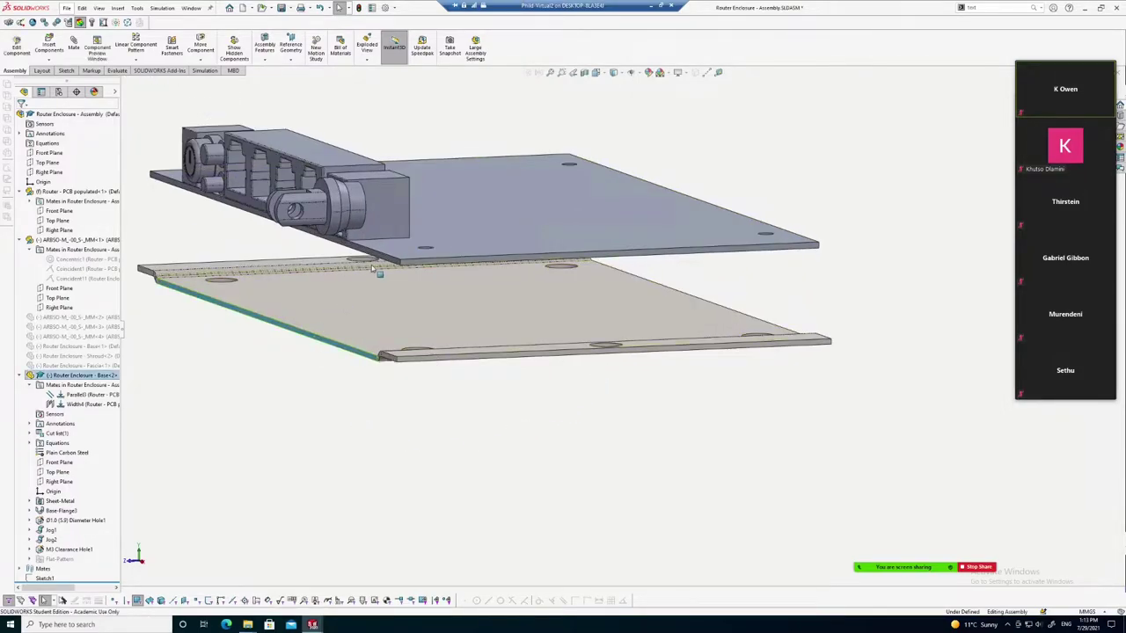
scroll(337, 390, up, 1)
click(350, 389)
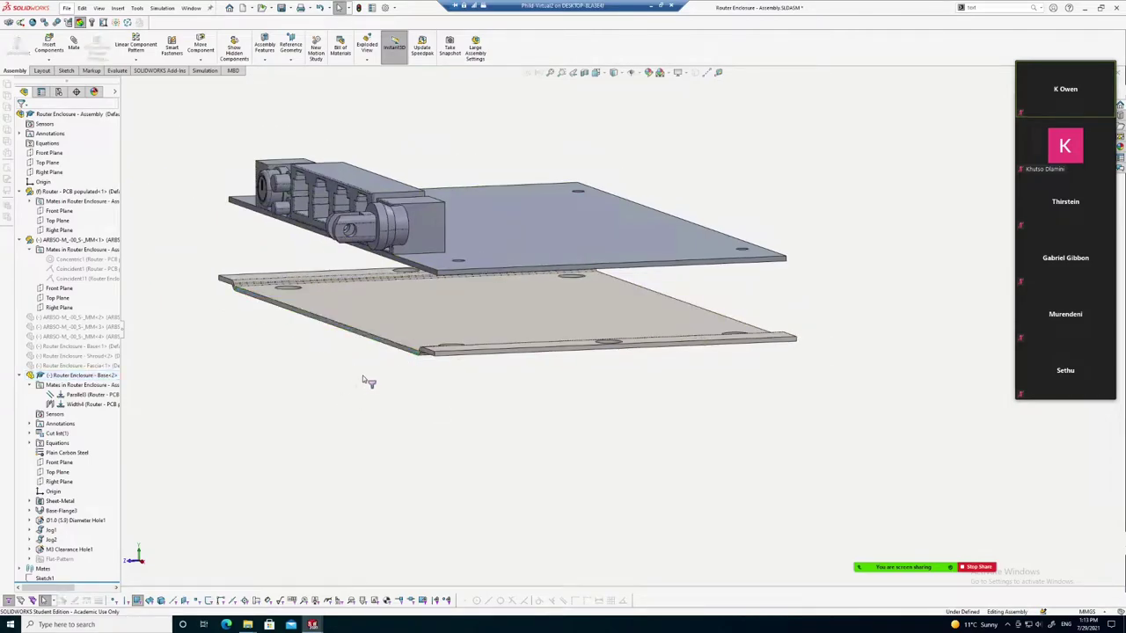
mouse_move(364, 382)
middle_down()
mouse_move(531, 387)
mouse_move(323, 430)
middle_up()
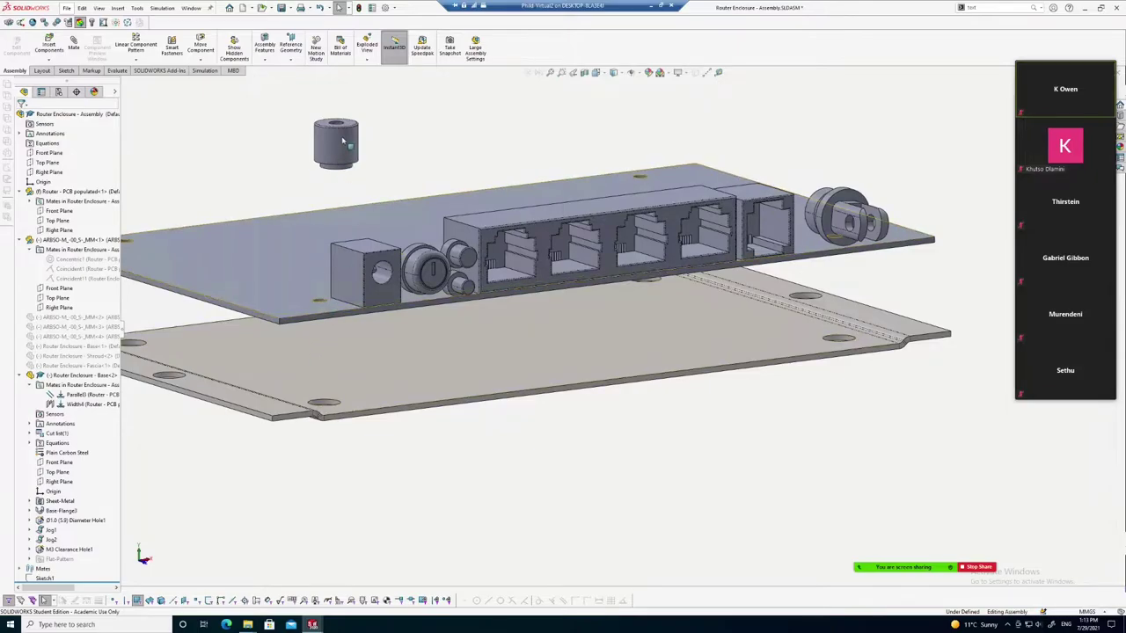
key(f)
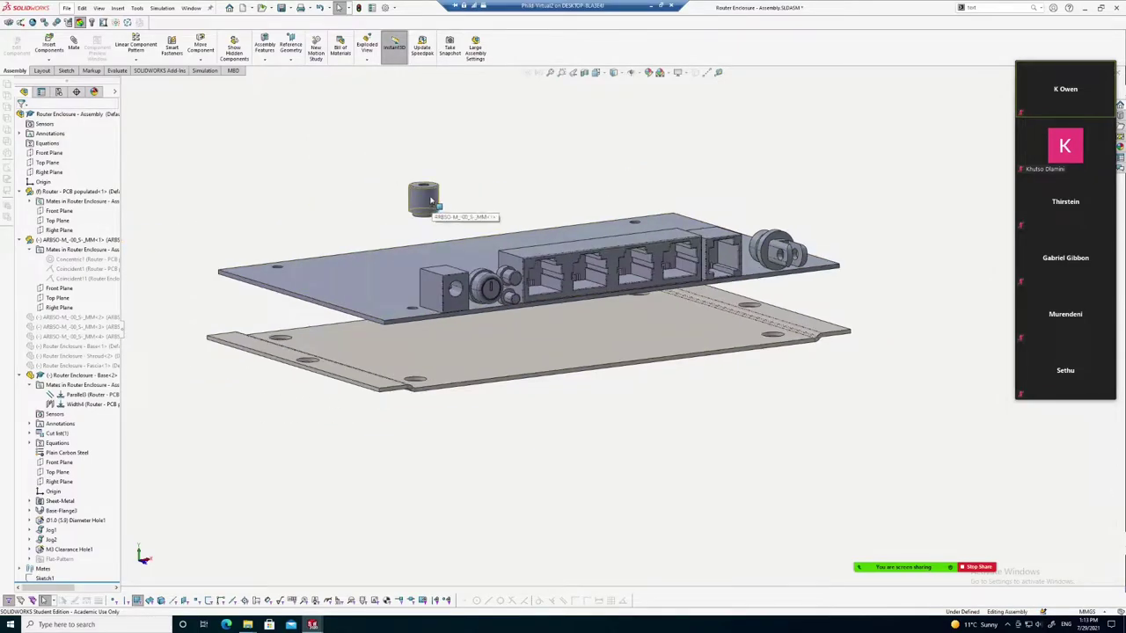
Select the standoff's bore edge and the edge of the PCB's 2.5 mm mounting hole
scroll(441, 196, down, 3)
scroll(442, 195, down, 2)
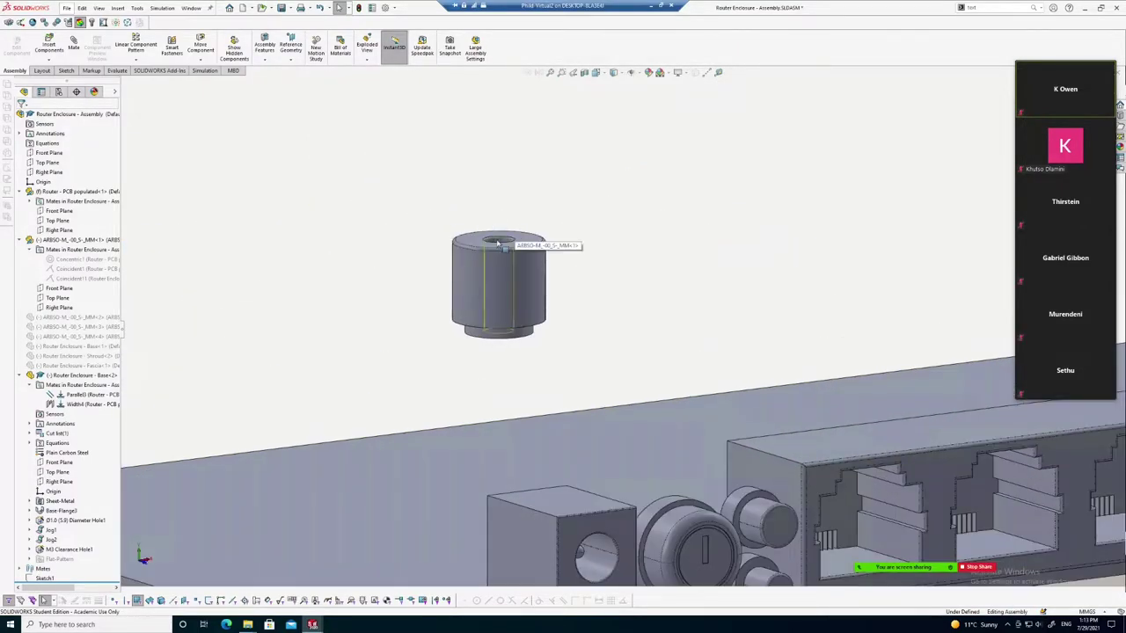
click(499, 242)
scroll(467, 319, up, 3)
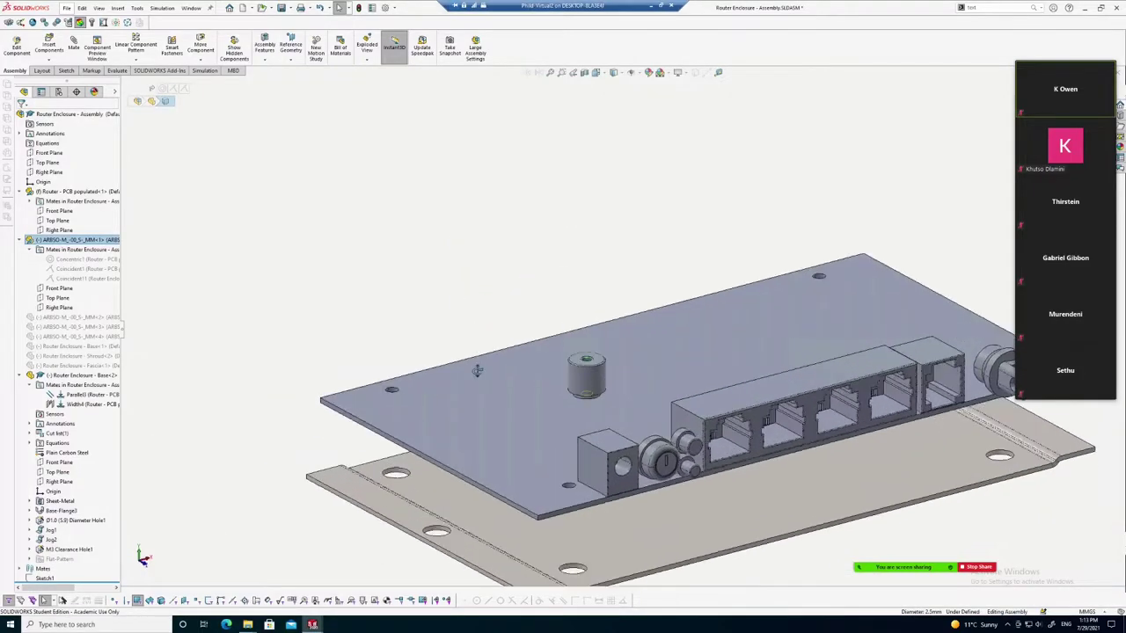
scroll(528, 396, down, 3)
scroll(589, 475, down, 3)
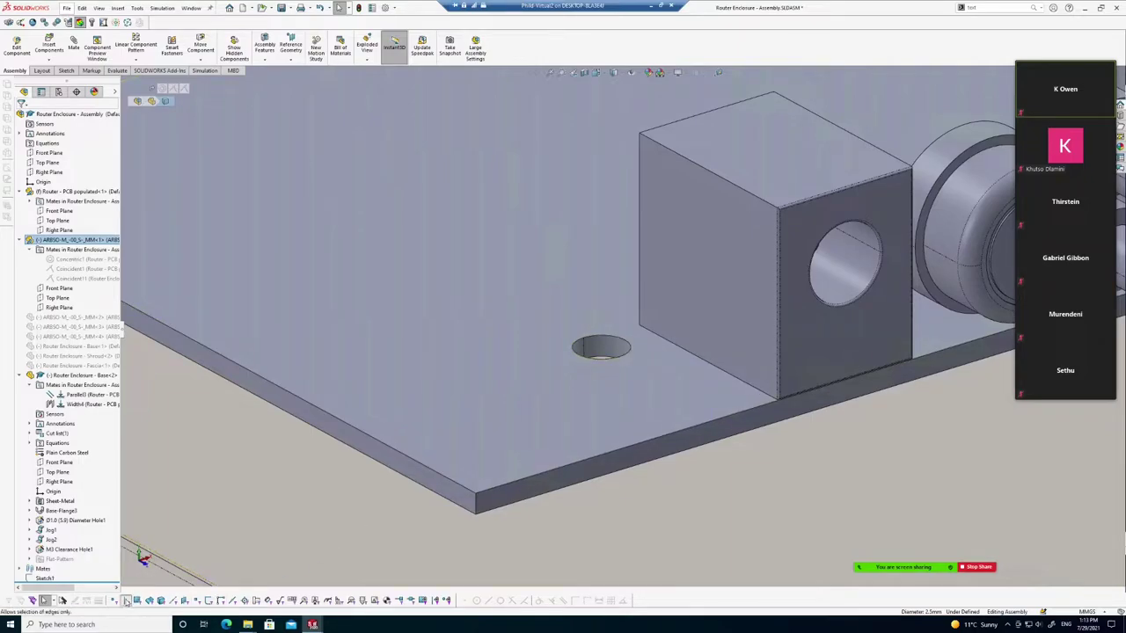
click(605, 358)
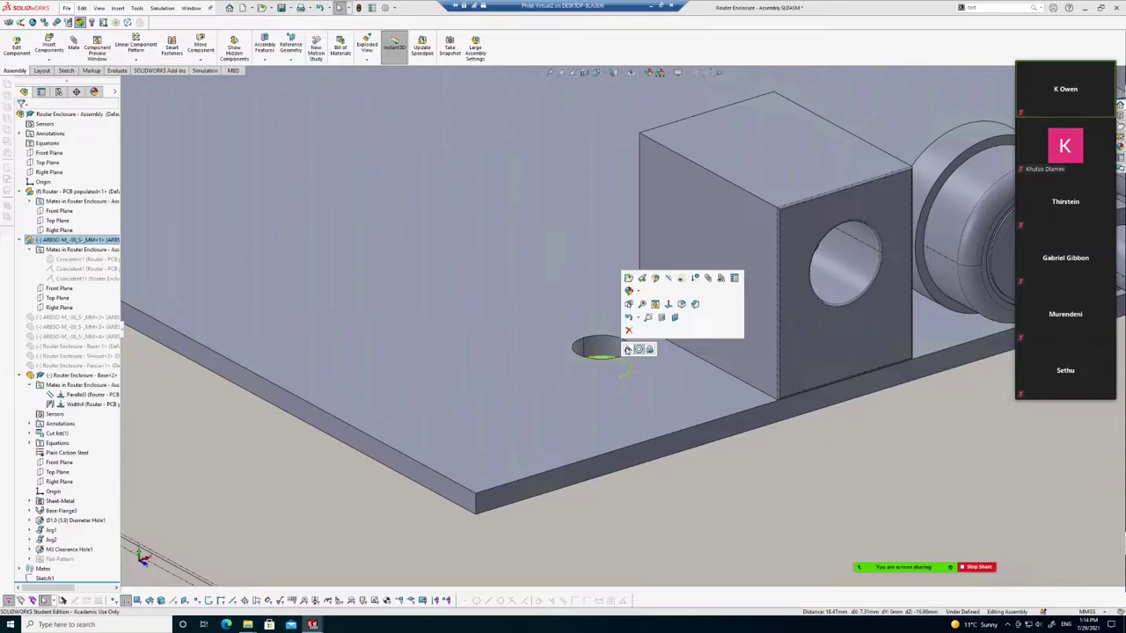
Mate the standoff to the PCB mounting hole and lift it up off the board
click(628, 349)
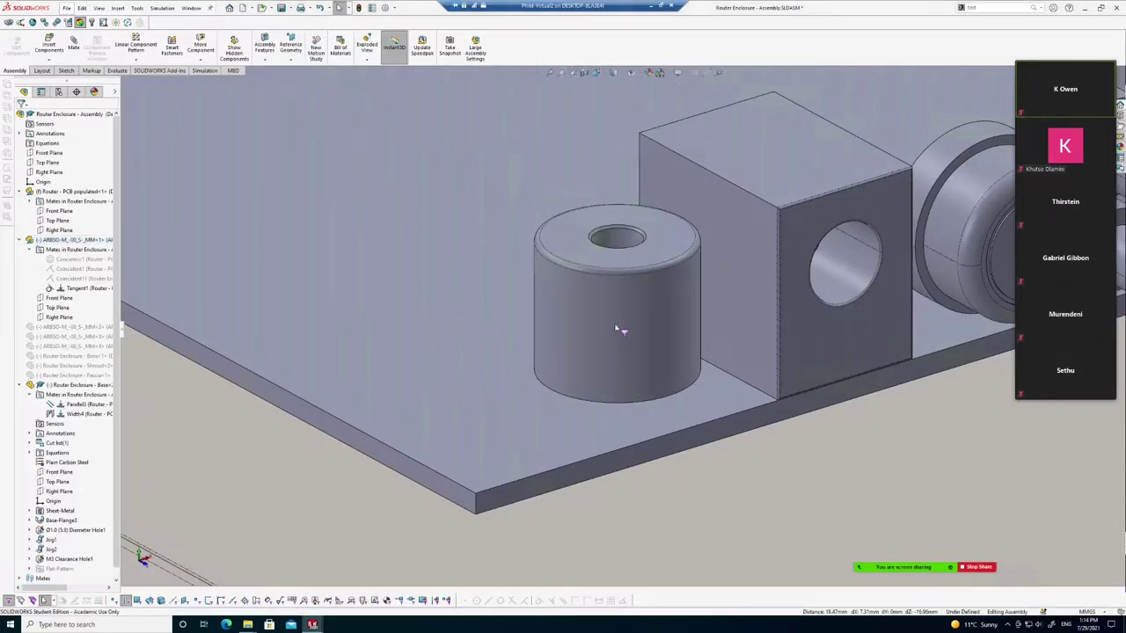
scroll(622, 342, up, 2)
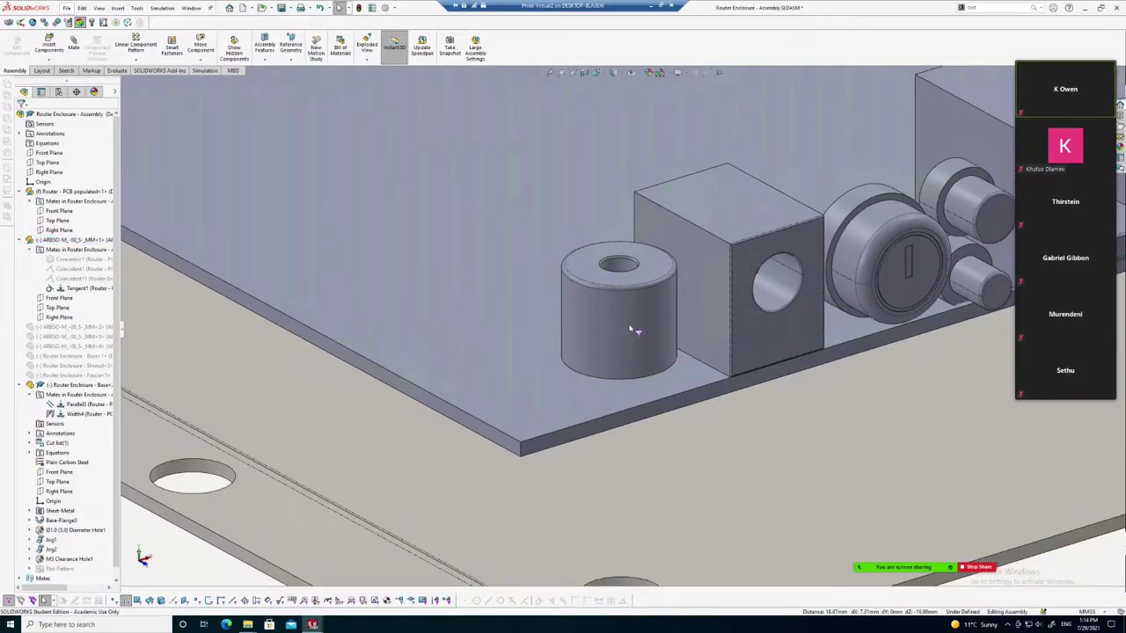
scroll(629, 330, up, 4)
scroll(628, 322, down, 3)
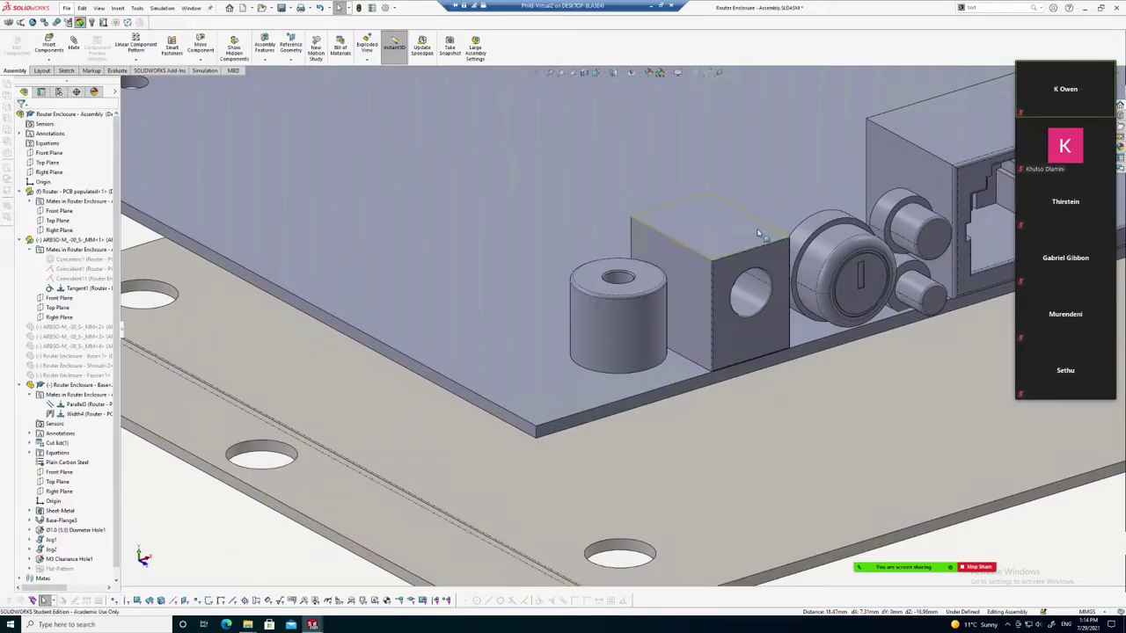
mouse_move(632, 328)
mouse_down()
mouse_move(628, 181)
mouse_move(581, 178)
mouse_up()
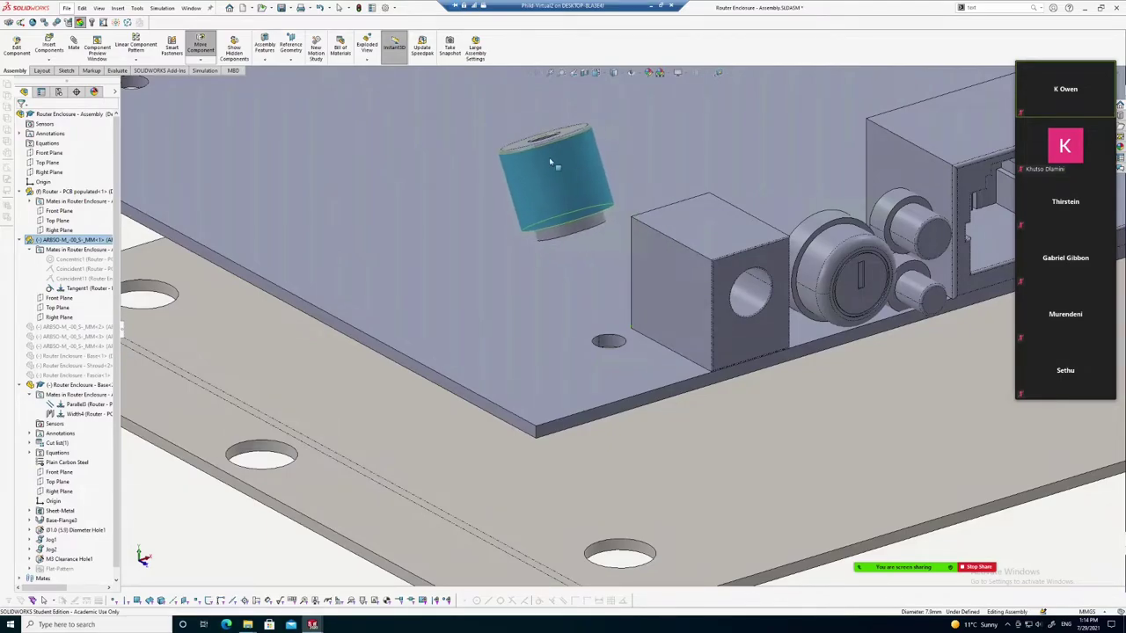
Select the standoff's end face and the PCB's underside face
mouse_move(581, 178)
middle_down()
mouse_move(621, 248)
mouse_move(624, 179)
middle_up()
scroll(623, 179, up, 2)
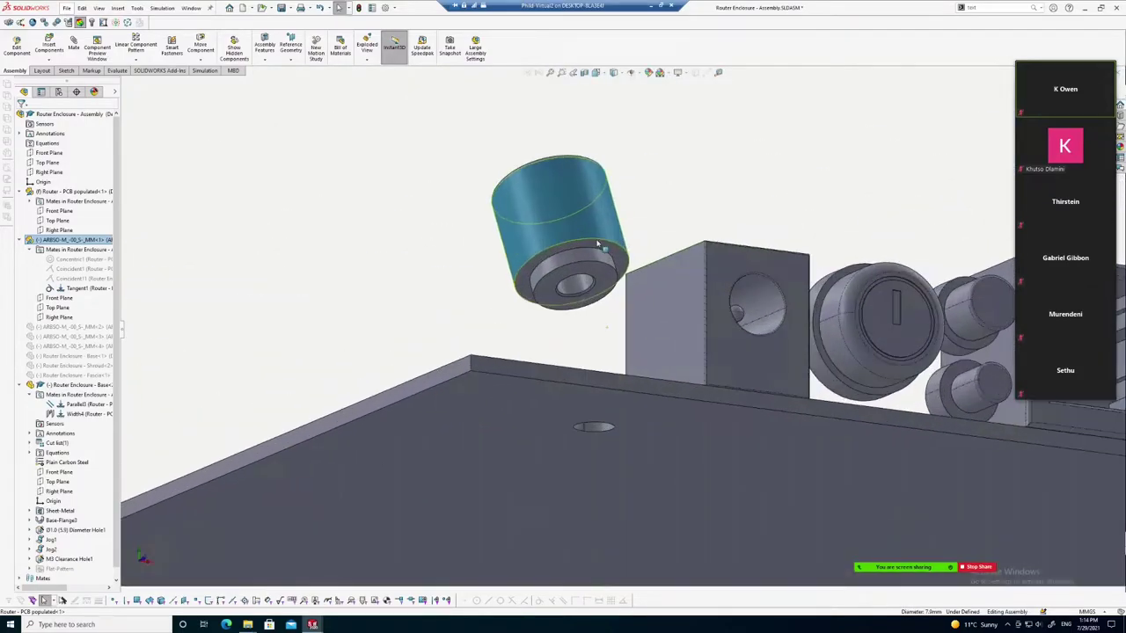
click(616, 255)
middle_drag(619, 238, 588, 377)
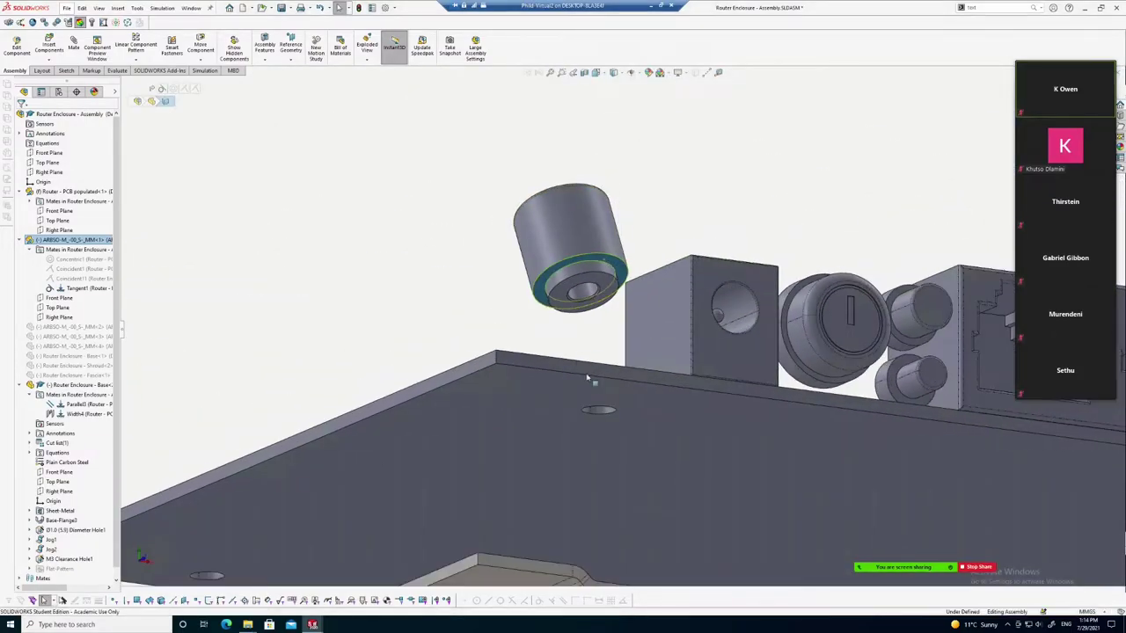
click(523, 431)
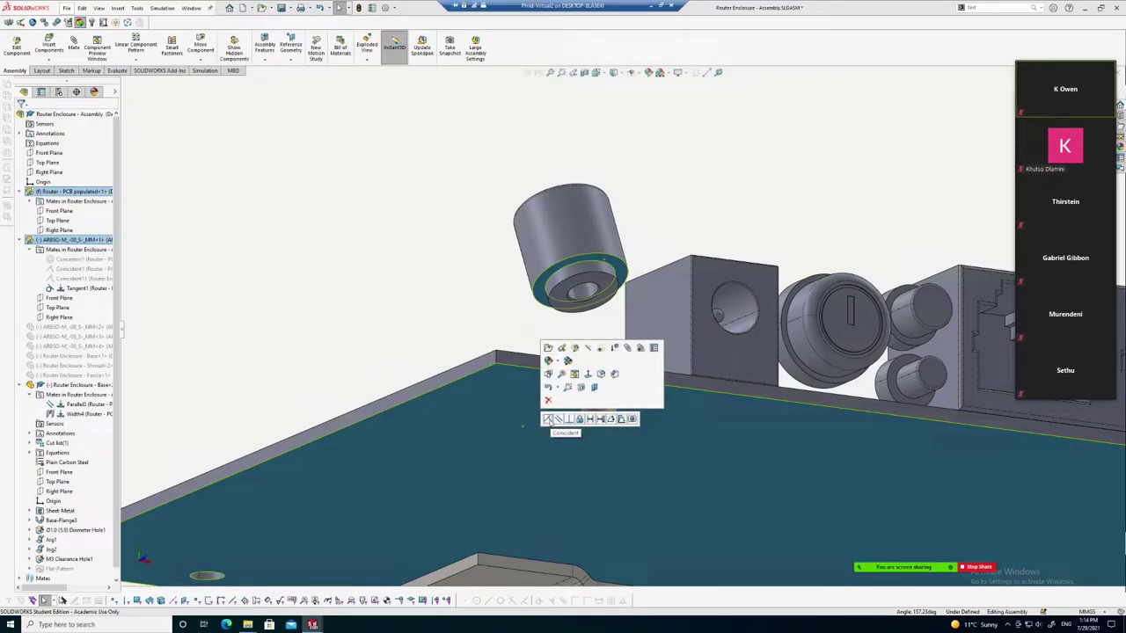
Make the standoff end face coincident with the PCB and flip Coincident15's alignment
click(548, 420)
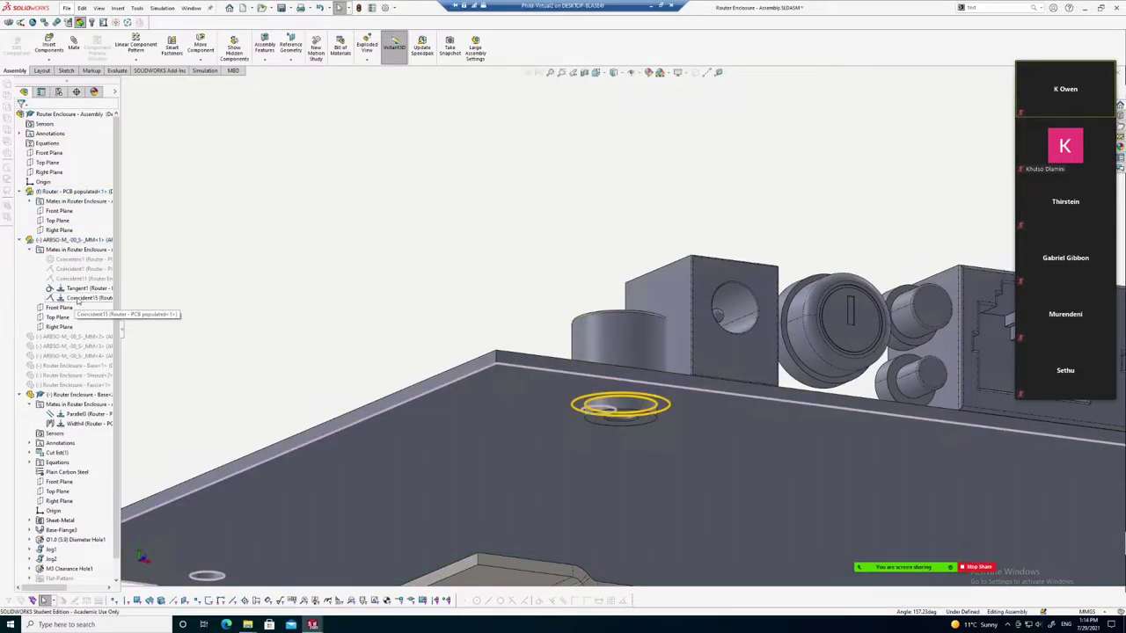
click(79, 298)
right_click(80, 298)
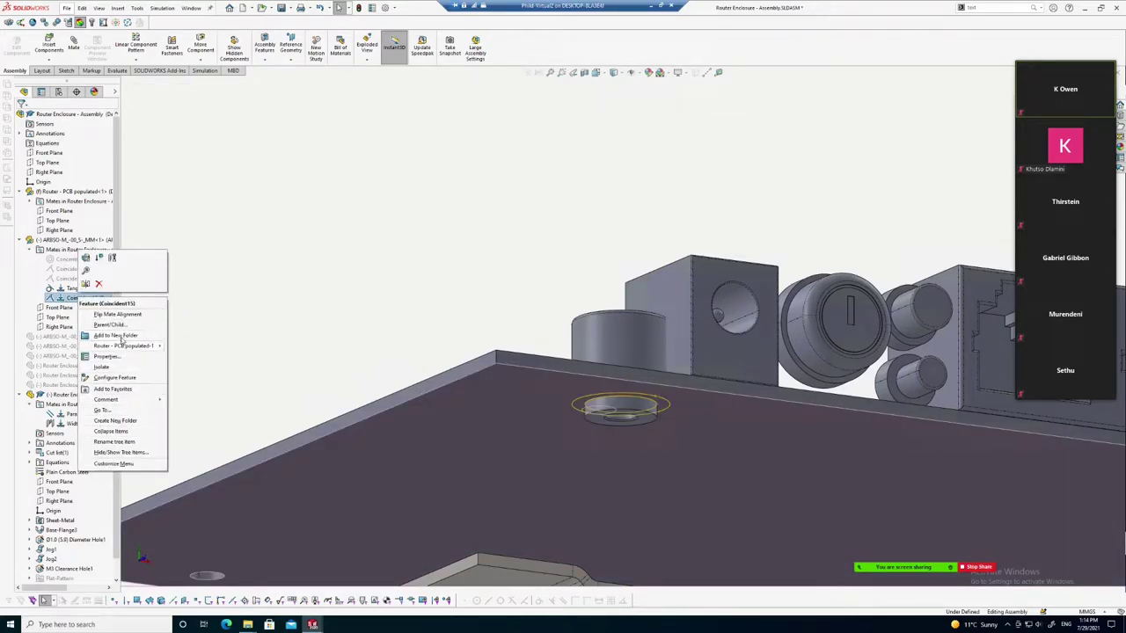
click(99, 315)
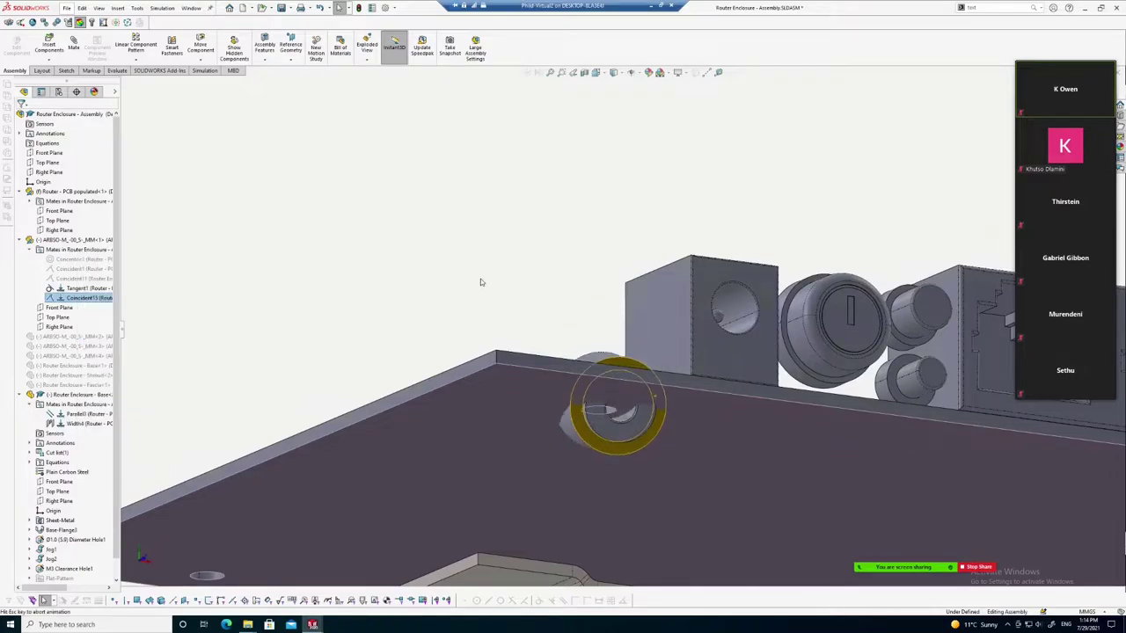
Check the standoff now hanging beneath the PCB and select it
middle_drag(480, 279, 545, 328)
scroll(507, 284, down, 2)
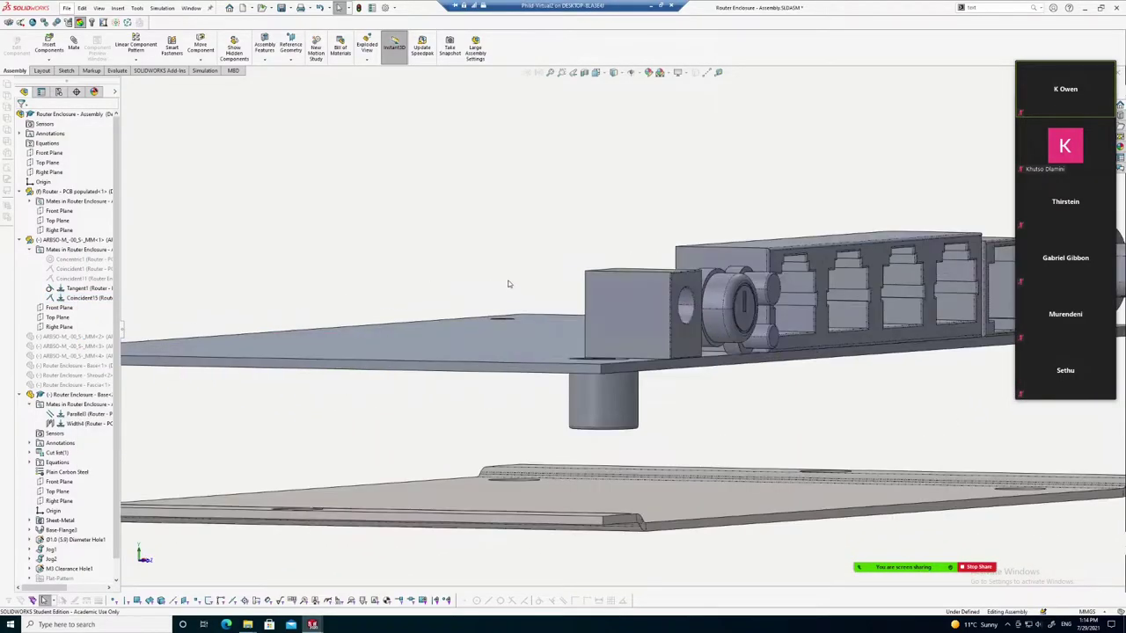
scroll(701, 395, up, 1)
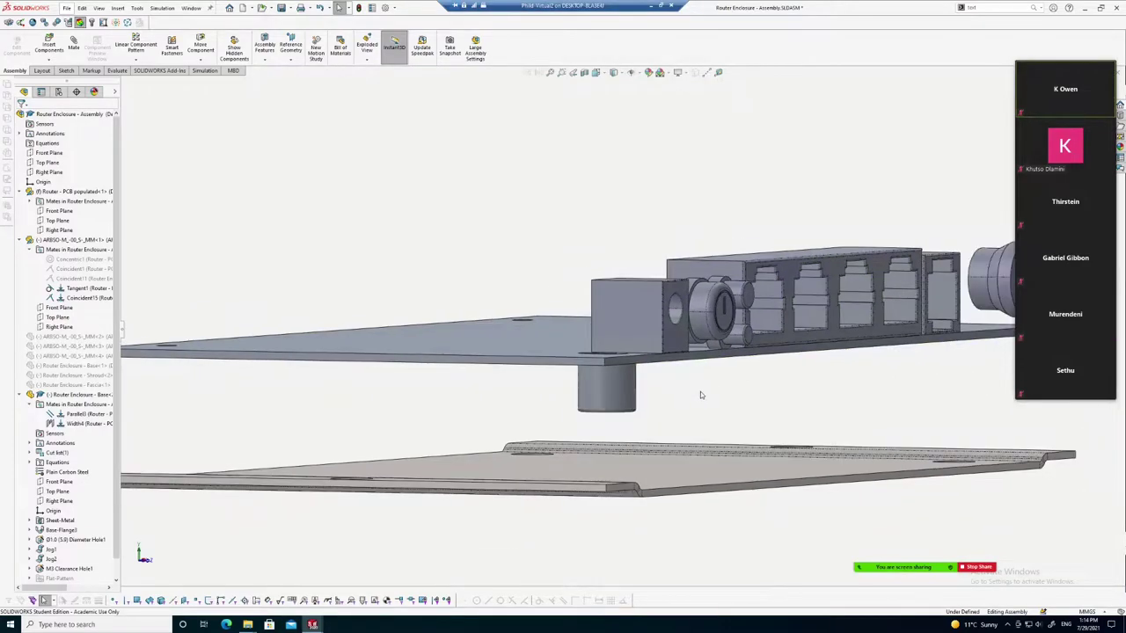
middle_drag(727, 400, 716, 377)
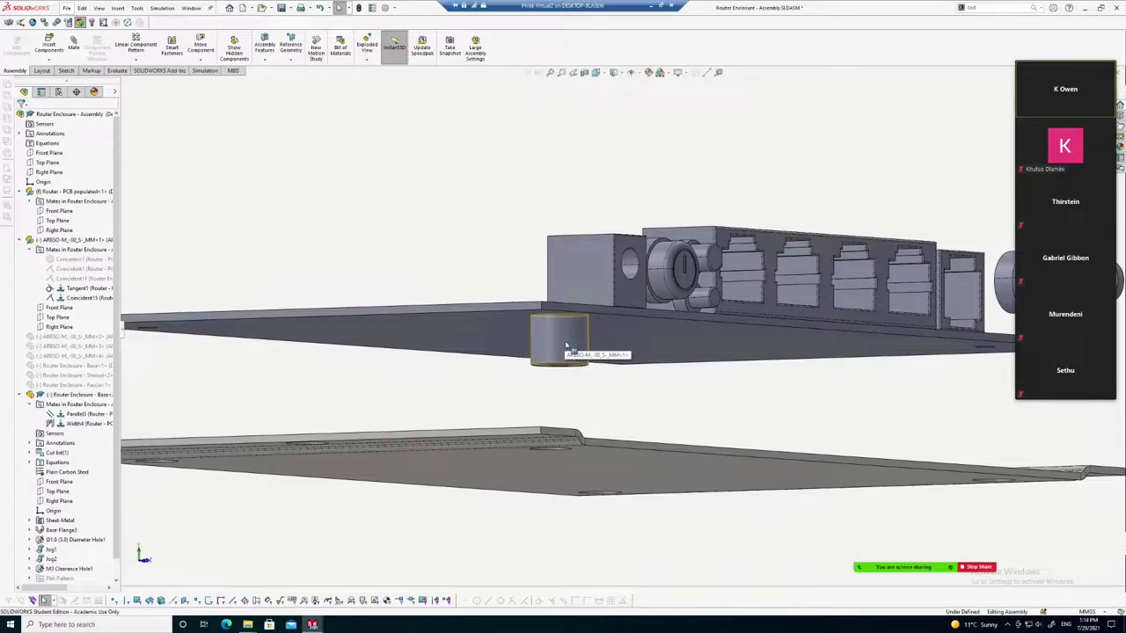
scroll(563, 347, up, 2)
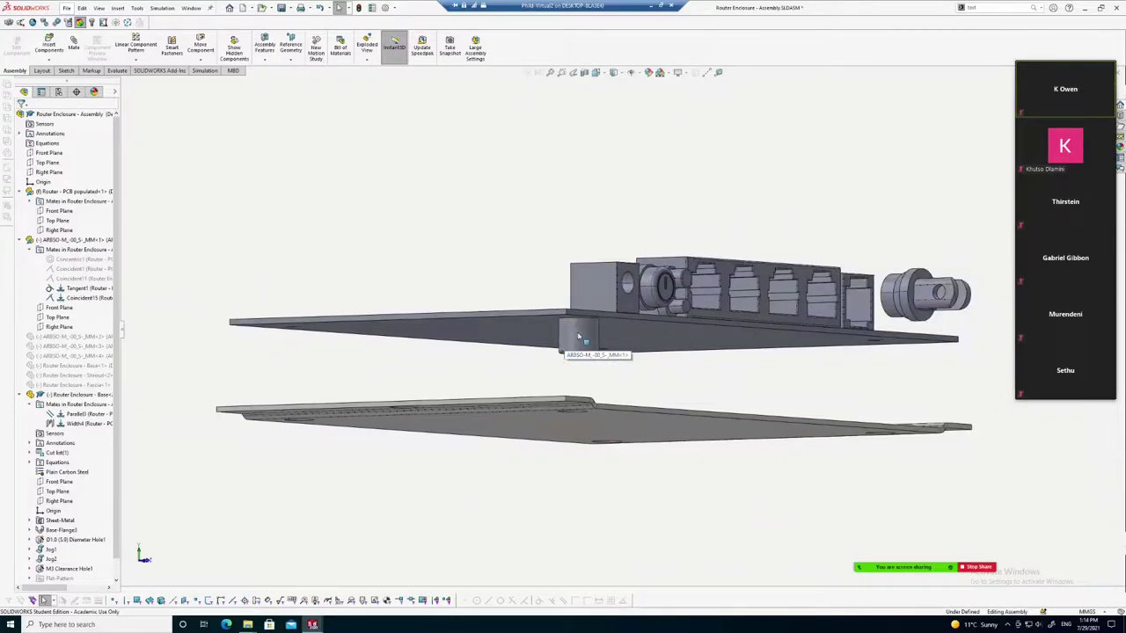
click(579, 337)
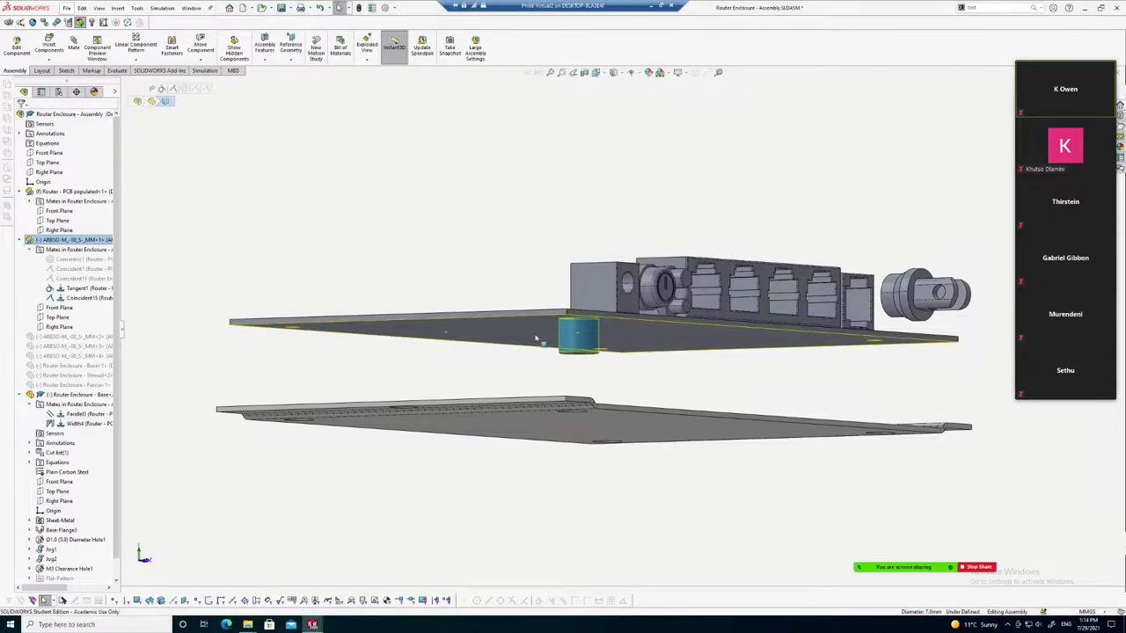
right_click(582, 337)
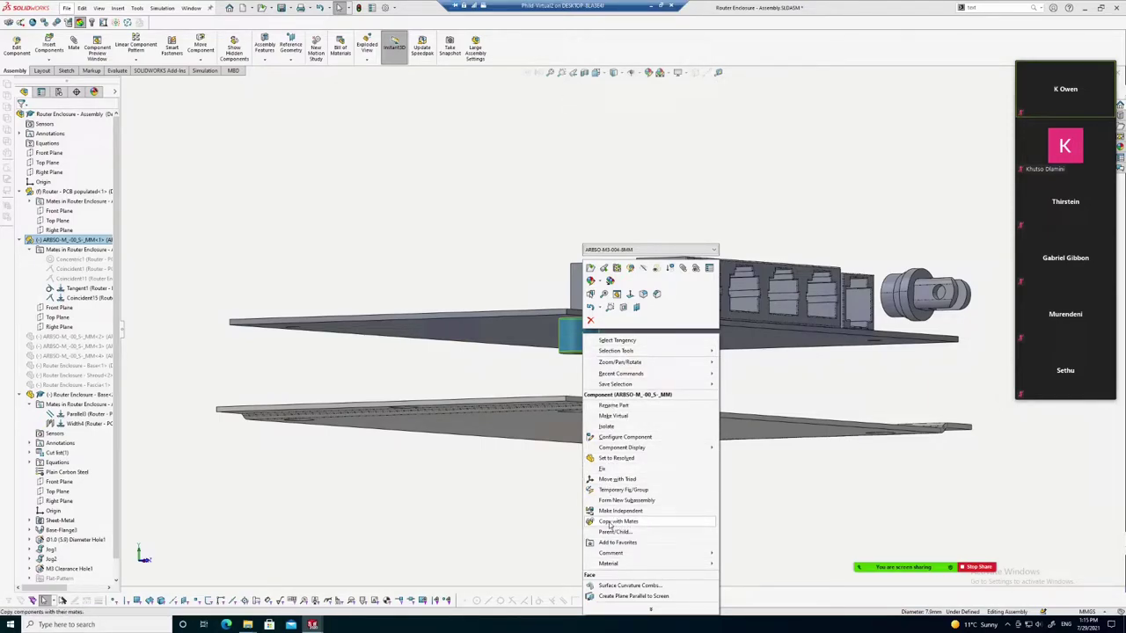
click(609, 521)
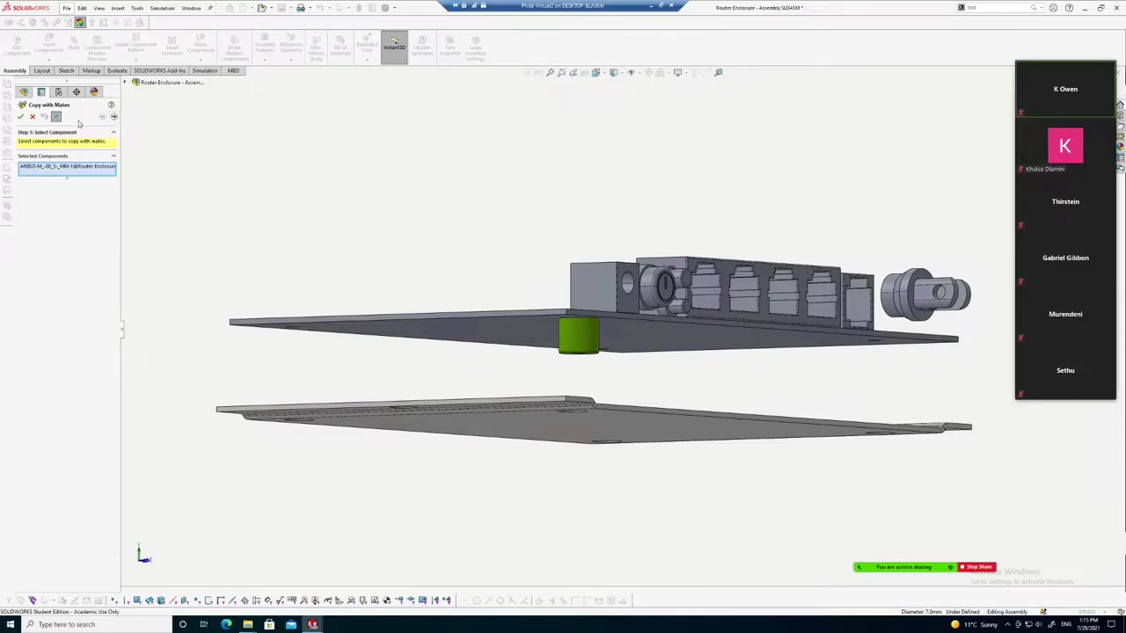
click(114, 119)
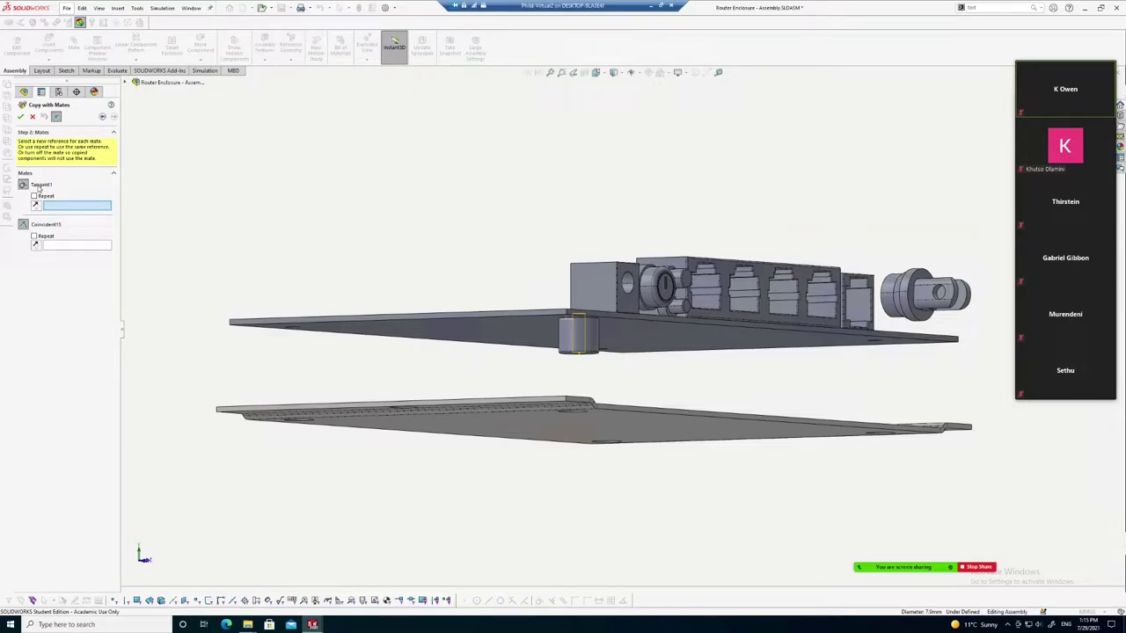
key(Return)
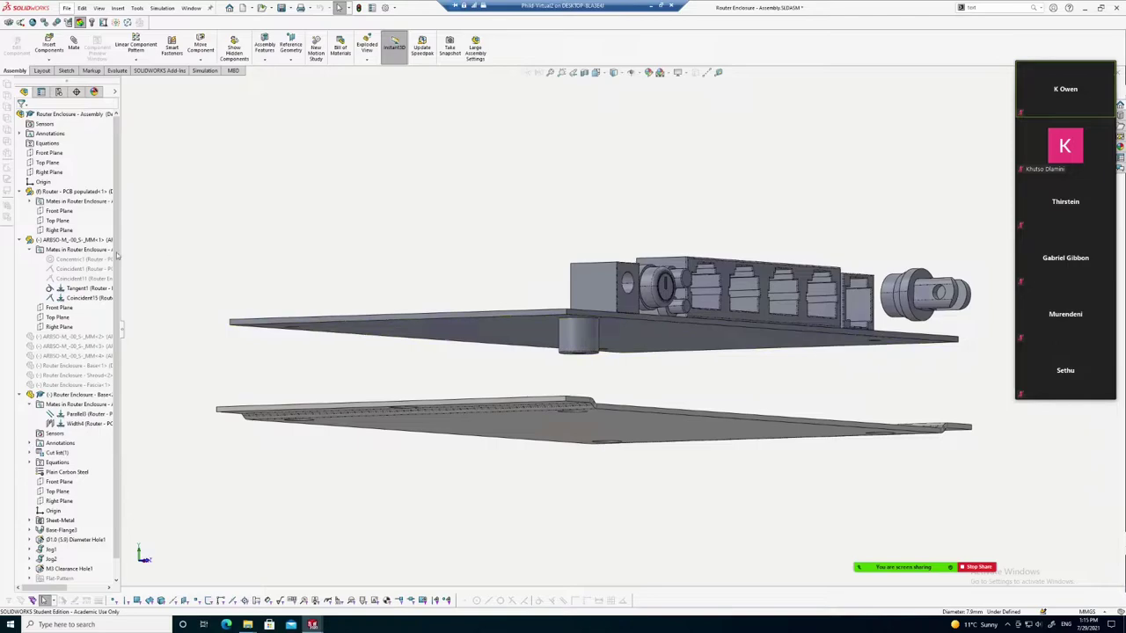
Edit the Tangent1 mate into a Concentric mate, centring the standoff in the PCB hole
click(80, 289)
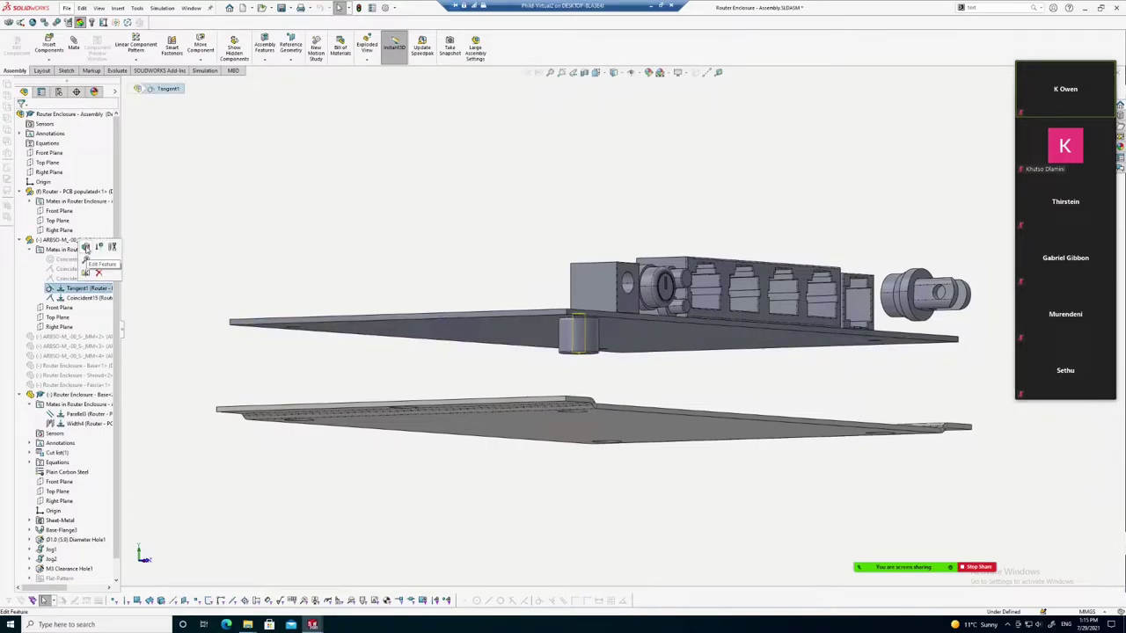
click(86, 248)
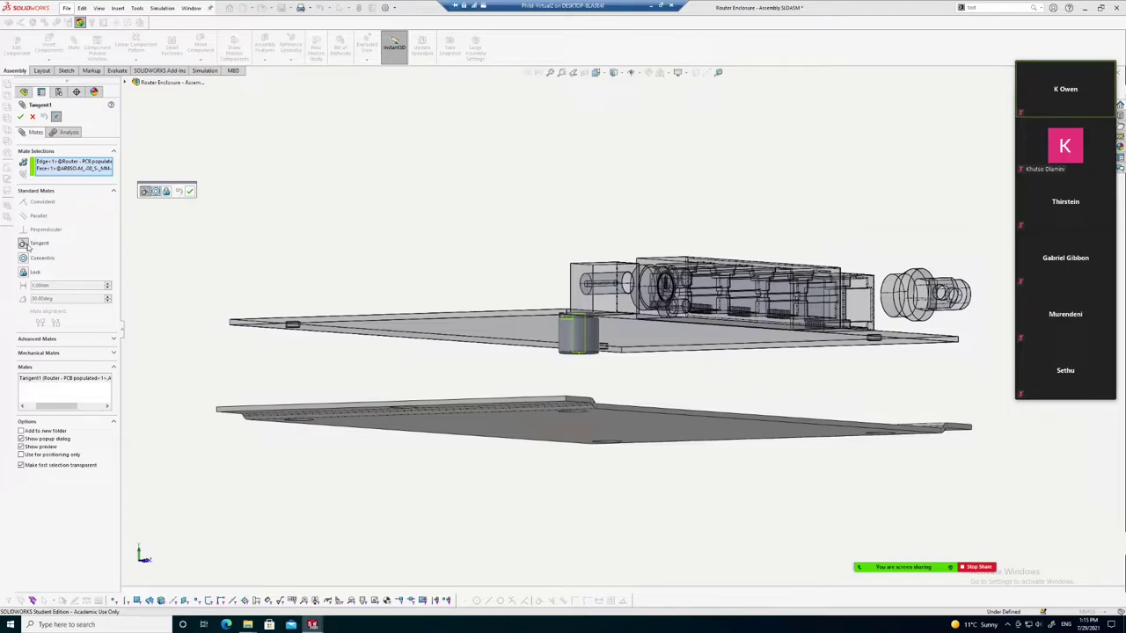
click(22, 258)
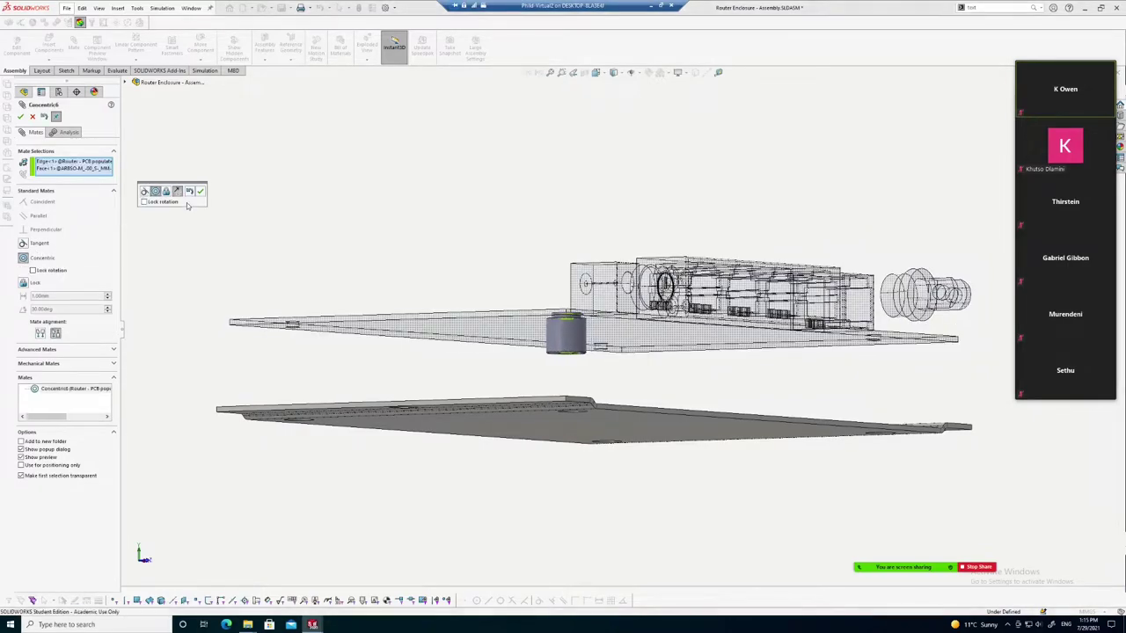
click(201, 192)
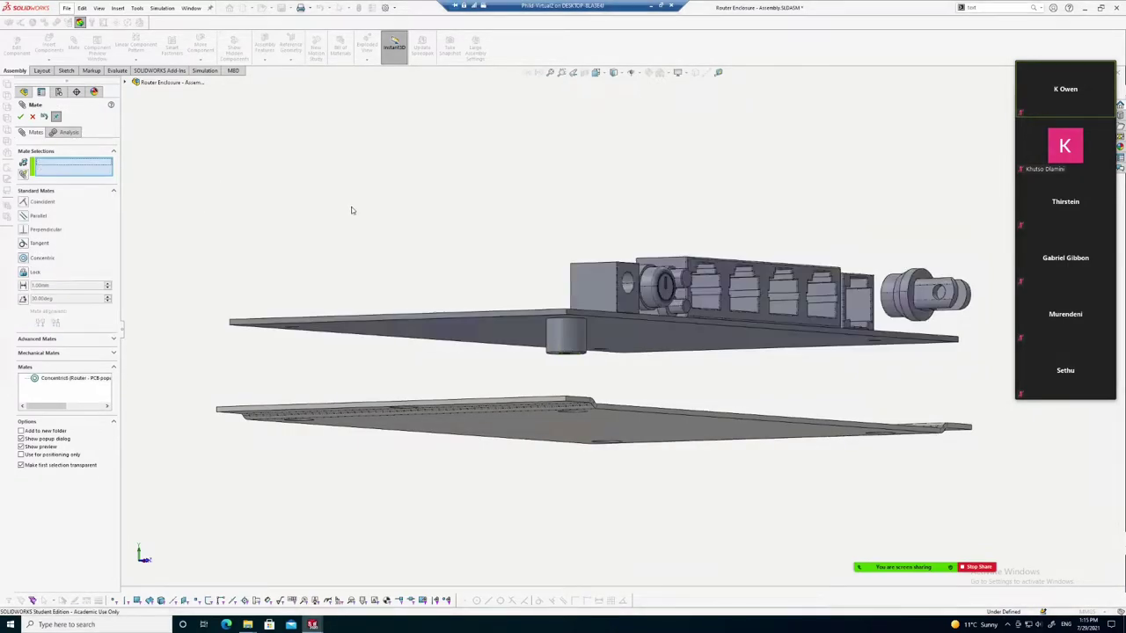
scroll(123, 187, down, 1)
Start Copy with Mates on the standoff and set its coincident mate to Repeat on the PCB face
click(21, 118)
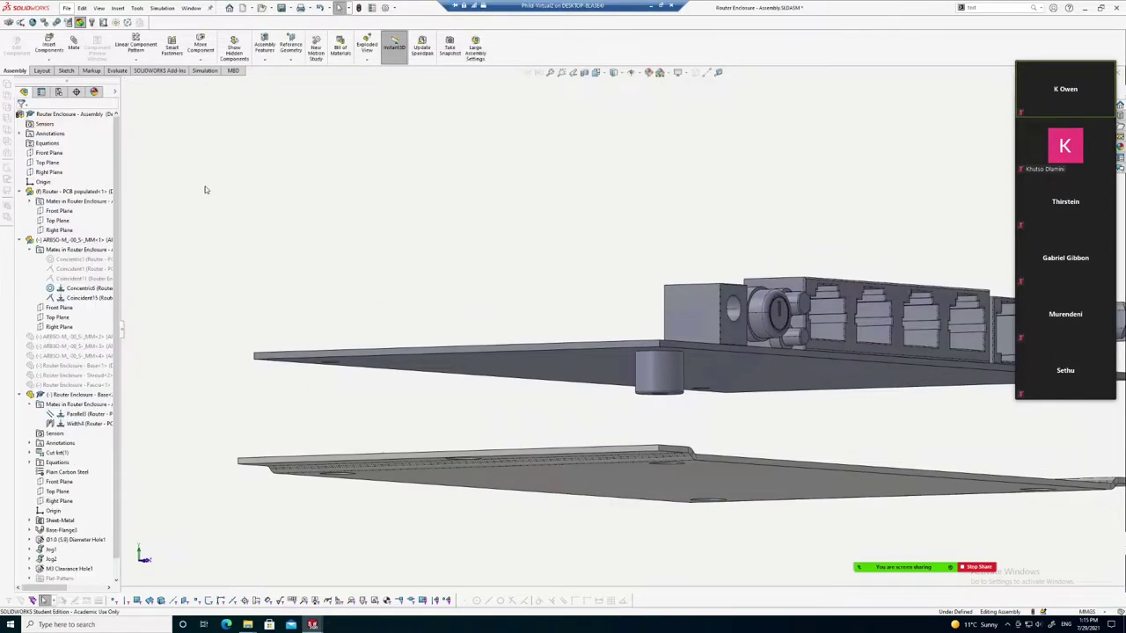
click(662, 373)
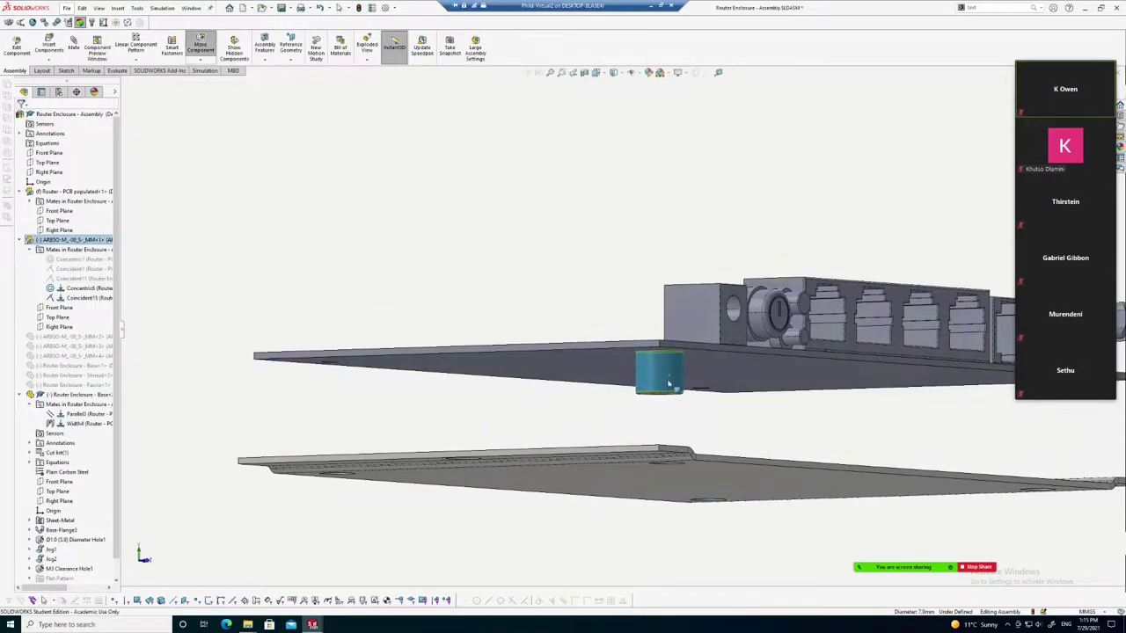
click(371, 288)
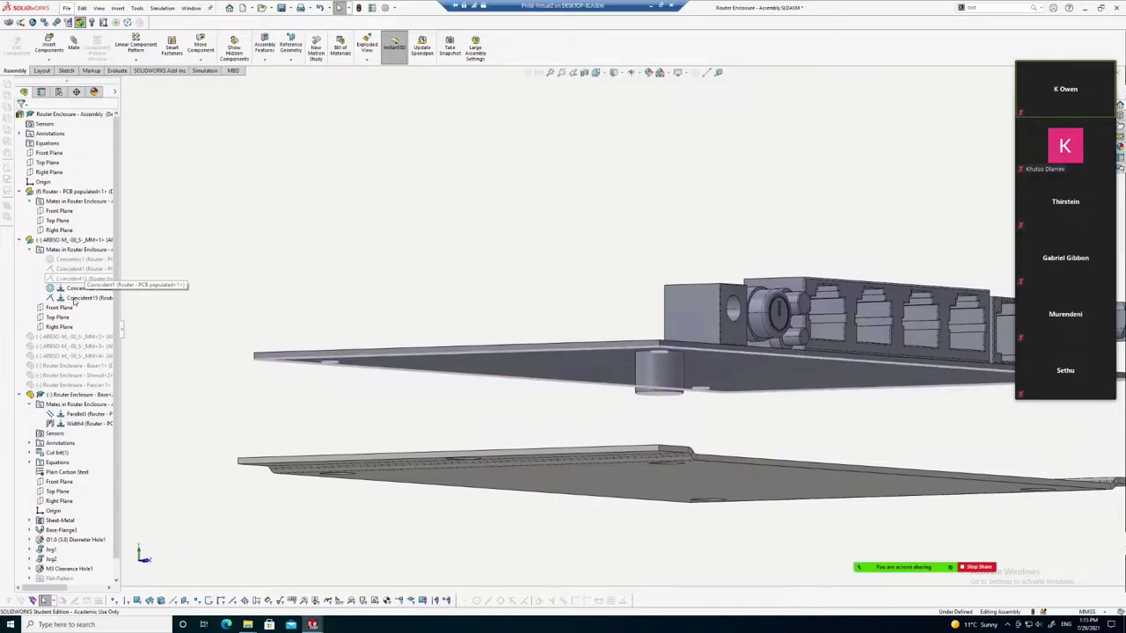
click(680, 367)
right_click(680, 368)
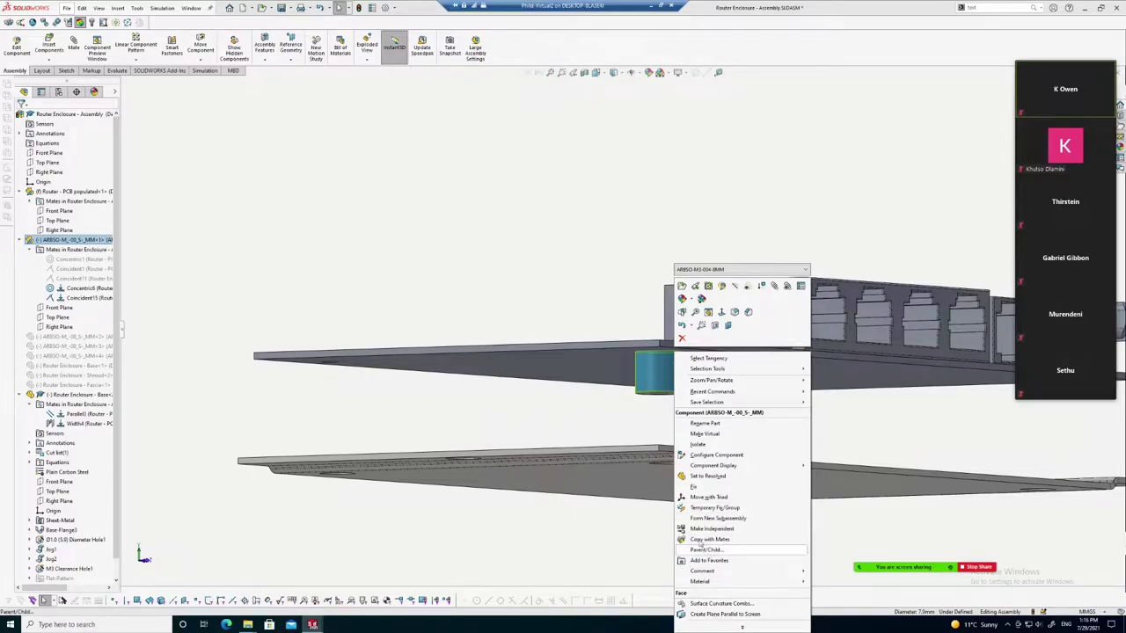
click(697, 539)
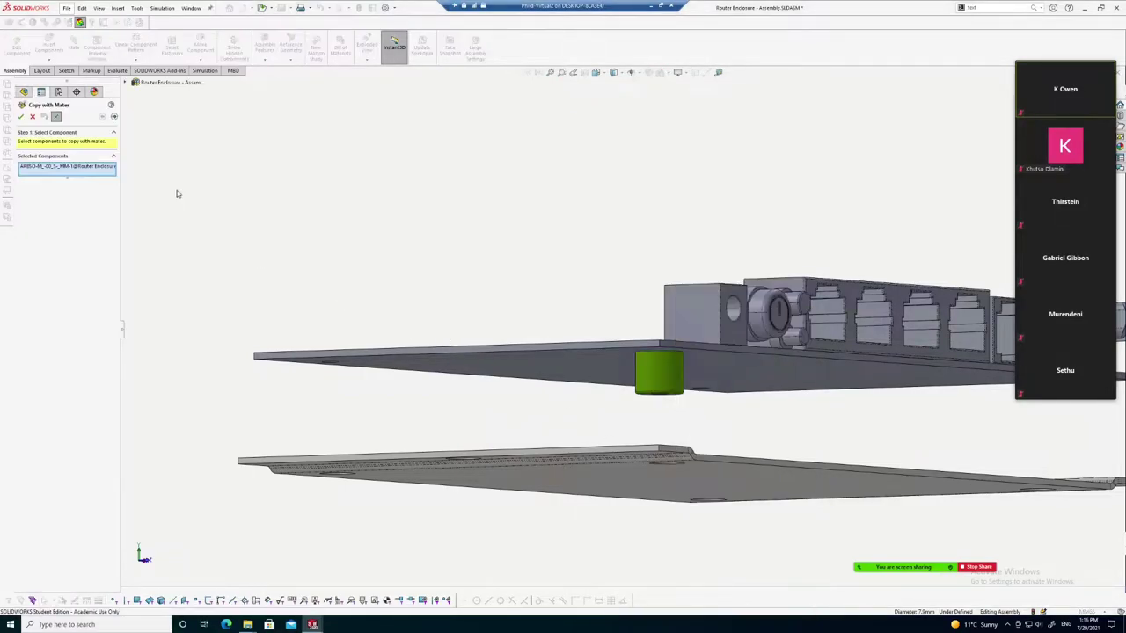
click(114, 117)
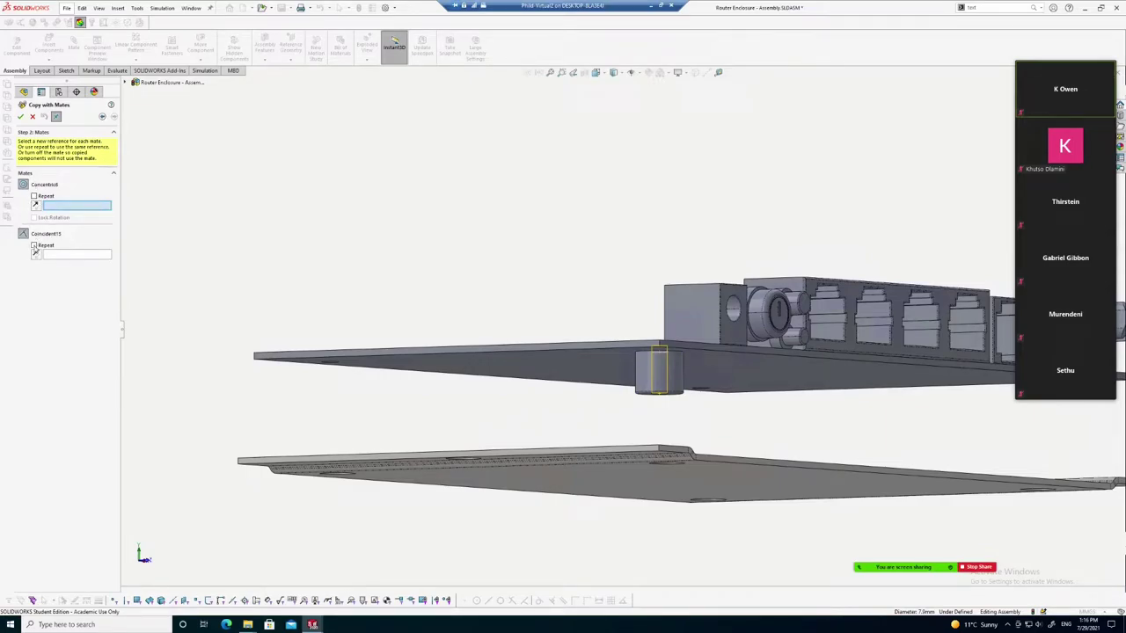
click(34, 246)
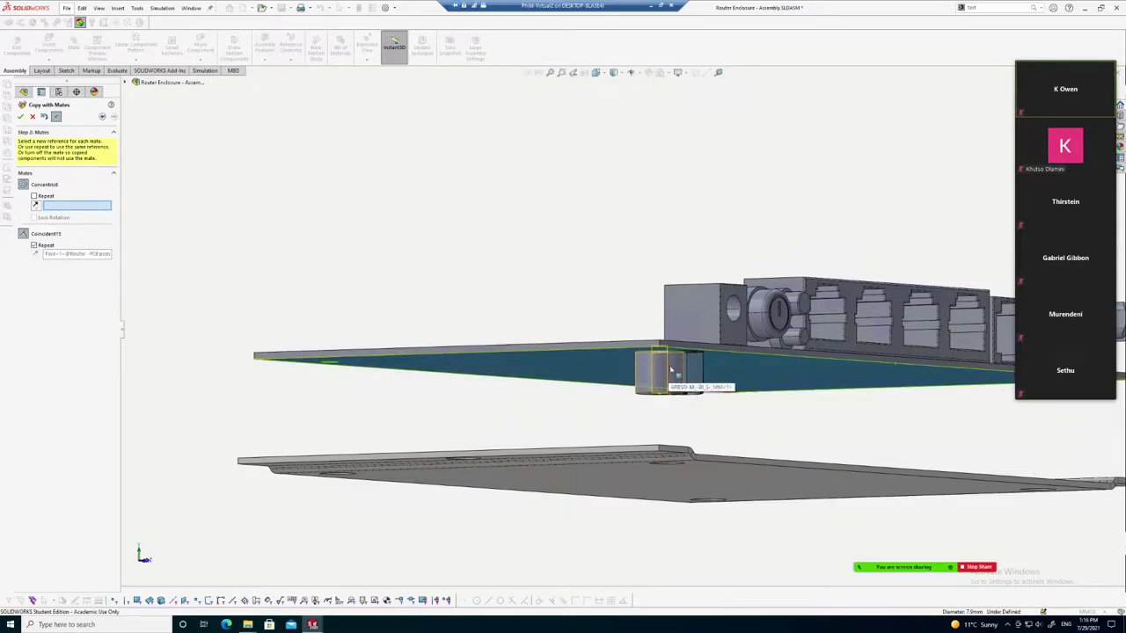
Place the first standoff copy concentric with a second PCB mounting hole and accept it
mouse_move(700, 379)
middle_down()
mouse_move(671, 369)
mouse_move(648, 385)
mouse_move(542, 303)
middle_up()
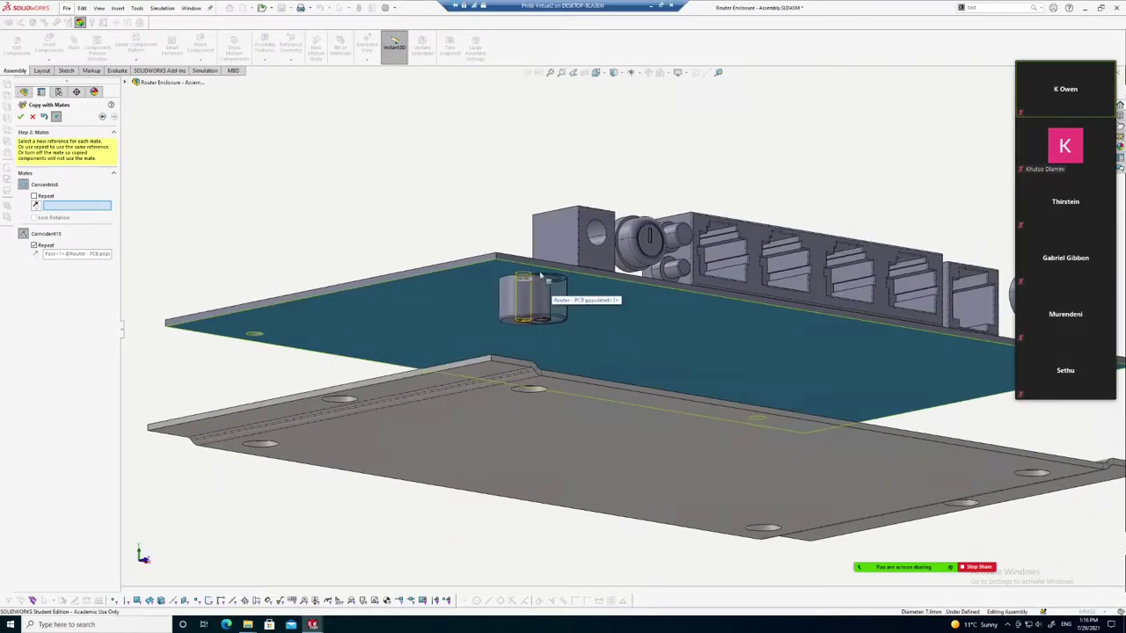
scroll(297, 343, down, 2)
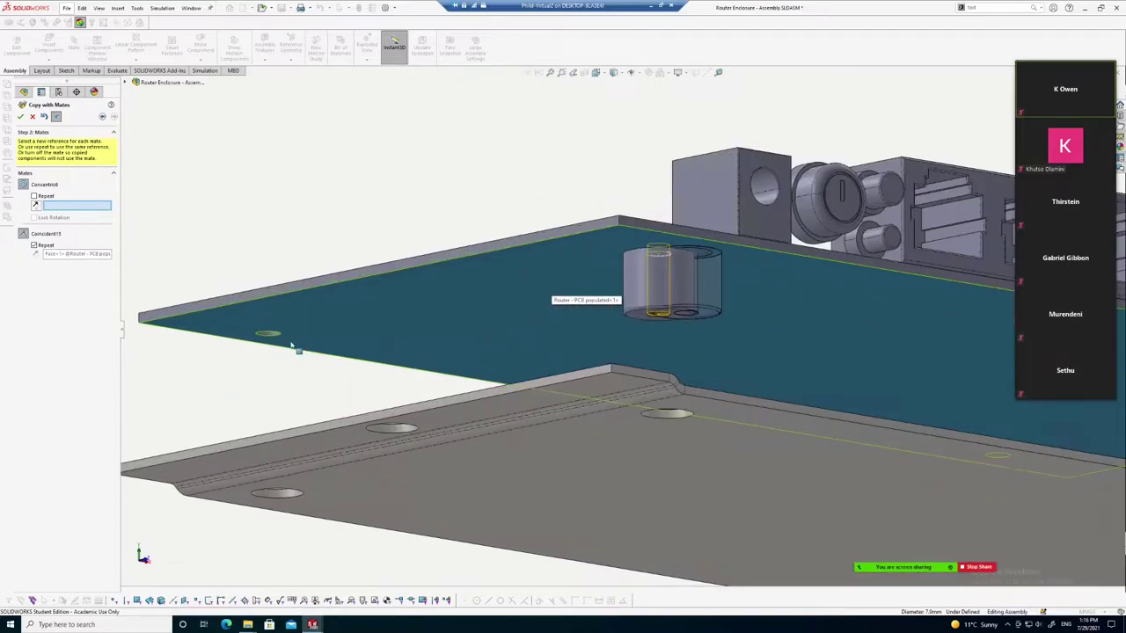
scroll(282, 340, down, 2)
scroll(290, 336, down, 1)
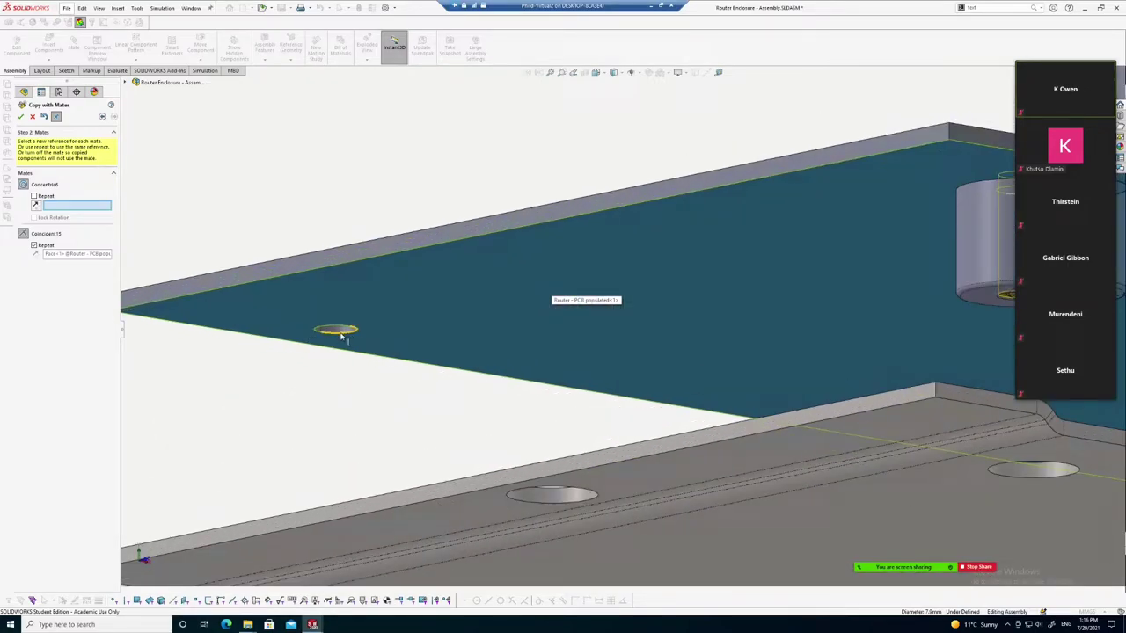
click(341, 332)
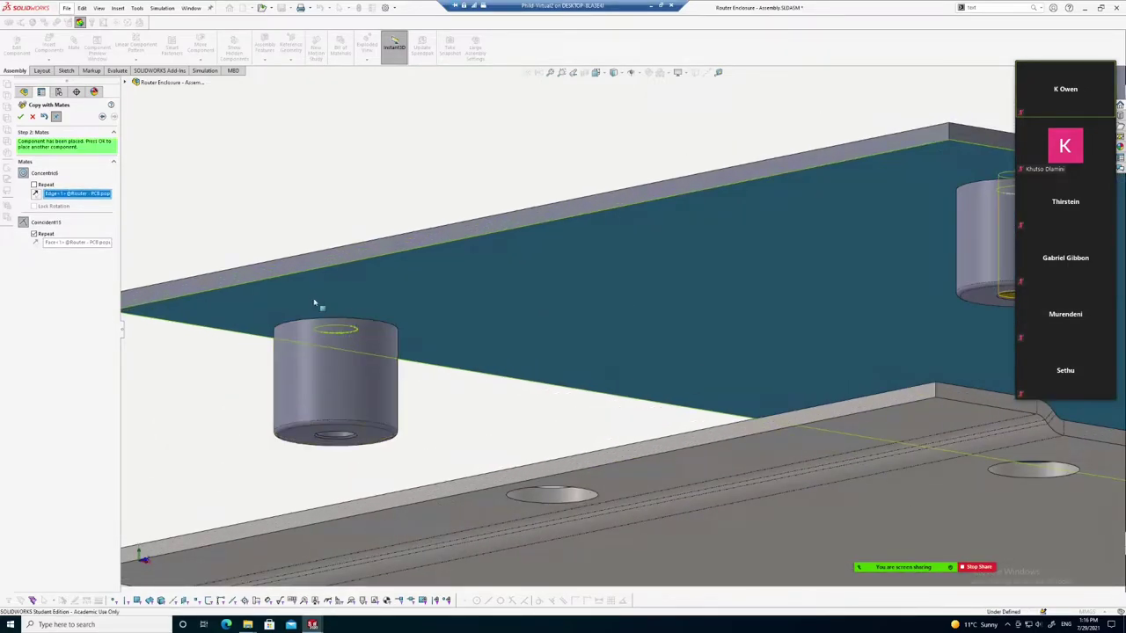
scroll(321, 304, up, 2)
scroll(304, 266, up, 2)
scroll(305, 266, up, 1)
scroll(483, 267, up, 1)
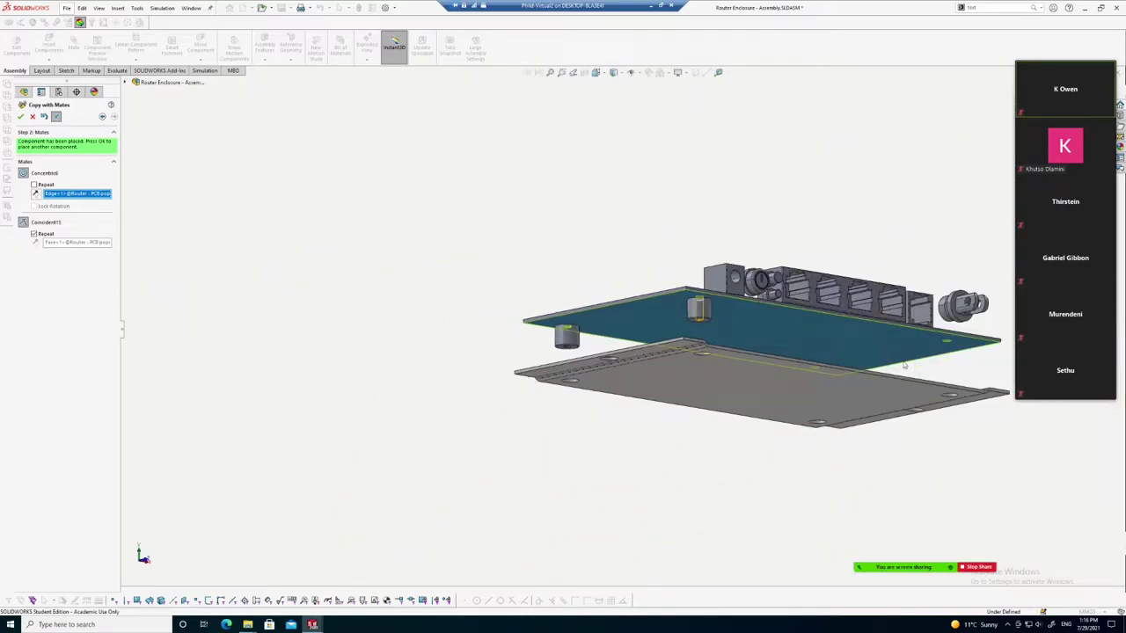
scroll(975, 370, down, 2)
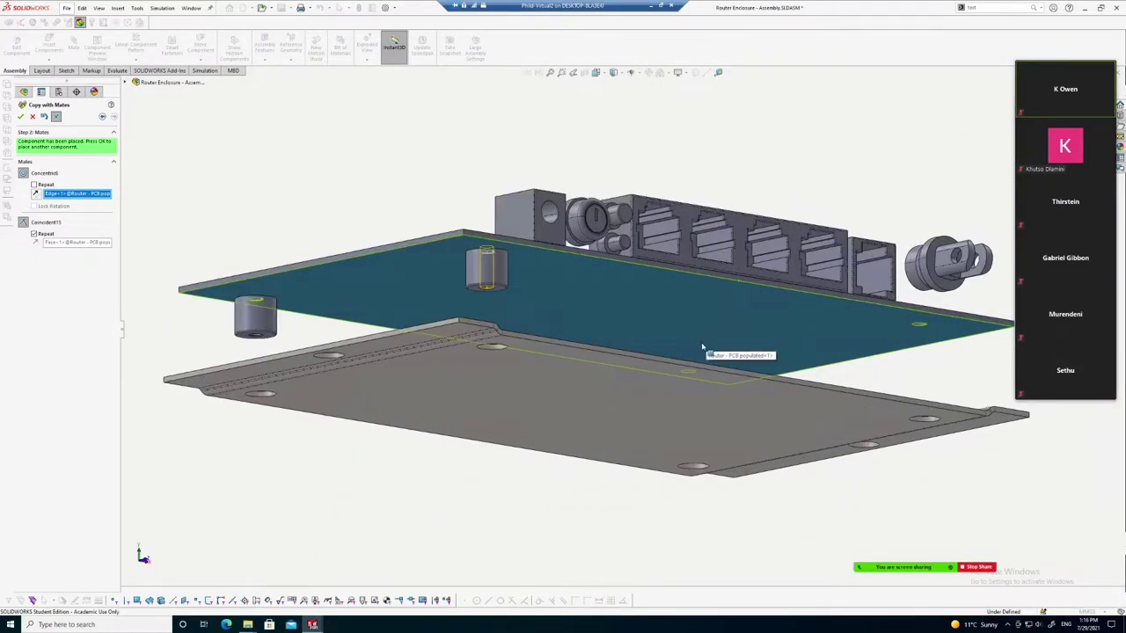
key(ctrl+1)
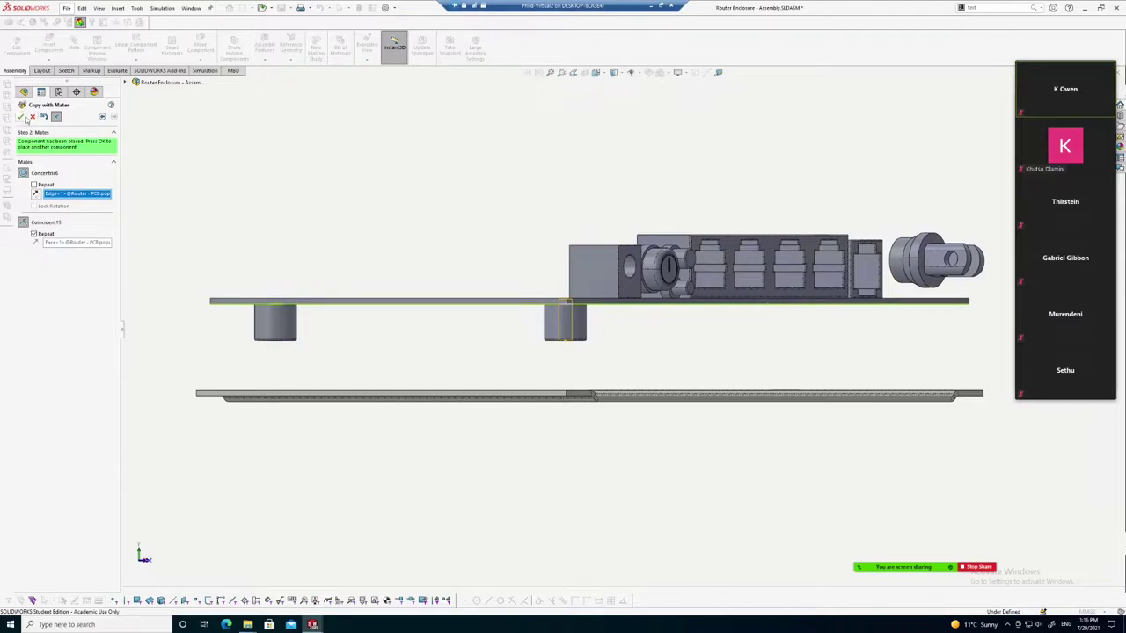
click(22, 117)
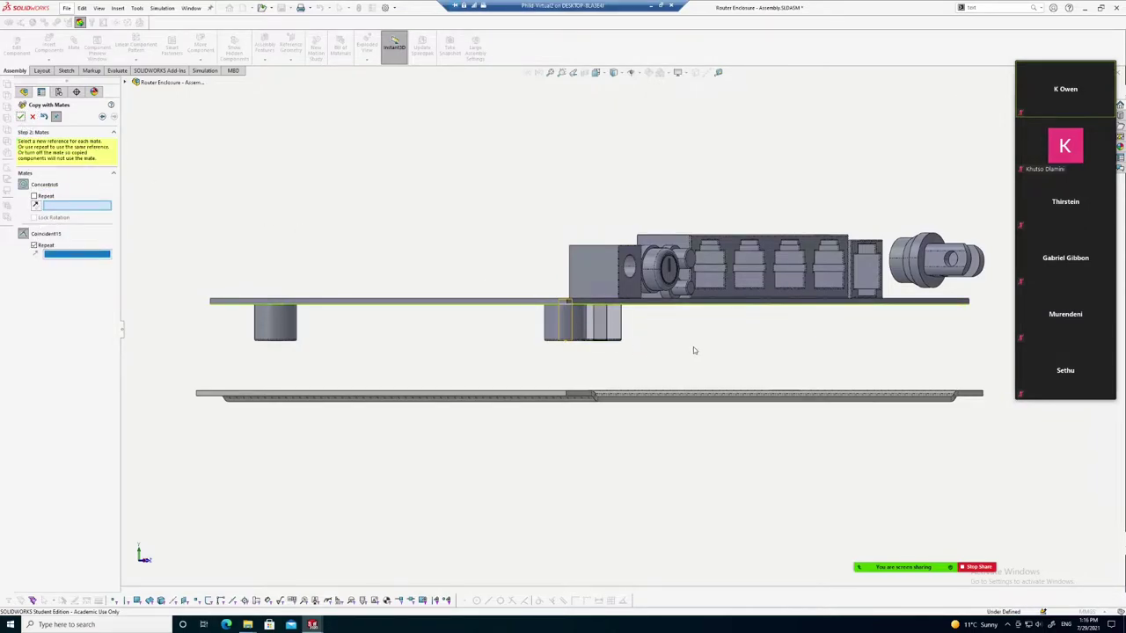
Place more standoff copies at further PCB holes, including the one near the board edge, then finish
middle_drag(694, 349, 624, 307)
scroll(852, 292, down, 2)
scroll(852, 291, down, 4)
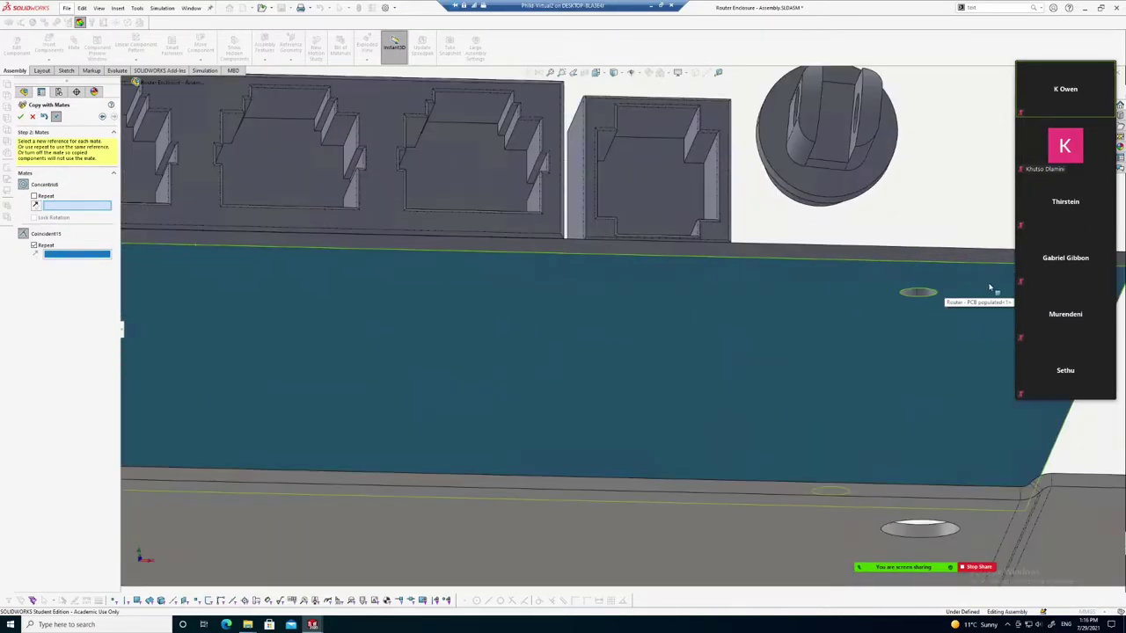
scroll(880, 307, down, 3)
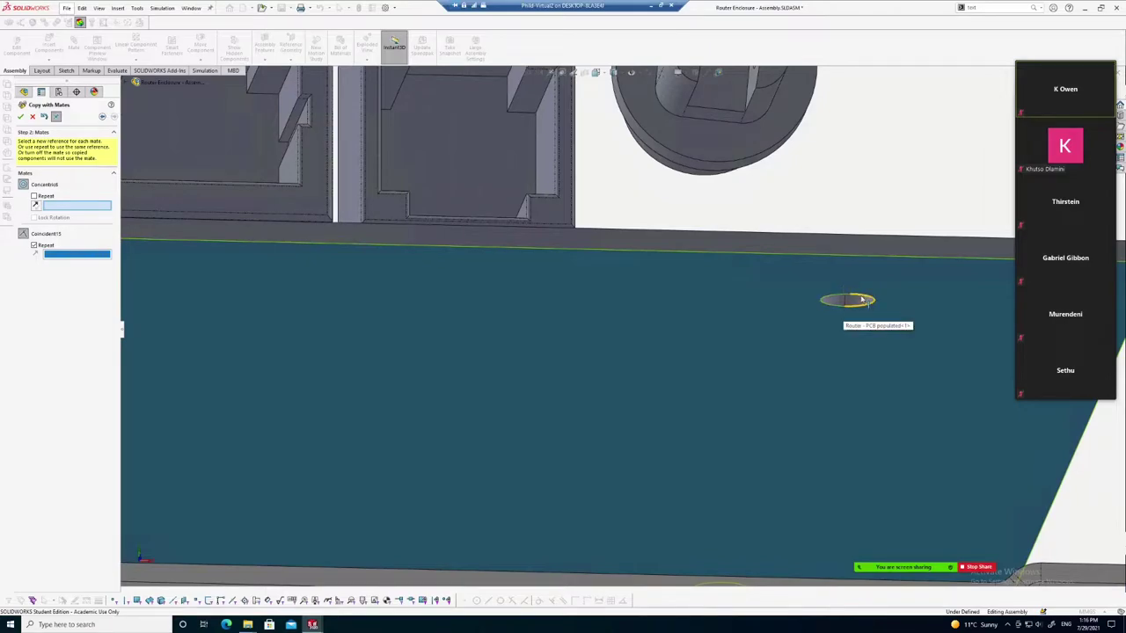
click(862, 300)
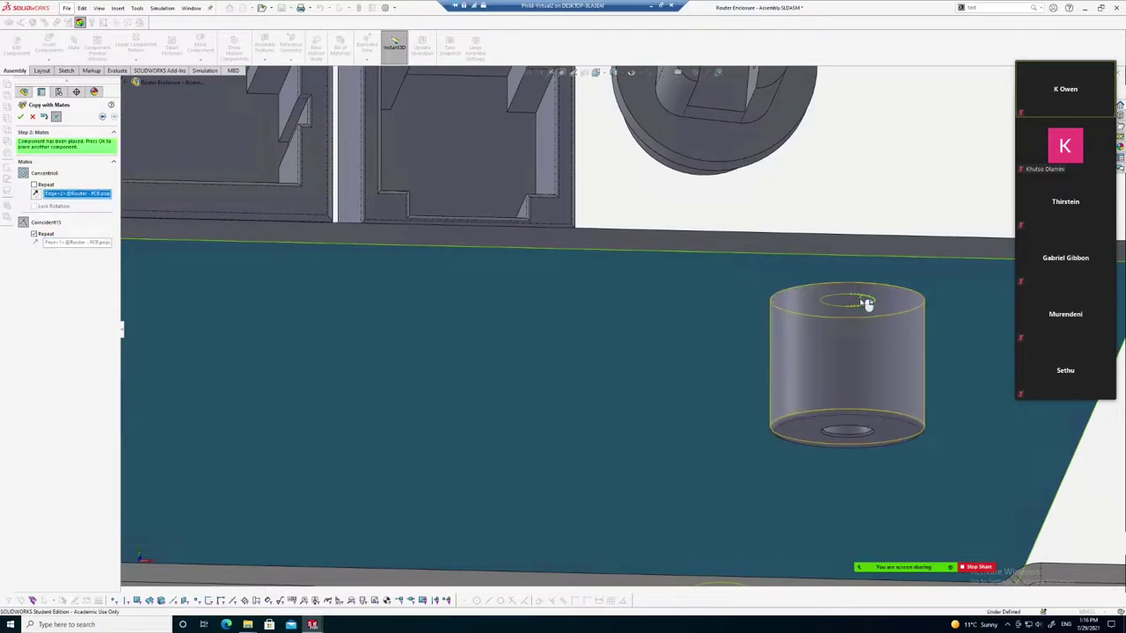
right_click(811, 192)
click(820, 244)
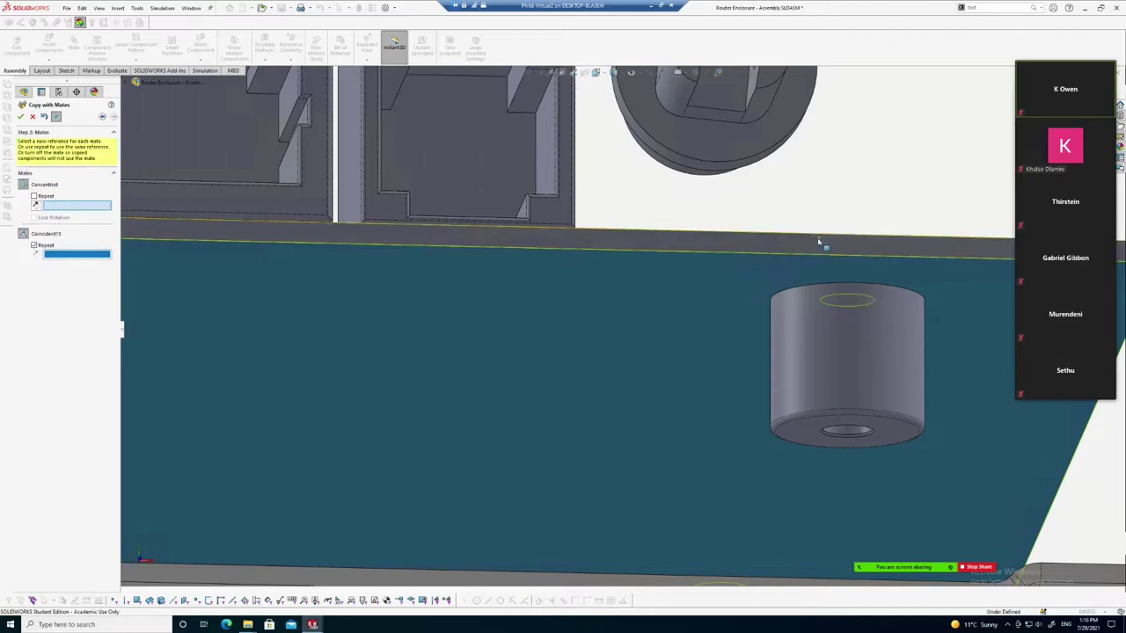
middle_drag(818, 242, 805, 440)
mouse_move(766, 396)
middle_down()
mouse_move(786, 443)
mouse_move(588, 425)
mouse_move(549, 390)
middle_up()
scroll(588, 425, down, 2)
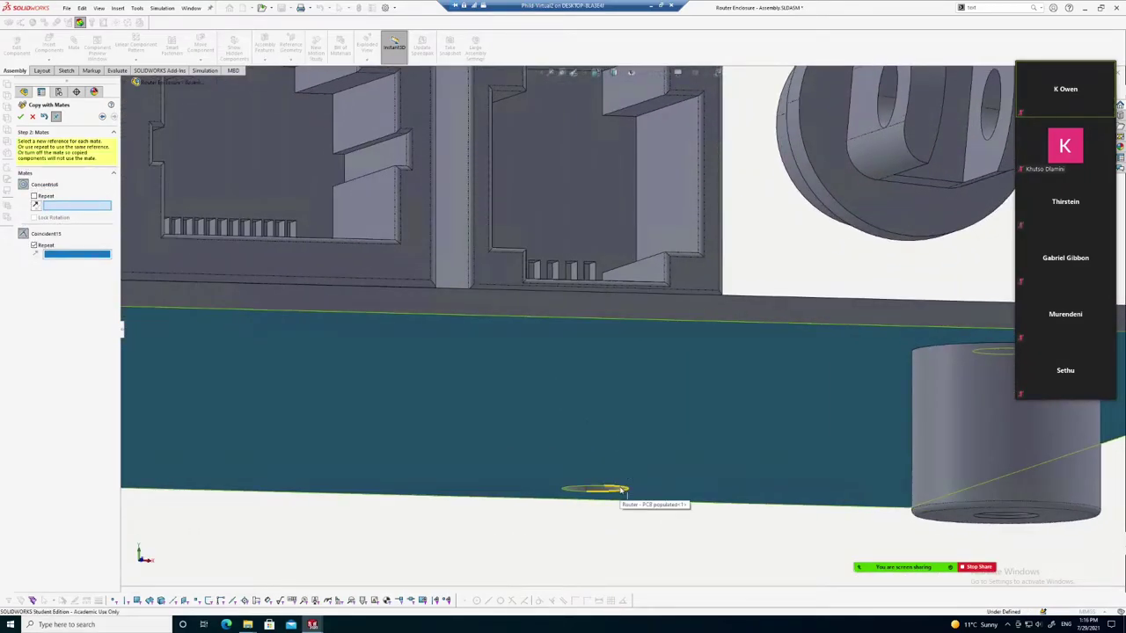
click(621, 489)
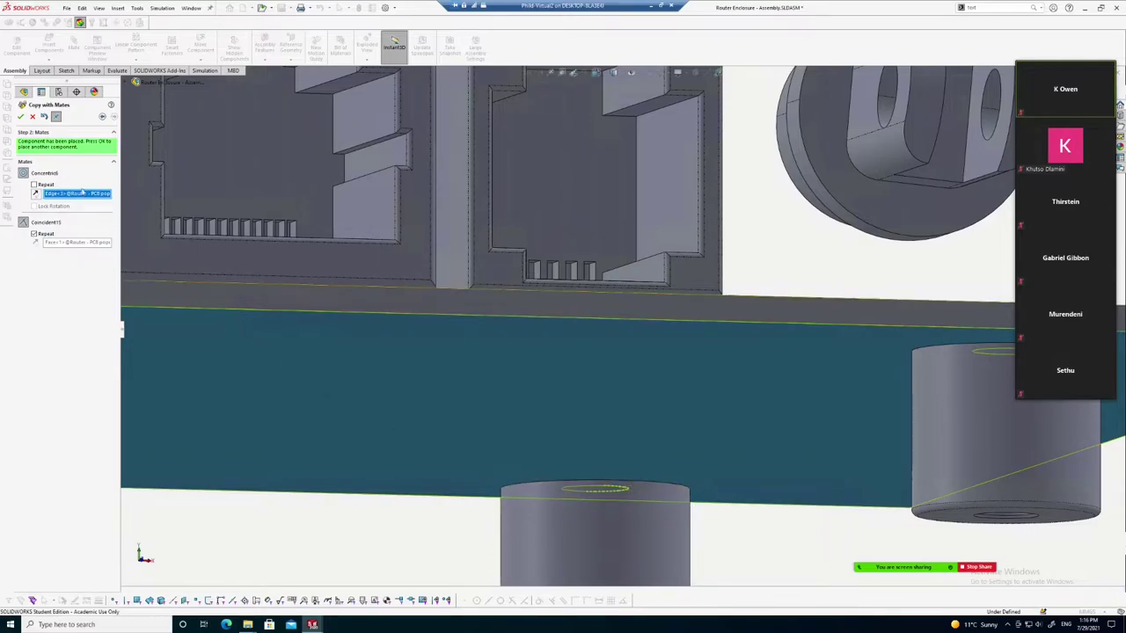
click(21, 117)
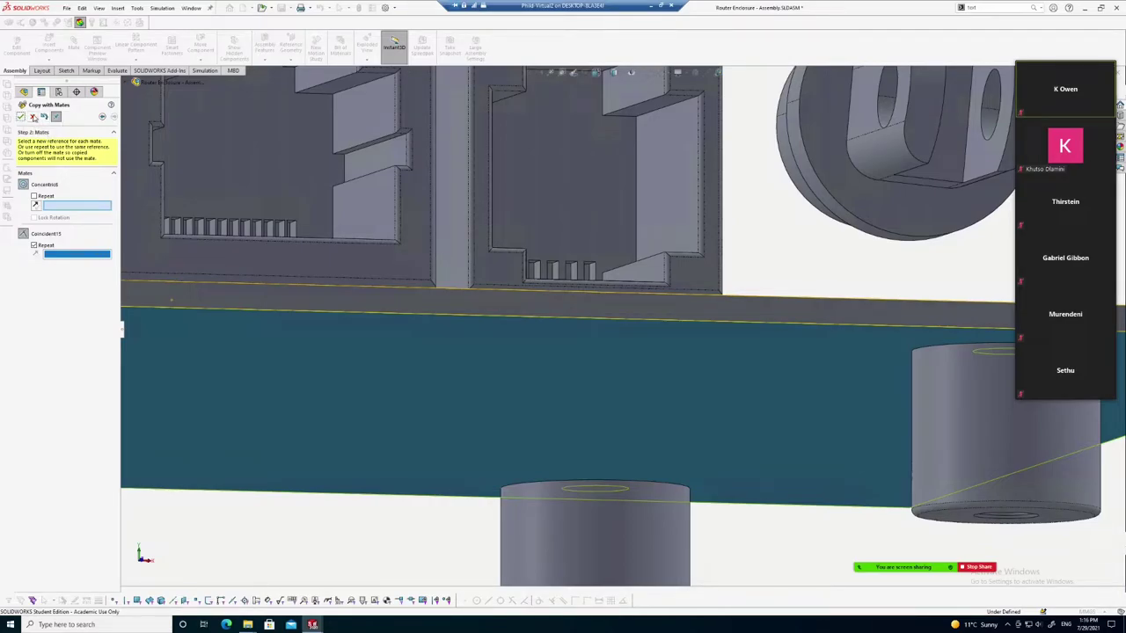
click(33, 117)
Switch the model to a different display style from the heads-up toolbar
scroll(809, 335, up, 5)
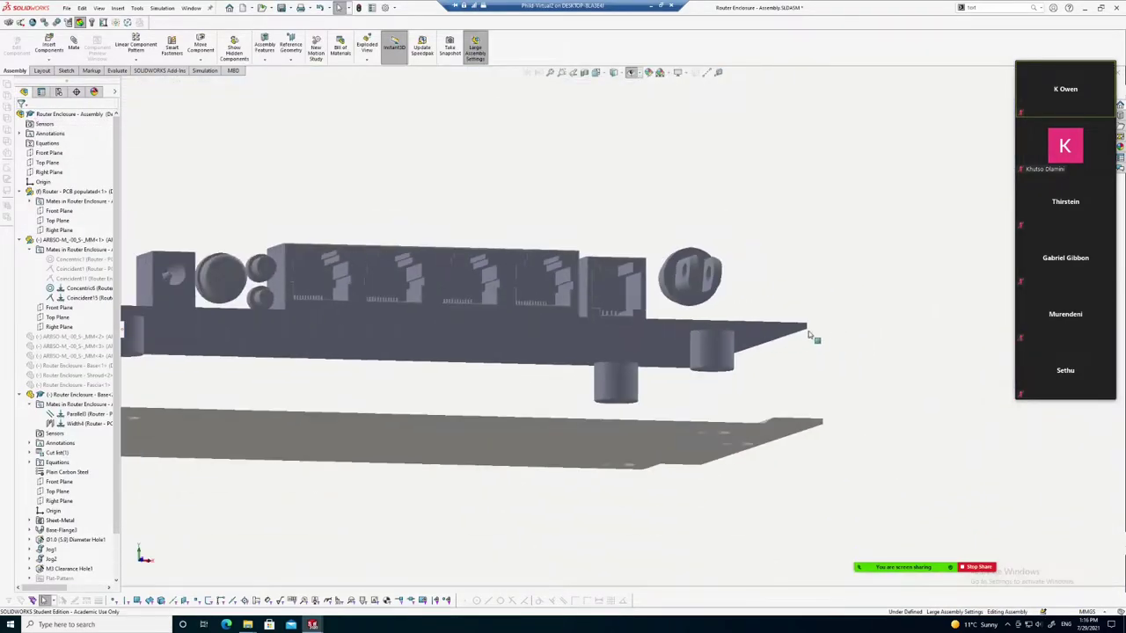
scroll(809, 330, up, 3)
middle_drag(774, 332, 812, 329)
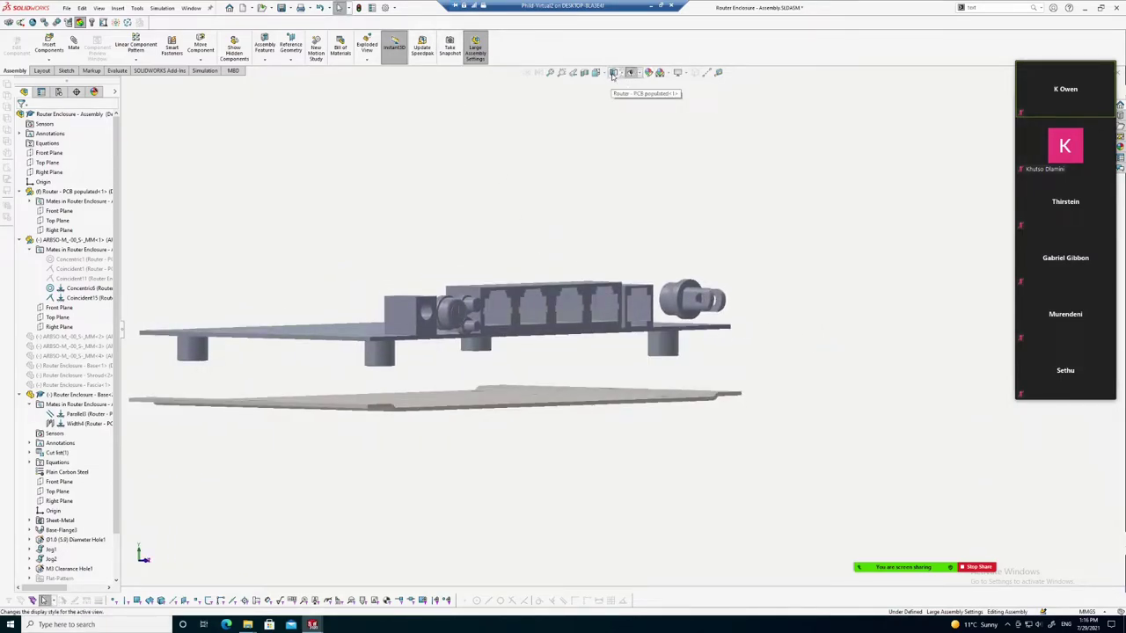
click(613, 76)
click(616, 87)
mouse_move(626, 209)
middle_down()
mouse_move(686, 254)
mouse_move(672, 236)
middle_up()
From beneath the board, select the hole edge at the standoff's base
scroll(468, 360, down, 1)
scroll(468, 360, down, 2)
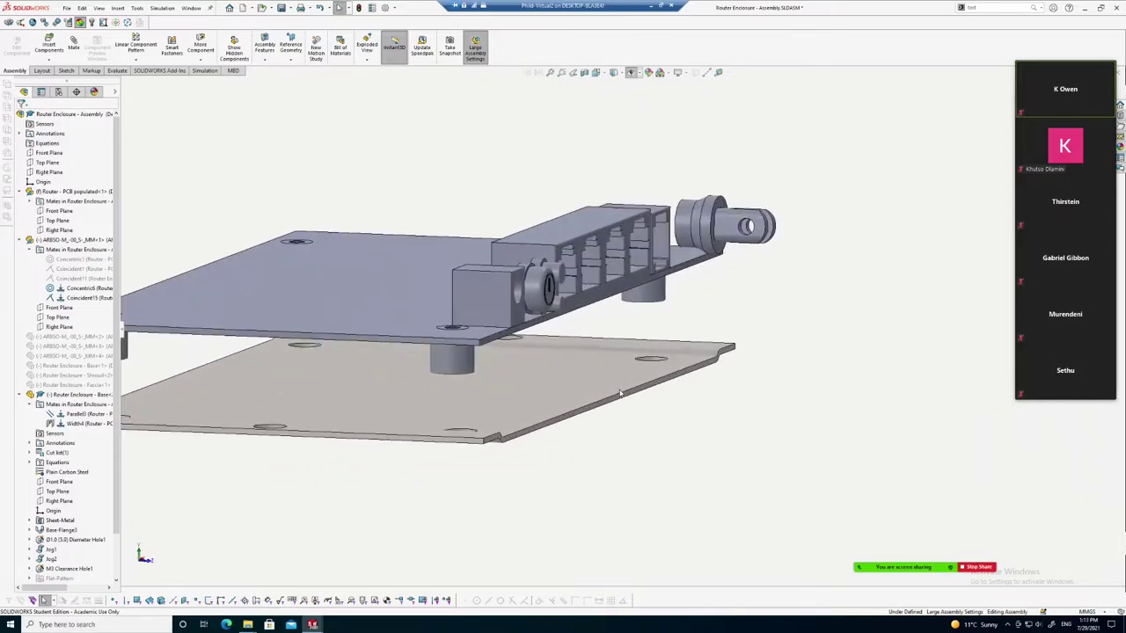
scroll(468, 360, down, 2)
scroll(468, 360, down, 2)
middle_drag(468, 360, 477, 221)
scroll(478, 221, down, 2)
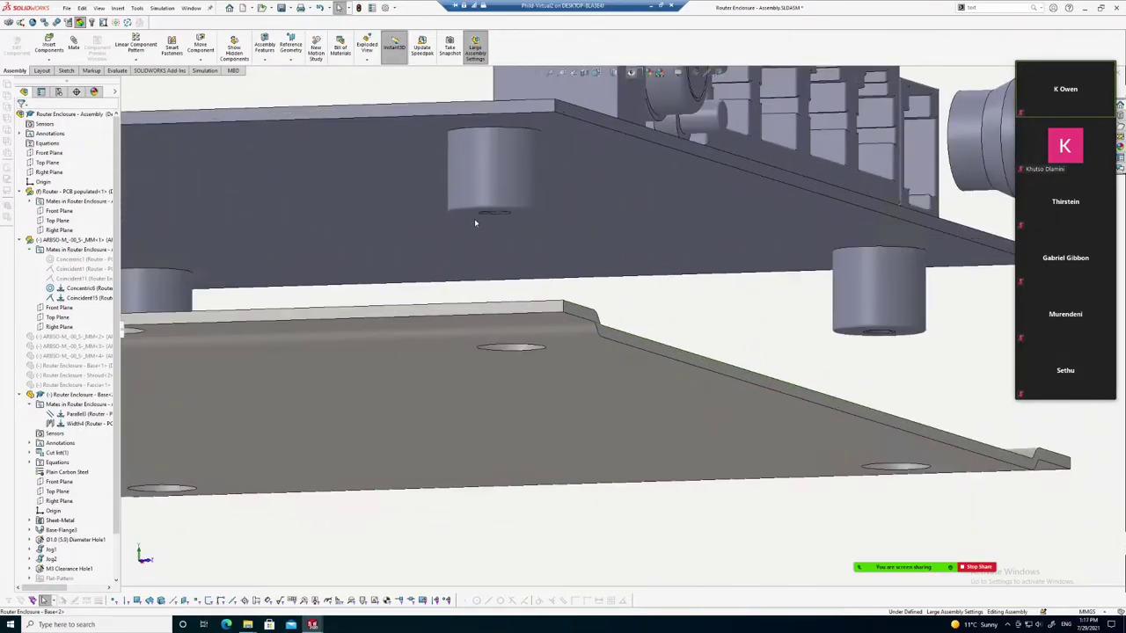
scroll(478, 221, down, 2)
click(554, 216)
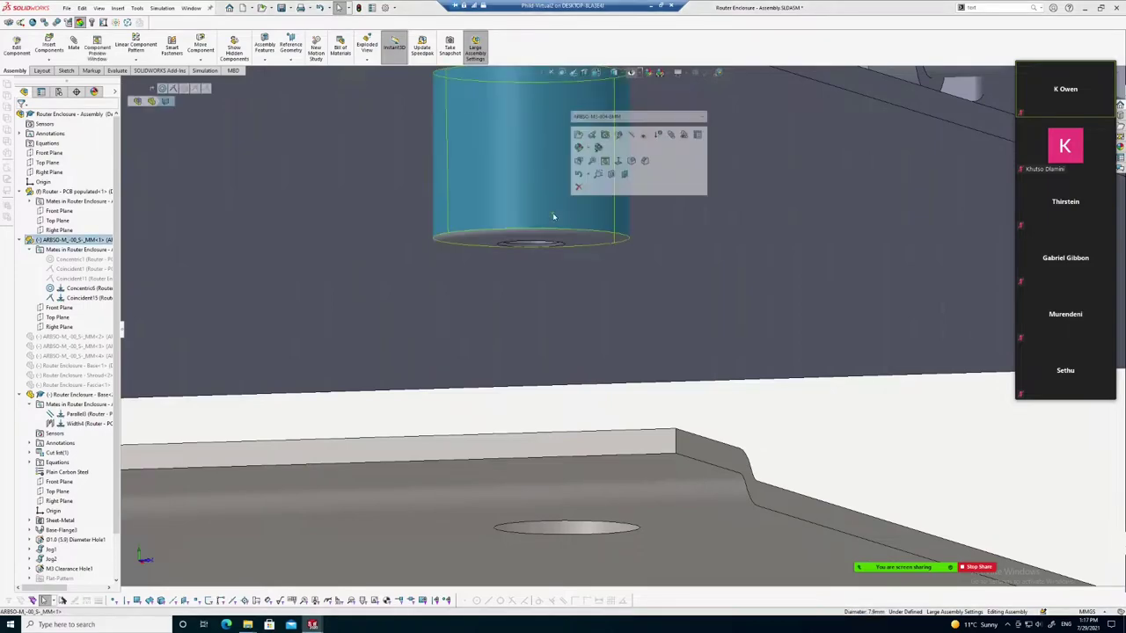
scroll(538, 246, down, 2)
click(539, 245)
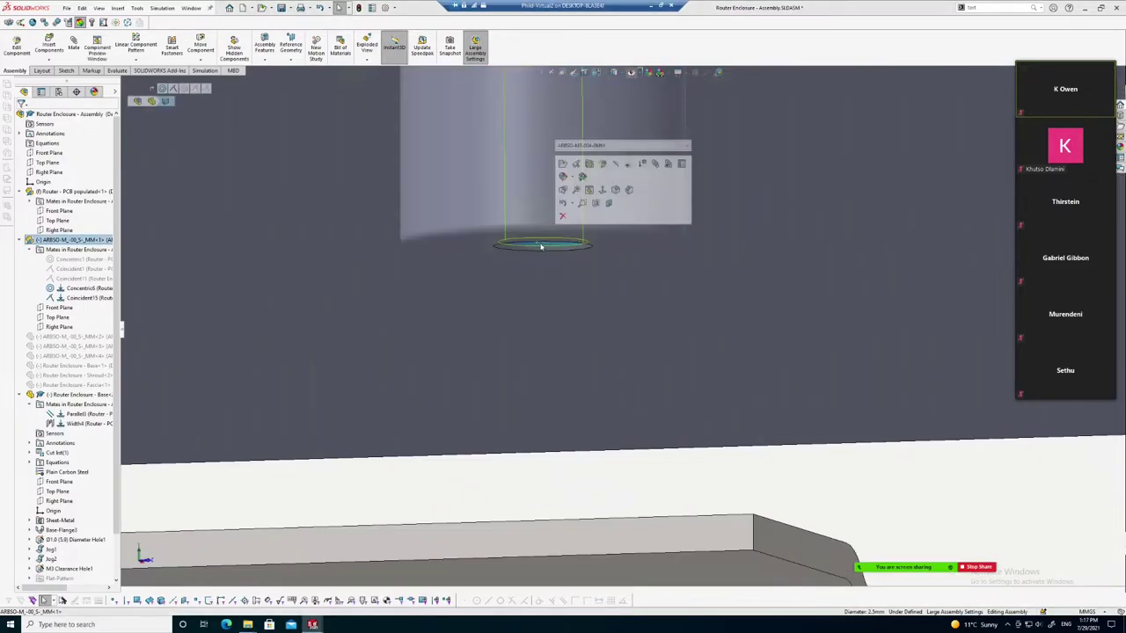
Pick the matching Base plate hole and add the Concentric10 mate
scroll(538, 245, up, 3)
scroll(626, 211, up, 1)
scroll(627, 213, up, 3)
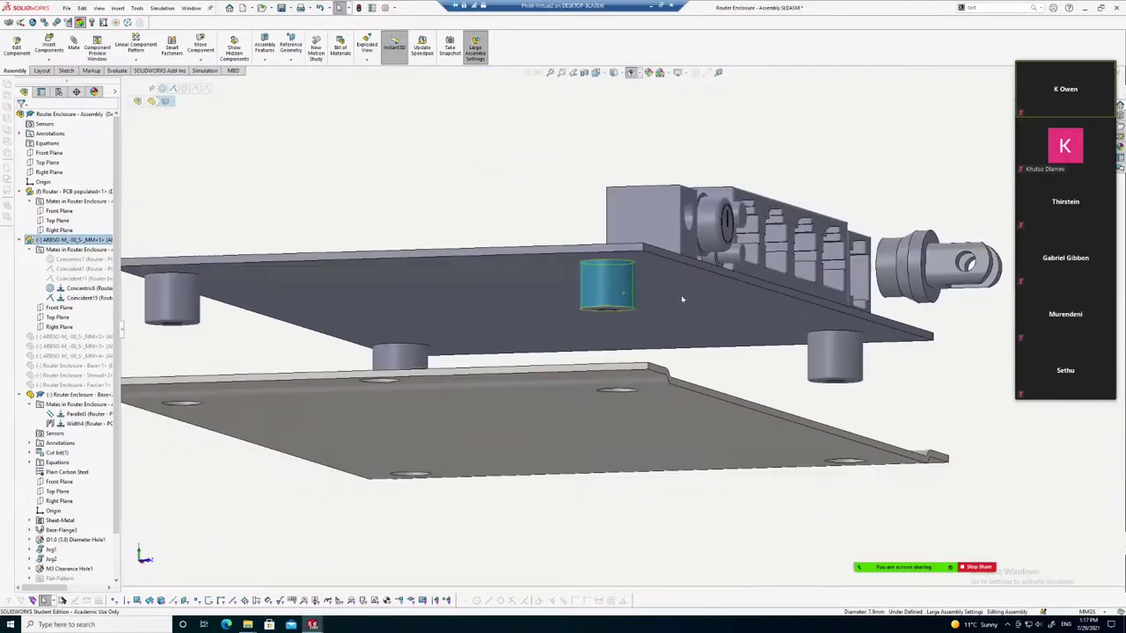
middle_drag(759, 394, 554, 497)
scroll(554, 497, down, 2)
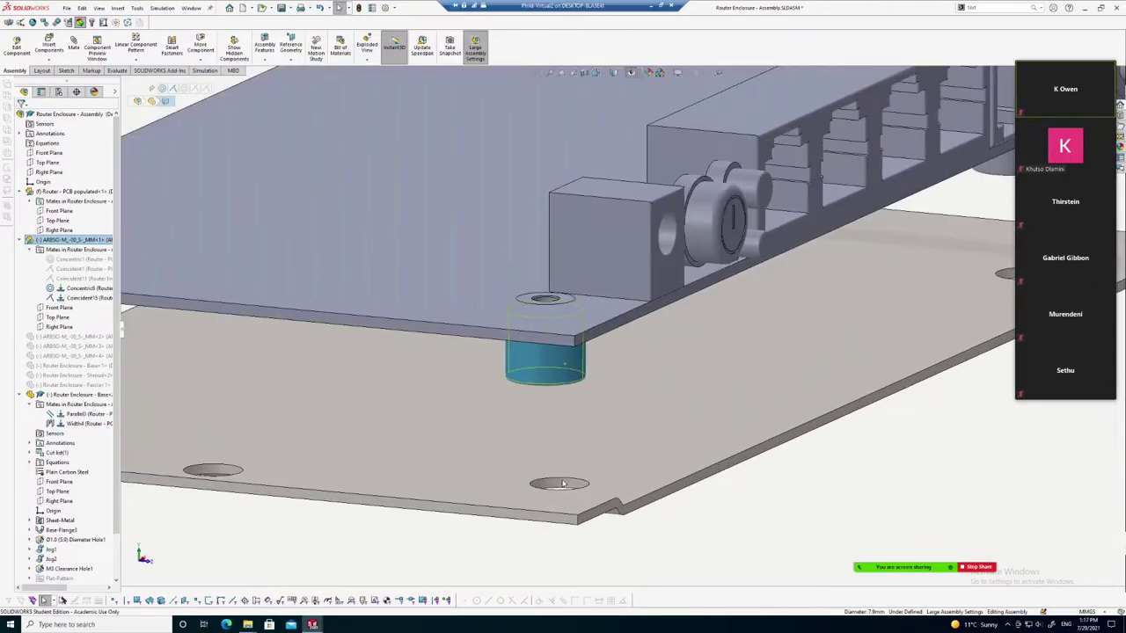
ctrl+click(555, 484)
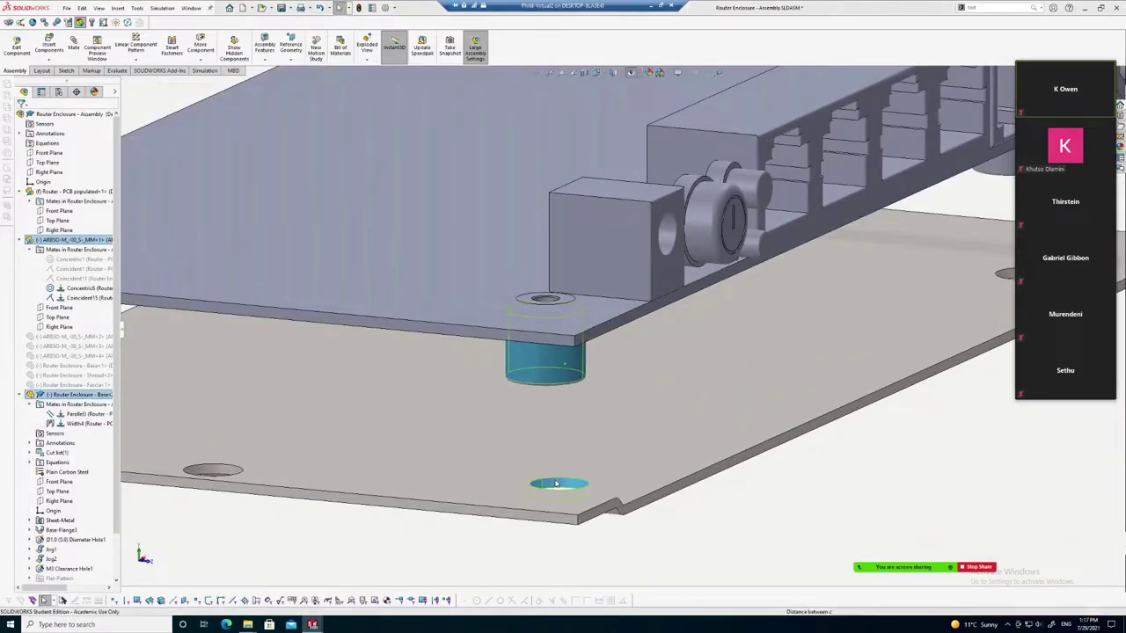
click(608, 474)
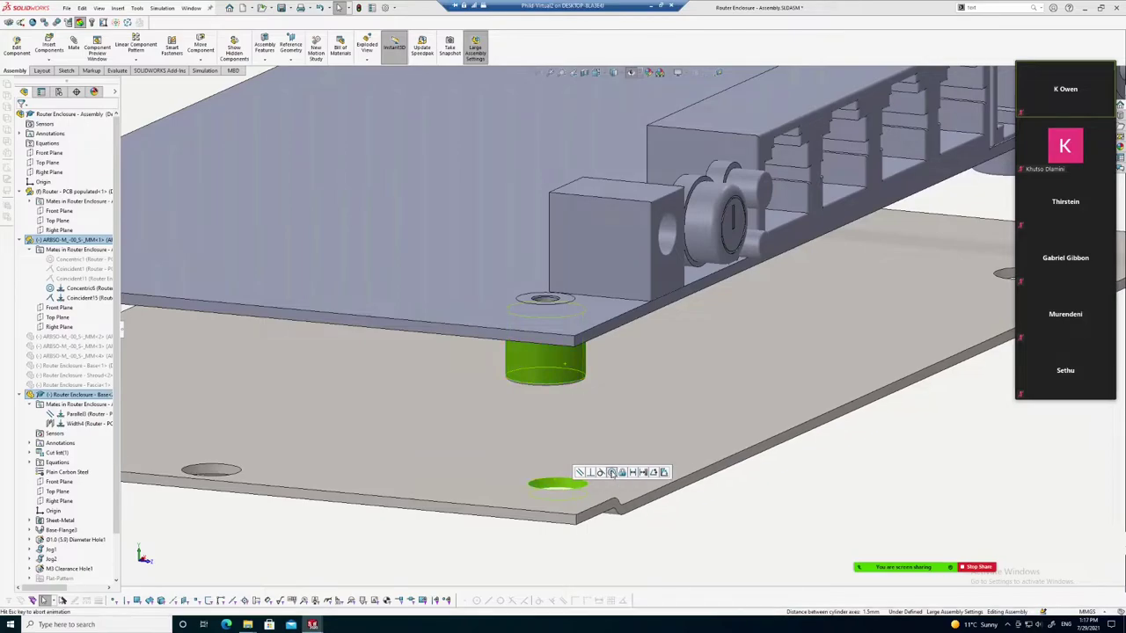
middle_drag(620, 477, 826, 369)
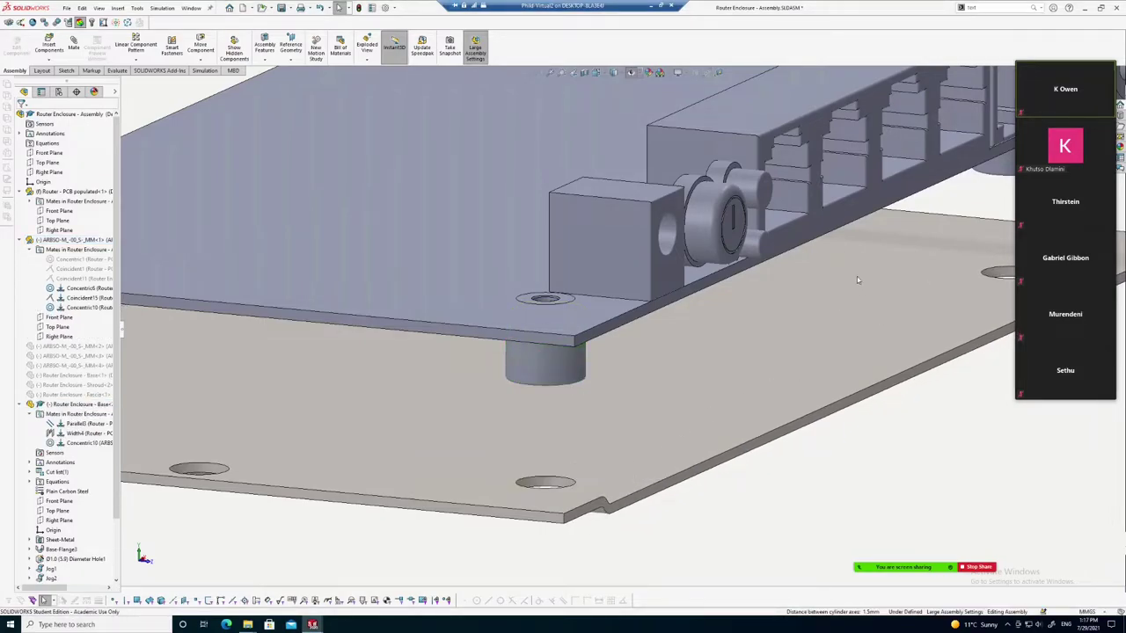
scroll(739, 349, up, 3)
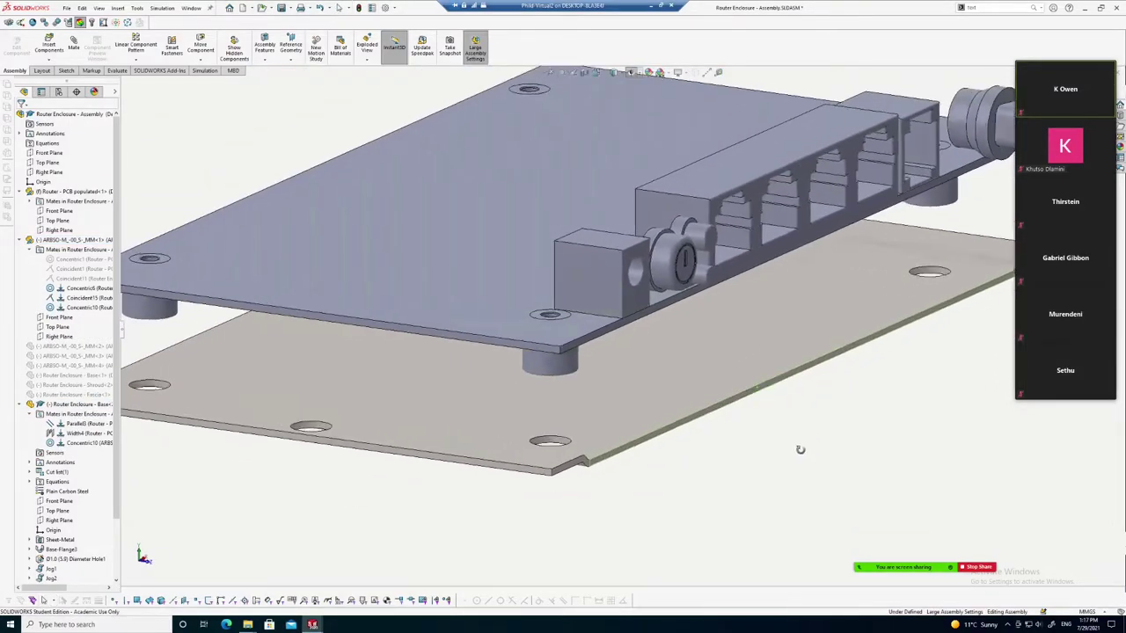
scroll(800, 449, up, 2)
scroll(730, 420, up, 3)
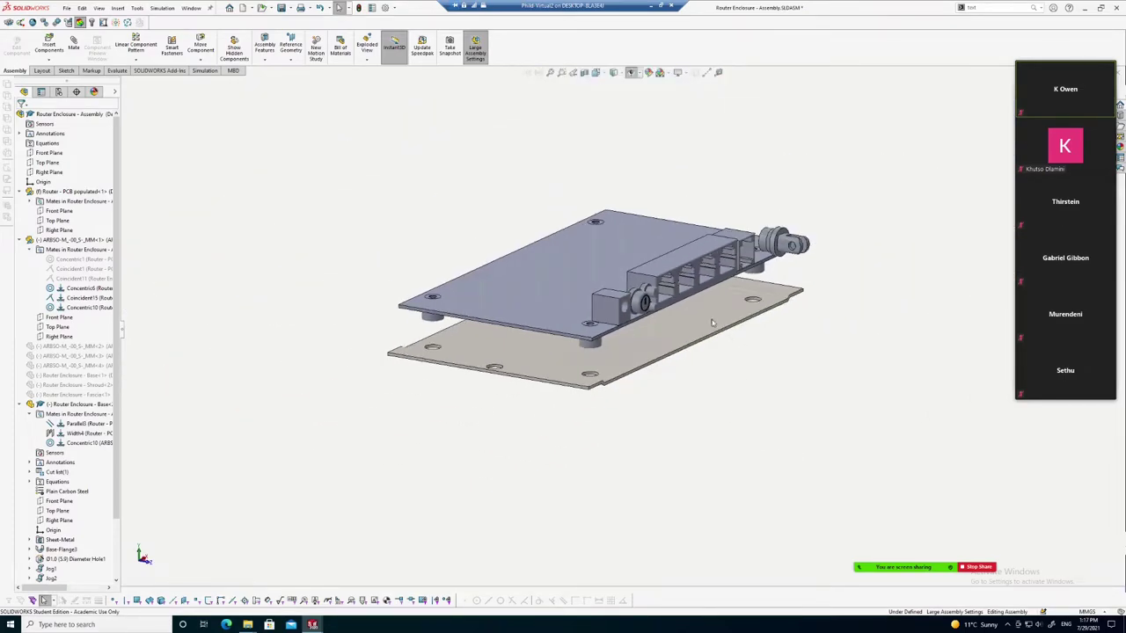
Drag the Base plate back up under the PCB and orbit to the front standoff
mouse_move(705, 319)
mouse_down()
mouse_move(713, 309)
mouse_move(770, 333)
mouse_up()
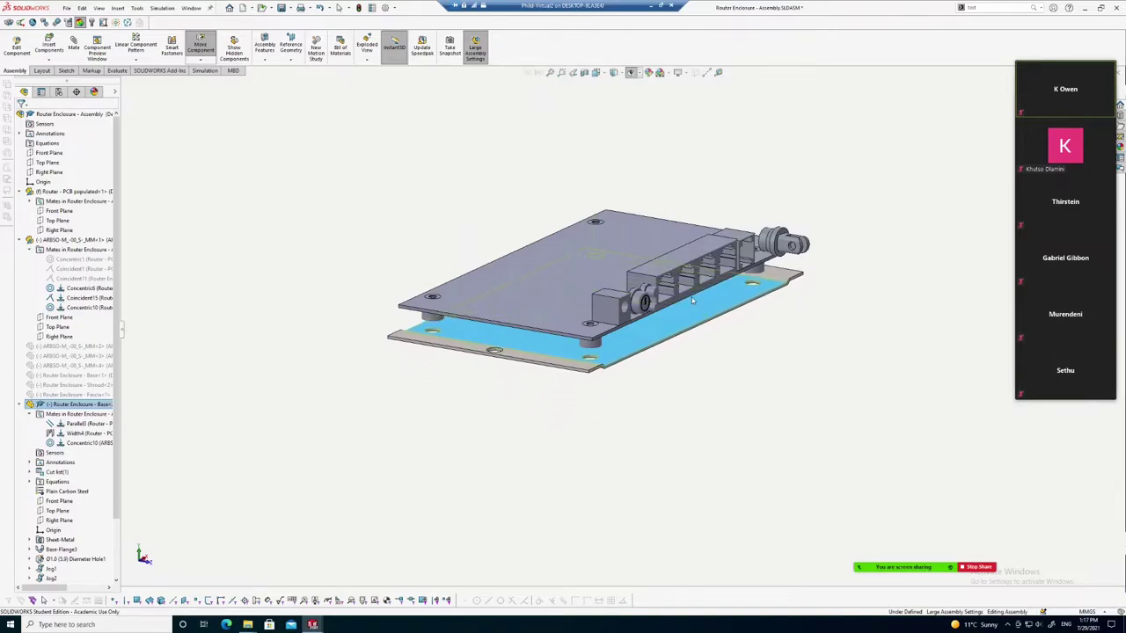
drag(769, 332, 704, 400)
click(704, 399)
scroll(765, 290, down, 3)
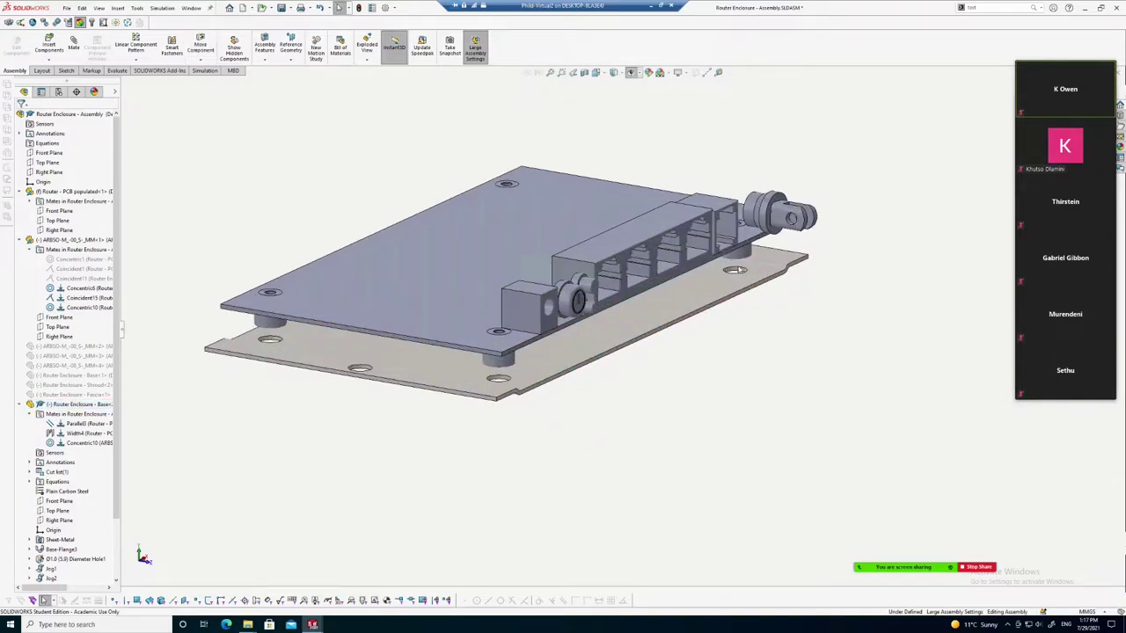
mouse_move(757, 275)
middle_down()
mouse_move(724, 281)
mouse_move(837, 319)
mouse_move(800, 278)
mouse_move(784, 289)
middle_up()
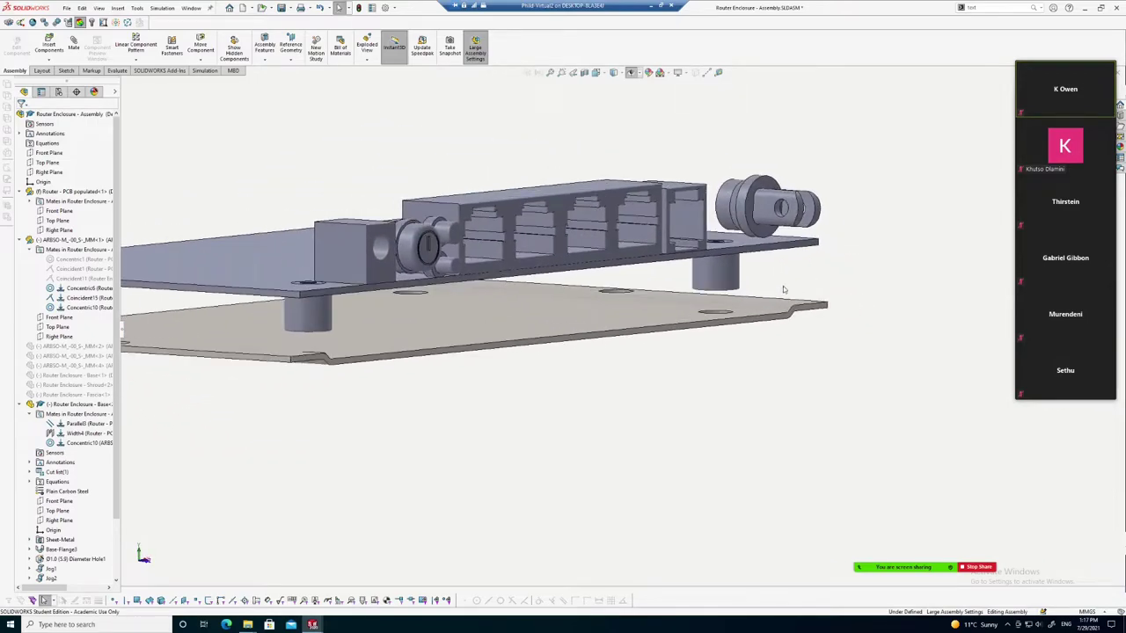
mouse_move(553, 317)
middle_down()
mouse_move(533, 334)
mouse_move(534, 324)
mouse_move(530, 392)
mouse_move(550, 332)
middle_up()
scroll(532, 335, down, 3)
Mate the standoff's bottom face coincident with the Base plate, fully defining the plate
click(535, 324)
ctrl+click(550, 331)
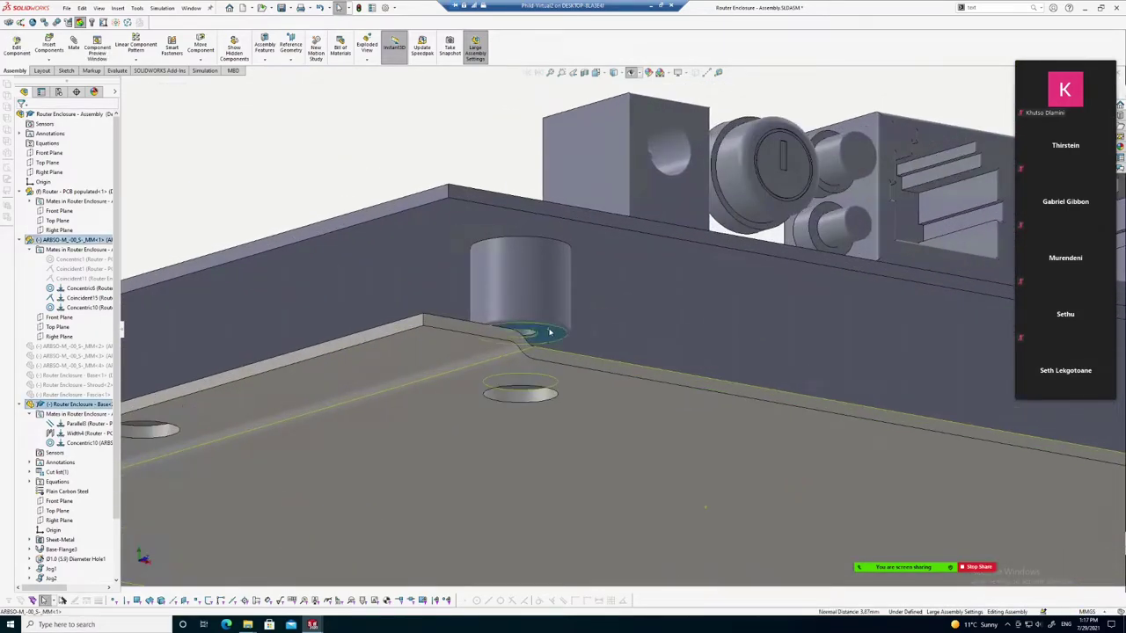
click(571, 327)
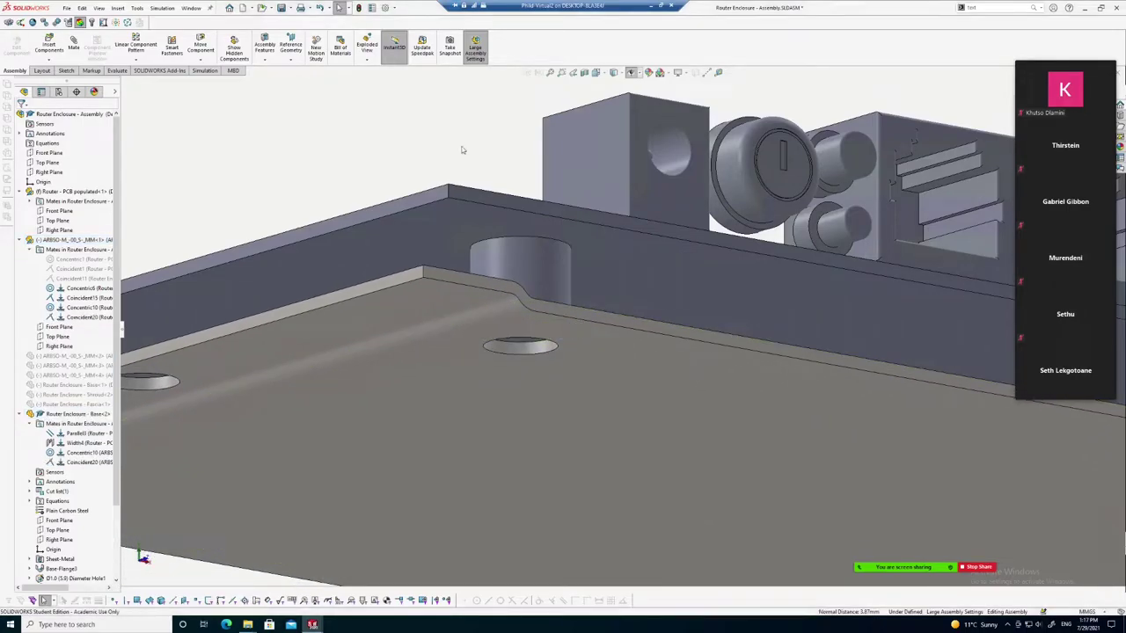
scroll(543, 170, up, 5)
scroll(647, 225, up, 3)
mouse_move(647, 226)
middle_down()
mouse_move(832, 241)
mouse_move(879, 334)
mouse_move(677, 420)
middle_up()
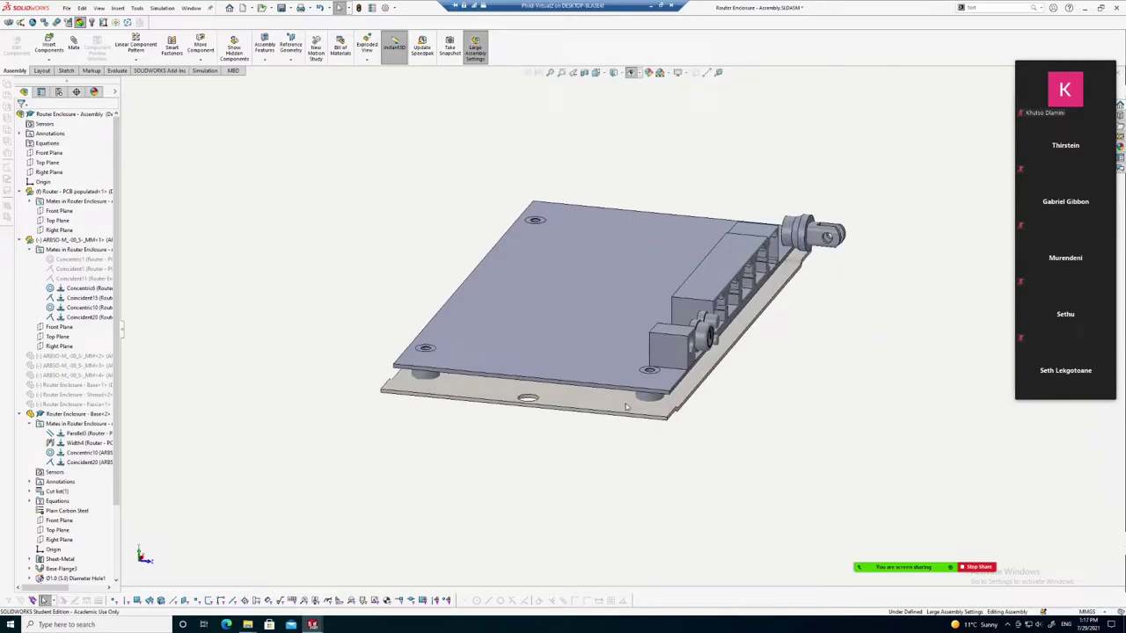
mouse_move(626, 407)
mouse_down()
mouse_move(597, 415)
mouse_move(622, 414)
mouse_up()
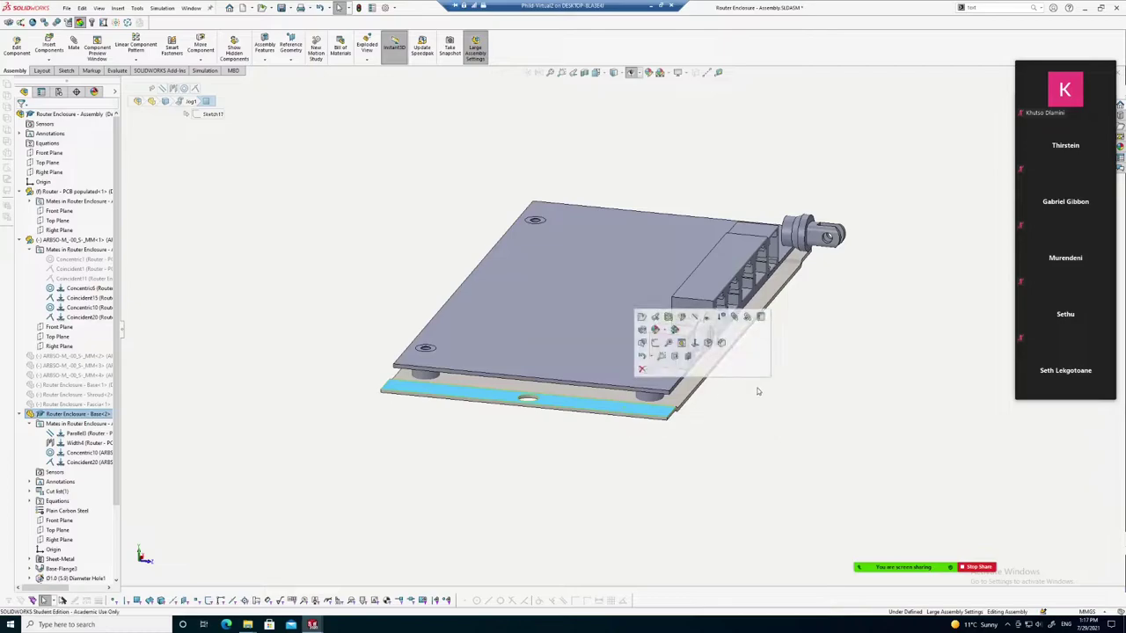
Leave Move Component and suppress the Concentric10 mate under the Base mates in the tree
click(649, 394)
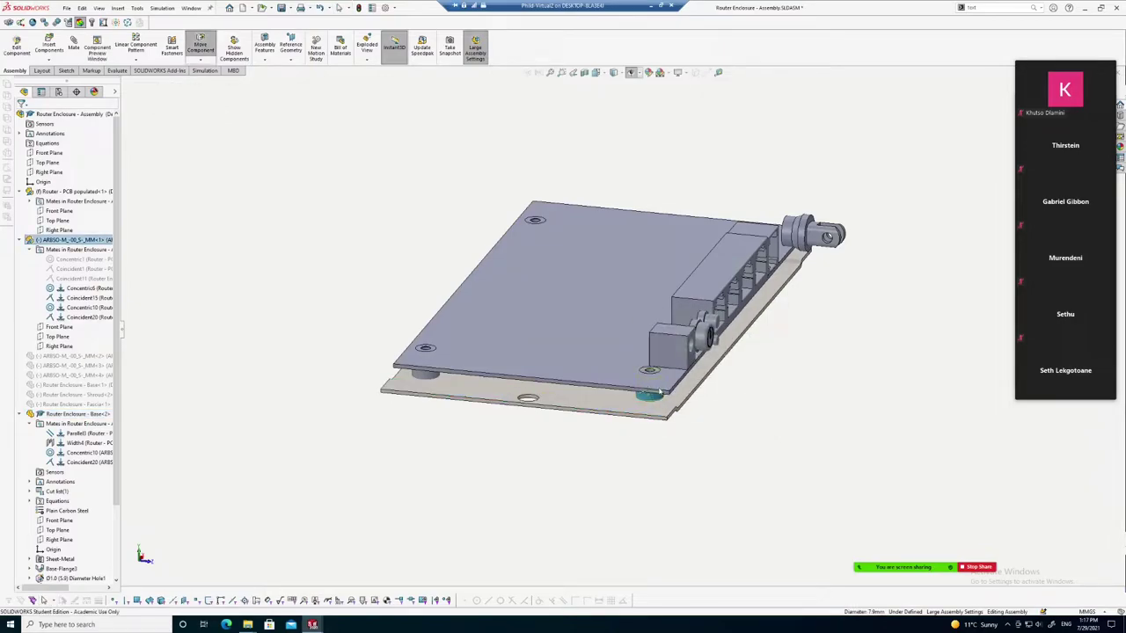
key(Escape)
key(Escape)
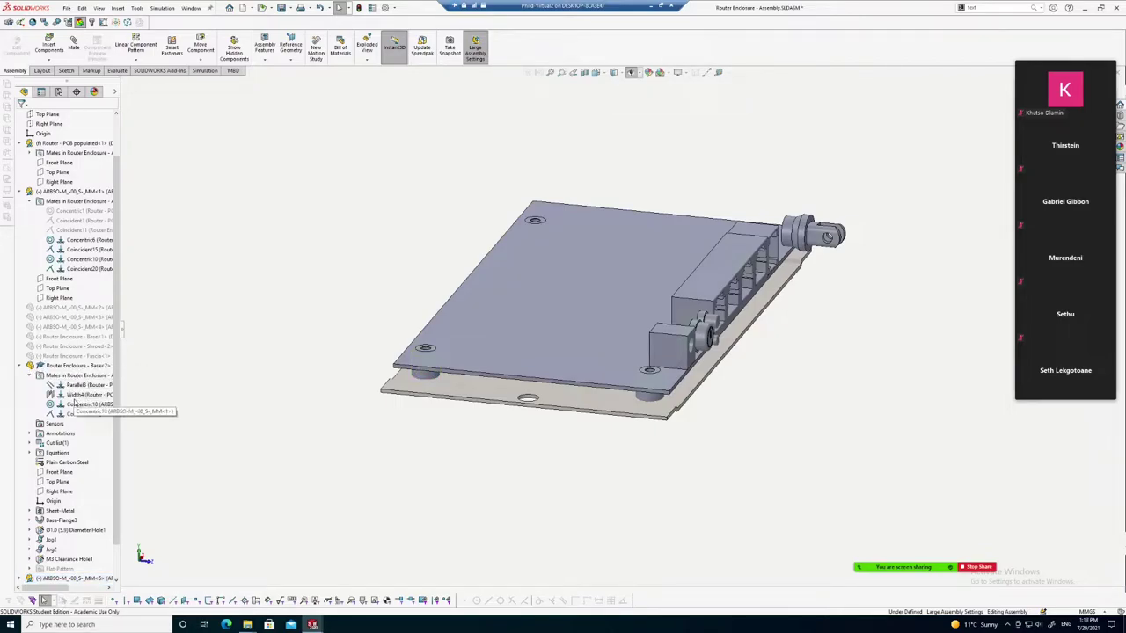
click(76, 405)
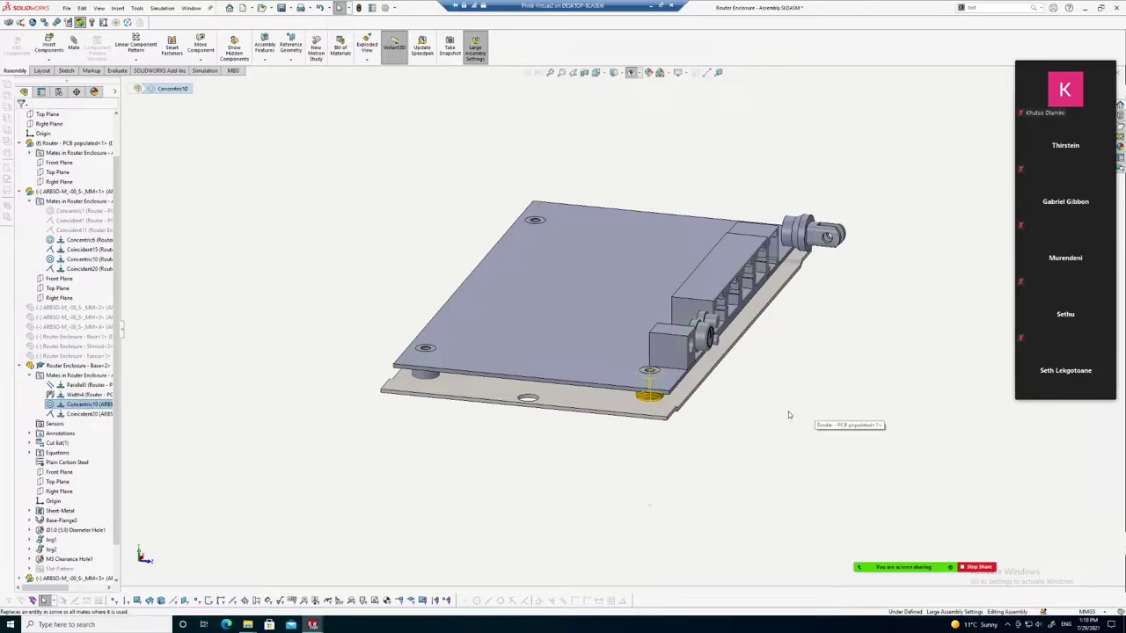
click(807, 349)
mouse_move(792, 351)
middle_down()
mouse_move(737, 370)
mouse_move(704, 357)
mouse_move(711, 378)
middle_up()
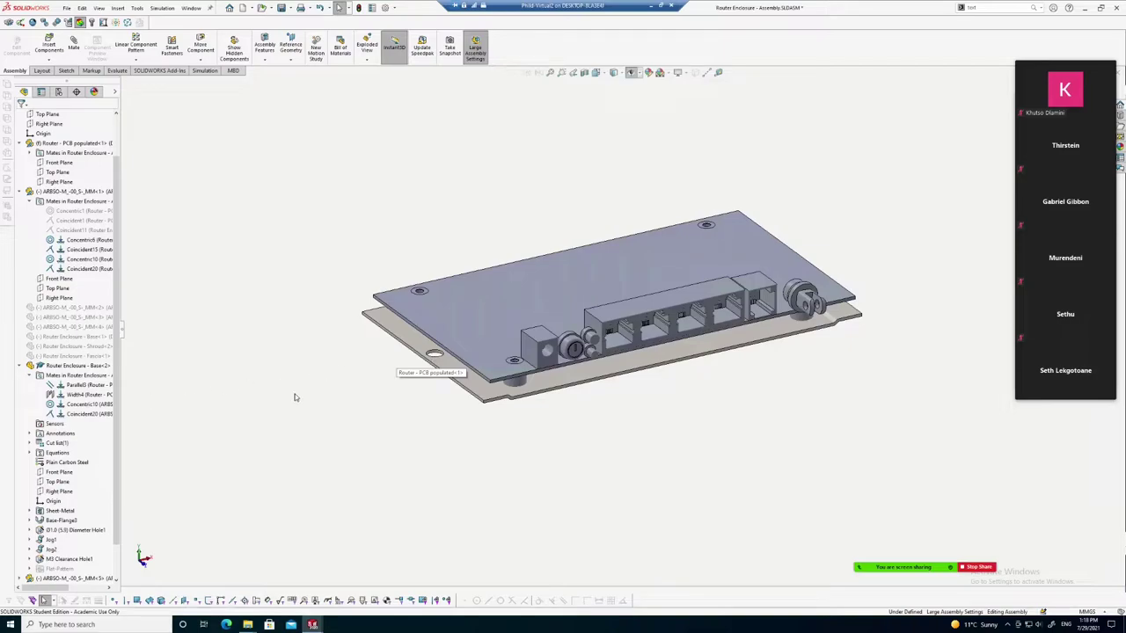
click(76, 404)
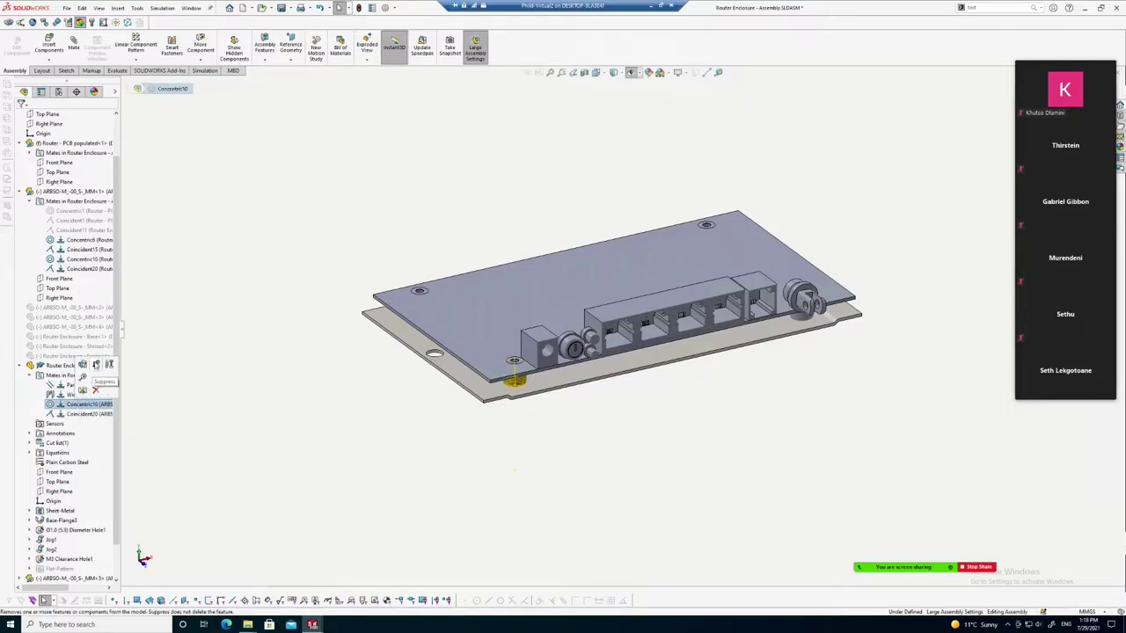
click(90, 371)
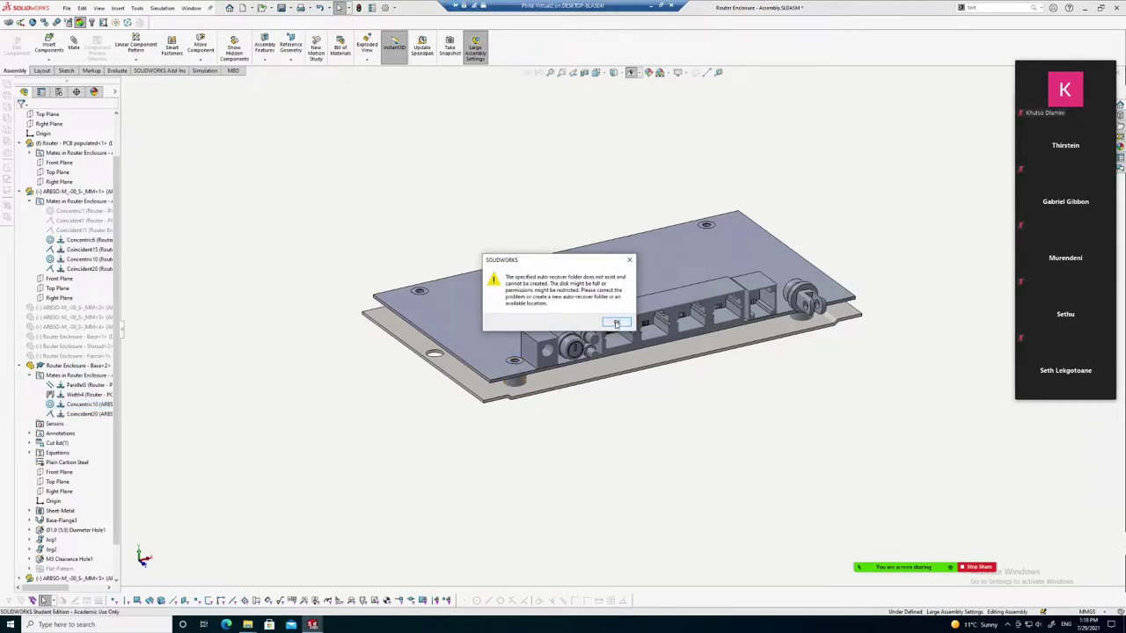
Dismiss the auto-recover warning, rebuild and save Router Enclosure, and exit full screen
click(616, 322)
key(ctrl+s)
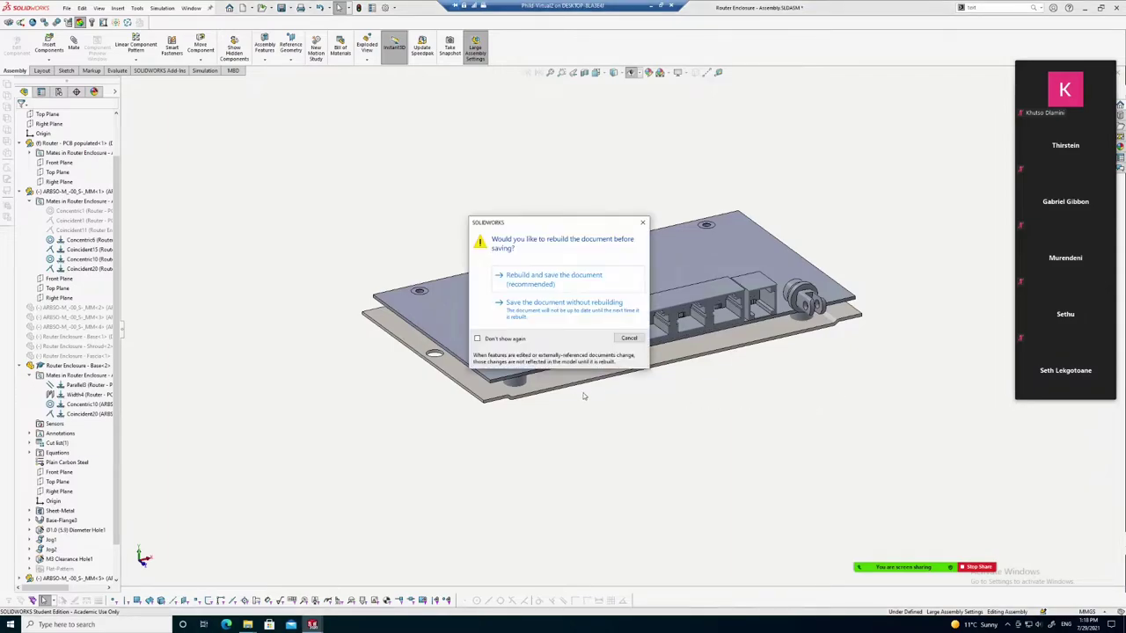
click(539, 291)
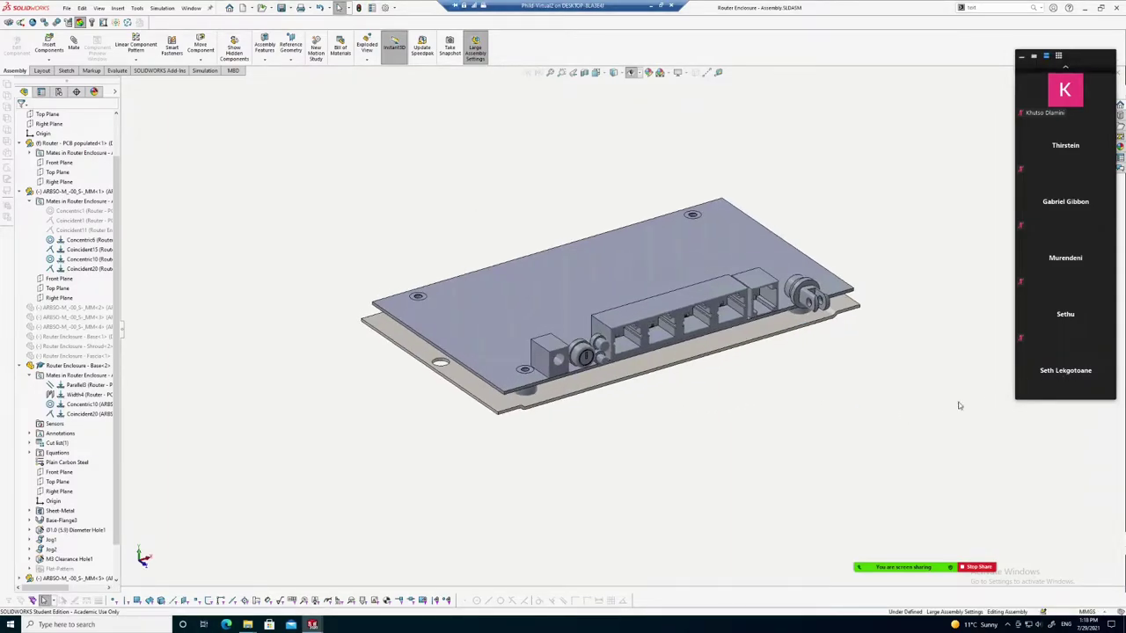
click(661, 6)
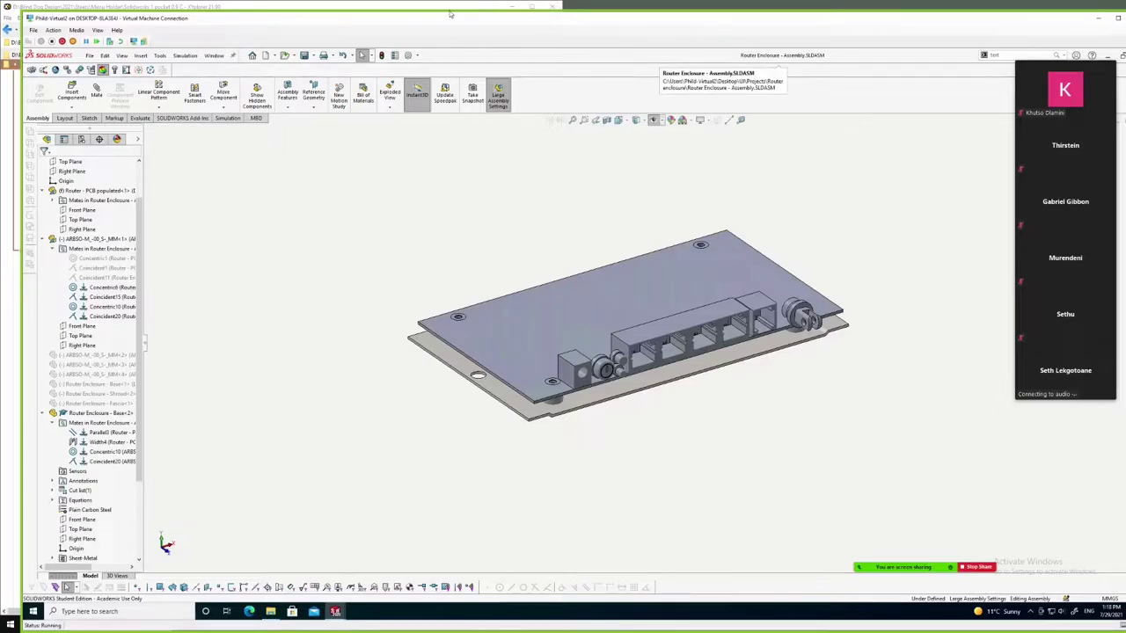
Minimize the Virtual Machine Connection window and switch to the Excel class register
click(421, 9)
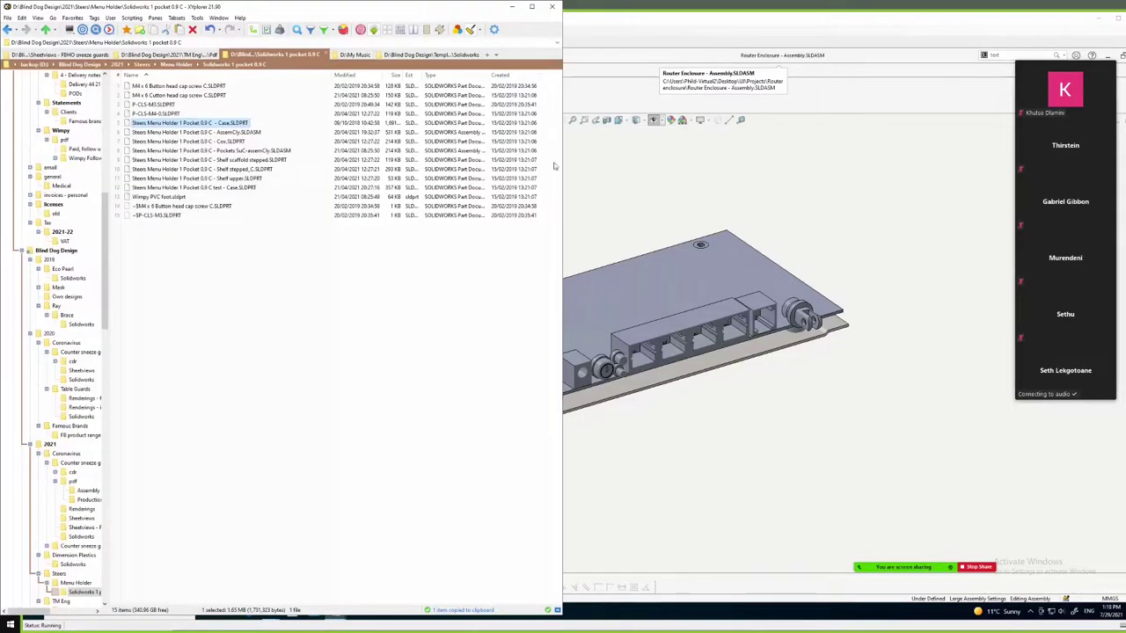
click(1096, 18)
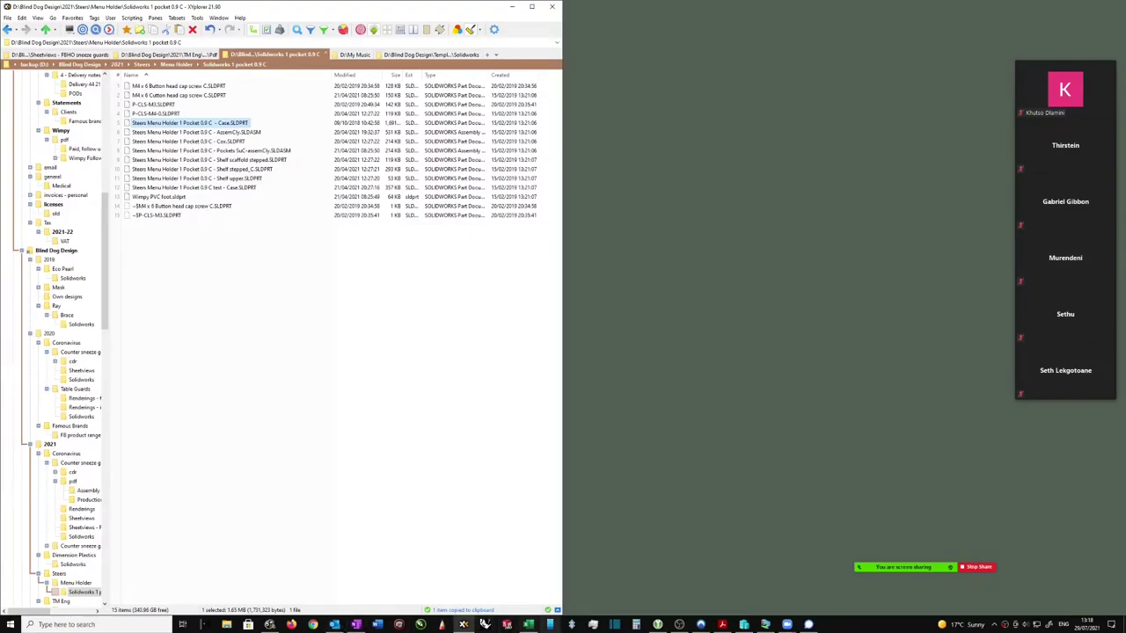
click(528, 625)
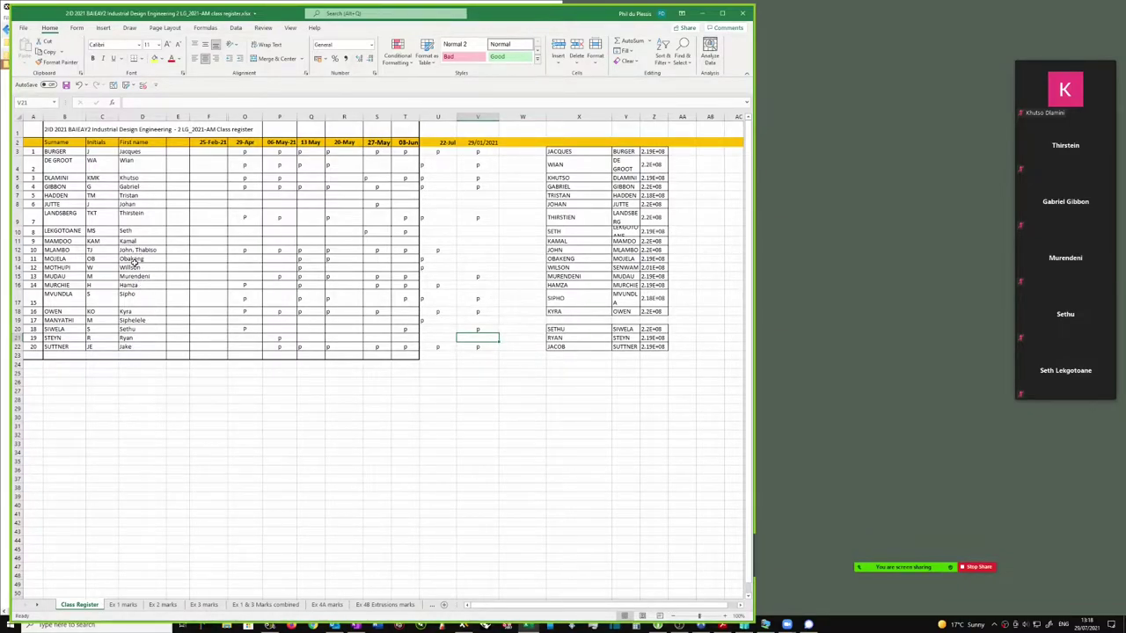
Enter 'p' in cell V10 for 29/07/2021, then return to the SOLIDWORKS virtual machine
click(484, 231)
text(0)
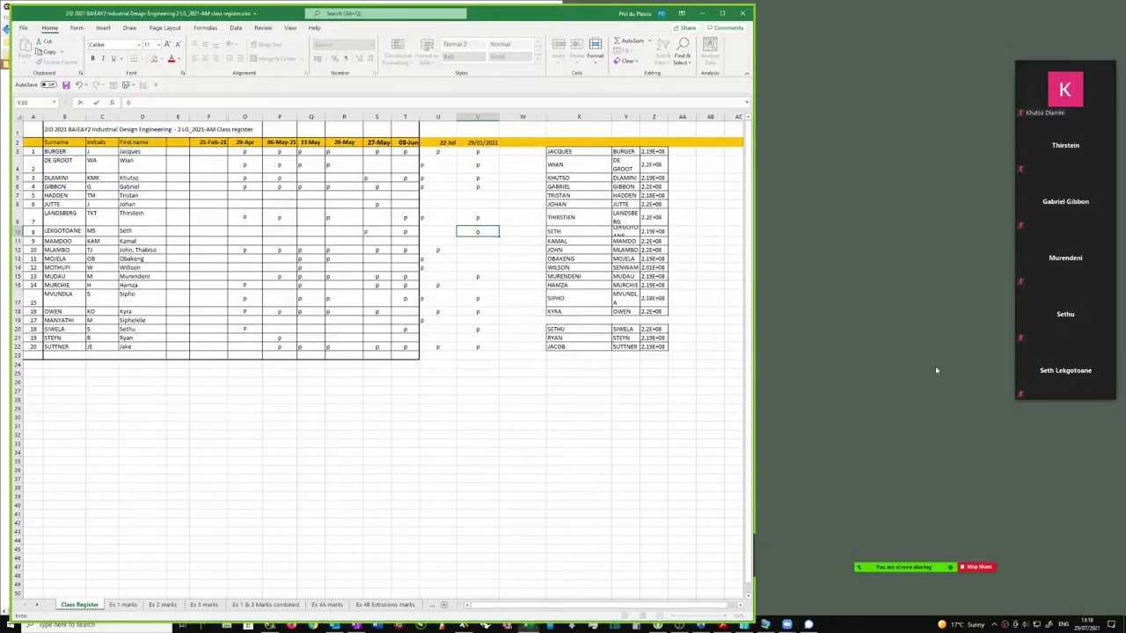
text(p)
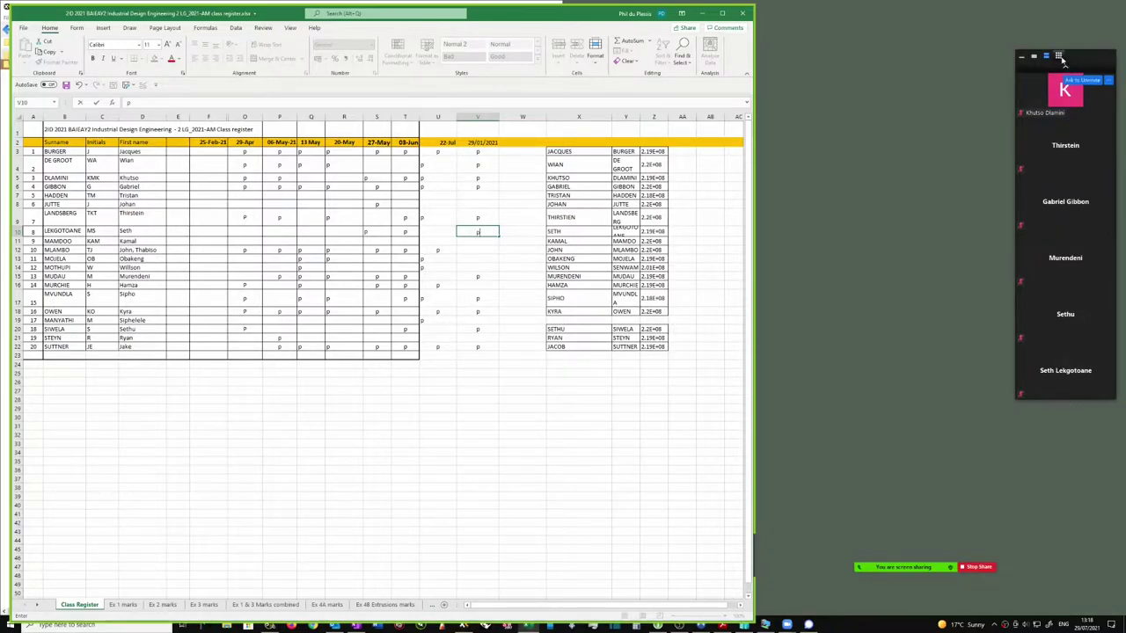
click(928, 326)
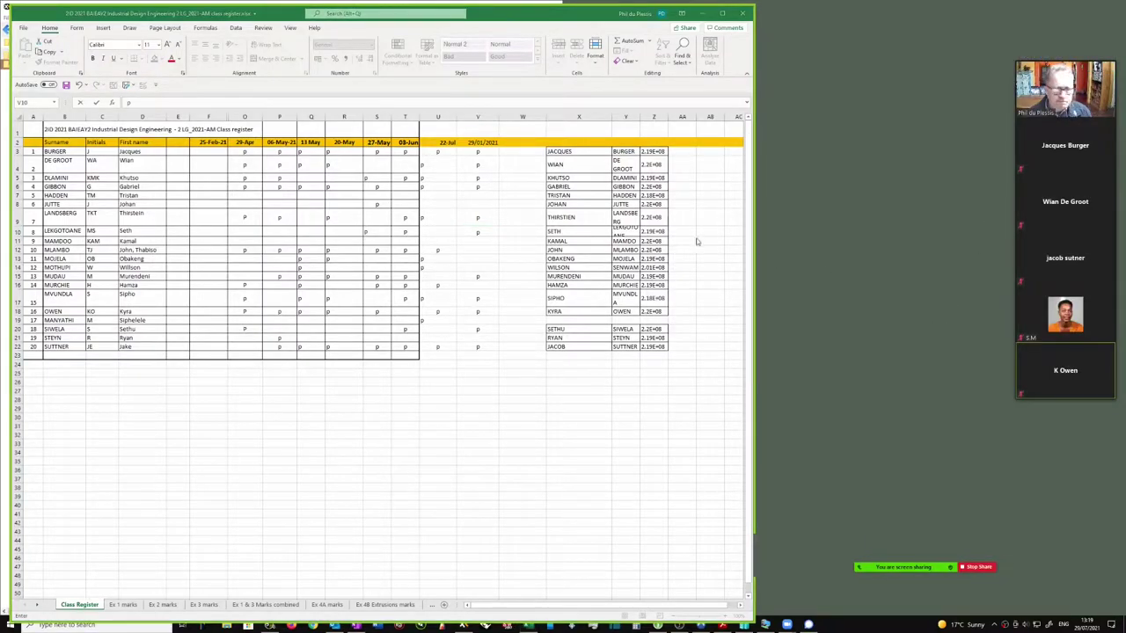
click(704, 13)
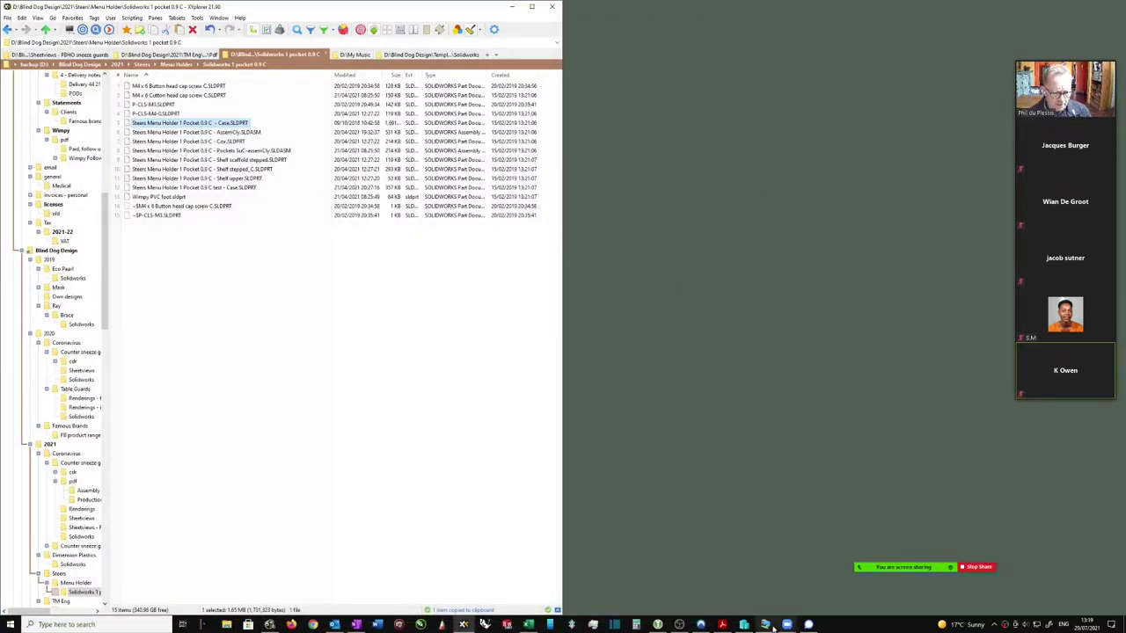
click(766, 625)
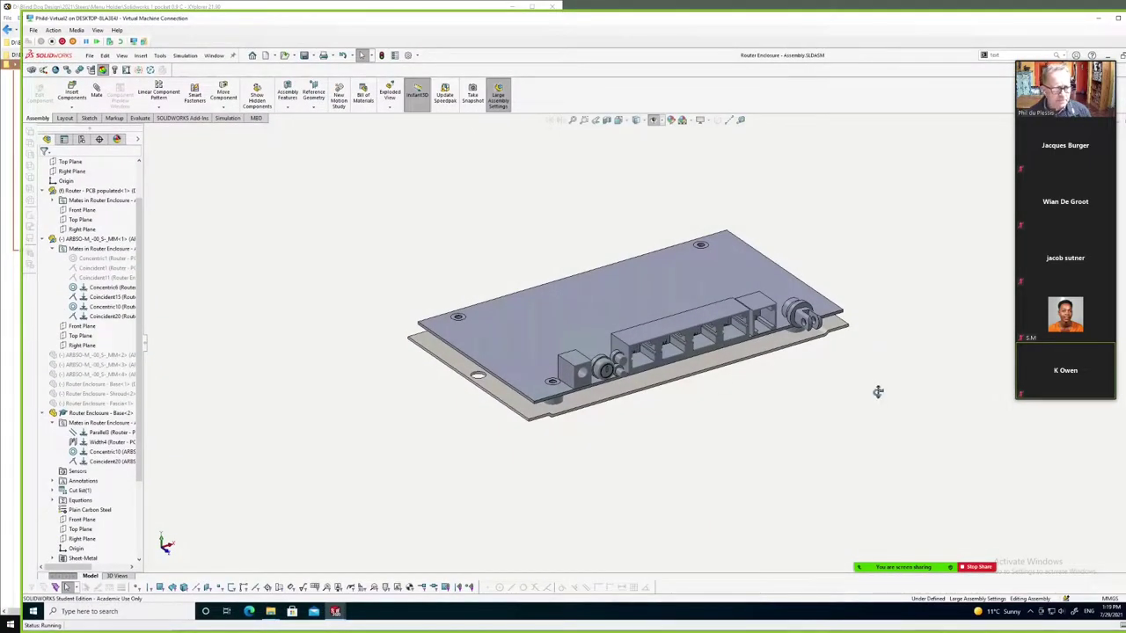
Orbit around the PCB on its standoffs, then collapse the Router Enclosure - Base<2> tree branch
mouse_move(877, 390)
middle_down()
mouse_move(895, 368)
mouse_move(887, 344)
mouse_move(849, 324)
mouse_move(858, 332)
middle_up()
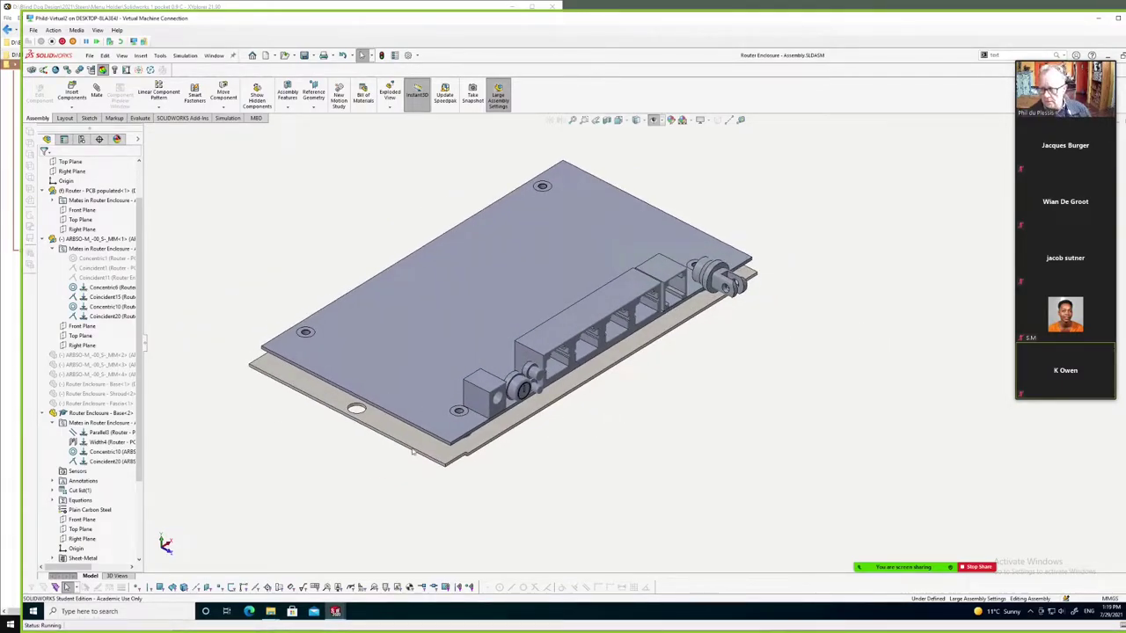
mouse_move(138, 352)
scroll(137, 466, down, 2)
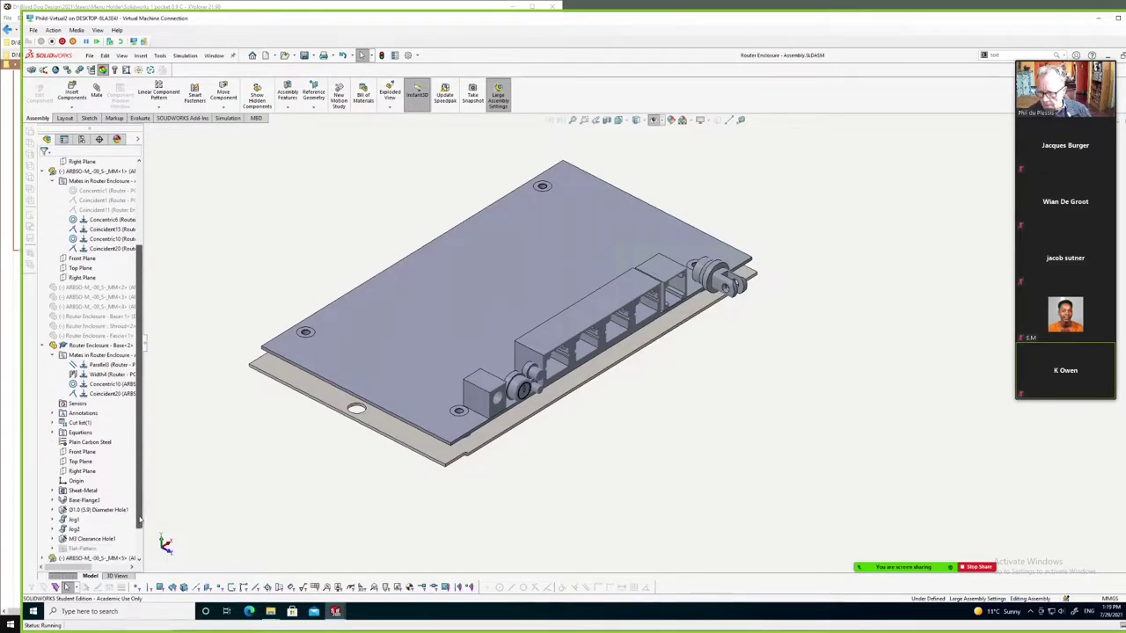
scroll(105, 449, down, 2)
mouse_move(298, 458)
middle_down()
mouse_move(415, 375)
mouse_move(440, 378)
middle_up()
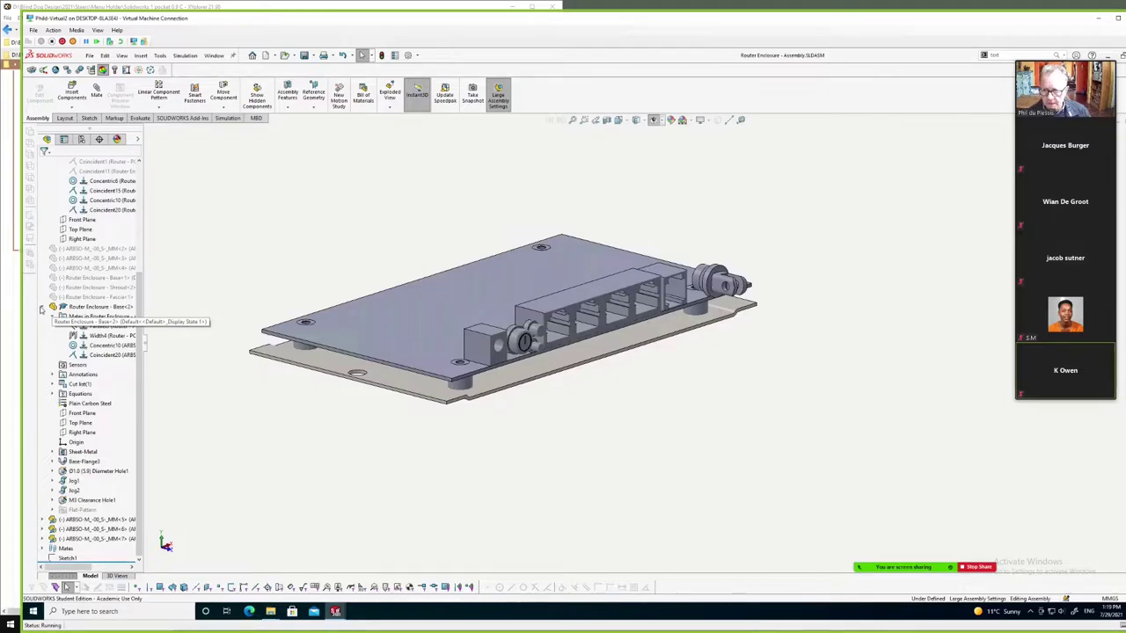
click(42, 308)
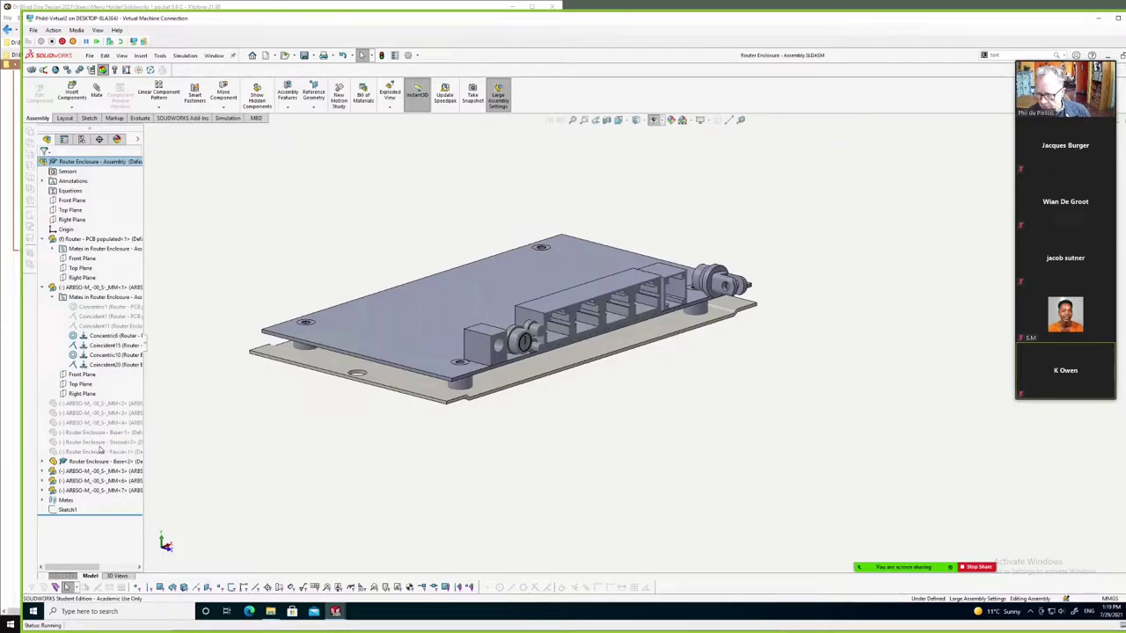
Unsuppress Shroud<2> and Fascia<1> and expand the Shroud's Mates folder
click(100, 444)
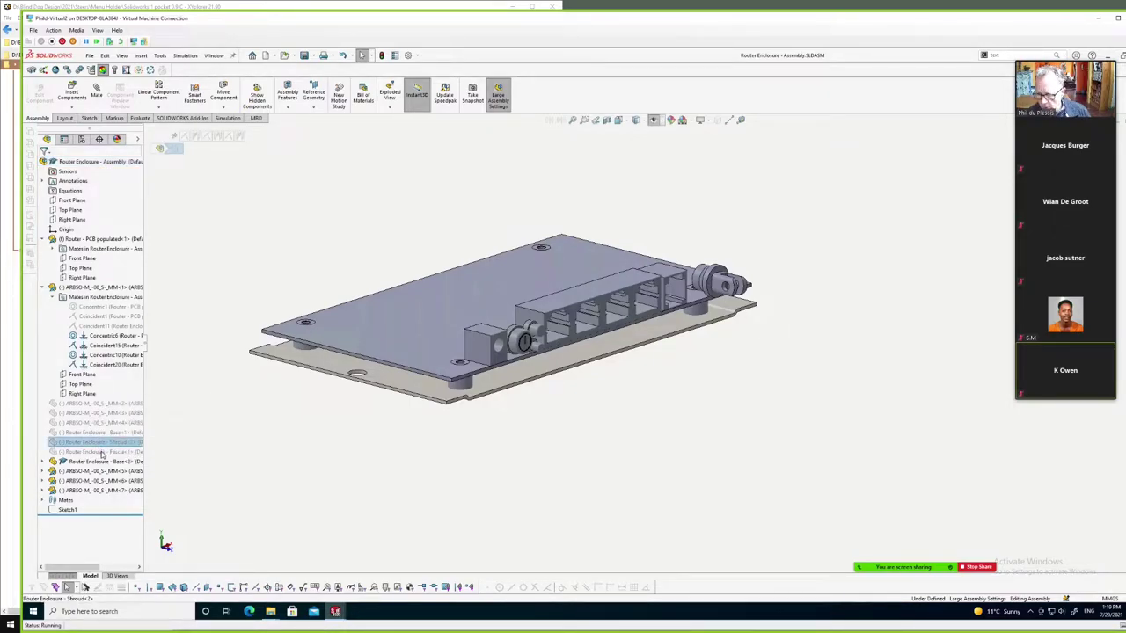
ctrl+click(103, 452)
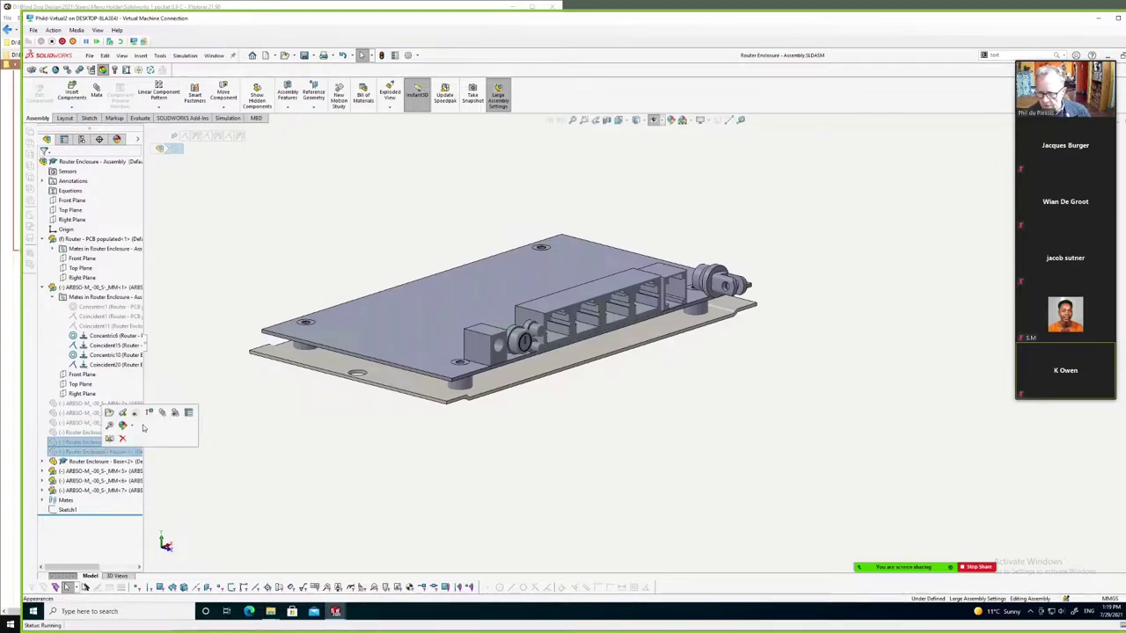
click(149, 412)
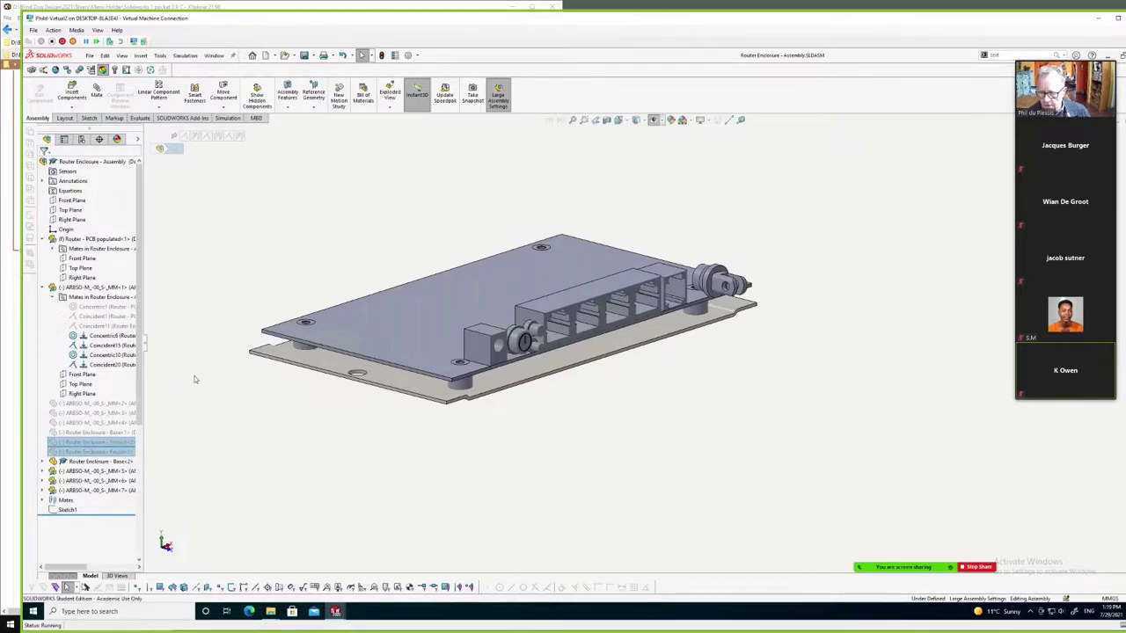
click(43, 444)
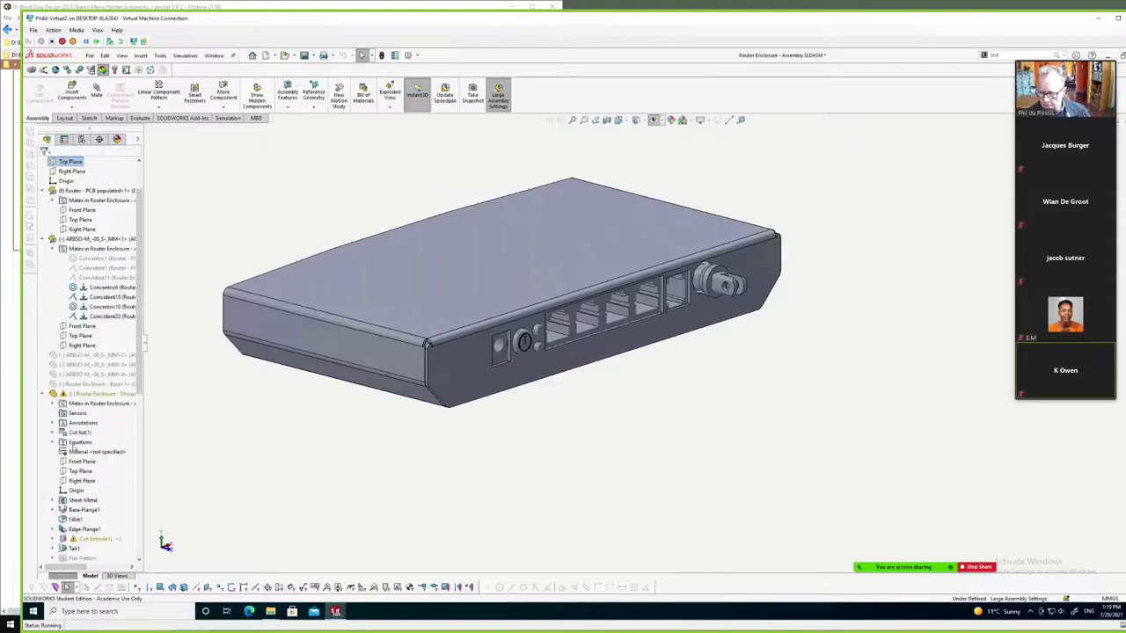
click(54, 403)
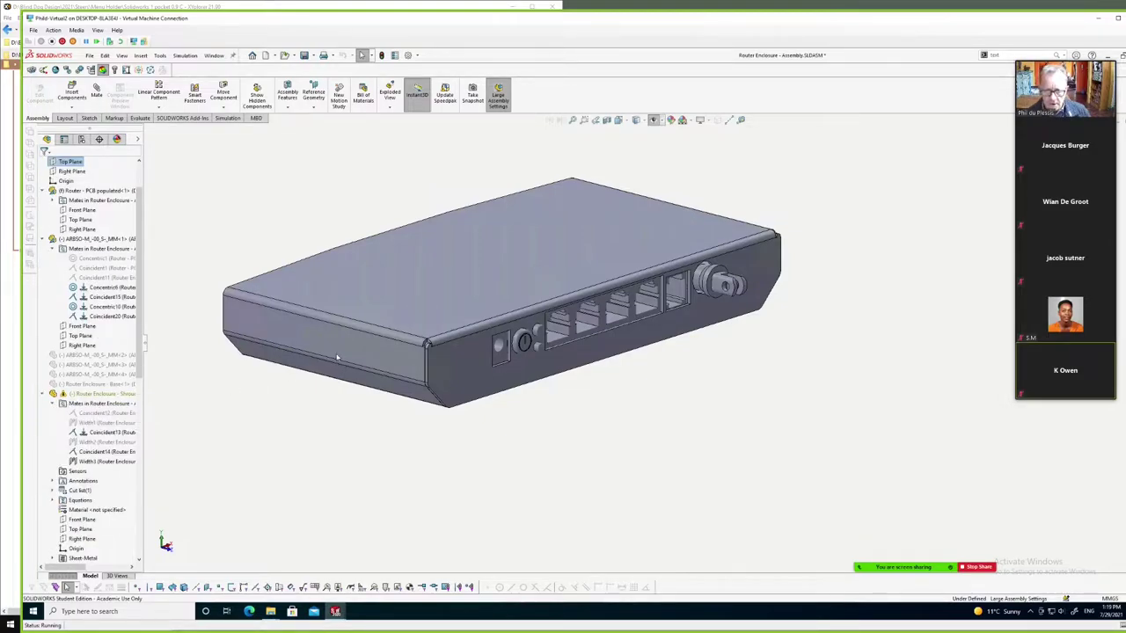
mouse_move(332, 354)
middle_down()
mouse_move(347, 384)
mouse_move(393, 403)
middle_up()
key(f)
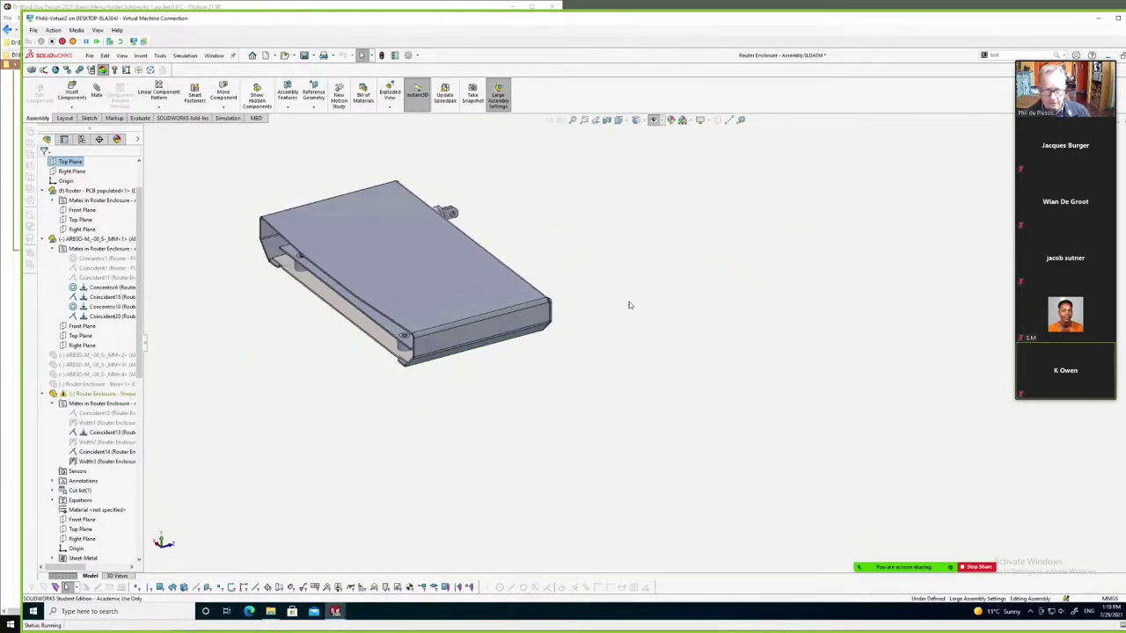
Delete mates Coincident12 through Width3, then select Fascia and zoom to fit
click(98, 413)
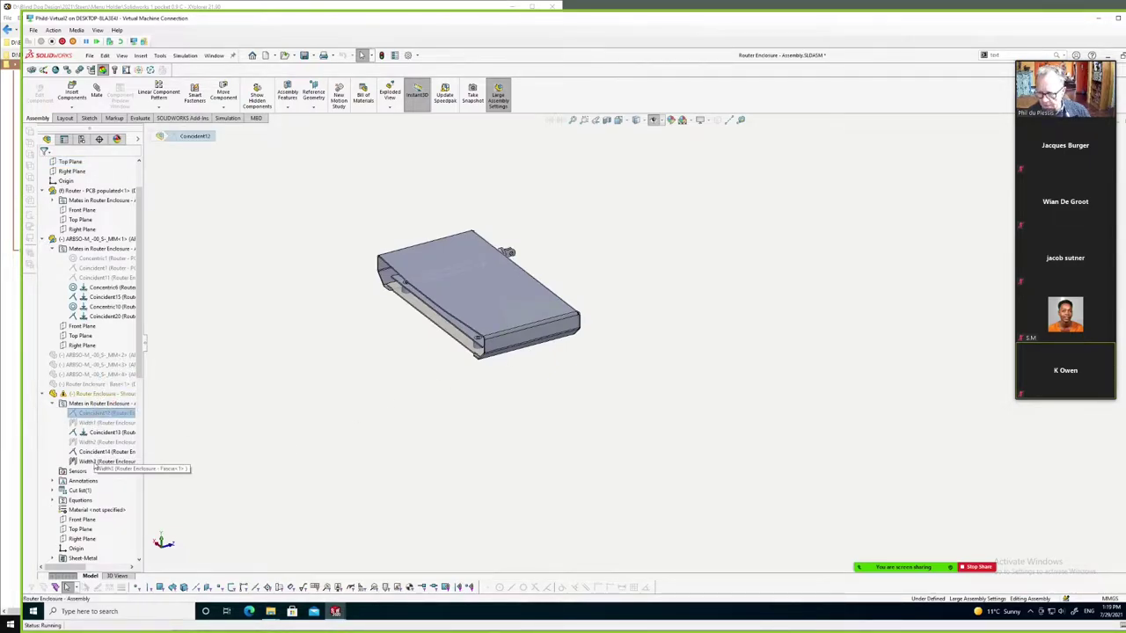
shift+click(94, 461)
click(112, 449)
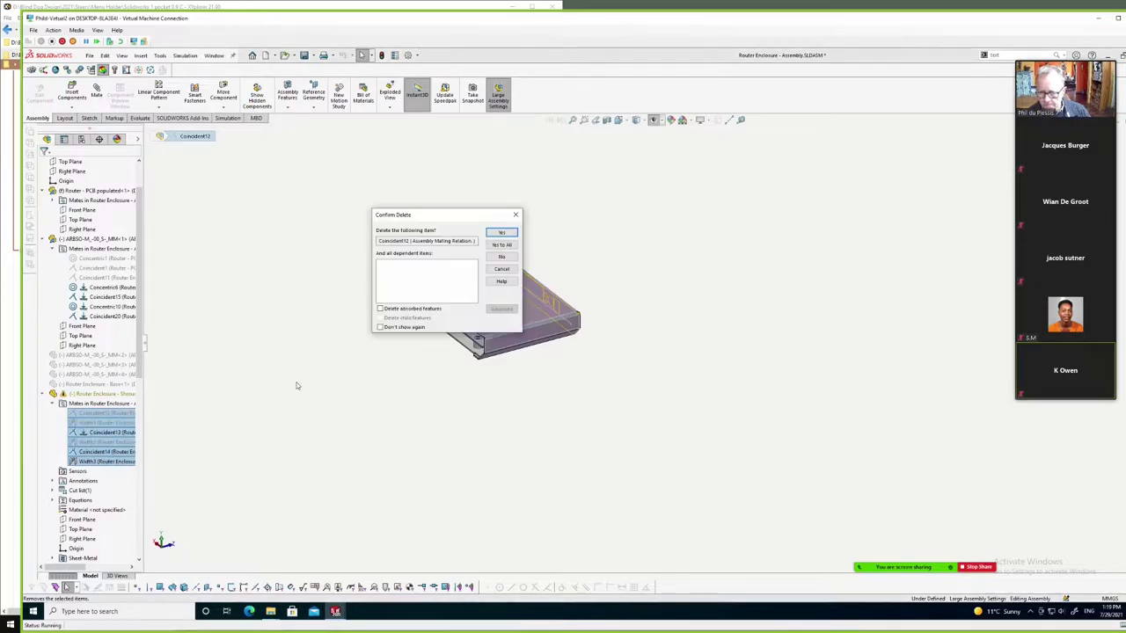
click(506, 244)
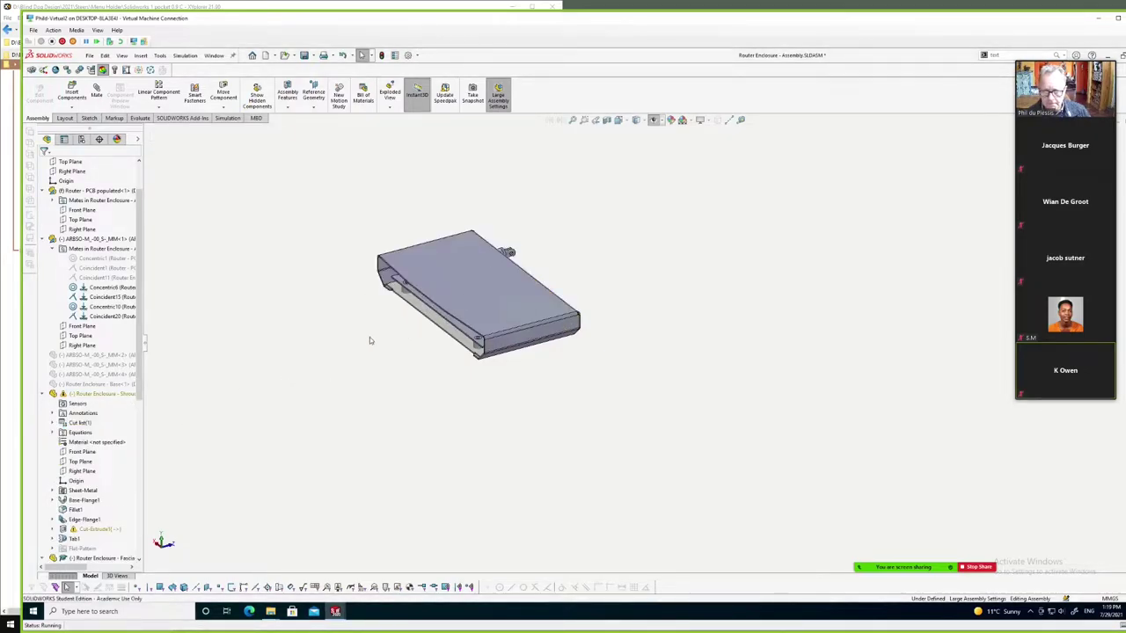
click(43, 395)
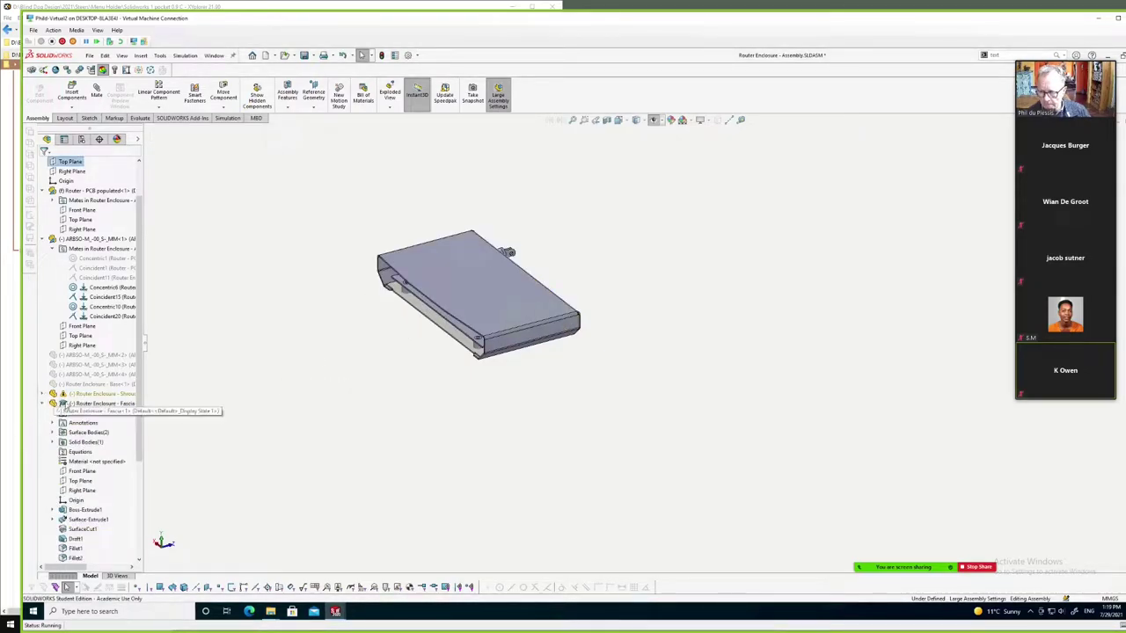
click(97, 404)
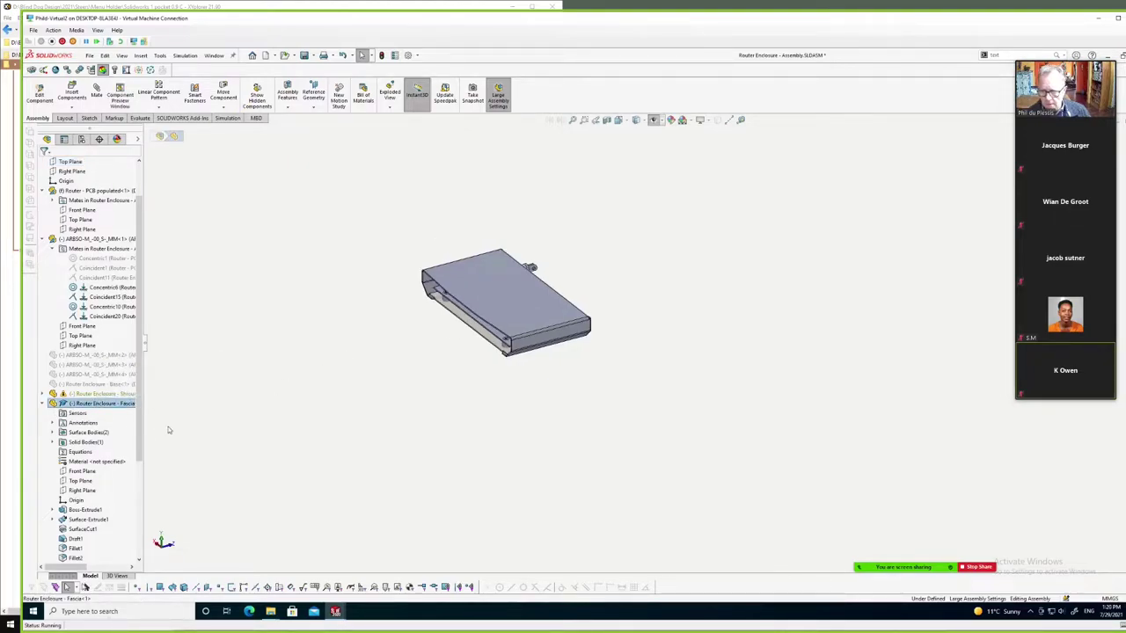
click(573, 121)
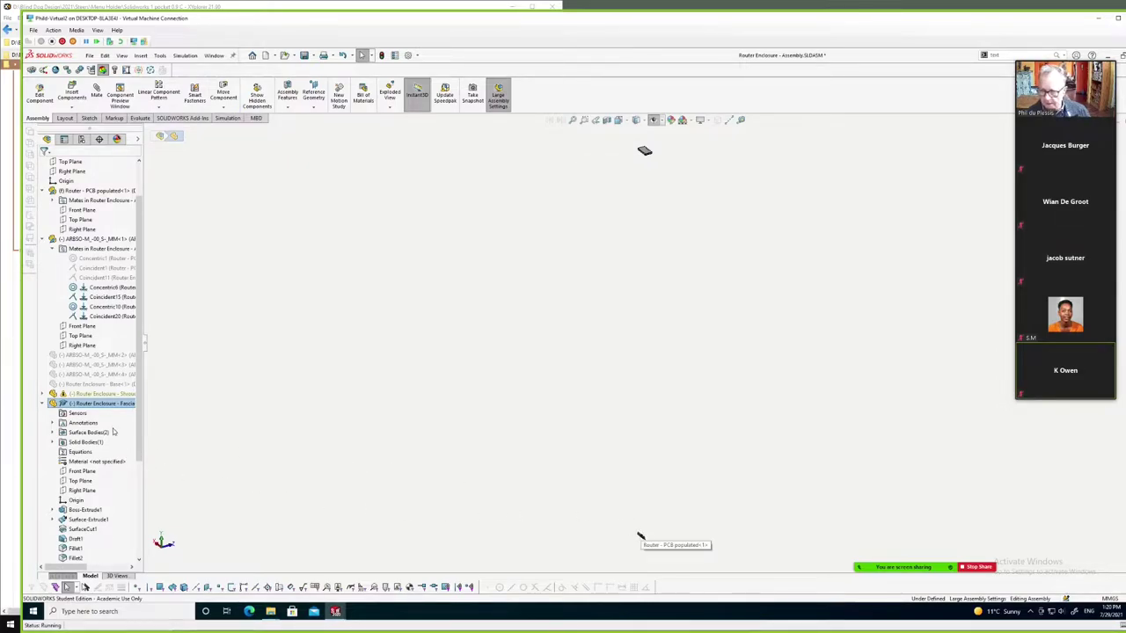
Delete Router Enclosure - Fascia with its dependent explode step, confirm, and zoom to fit
click(42, 404)
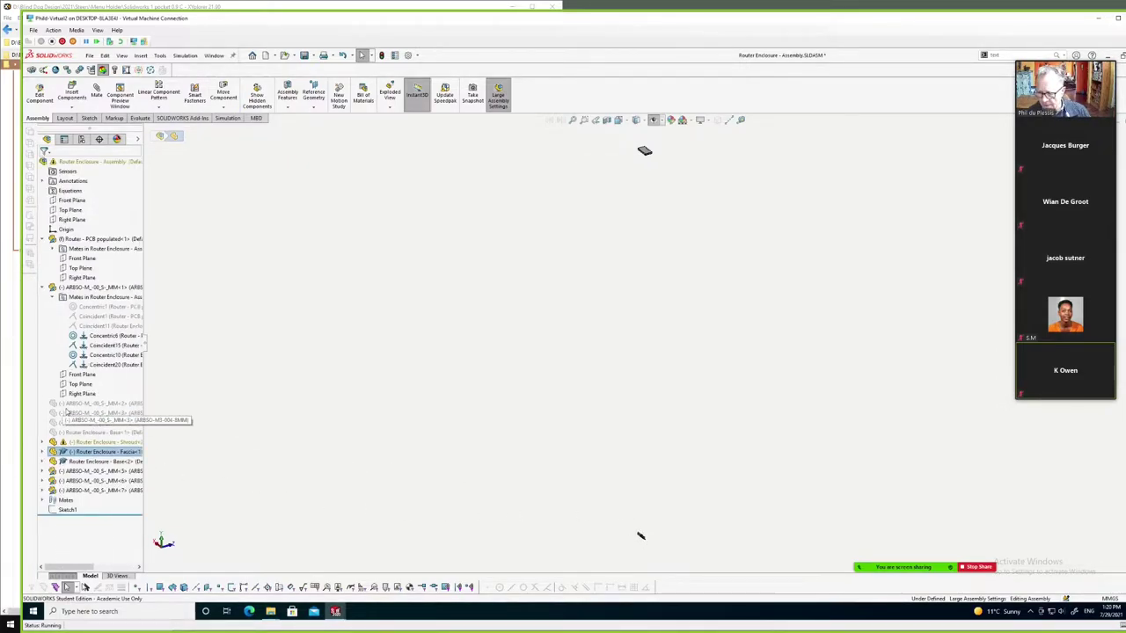
click(43, 453)
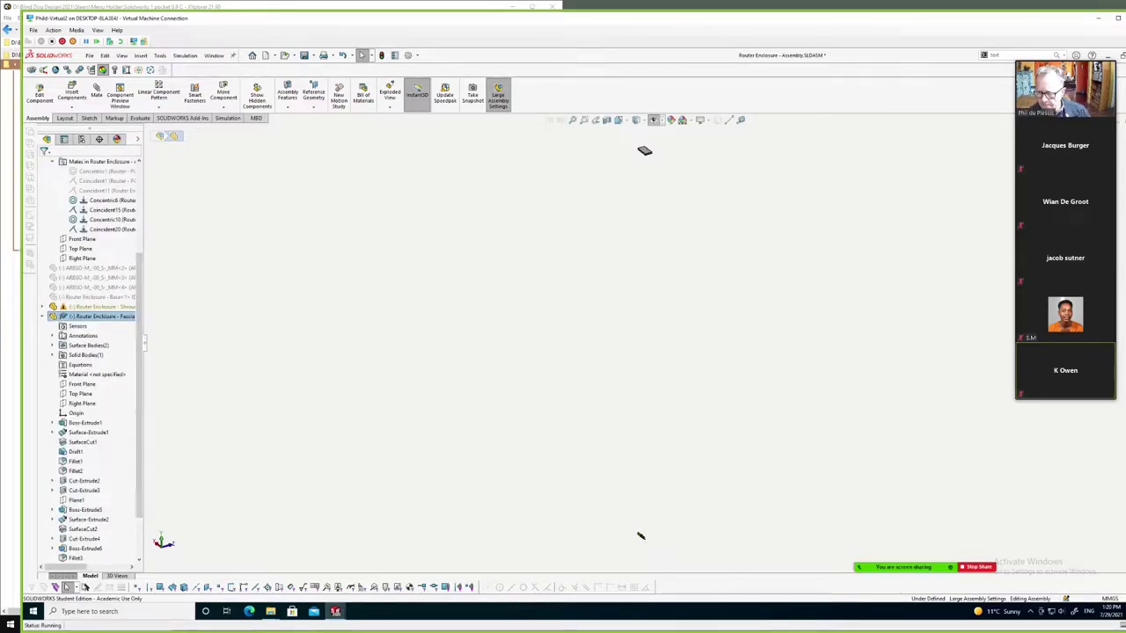
mouse_move(624, 517)
mouse_down()
mouse_move(655, 558)
mouse_move(642, 538)
mouse_up()
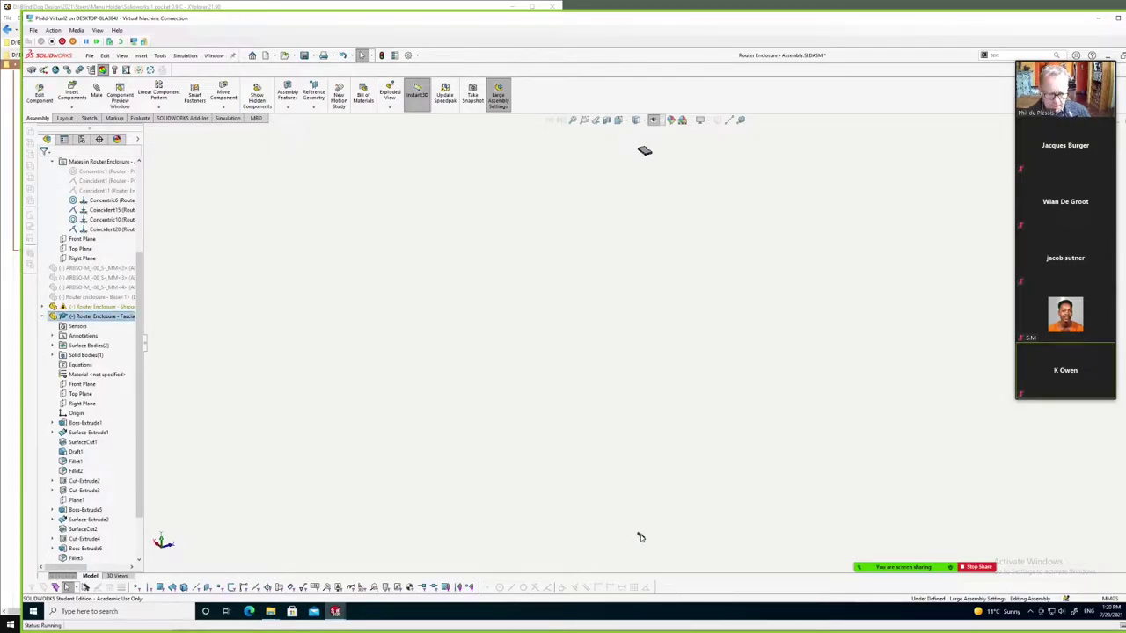
right_drag(640, 539, 642, 476)
key(Escape)
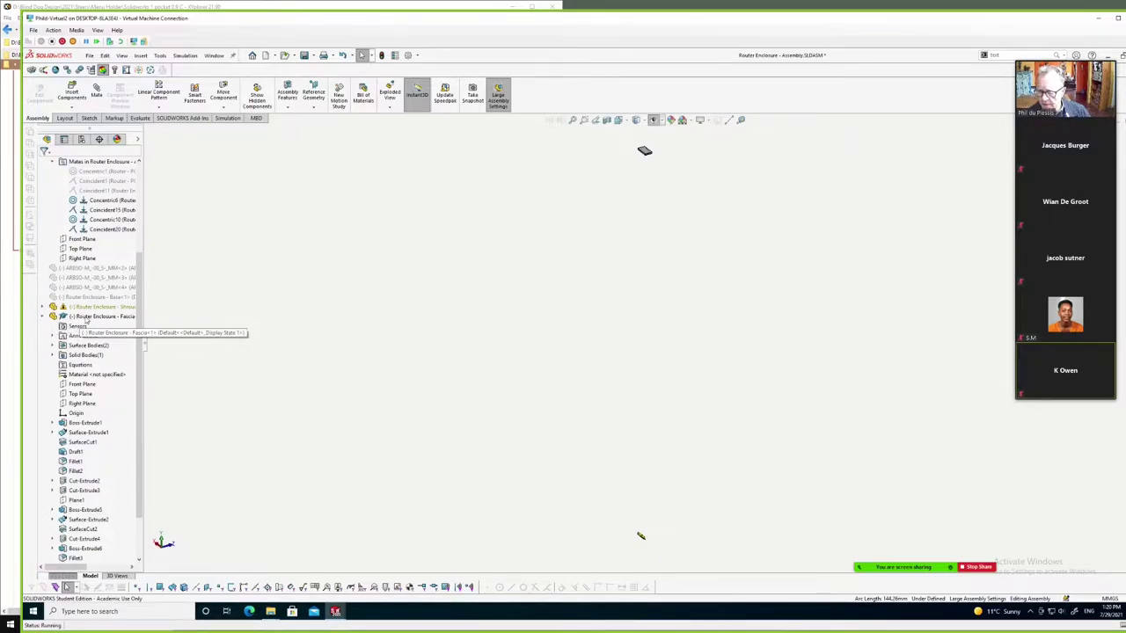
click(86, 318)
right_click(86, 319)
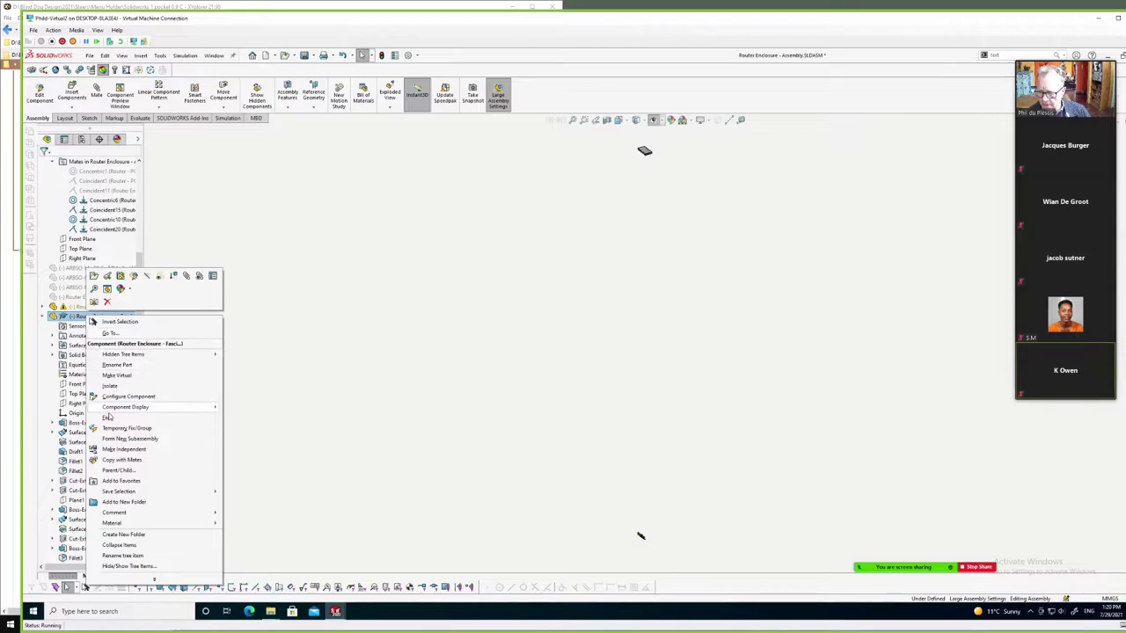
click(297, 403)
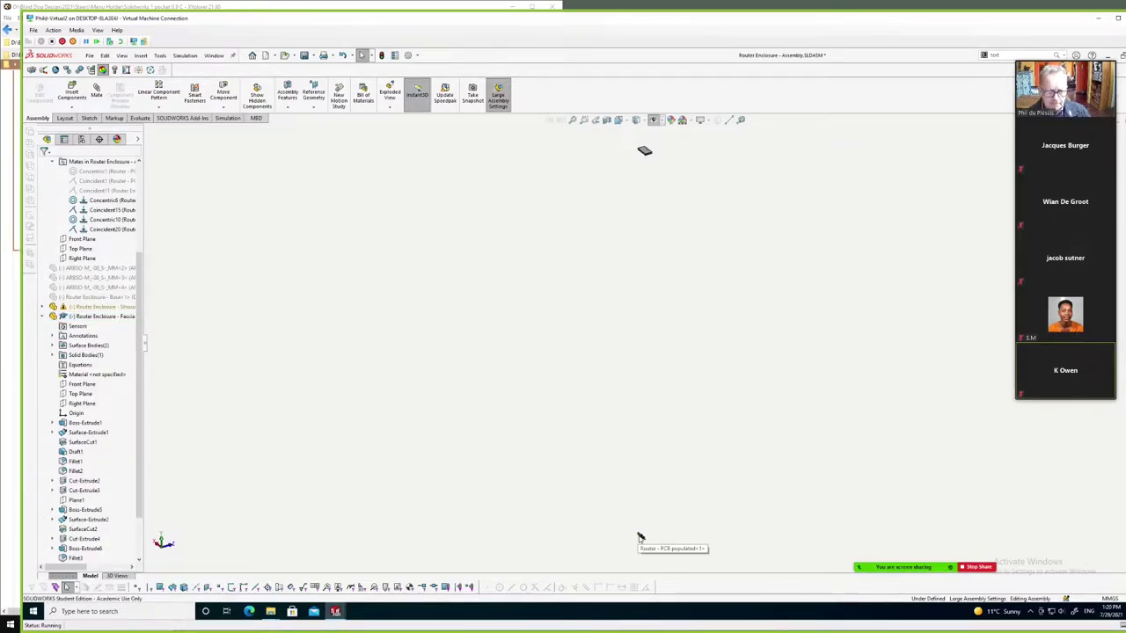
click(104, 317)
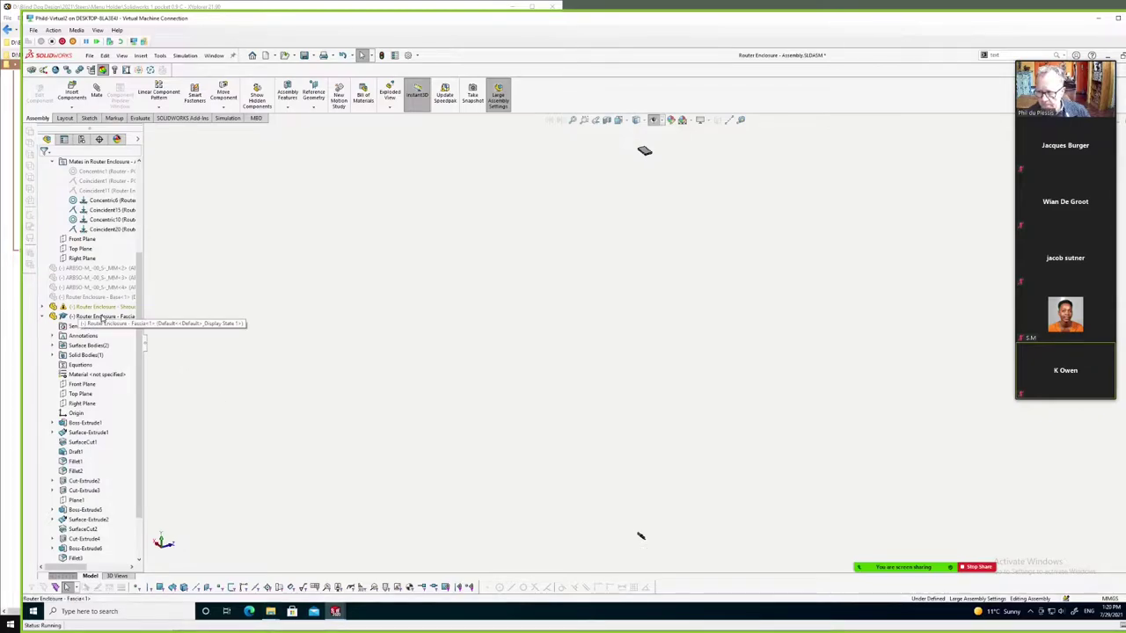
click(123, 302)
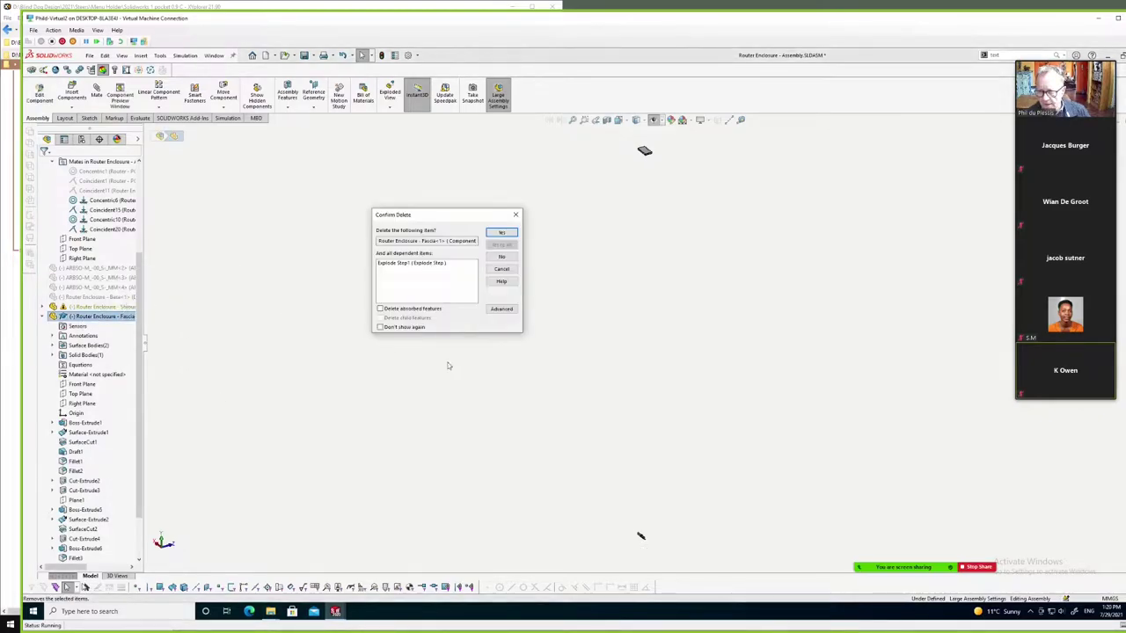
click(502, 232)
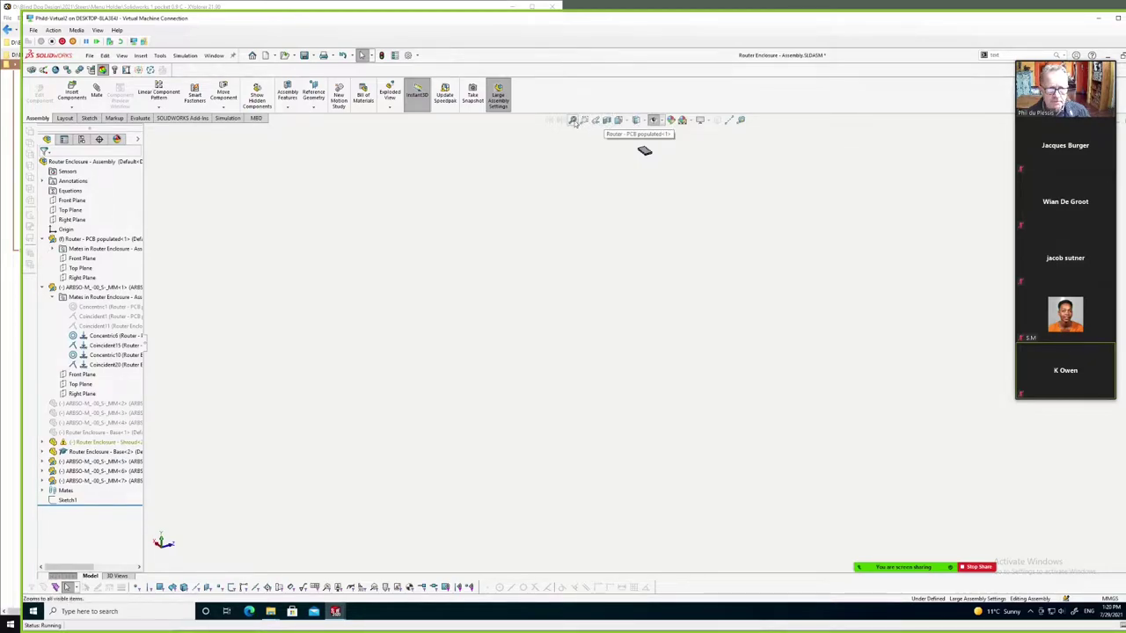
click(572, 120)
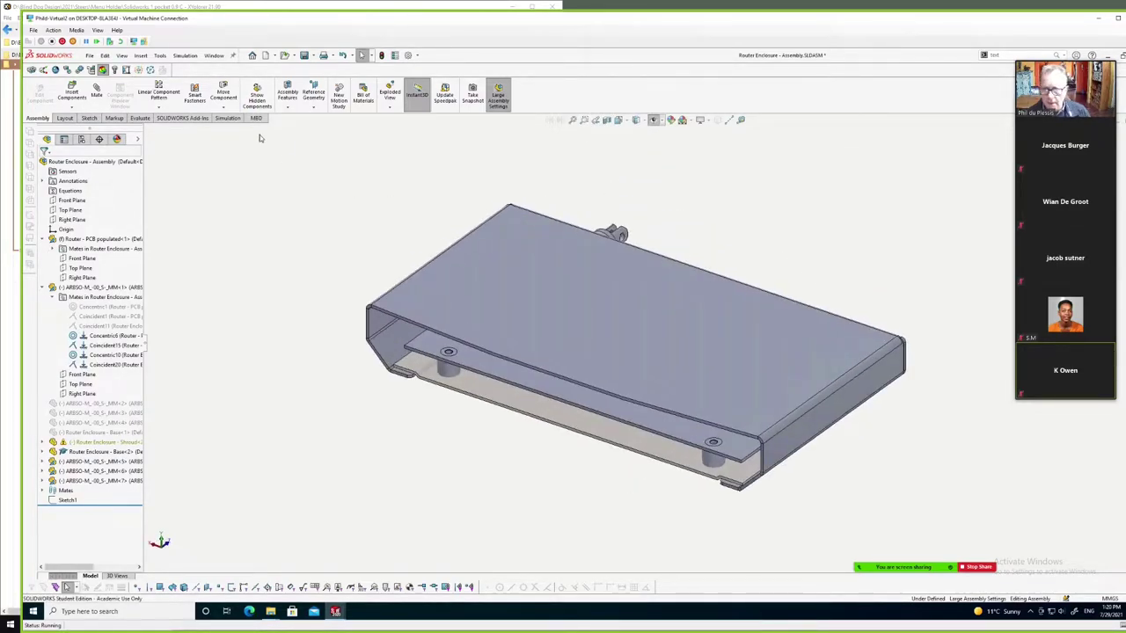
Trial-place Router Enclosure - Fascia.SLDPRT, undo it with Ctrl+Z, and make the VM full-screen
click(72, 92)
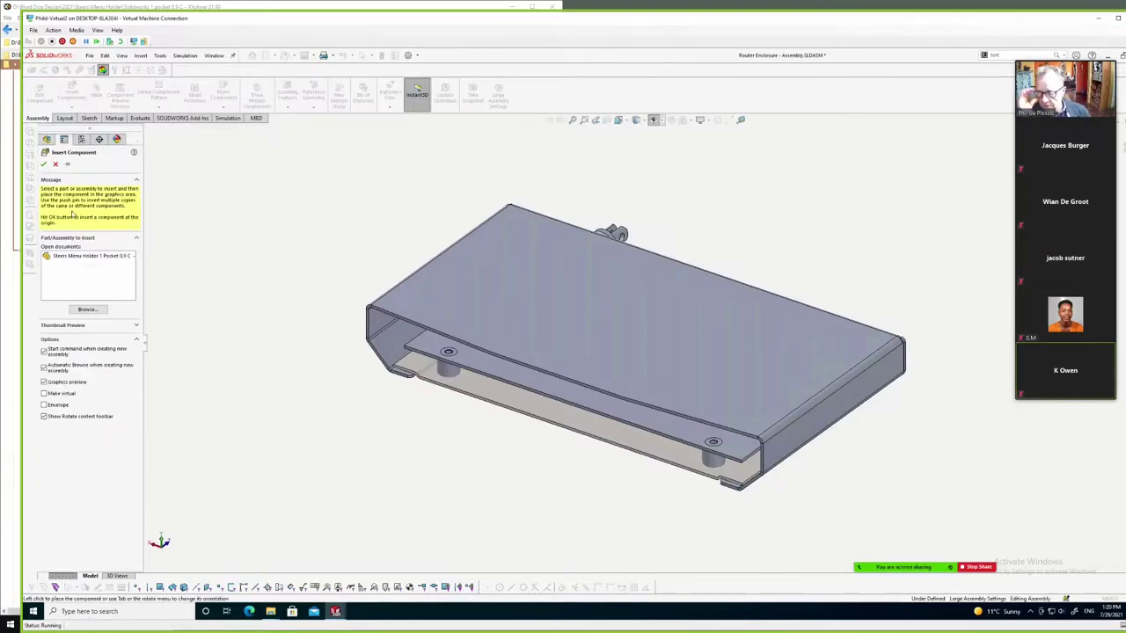
click(87, 309)
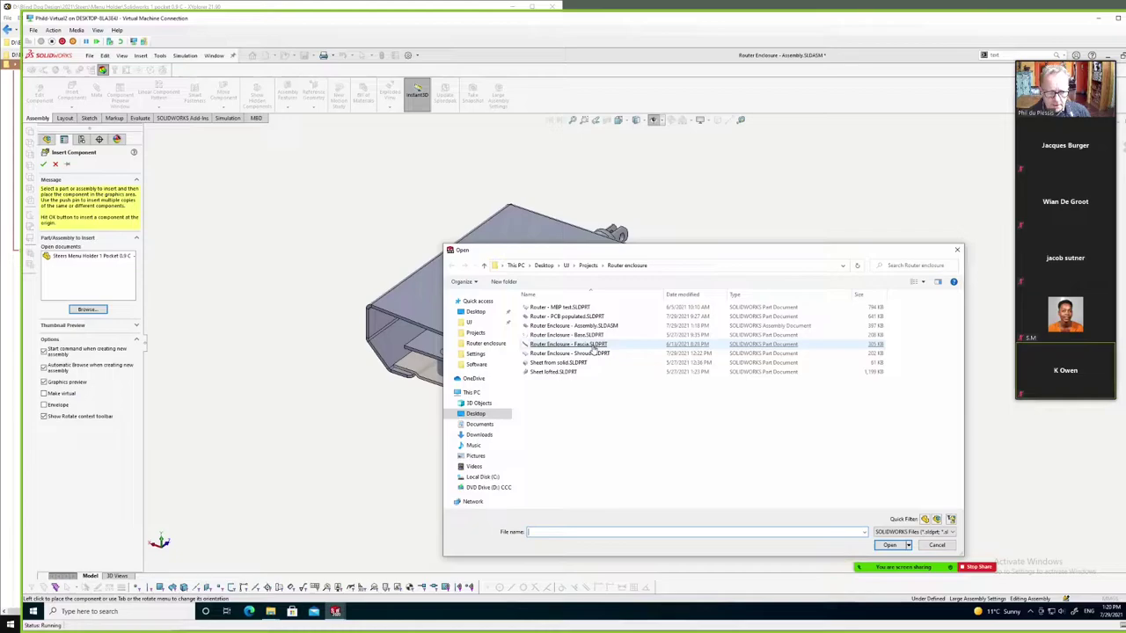
double_click(594, 347)
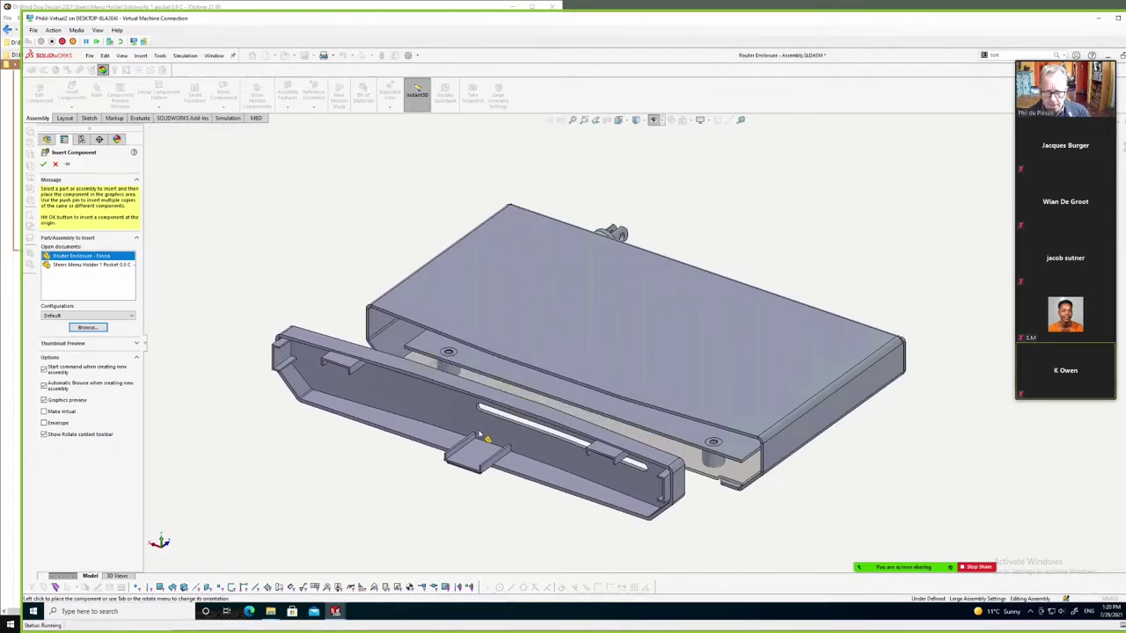
click(479, 436)
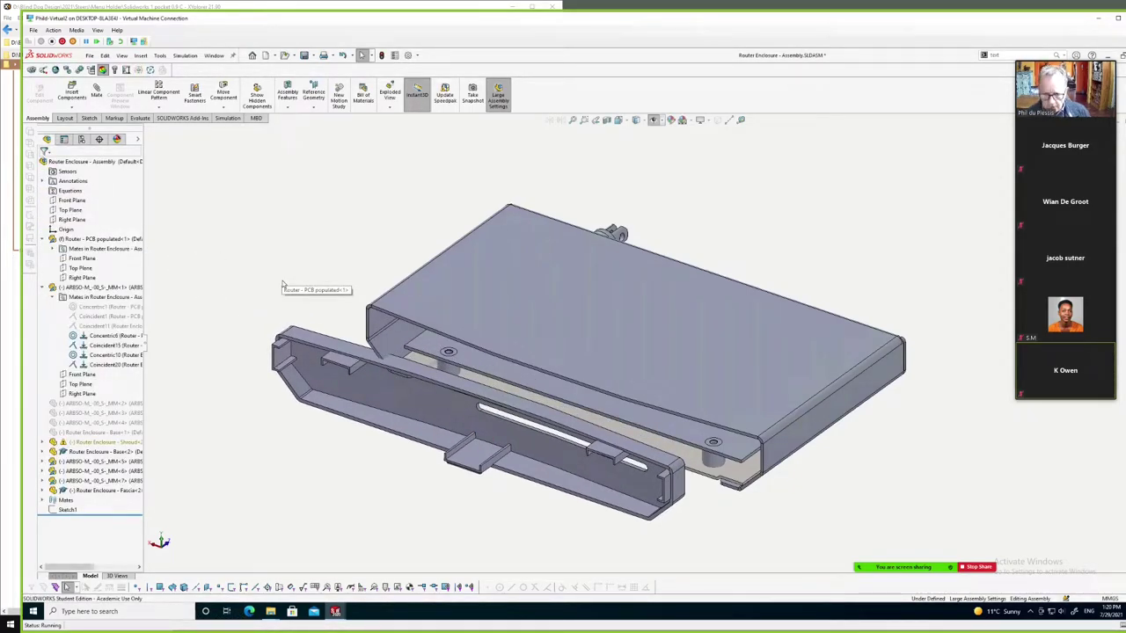
key(ctrl+z)
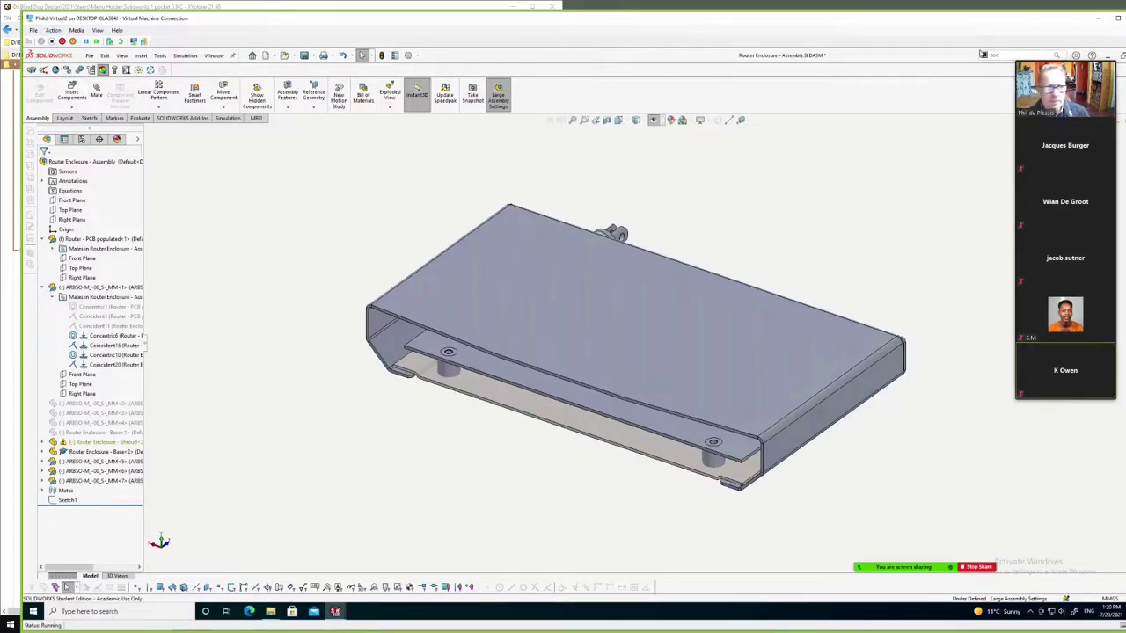
key(ctrl+alt+Break)
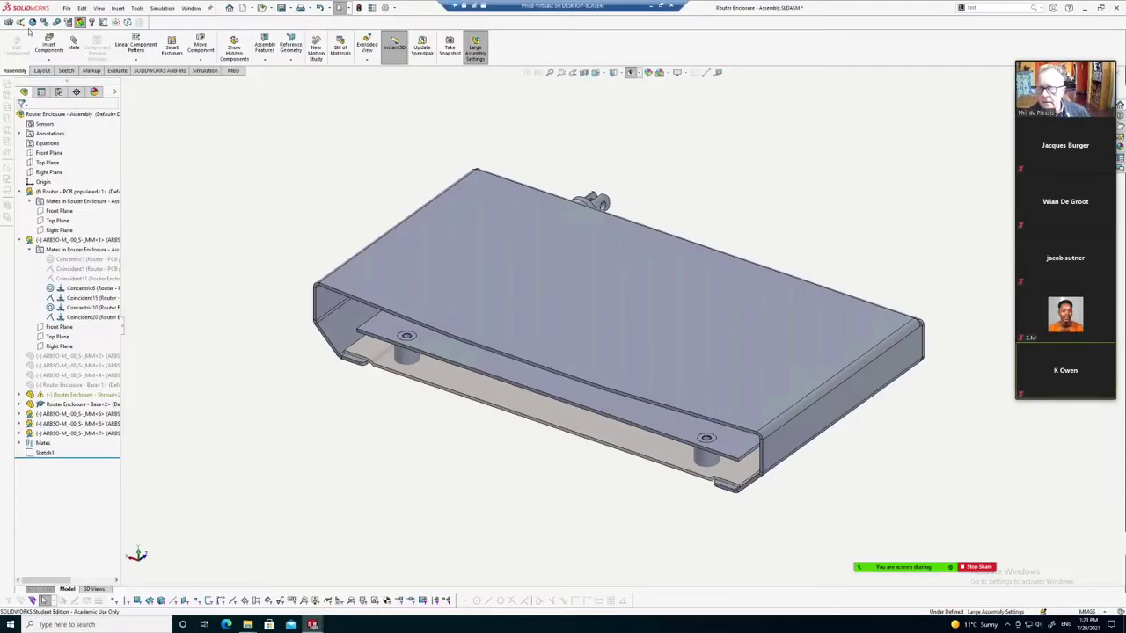
Start inserting Router Enclosure - Fascia.SLDPRT again as an unplaced preview
click(69, 8)
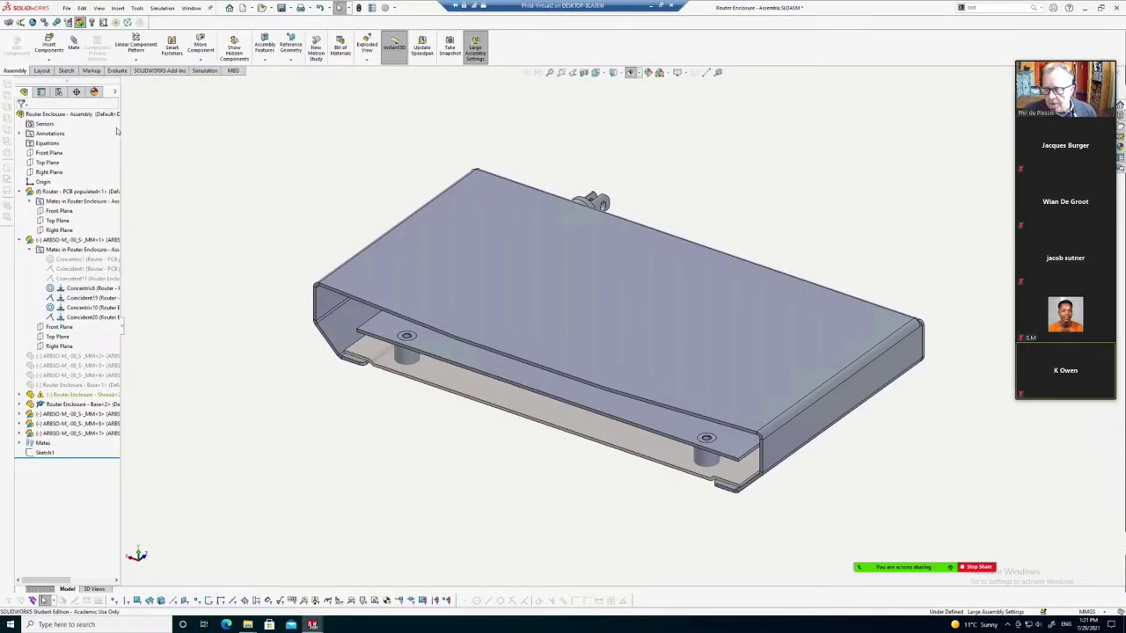
key(Escape)
click(50, 46)
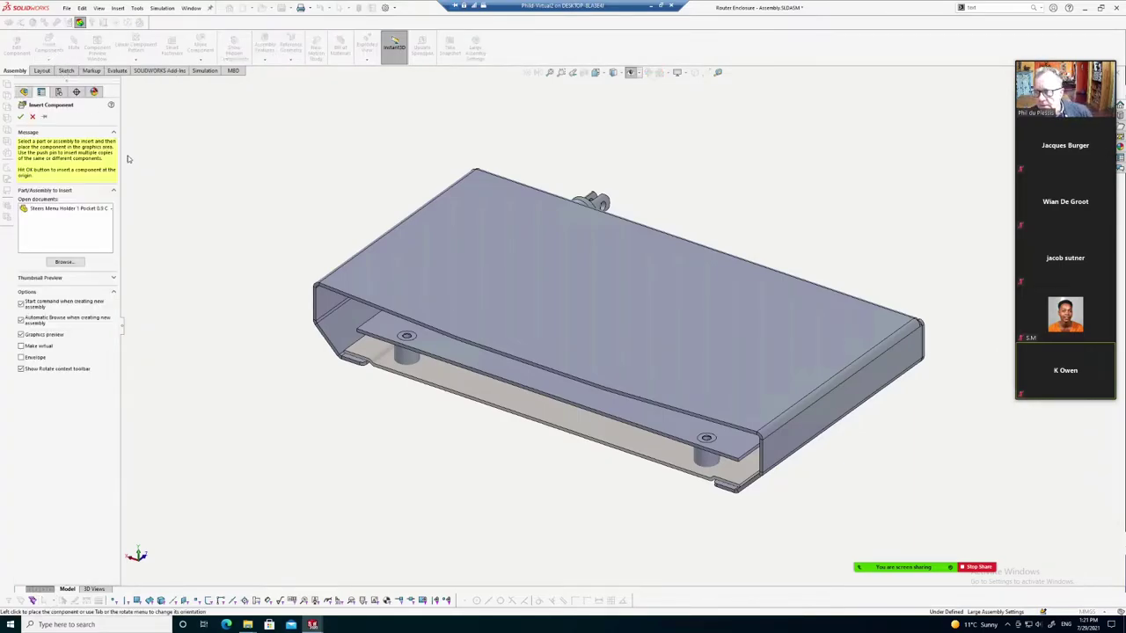
click(65, 261)
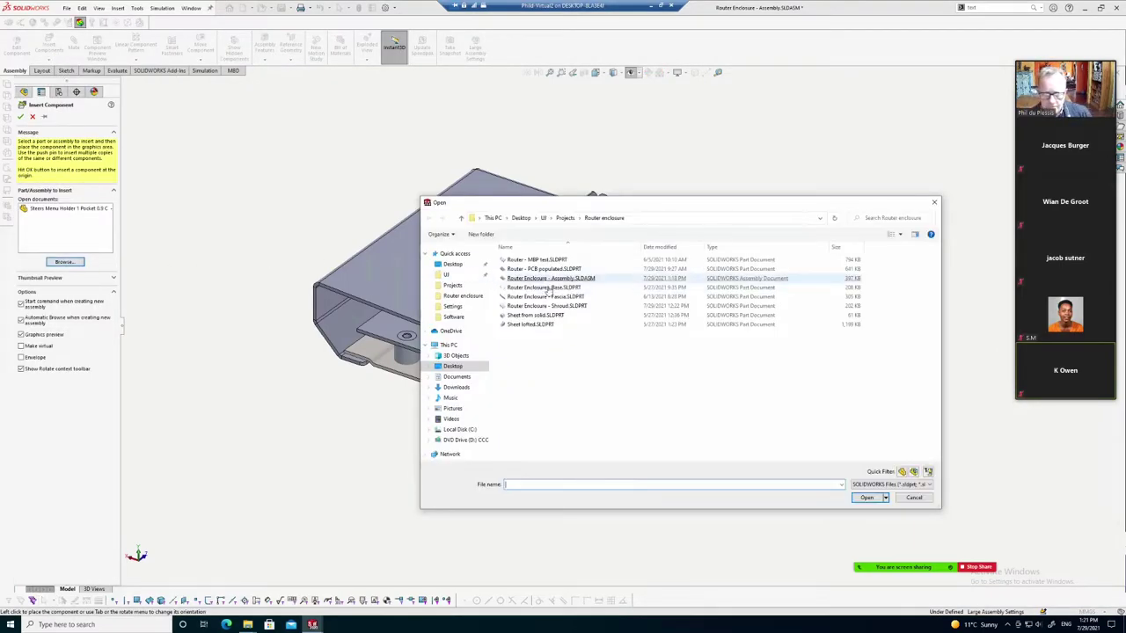
double_click(570, 300)
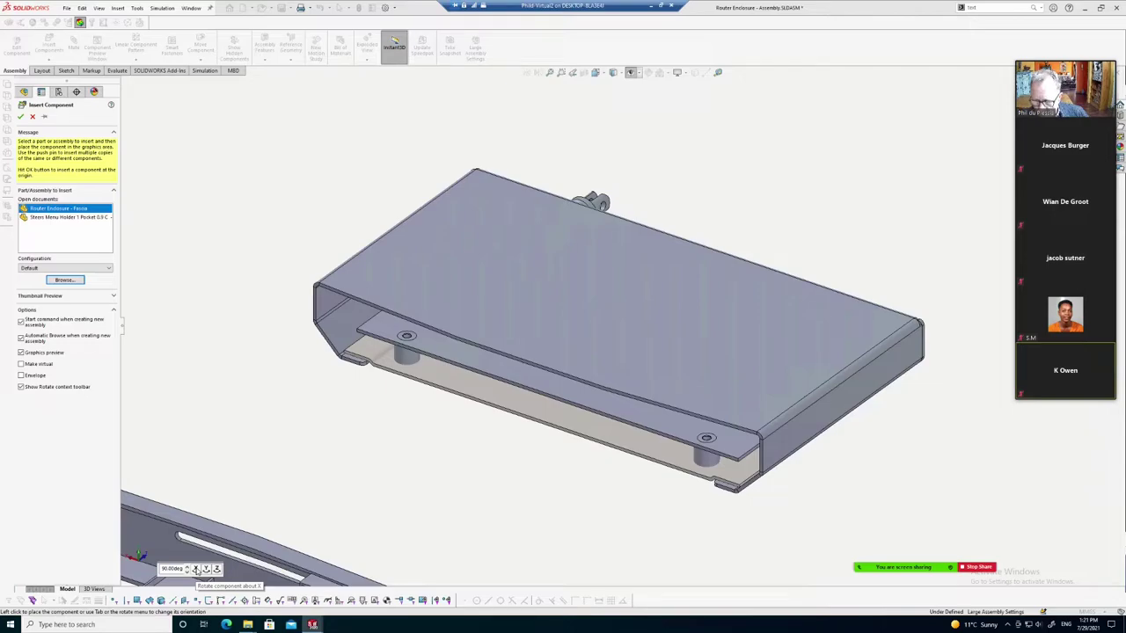
Rotate the Fascia preview in 90° steps until its open inner side faces the enclosure
click(197, 570)
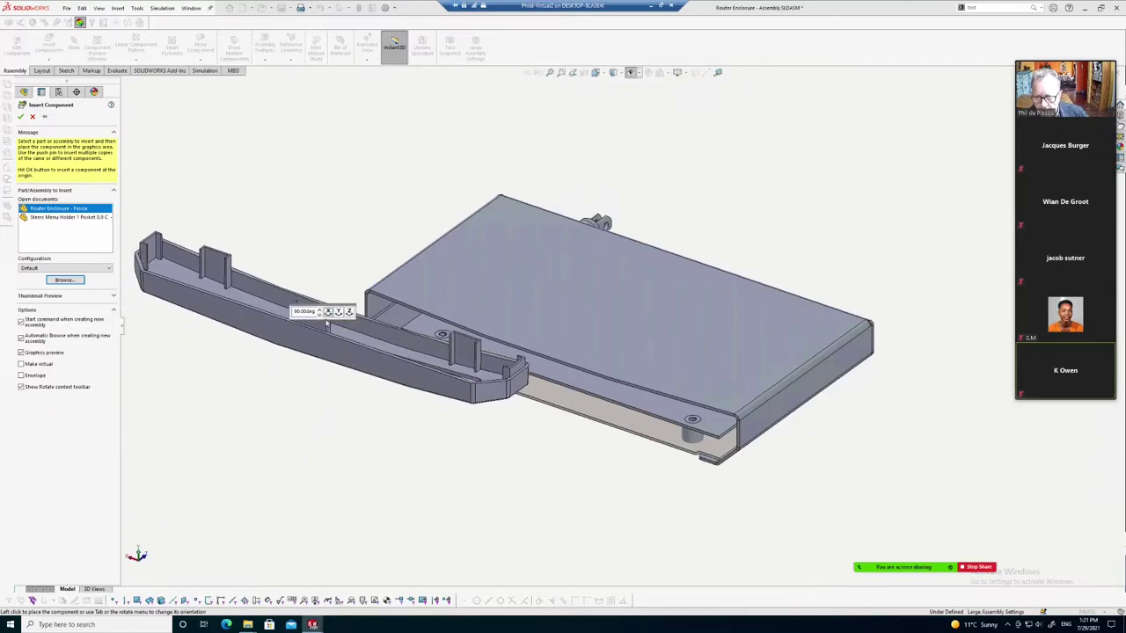
click(330, 312)
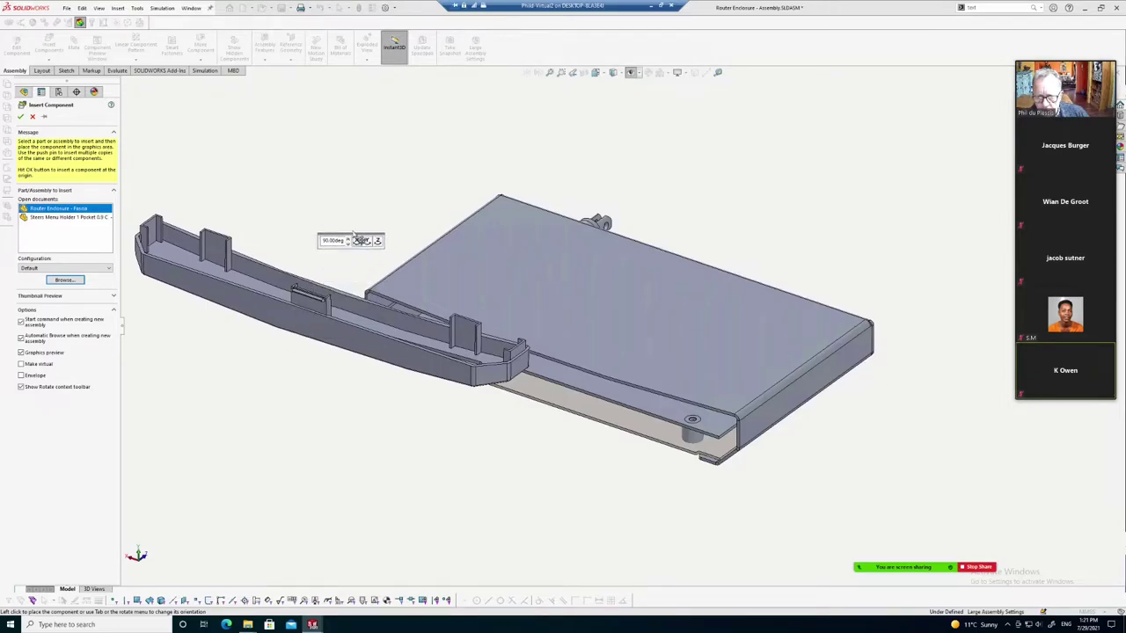
click(356, 238)
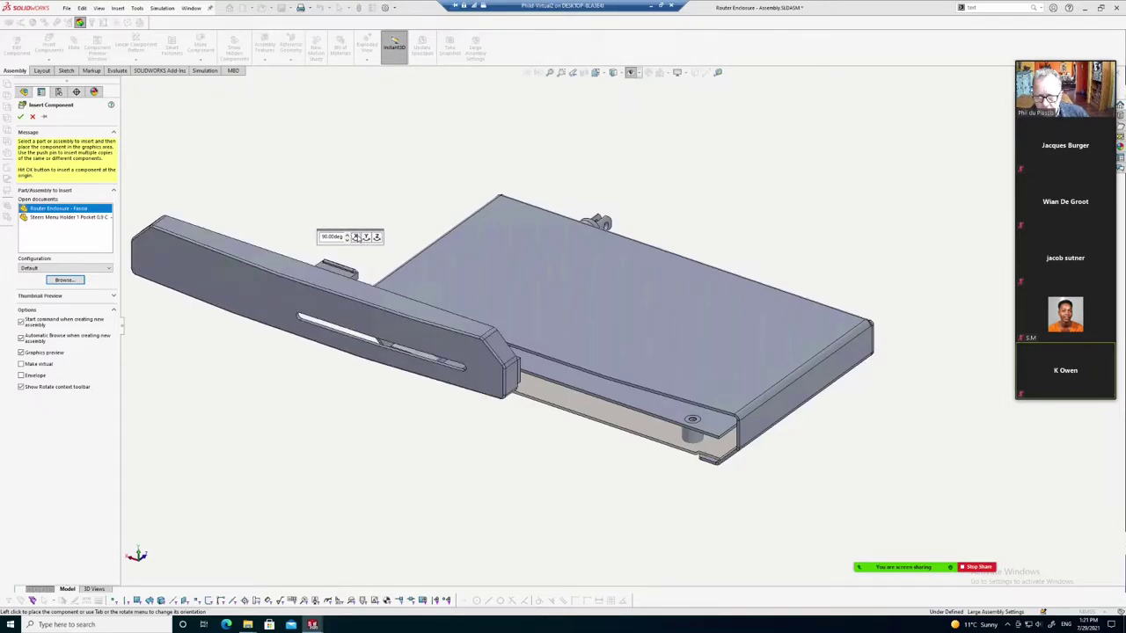
click(357, 237)
click(356, 237)
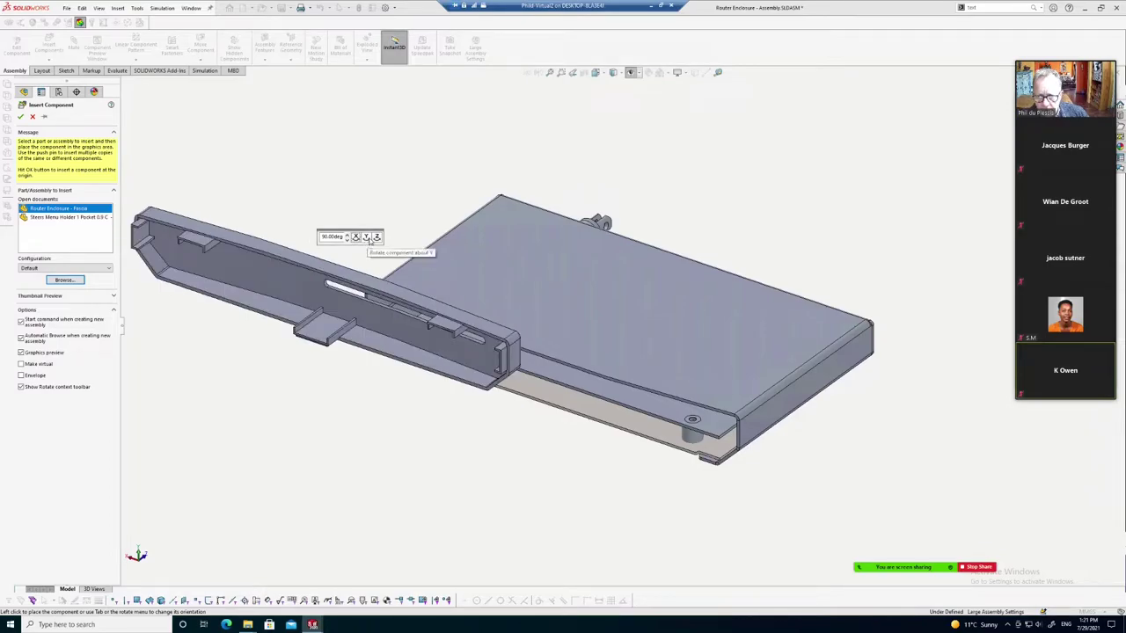
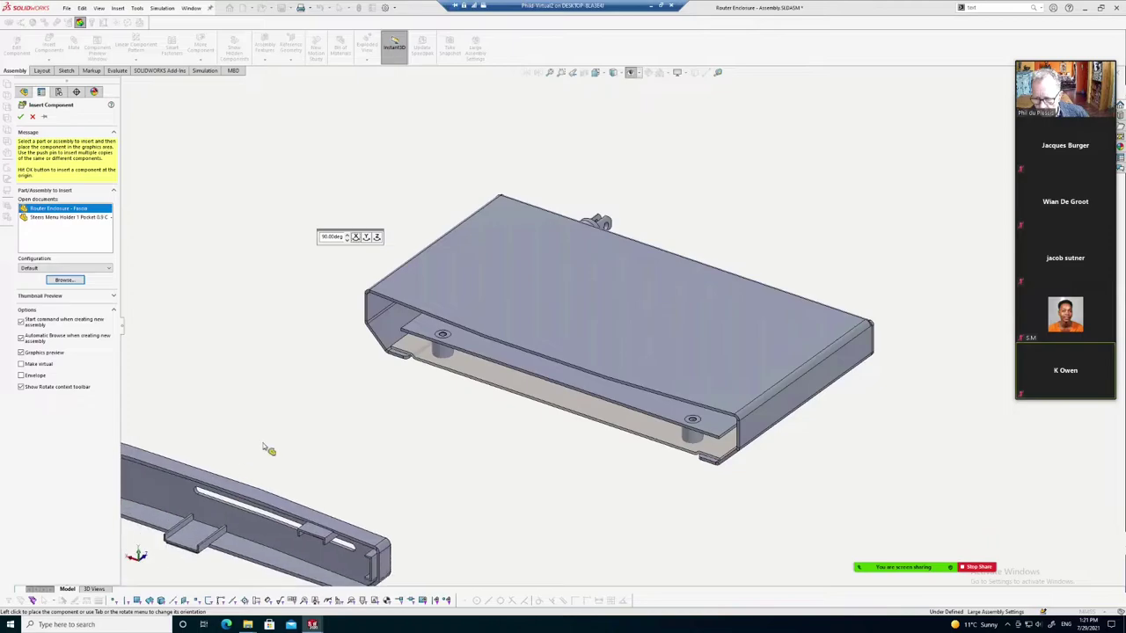
Rotate the fascia preview 90° about Y three times until it faces correctly
click(366, 239)
click(366, 237)
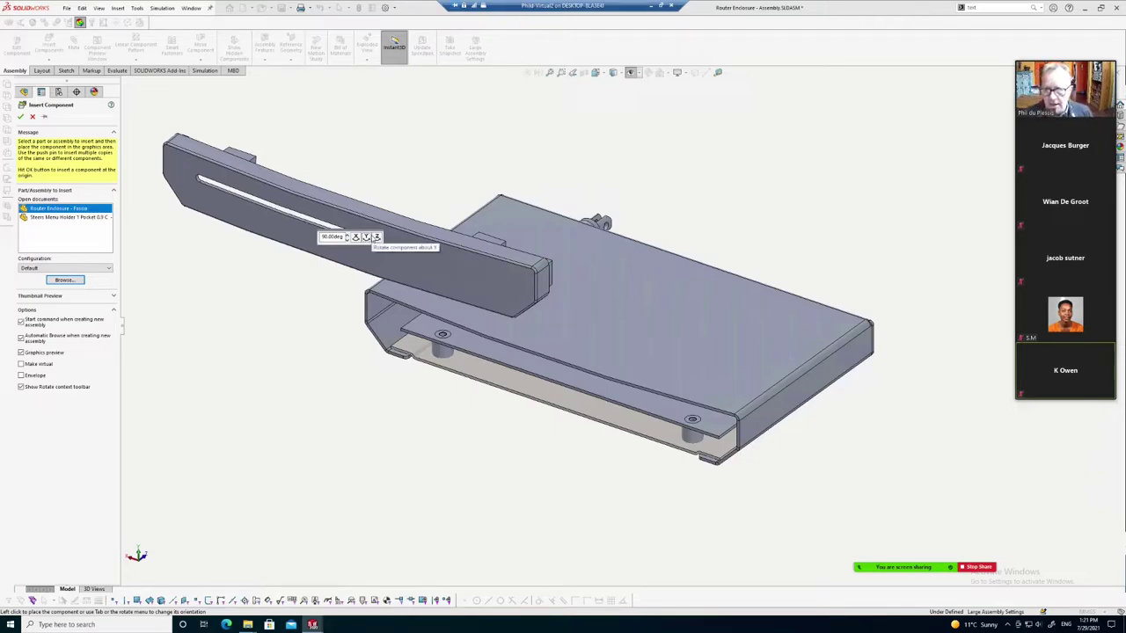
click(365, 238)
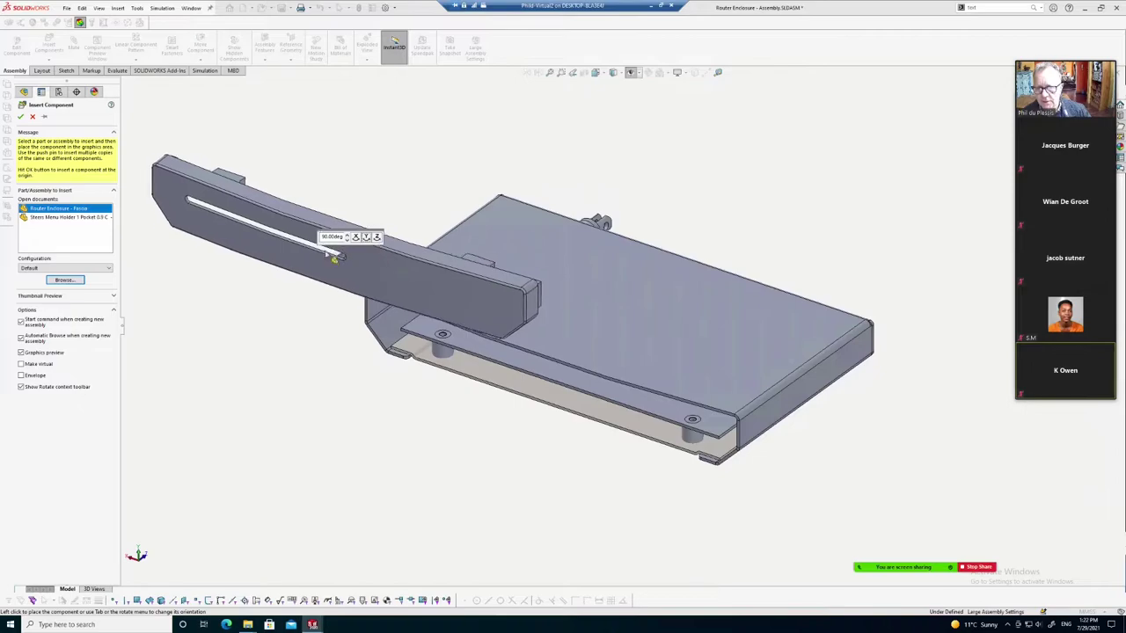
Place the fascia and drag it clear, in front of the enclosure's open front
click(317, 352)
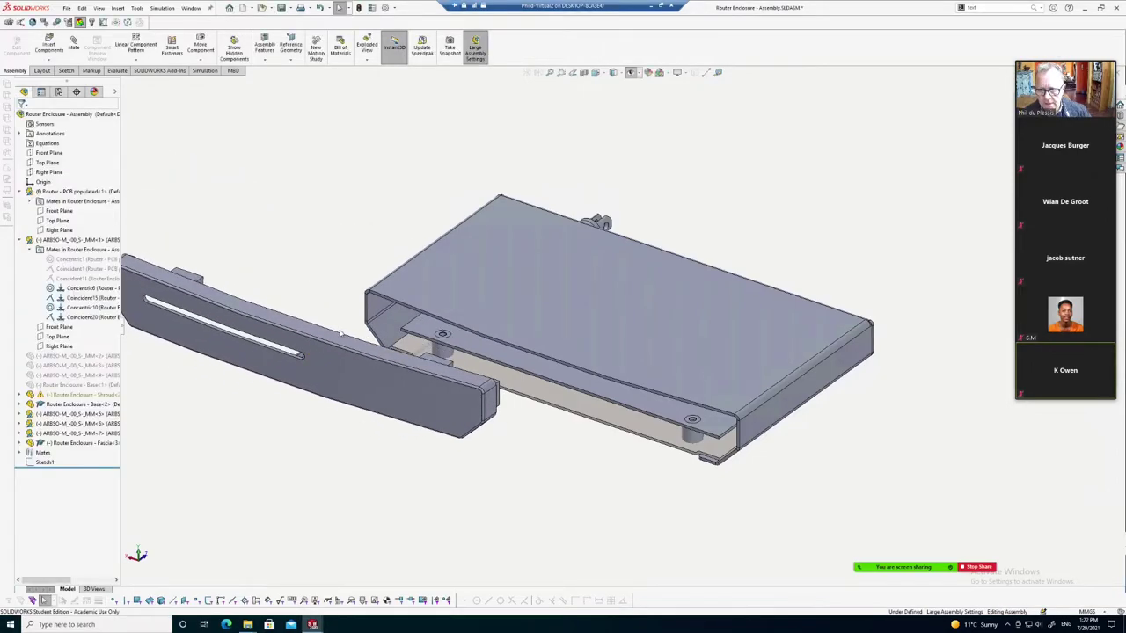
drag(403, 377, 568, 446)
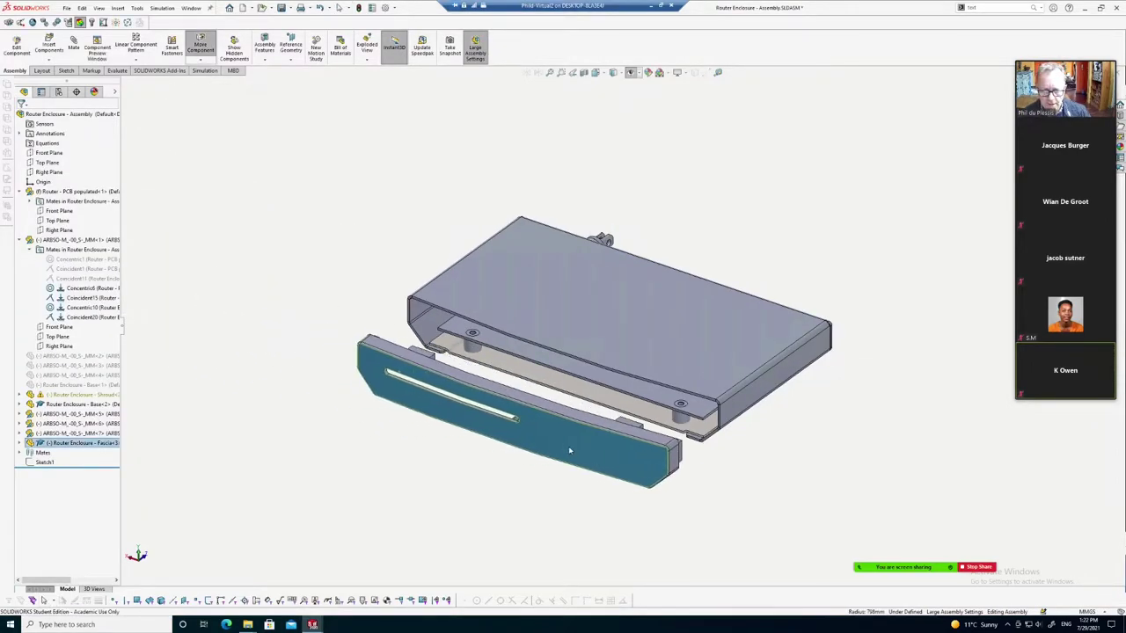
scroll(594, 442, down, 3)
scroll(601, 374, up, 3)
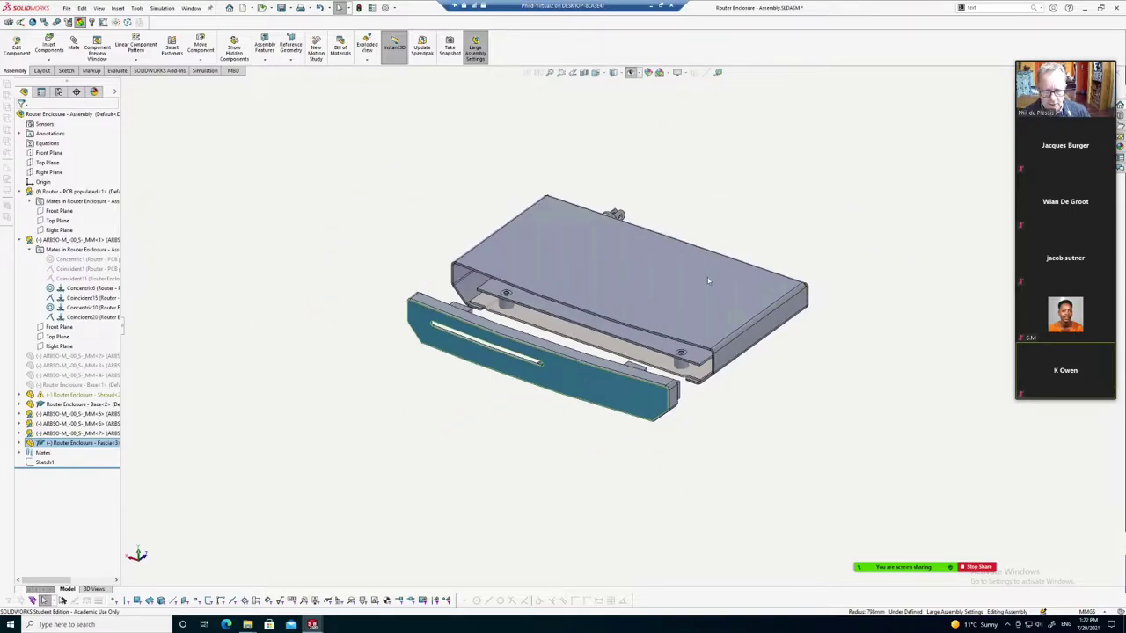
scroll(851, 316, down, 3)
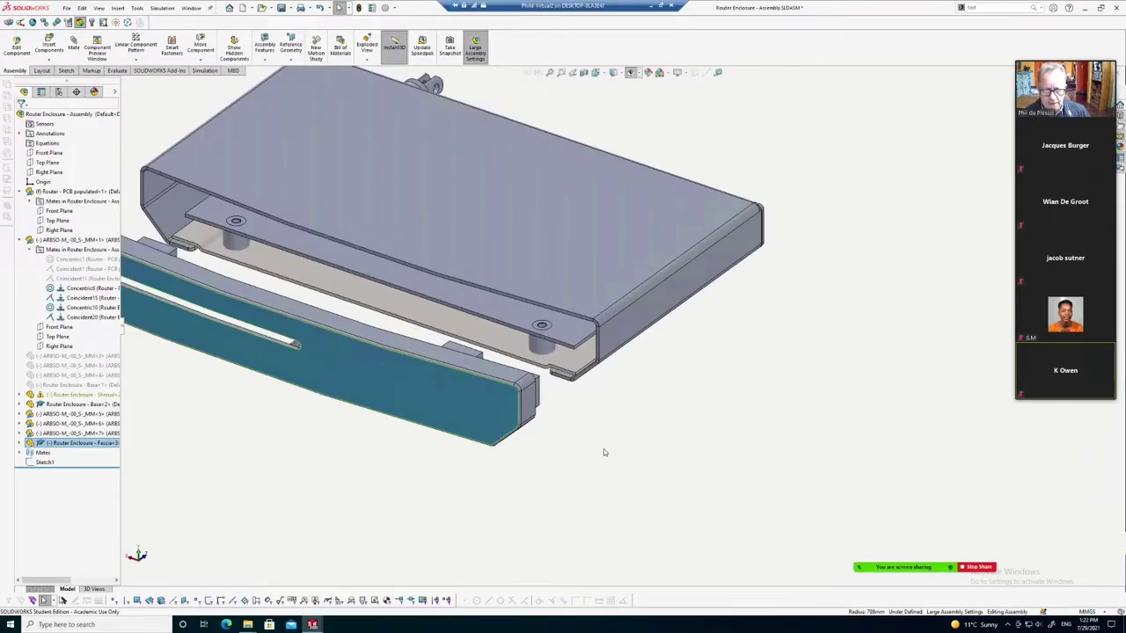
scroll(605, 440, up, 2)
click(586, 428)
middle_drag(588, 428, 559, 439)
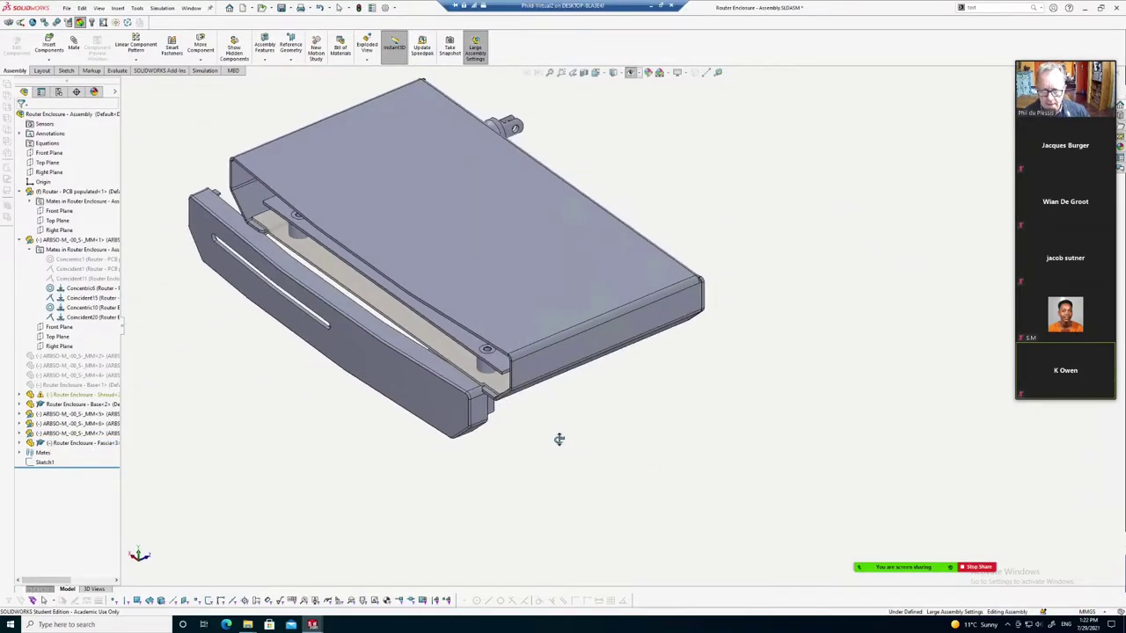
middle_drag(418, 420, 371, 411)
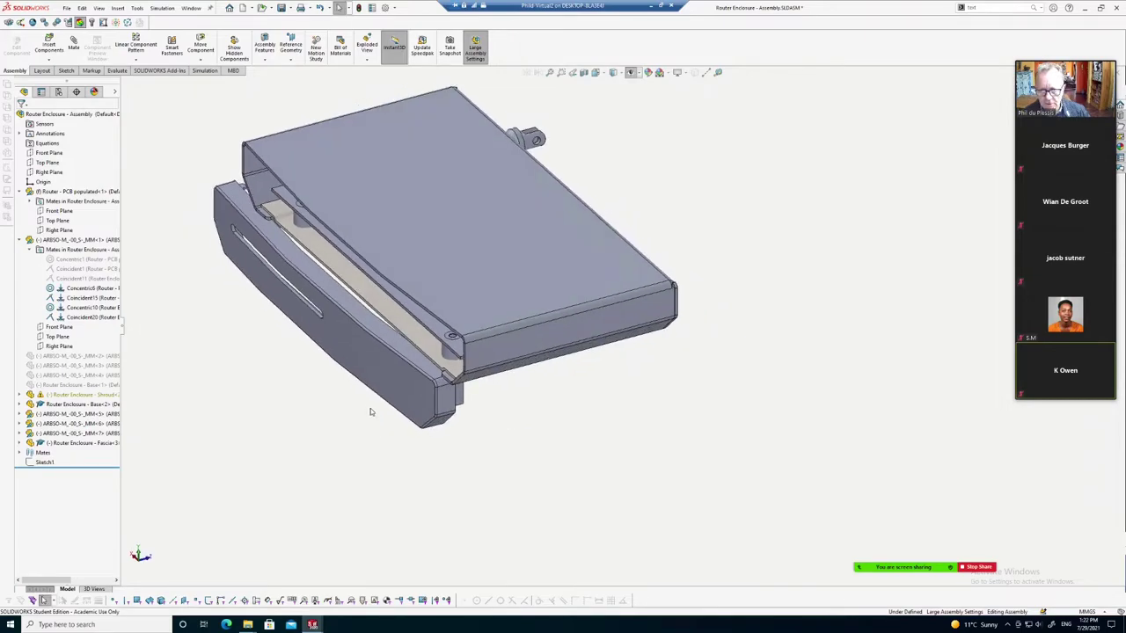
drag(382, 395, 315, 400)
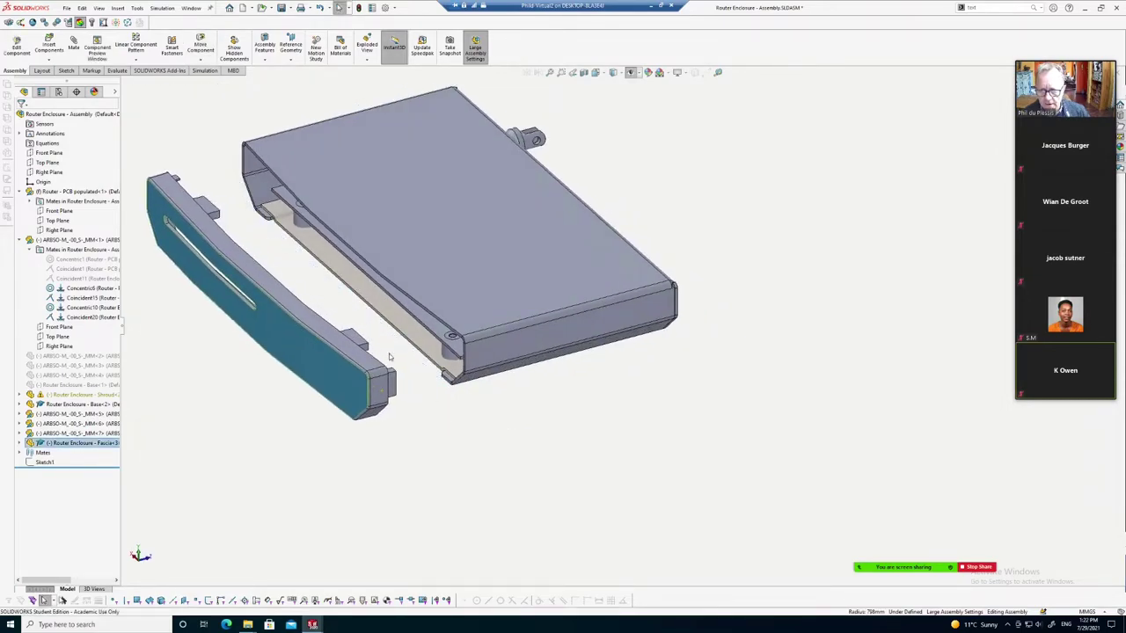
scroll(426, 404, down, 2)
Select the fascia tab's end face and the enclosure's front face
click(461, 435)
click(395, 398)
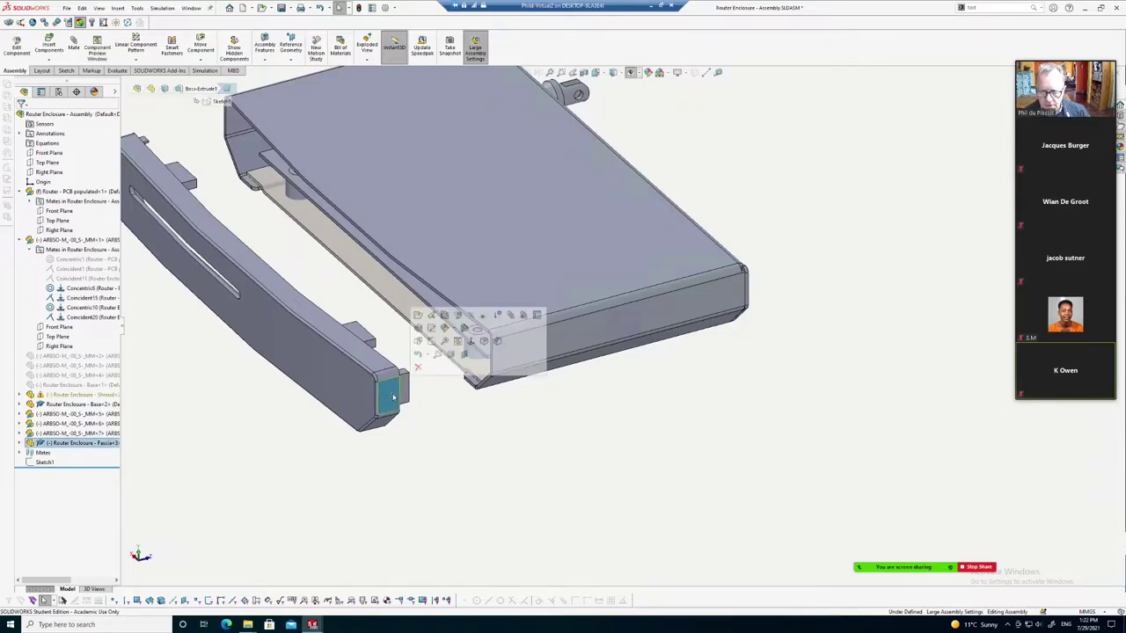
mouse_move(395, 398)
middle_down()
mouse_move(340, 435)
mouse_move(538, 430)
mouse_move(531, 402)
middle_up()
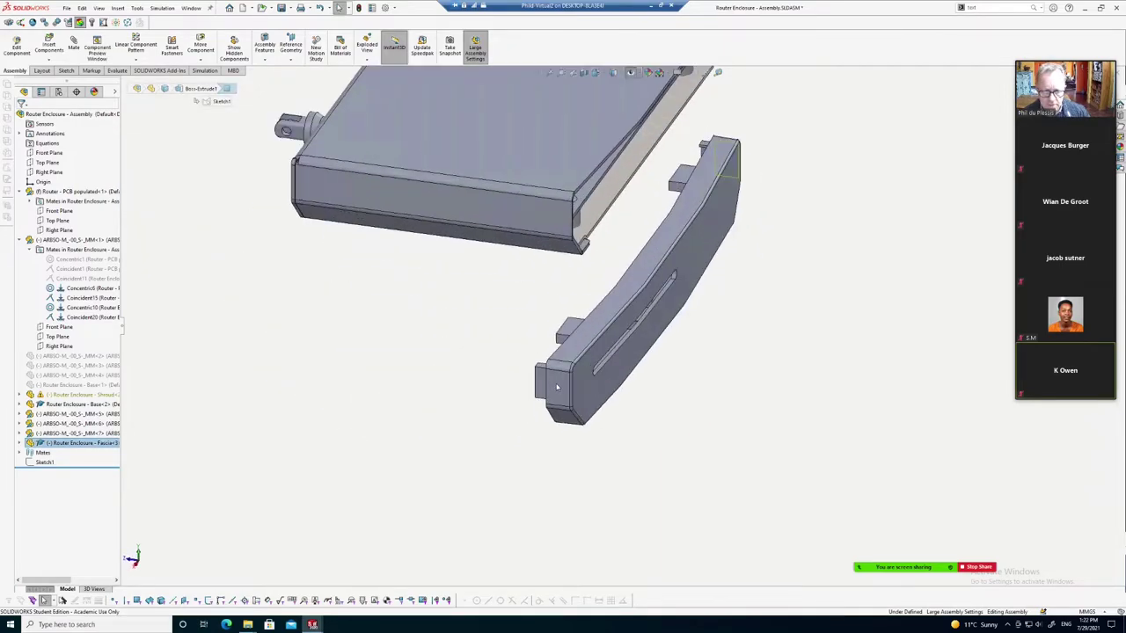
click(557, 387)
click(539, 224)
mouse_move(540, 224)
middle_down()
mouse_move(723, 202)
mouse_move(665, 352)
middle_up()
Try a mate from the enclosure's front face, cancel it, and reselect the shroud
right_click(579, 361)
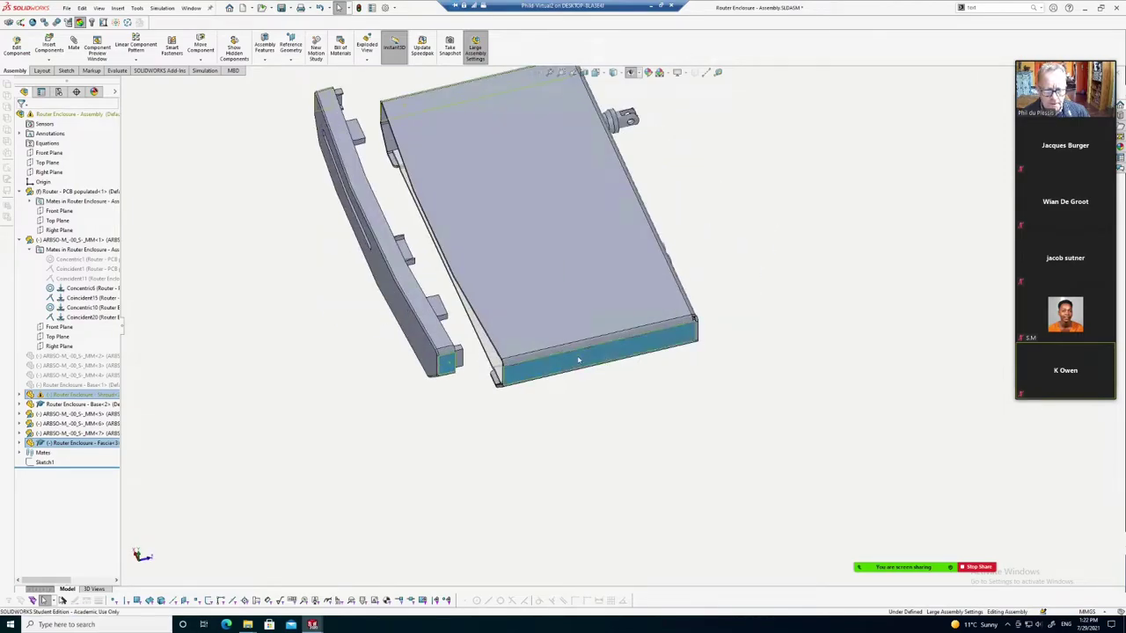
click(602, 441)
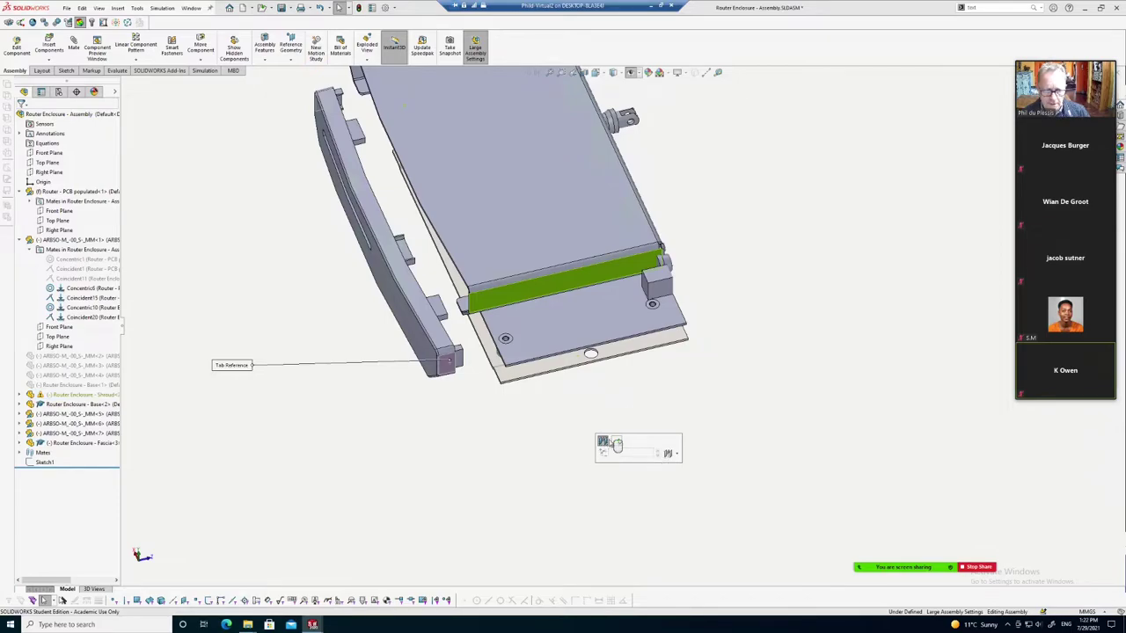
click(616, 442)
middle_drag(621, 359, 569, 231)
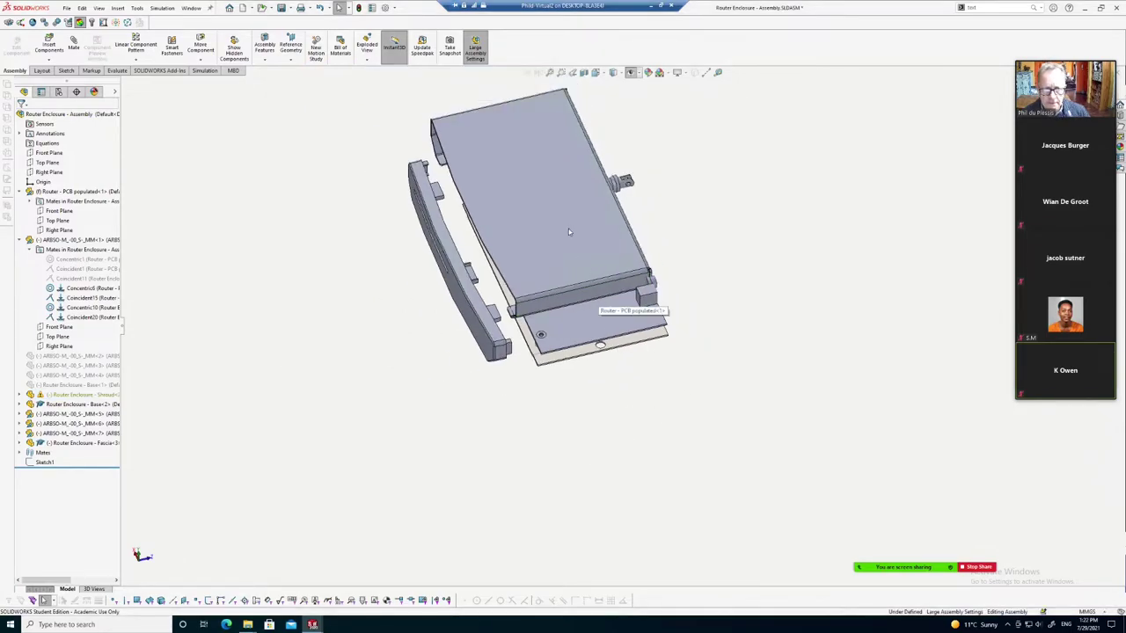
scroll(570, 259, down, 2)
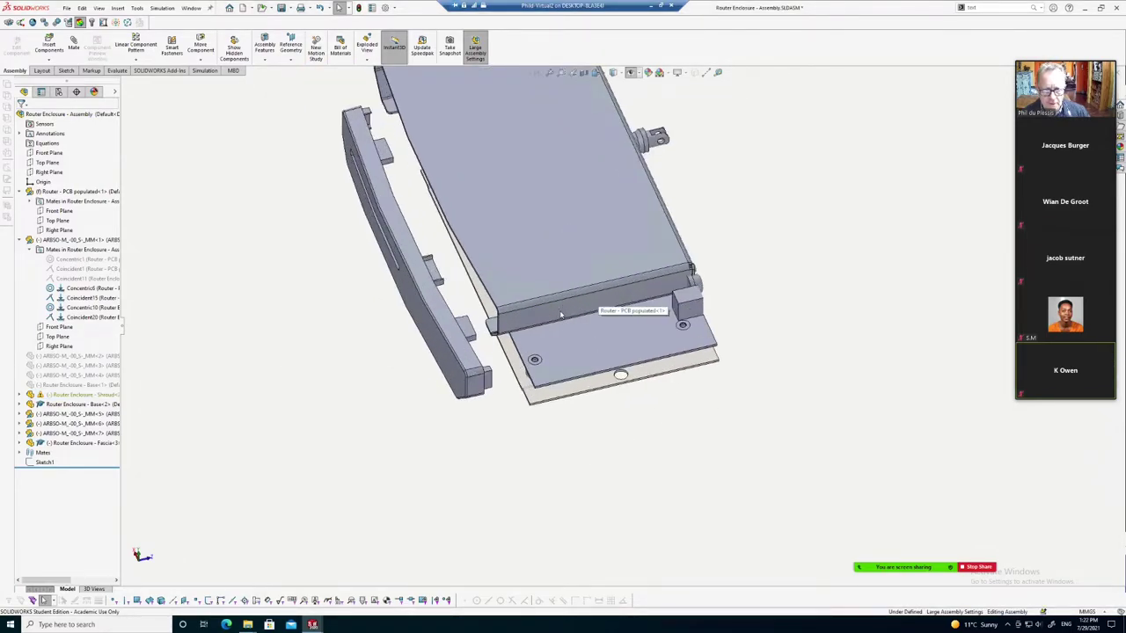
click(560, 315)
mouse_move(560, 315)
middle_down()
mouse_move(234, 455)
mouse_move(488, 442)
middle_up()
Mate on the shroud's front face and accept the mate
click(245, 448)
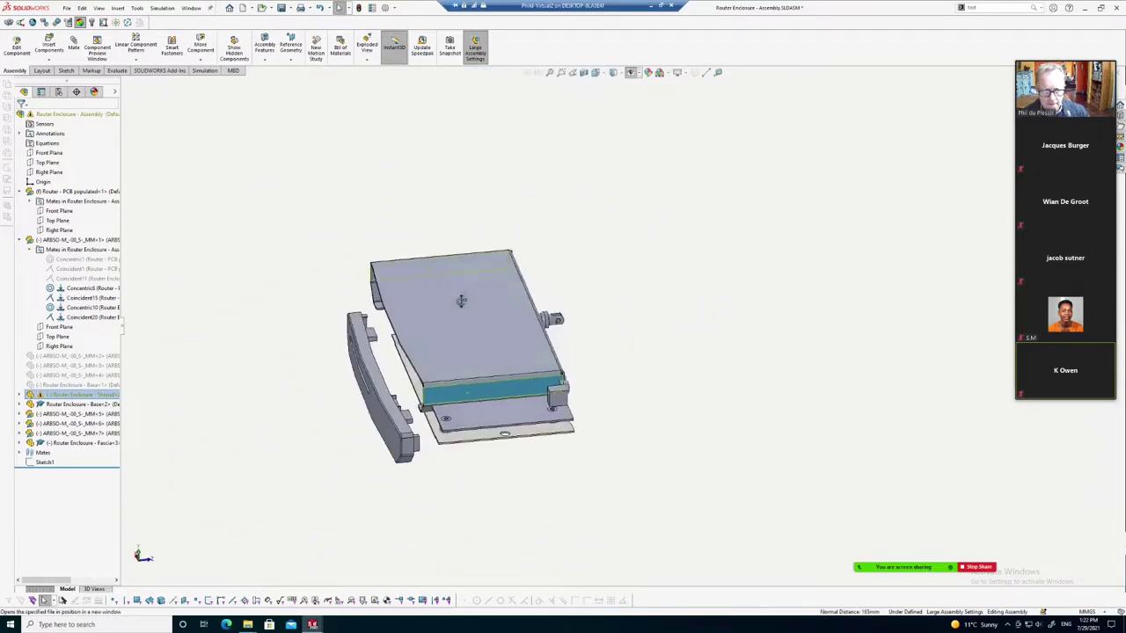
scroll(489, 442, down, 2)
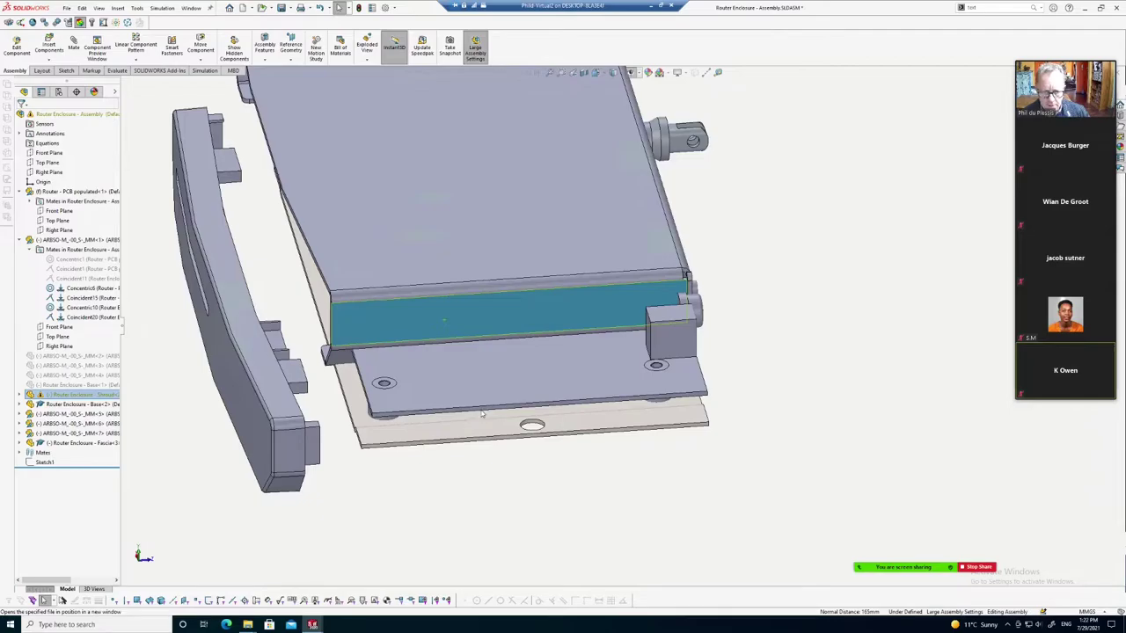
scroll(482, 414, up, 2)
scroll(482, 413, up, 2)
mouse_move(482, 414)
middle_down()
mouse_move(568, 273)
mouse_move(493, 277)
middle_up()
scroll(493, 277, down, 2)
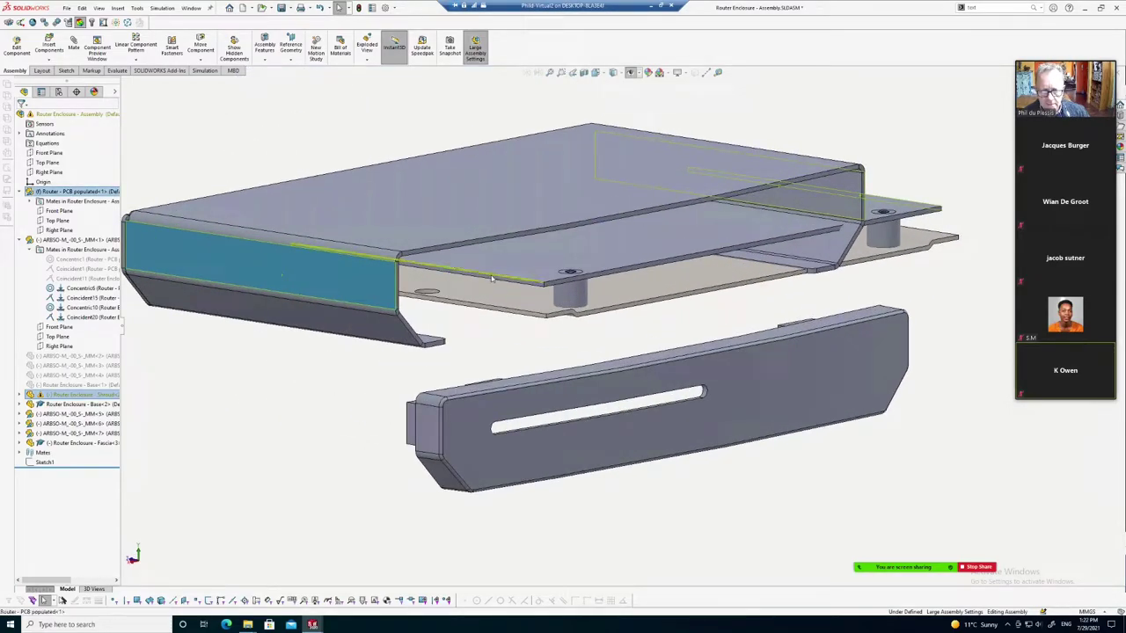
click(490, 280)
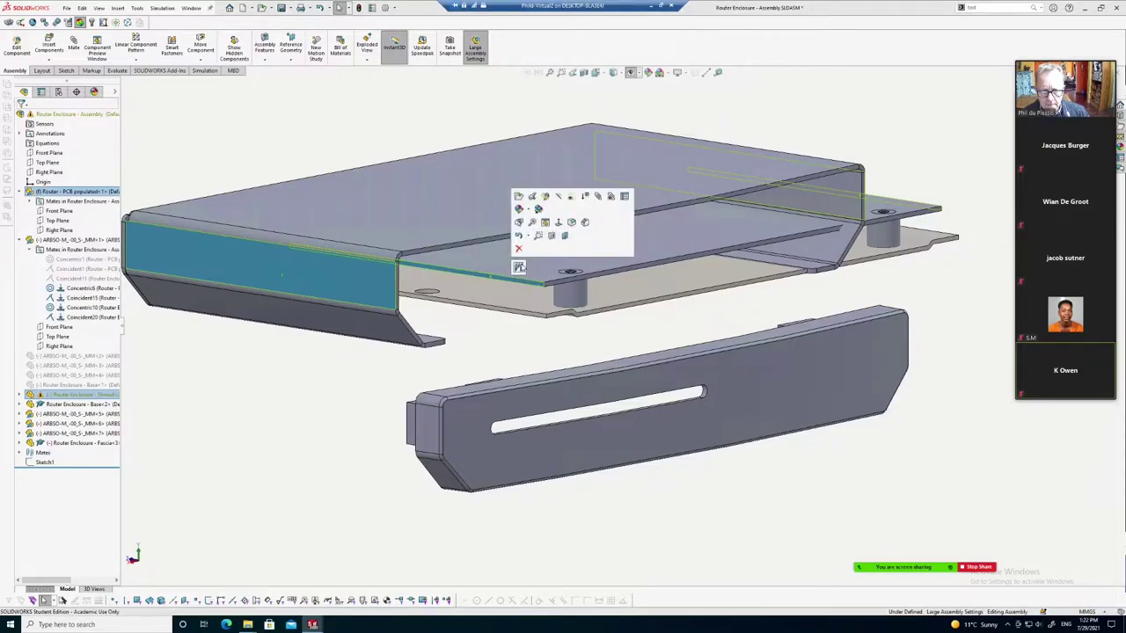
click(519, 268)
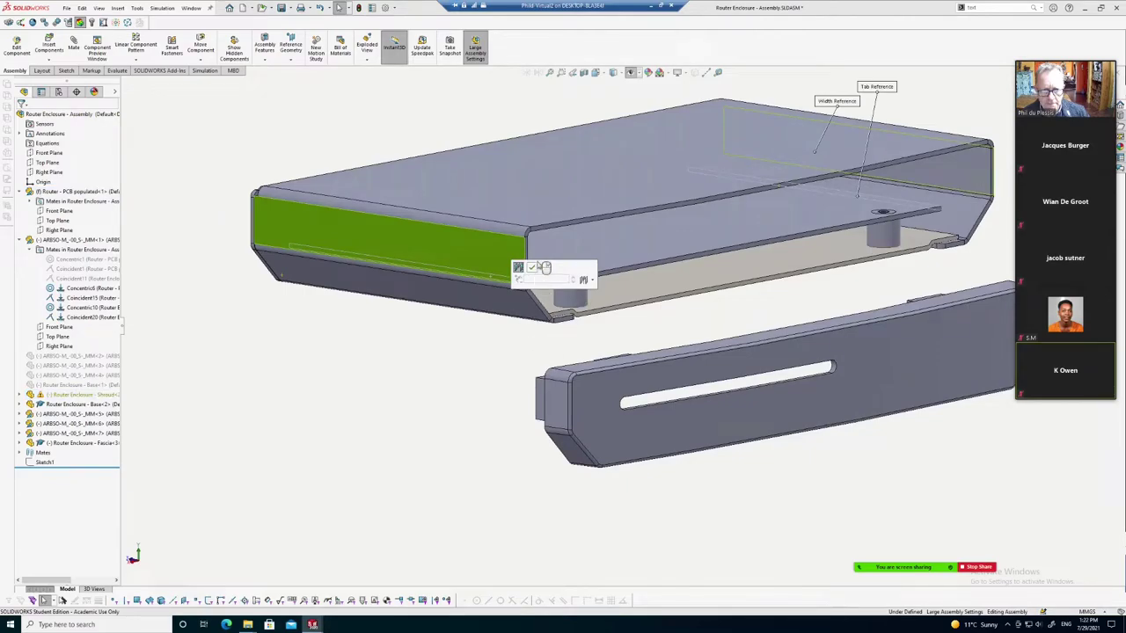
click(531, 267)
Mate the fascia against the shroud's inner wall face
scroll(522, 310, up, 3)
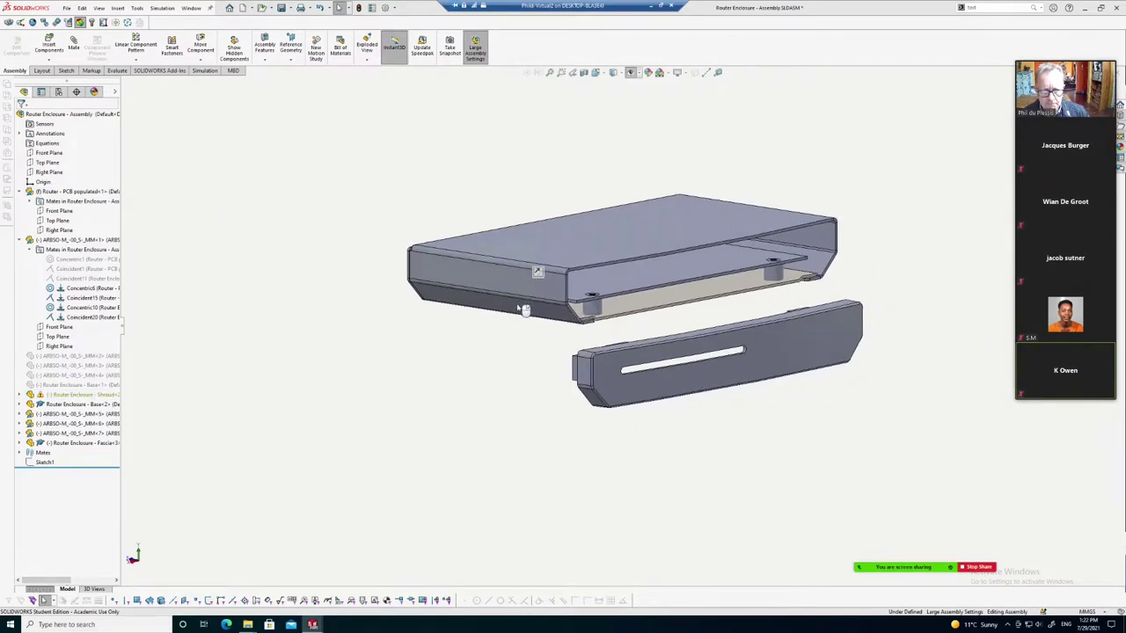
scroll(522, 309, down, 2)
click(679, 333)
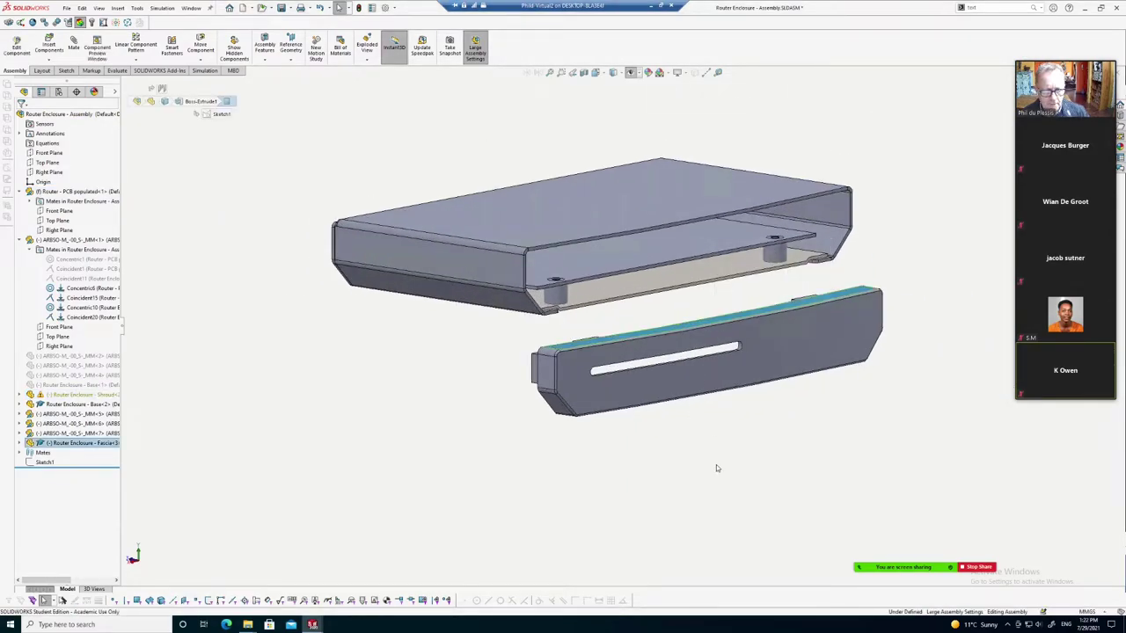
mouse_move(716, 468)
middle_down()
mouse_move(710, 319)
mouse_move(618, 309)
middle_up()
click(725, 325)
scroll(724, 325, up, 2)
ctrl+click(594, 259)
mouse_move(595, 258)
middle_down()
mouse_move(510, 385)
mouse_move(574, 242)
middle_up()
scroll(653, 172, down, 2)
ctrl+click(651, 189)
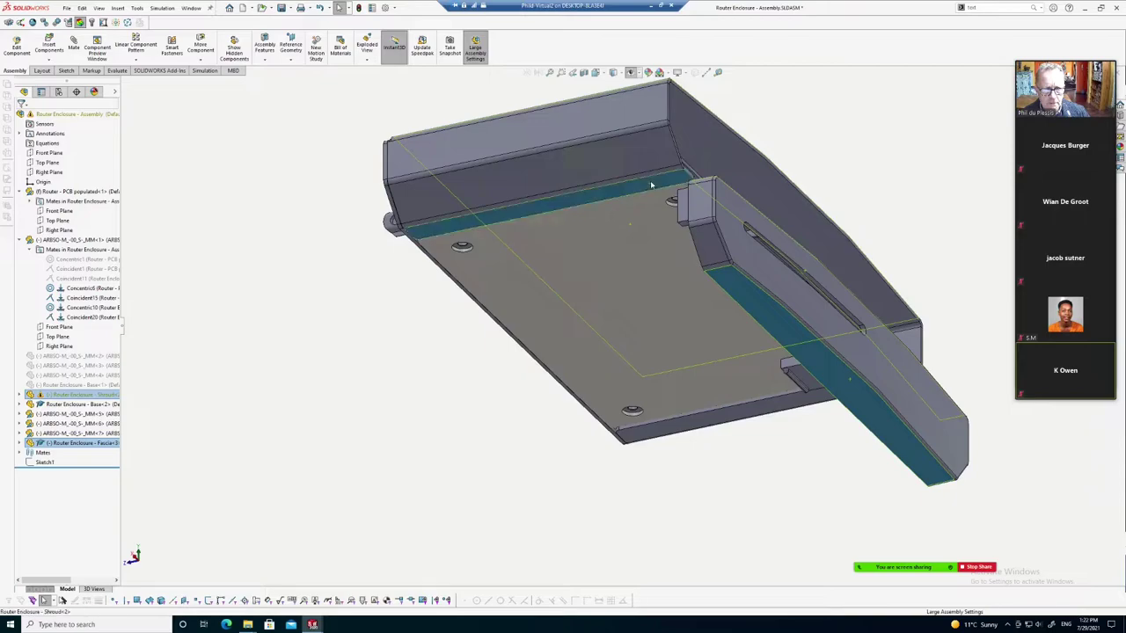
click(675, 268)
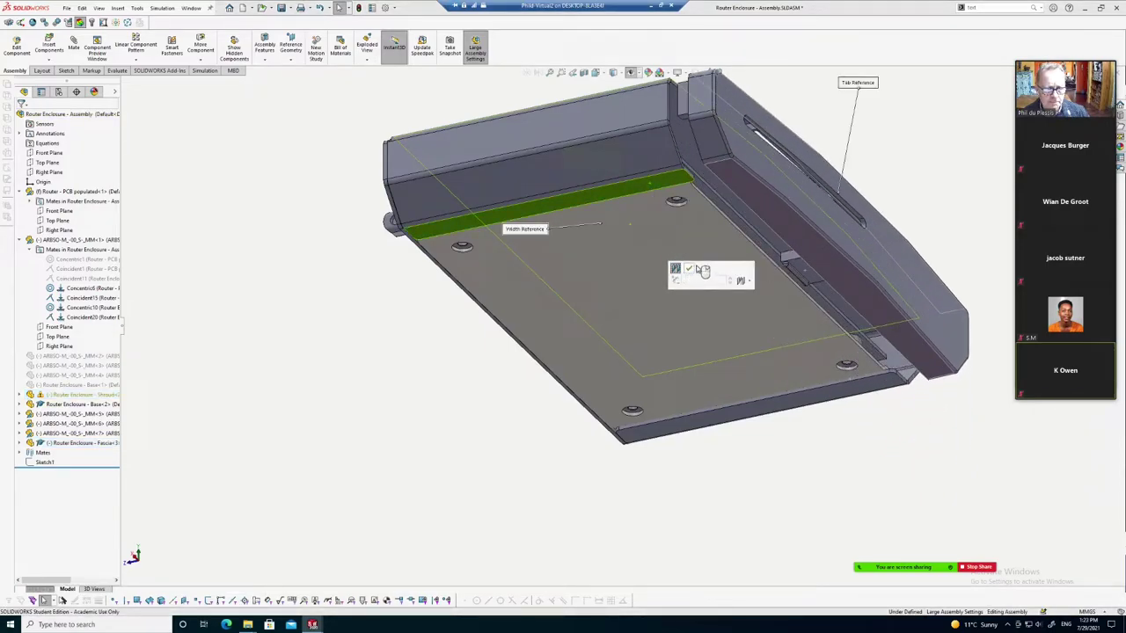
click(690, 271)
Make the base plate face coincident with the front wall's inner face
scroll(666, 269, down, 3)
scroll(698, 244, down, 3)
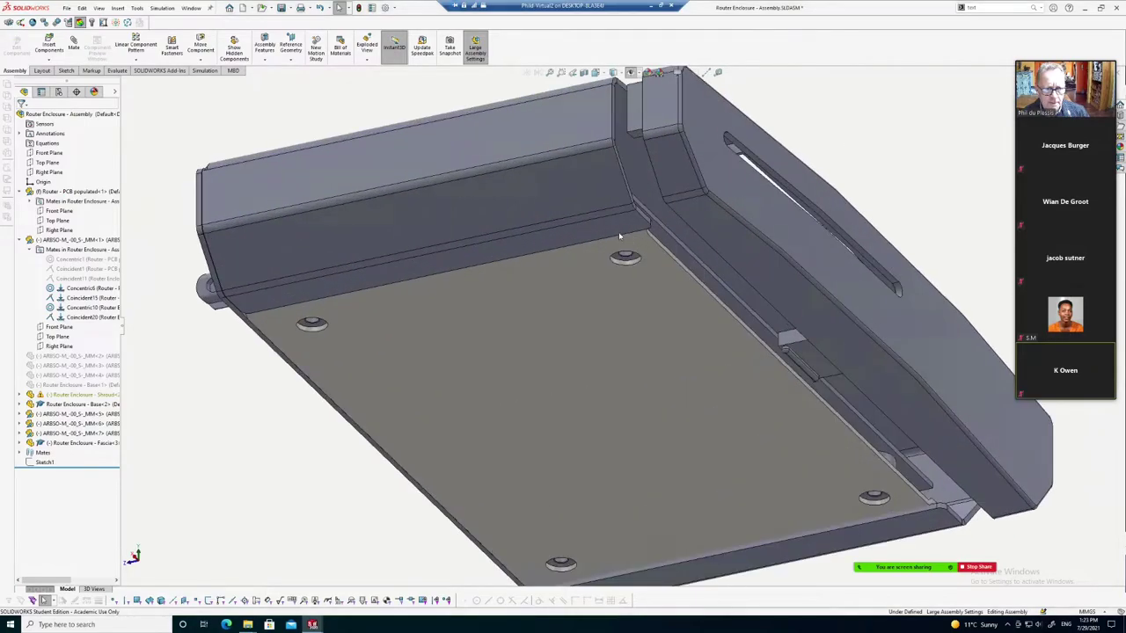
click(603, 188)
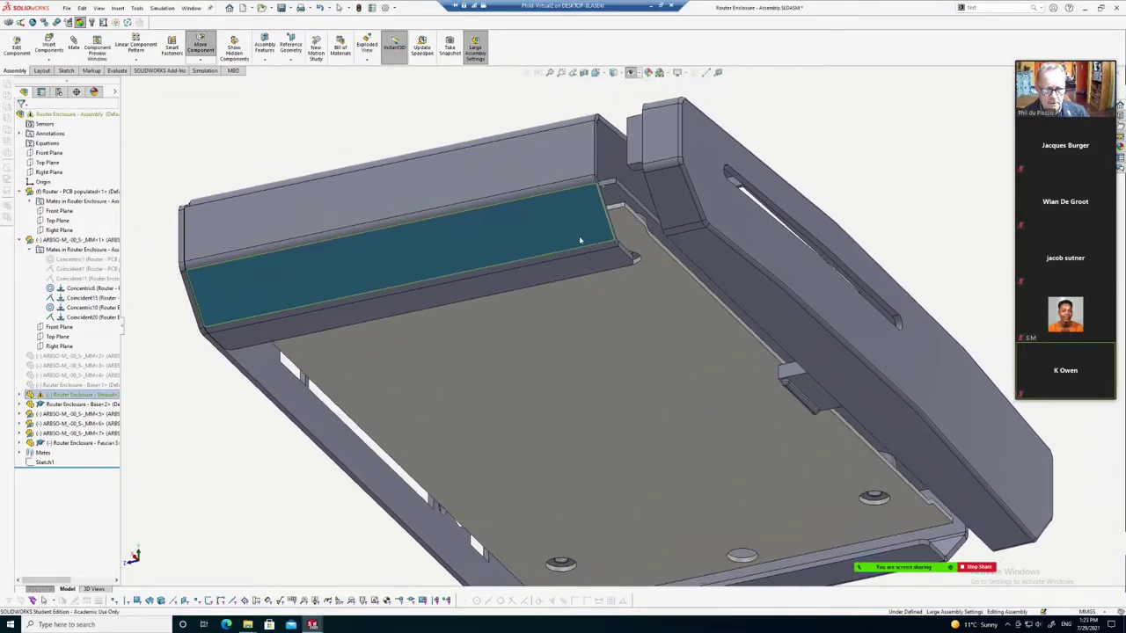
middle_drag(595, 219, 715, 233)
ctrl+click(555, 343)
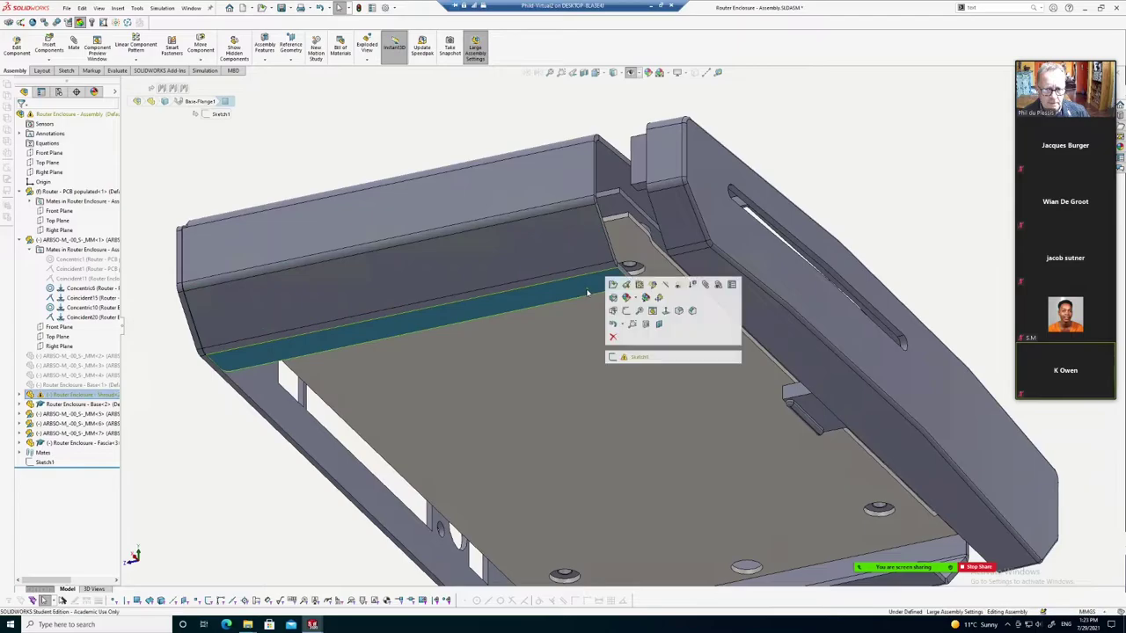
key(s)
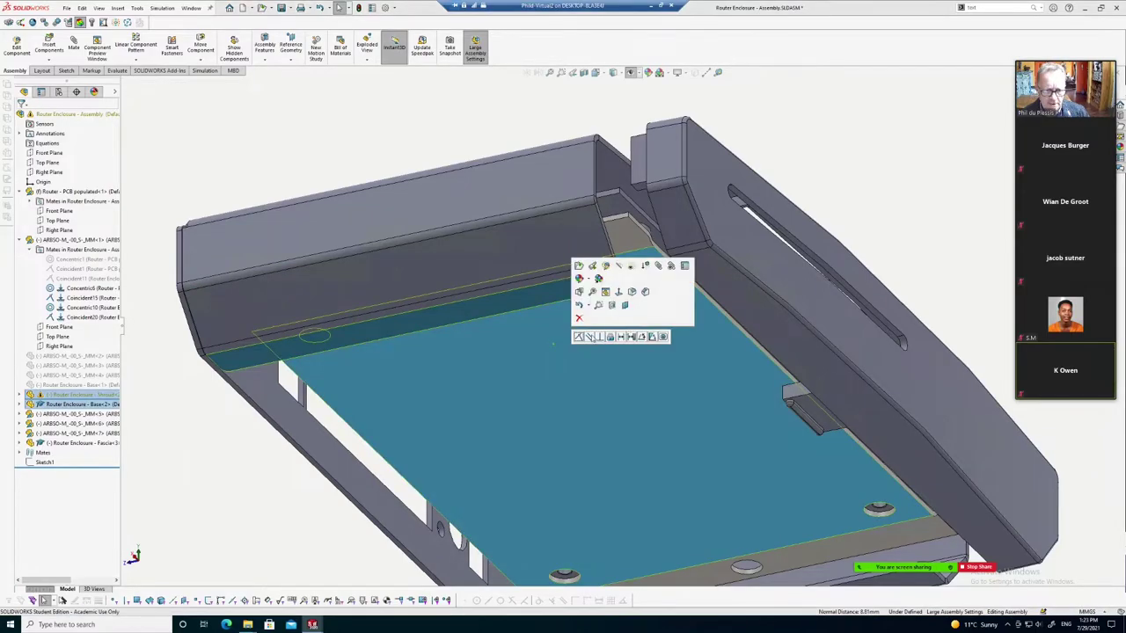
click(579, 337)
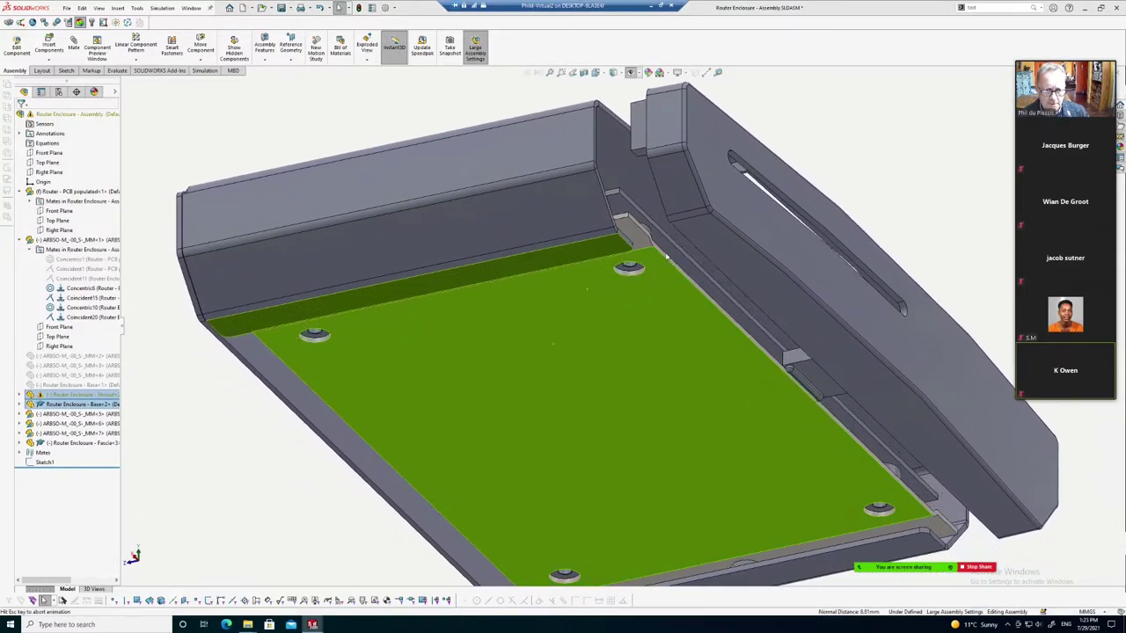
middle_drag(644, 242, 566, 99)
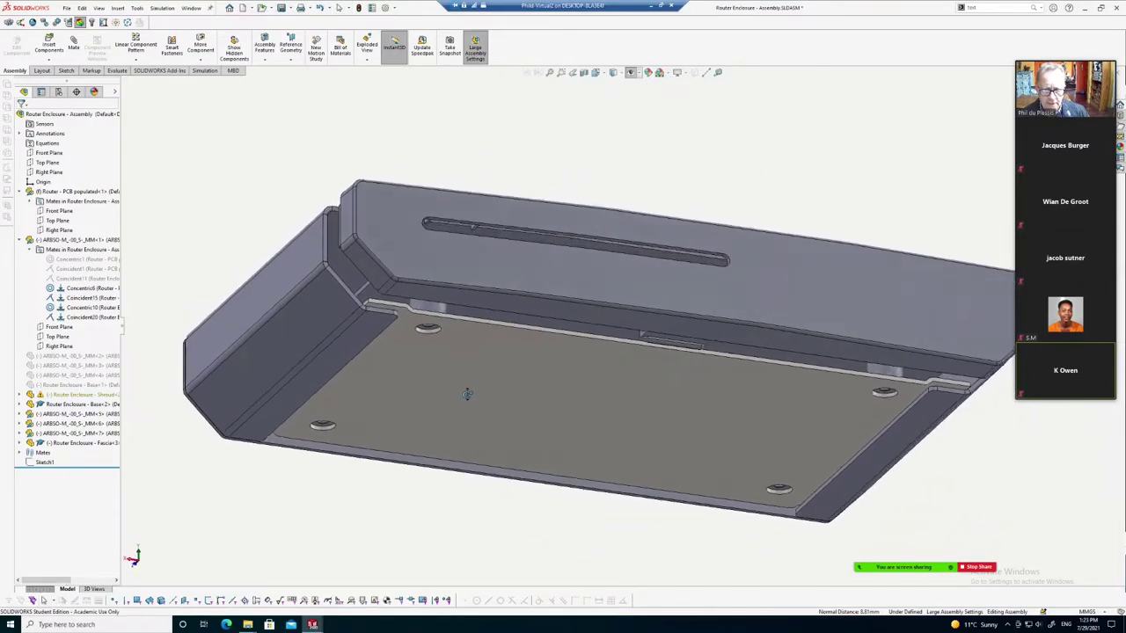
Cut a Front Plane section view at -31.00 mm and inspect the board from below
click(584, 72)
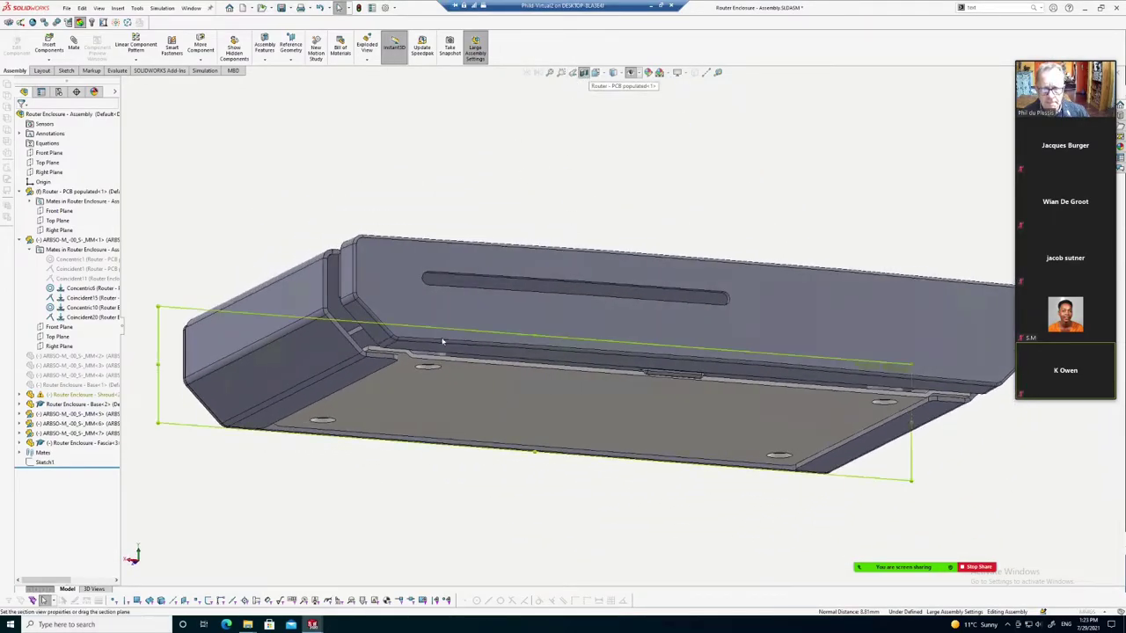
scroll(493, 347, up, 2)
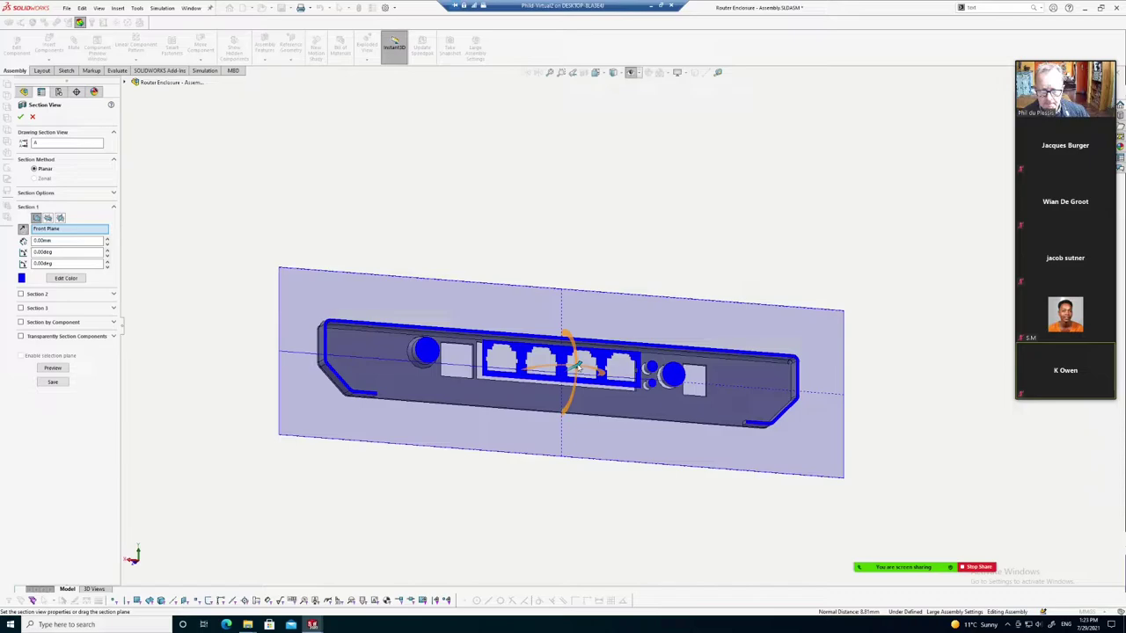
drag(576, 365, 623, 358)
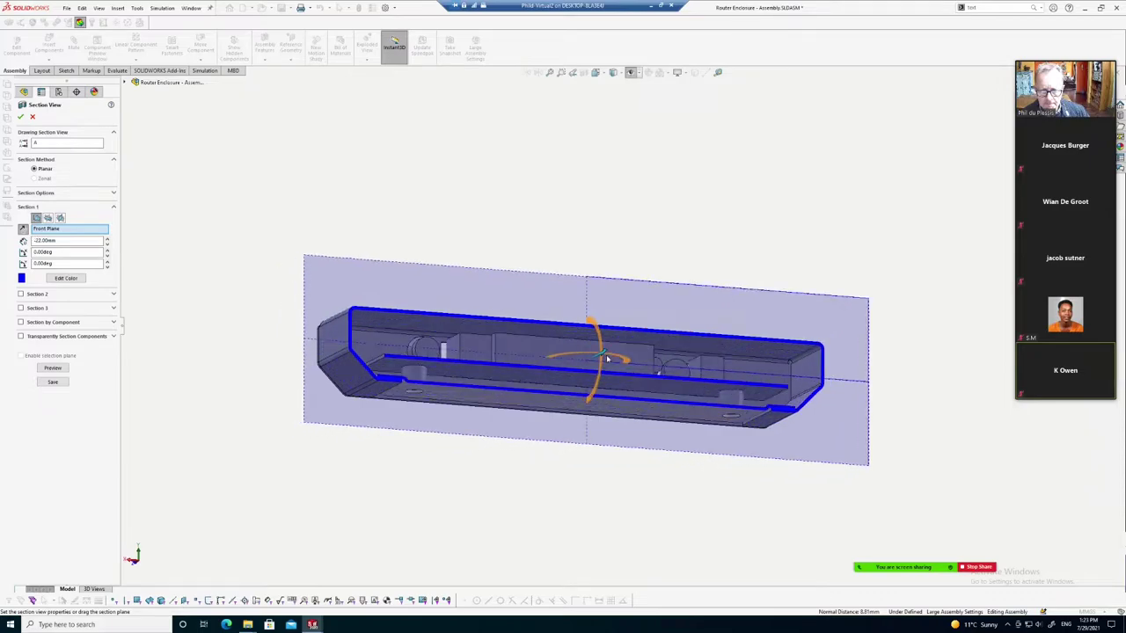
click(22, 117)
scroll(411, 425, down, 2)
scroll(422, 409, down, 2)
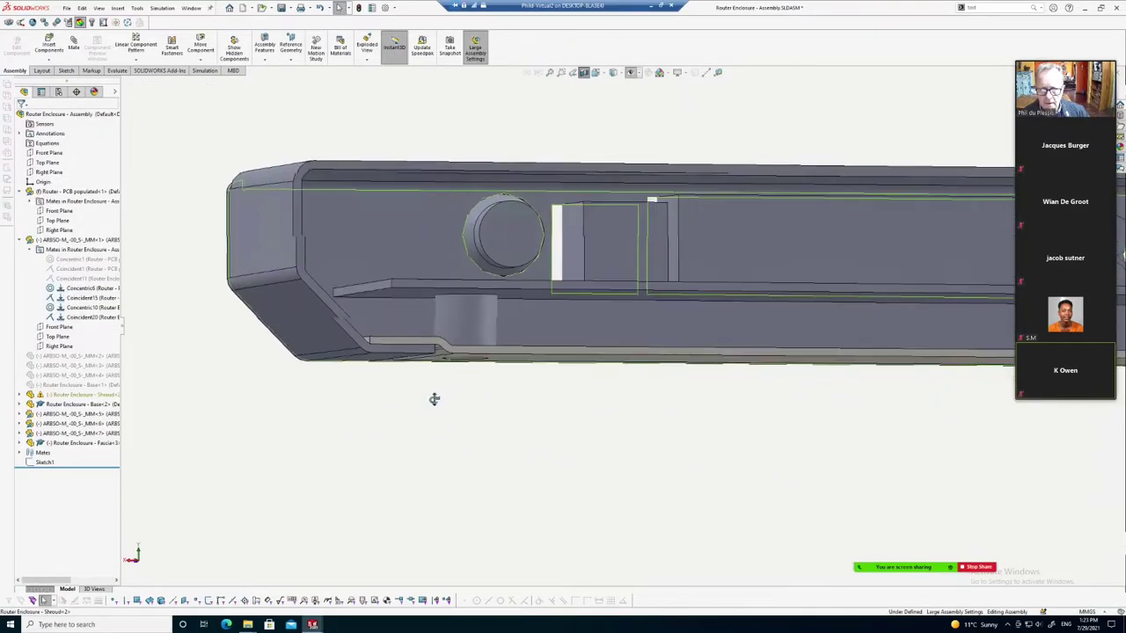
scroll(432, 397, down, 2)
scroll(409, 370, down, 3)
scroll(398, 352, down, 2)
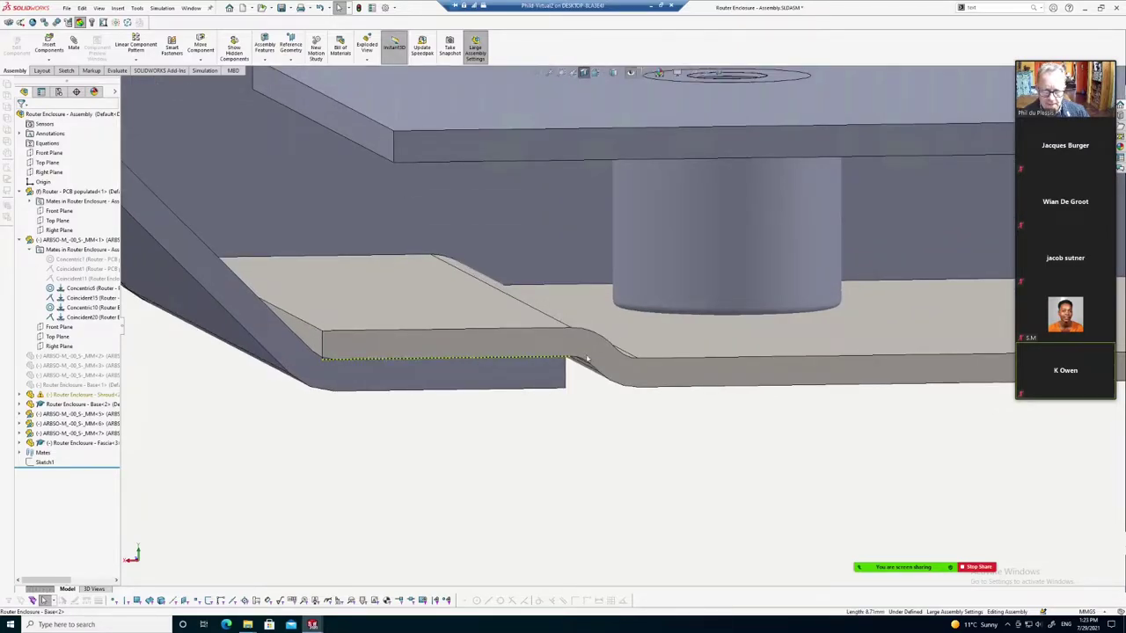
scroll(587, 359, up, 2)
middle_drag(594, 396, 590, 370)
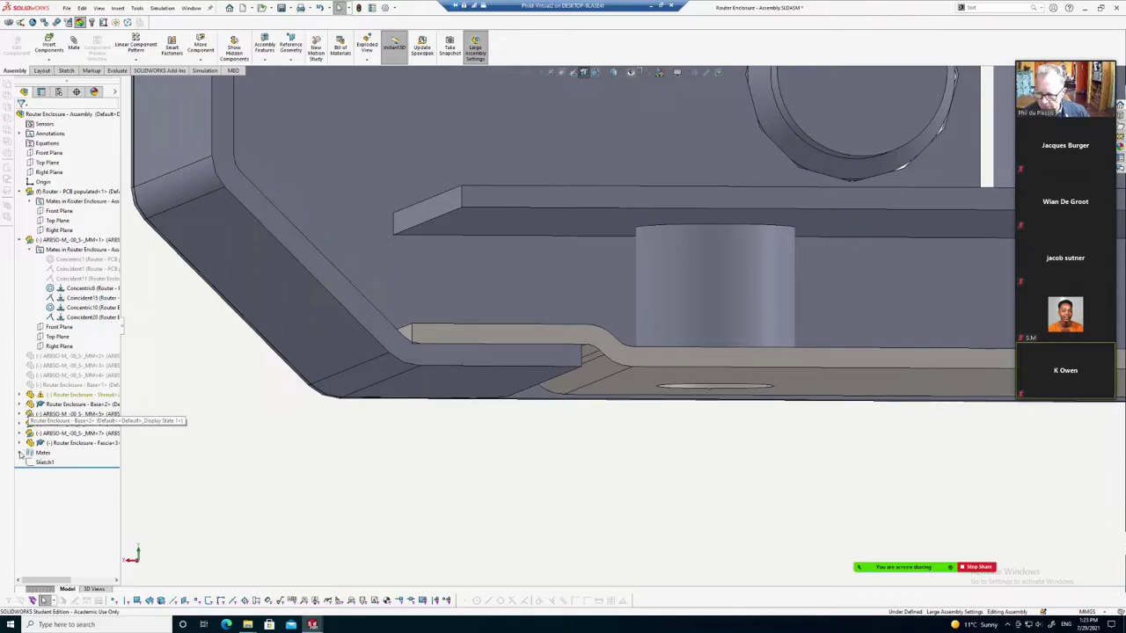
Expand the Mates folder and select Coincident21 to highlight its joined faces
click(21, 454)
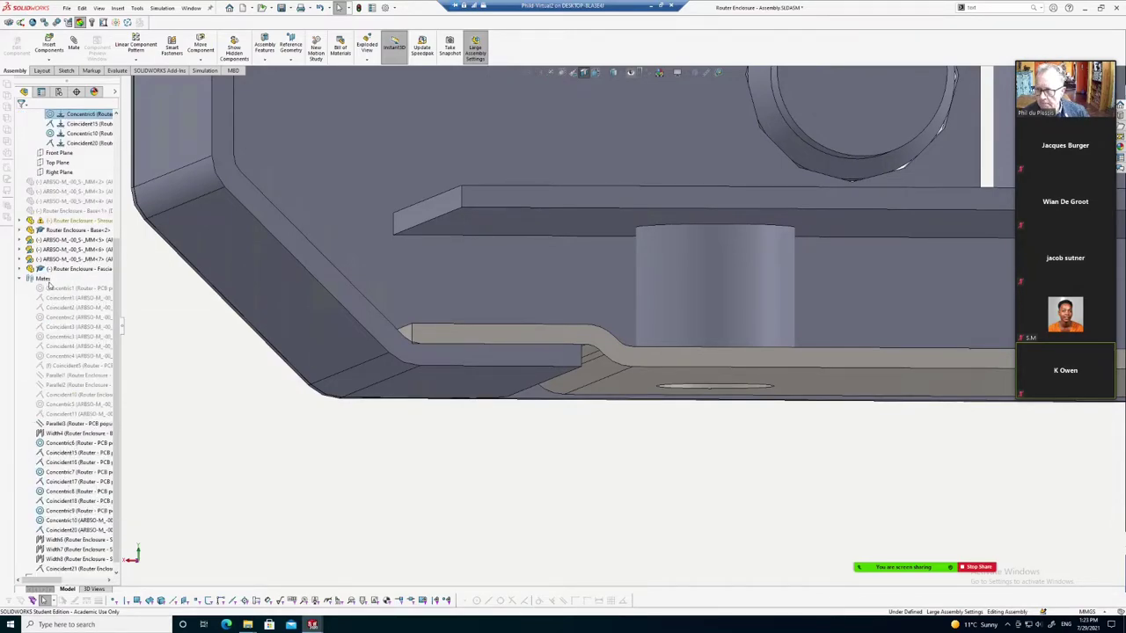
scroll(118, 422, down, 1)
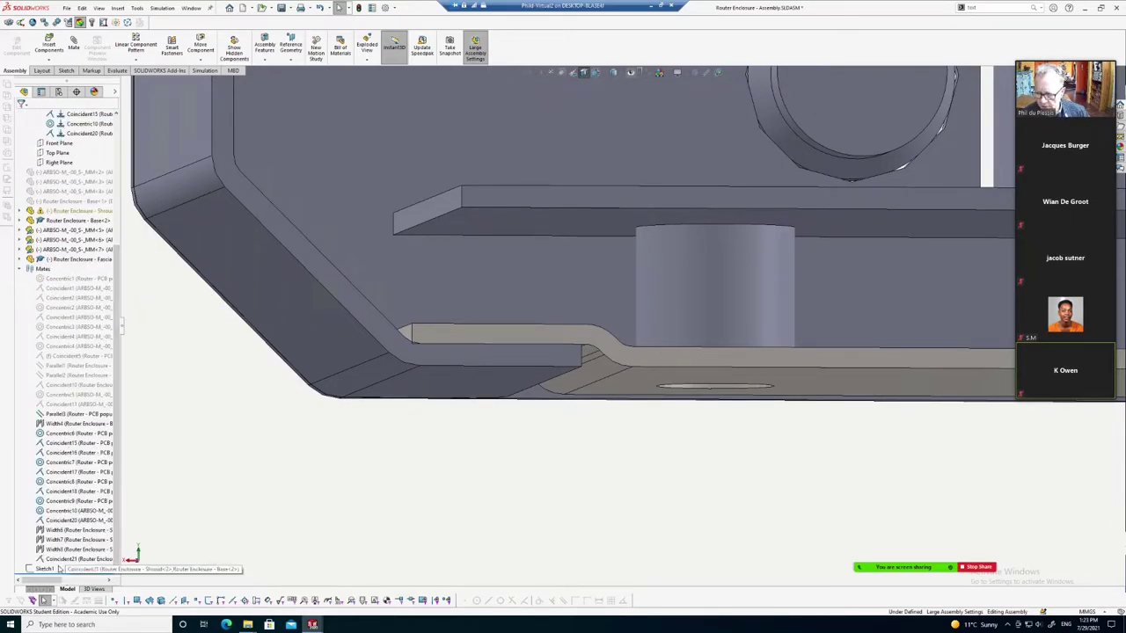
click(57, 559)
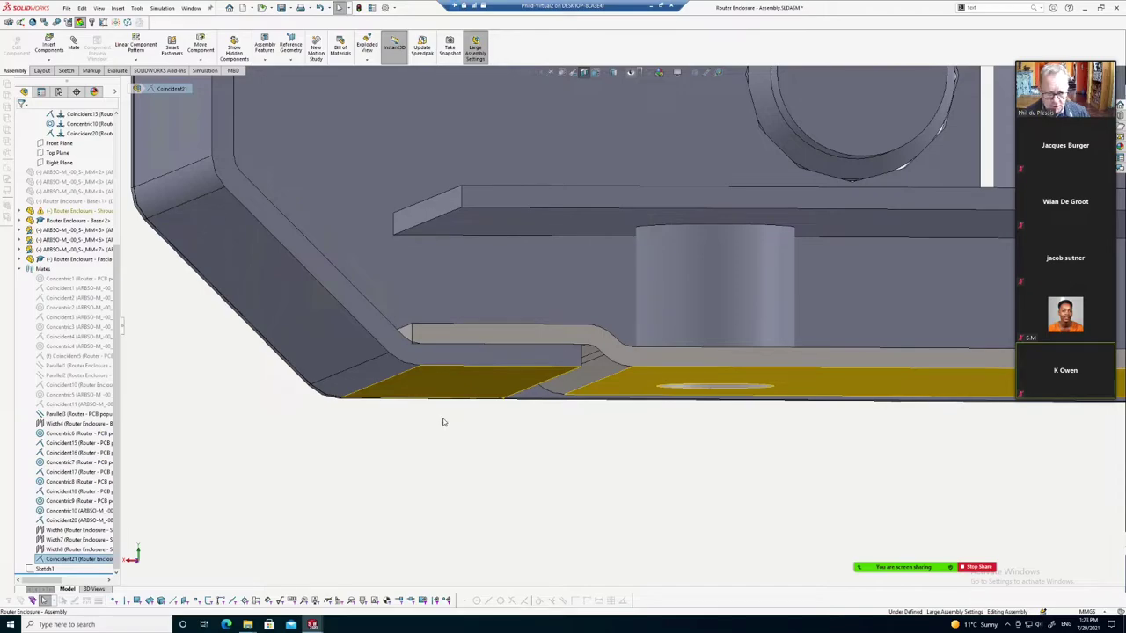
scroll(422, 355, down, 2)
scroll(414, 334, down, 1)
scroll(402, 370, down, 1)
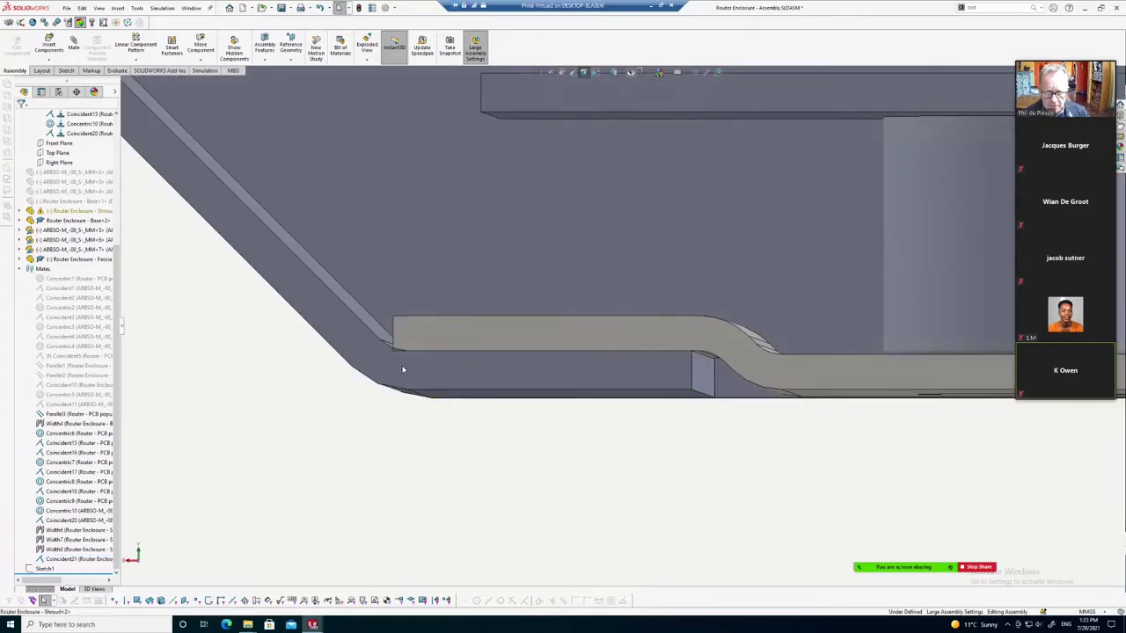
scroll(418, 352, down, 2)
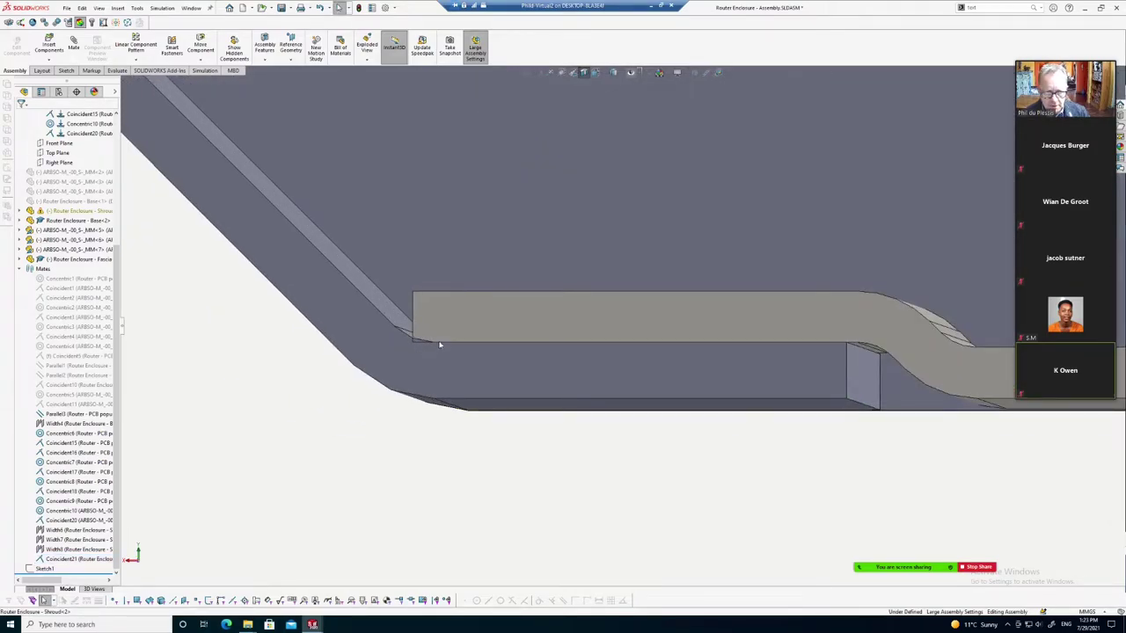
scroll(440, 337, up, 1)
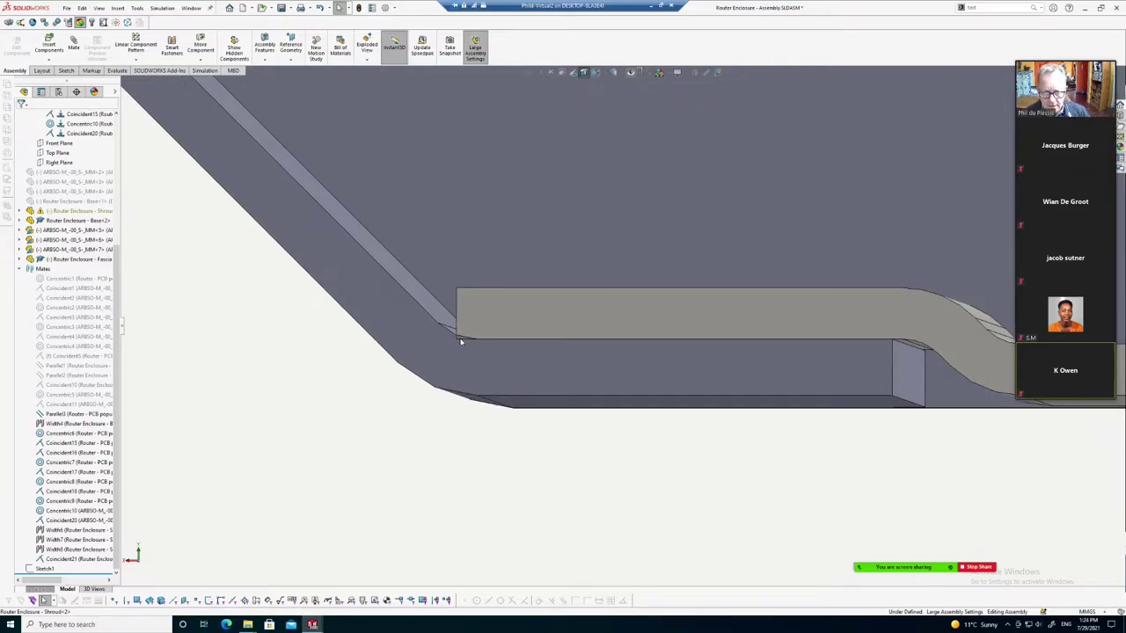
scroll(462, 333, up, 2)
scroll(515, 333, up, 1)
scroll(549, 363, up, 2)
Cycle through the Ctrl+1, Ctrl+2 and Ctrl+7 standard views, ending isometric
scroll(637, 369, up, 2)
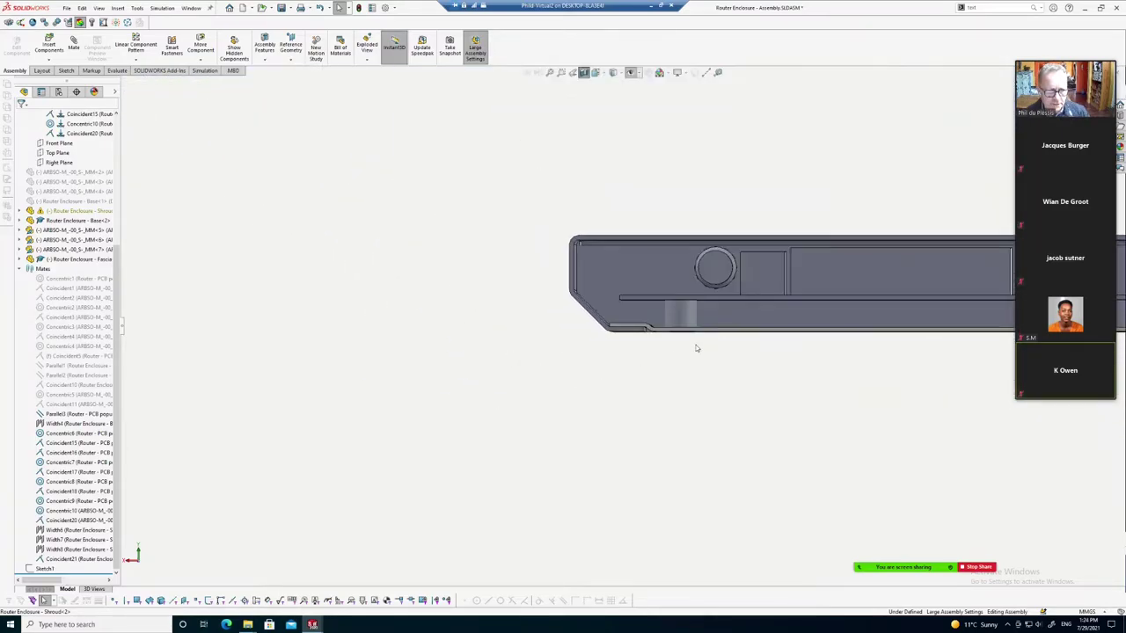
scroll(779, 350, up, 1)
key(ctrl+1)
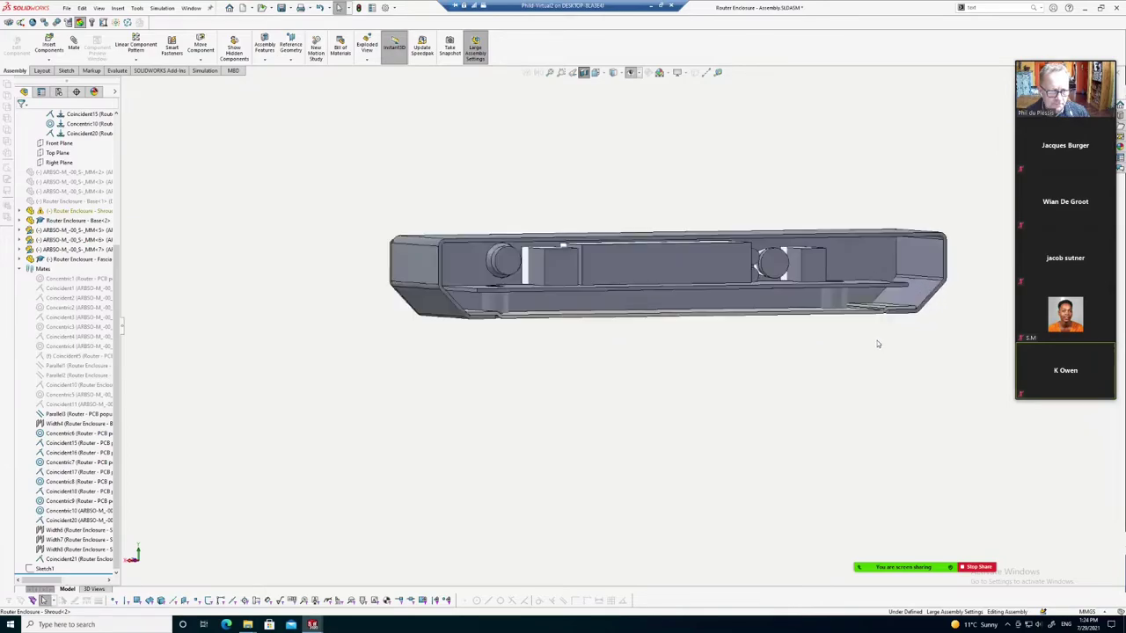
key(ctrl+2)
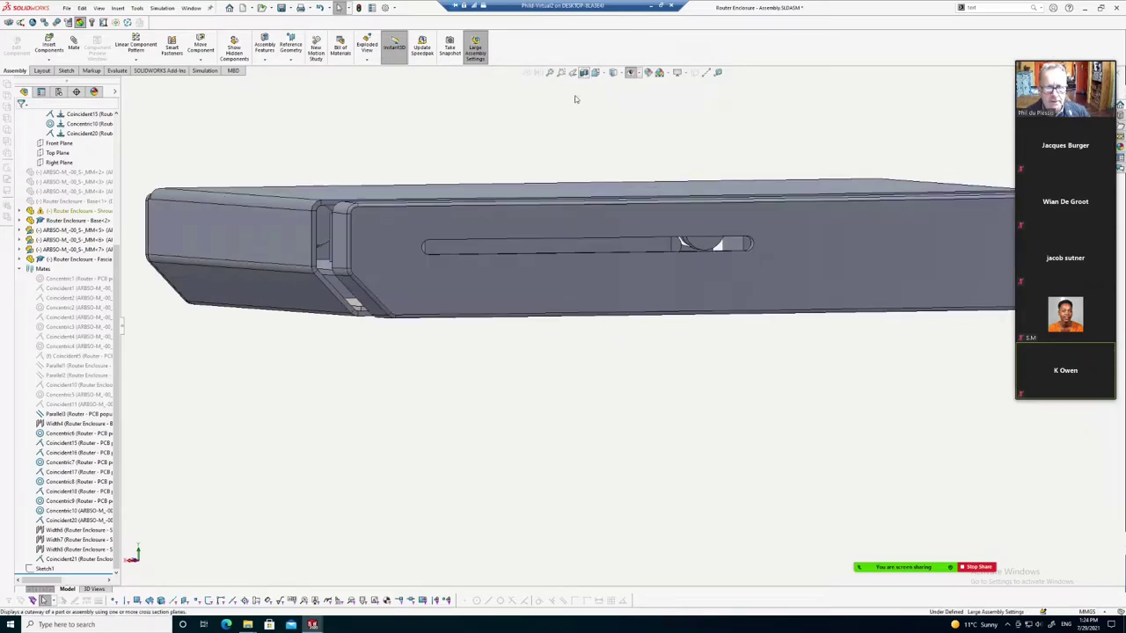
key(ctrl+7)
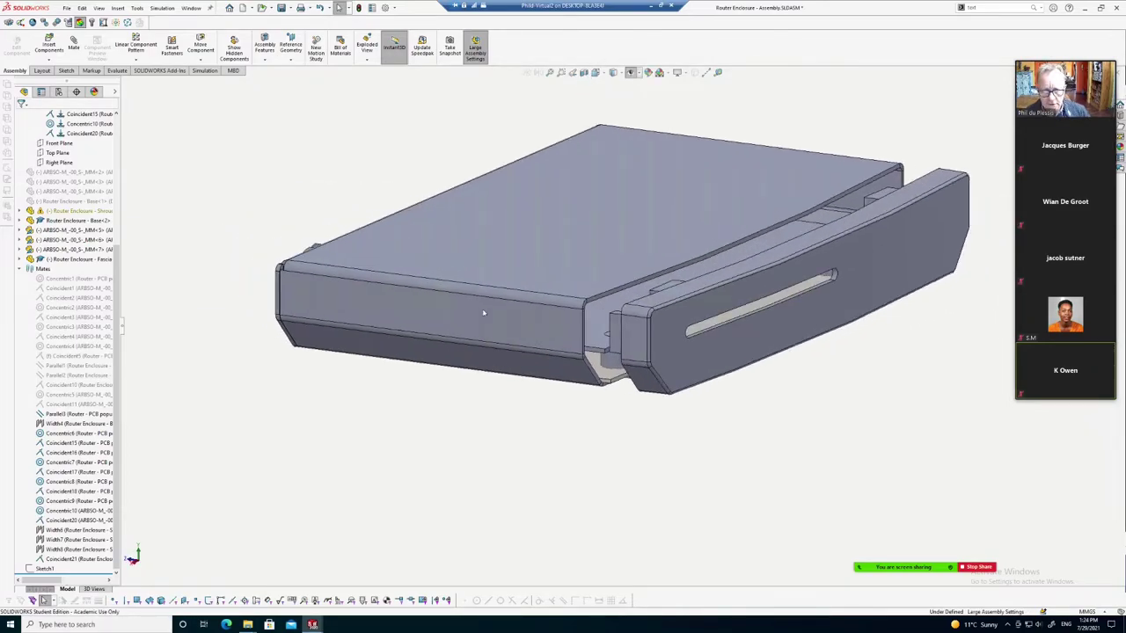
Drag the enclosure body and slotted faceplate apart to expose the front openings
drag(393, 302, 343, 297)
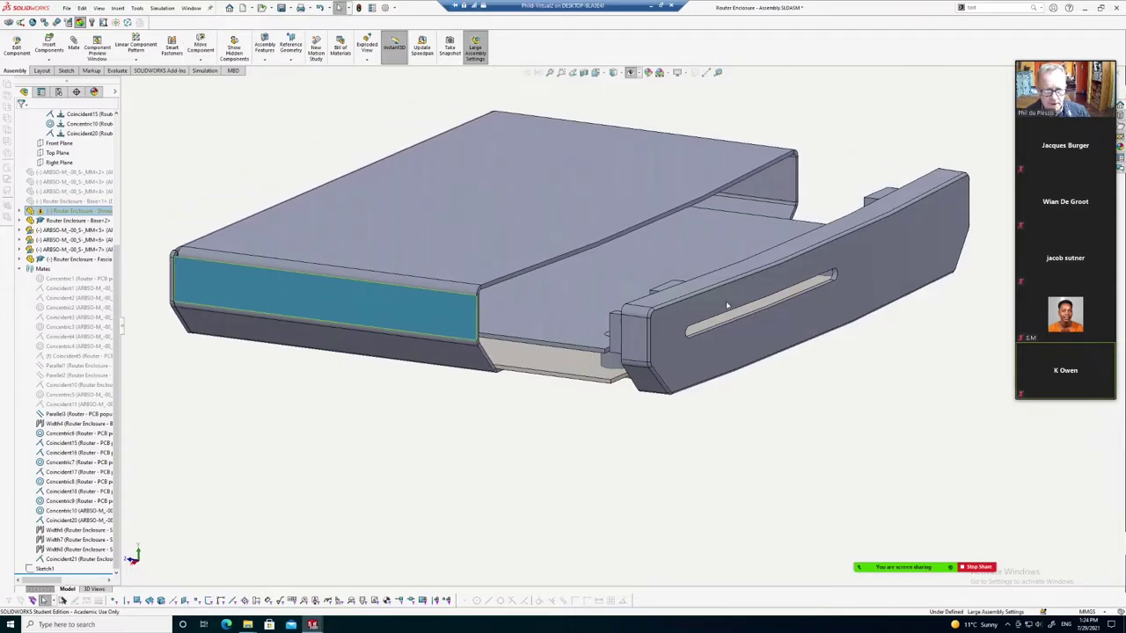
drag(675, 319, 721, 352)
scroll(586, 410, up, 2)
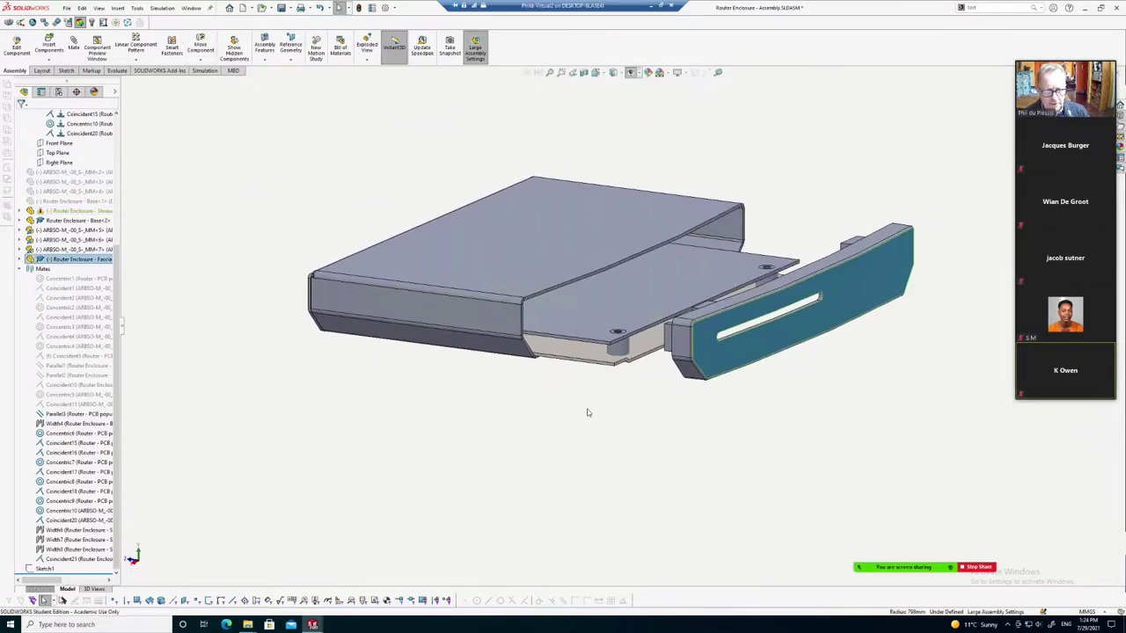
middle_drag(635, 414, 736, 405)
scroll(499, 283, down, 2)
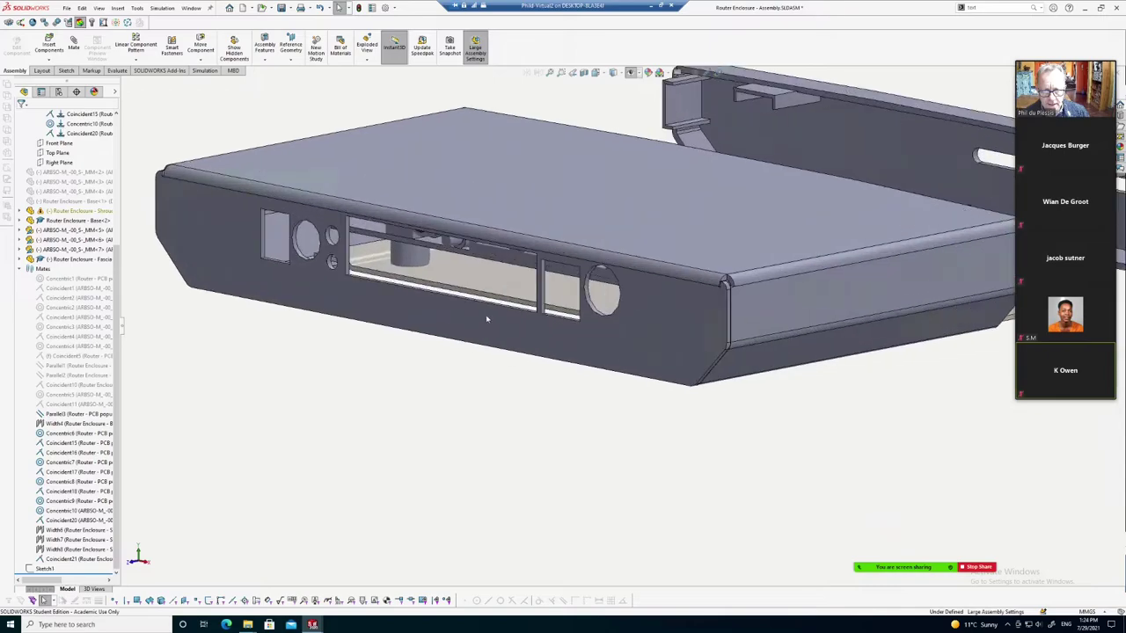
scroll(498, 282, down, 1)
scroll(547, 294, up, 2)
scroll(605, 308, up, 2)
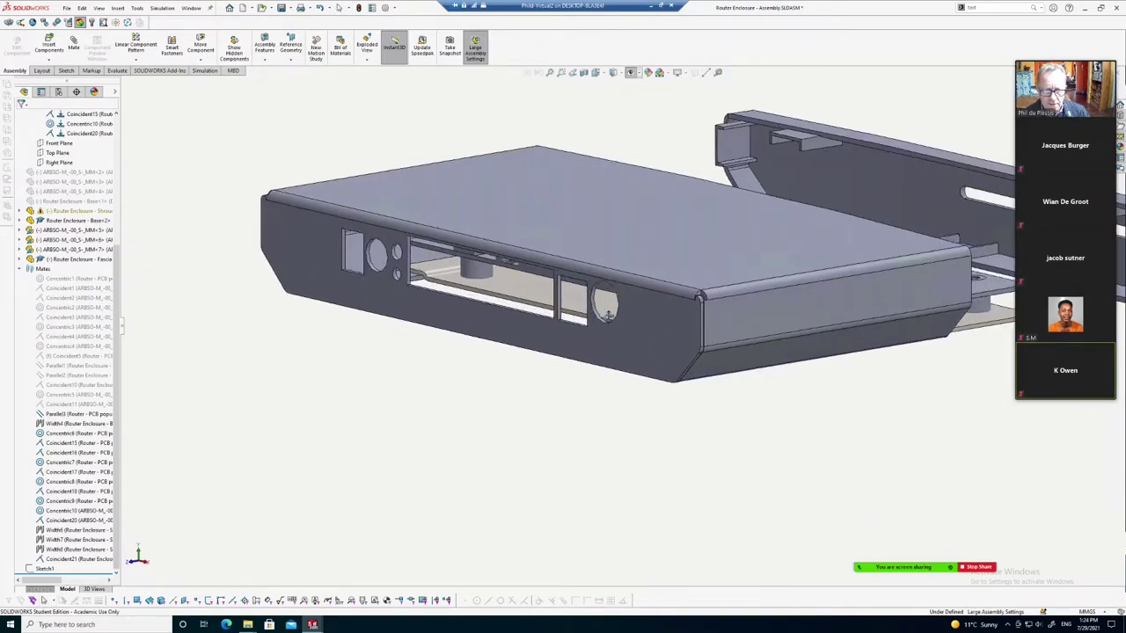
middle_drag(604, 308, 481, 282)
scroll(481, 281, down, 2)
scroll(477, 275, down, 1)
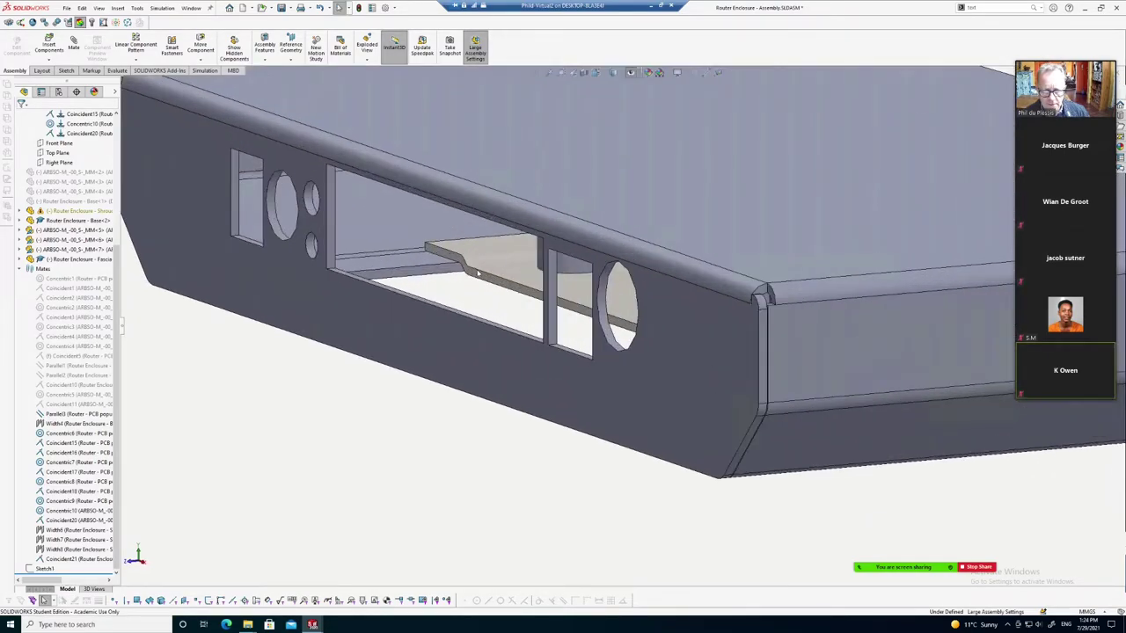
scroll(492, 280, down, 1)
Select the enclosure base, then the PCB board through the front opening
click(509, 289)
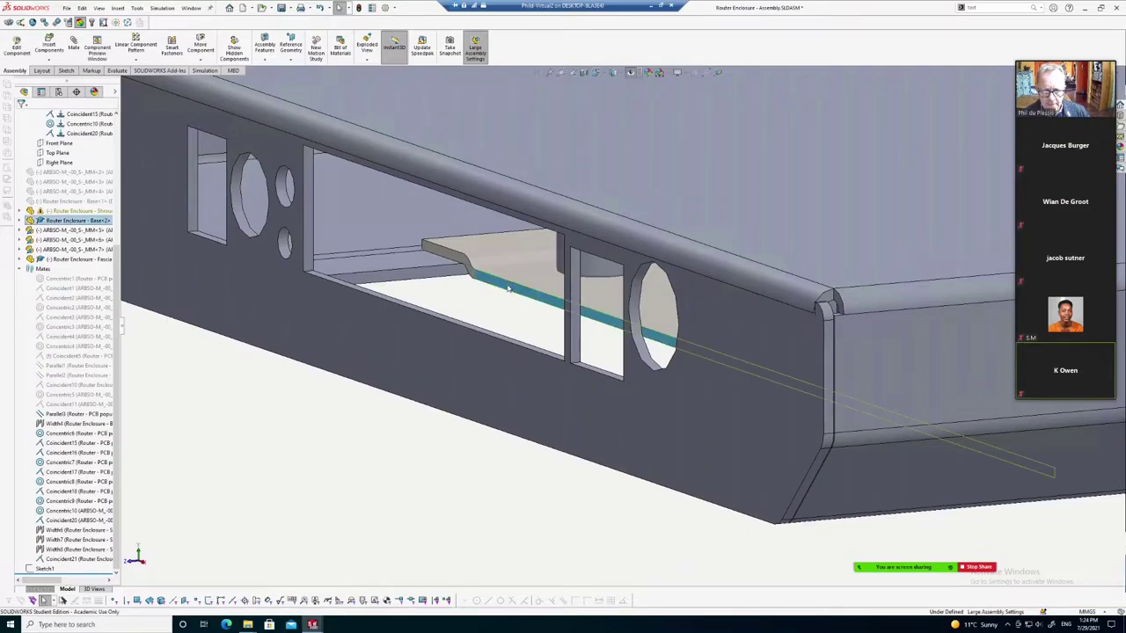
scroll(527, 292, up, 2)
scroll(564, 296, down, 1)
scroll(570, 297, down, 1)
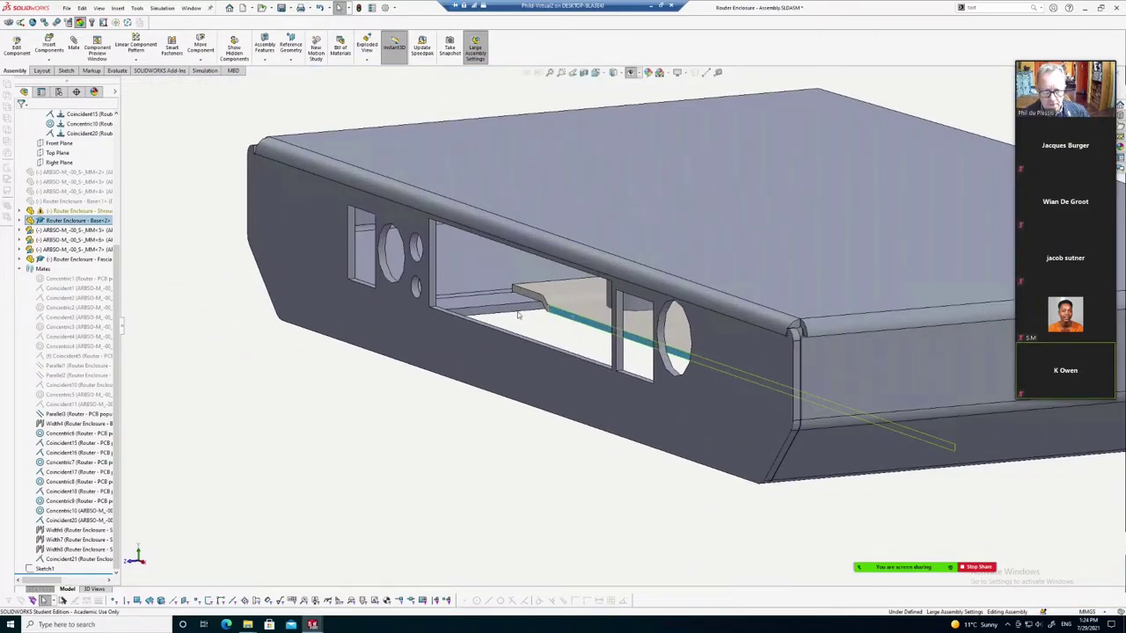
middle_drag(537, 326, 547, 280)
scroll(547, 280, down, 1)
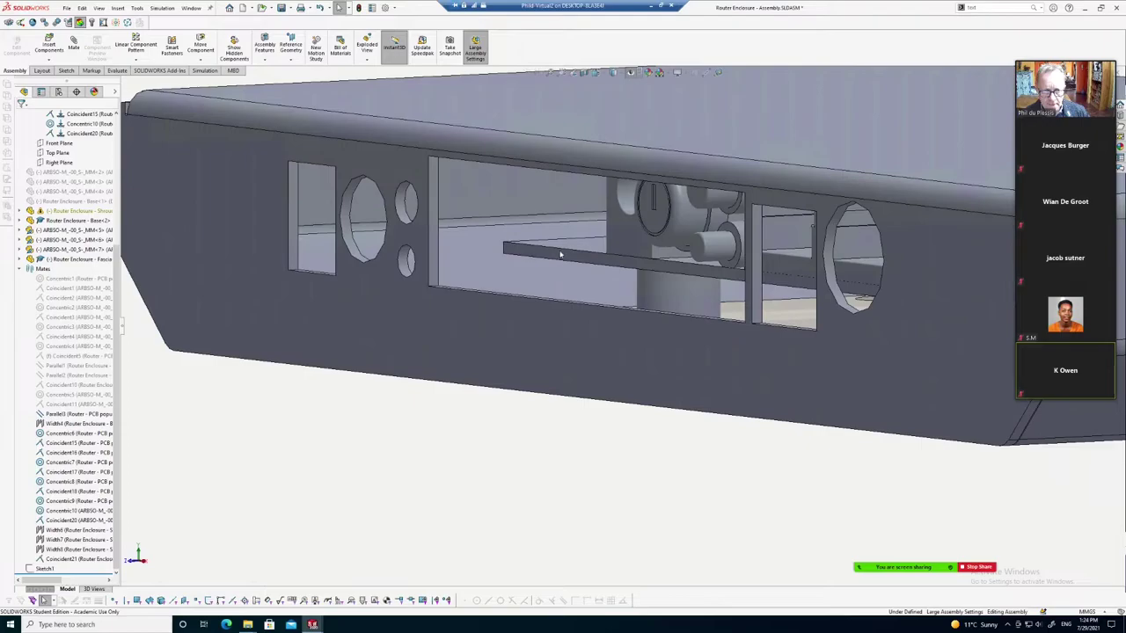
click(532, 252)
scroll(563, 268, up, 2)
scroll(598, 286, up, 1)
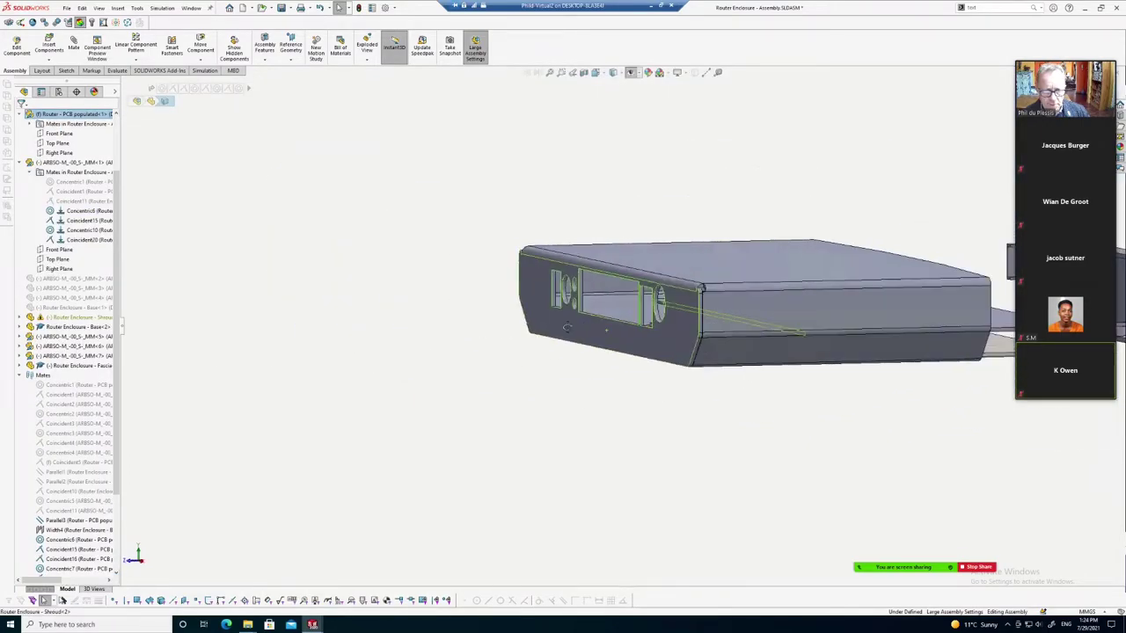
mouse_move(599, 287)
middle_down()
mouse_move(682, 306)
mouse_move(458, 304)
middle_up()
scroll(682, 306, down, 1)
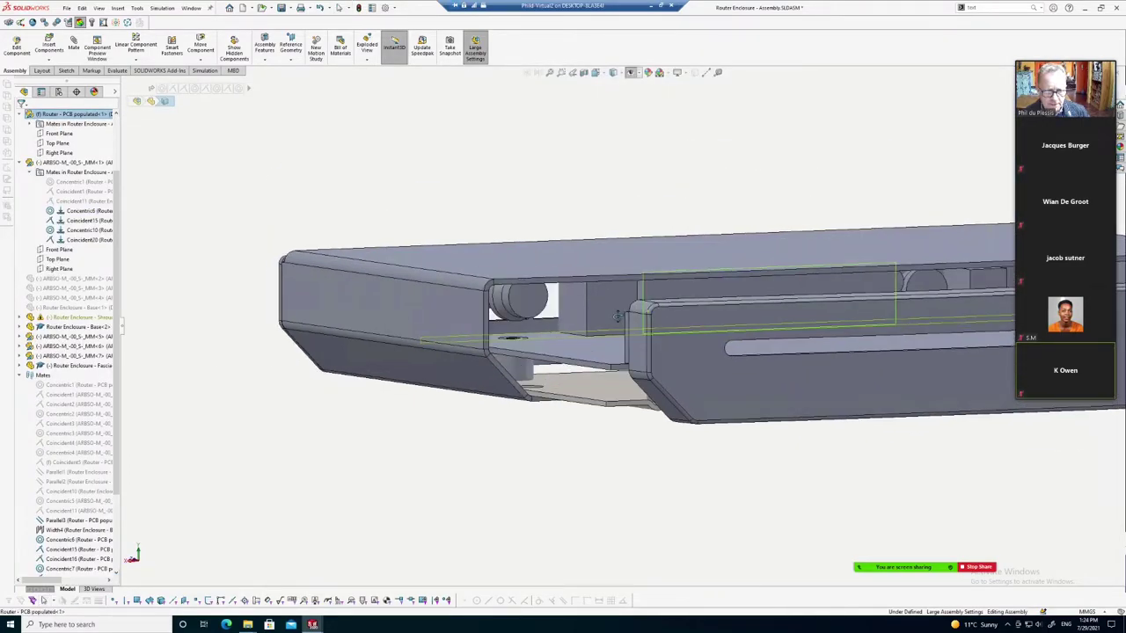
click(459, 305)
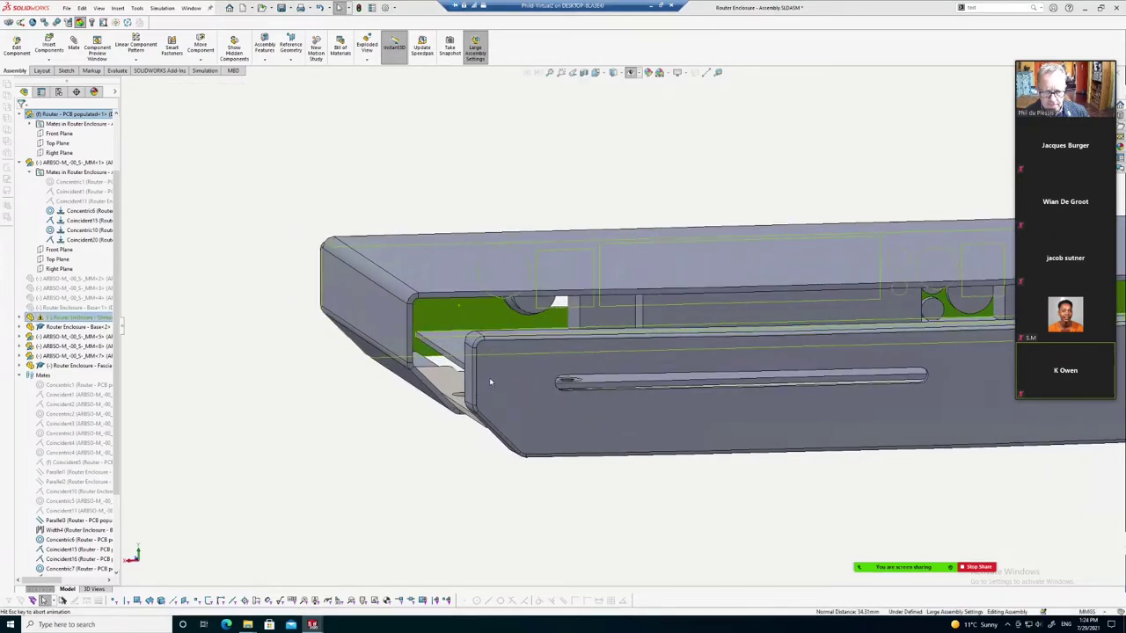
mouse_move(483, 391)
middle_down()
mouse_move(478, 220)
mouse_move(729, 443)
mouse_move(684, 422)
mouse_move(678, 432)
mouse_move(734, 440)
mouse_move(943, 393)
mouse_move(897, 327)
mouse_move(854, 338)
middle_up()
click(478, 219)
scroll(477, 219, up, 3)
scroll(897, 328, down, 3)
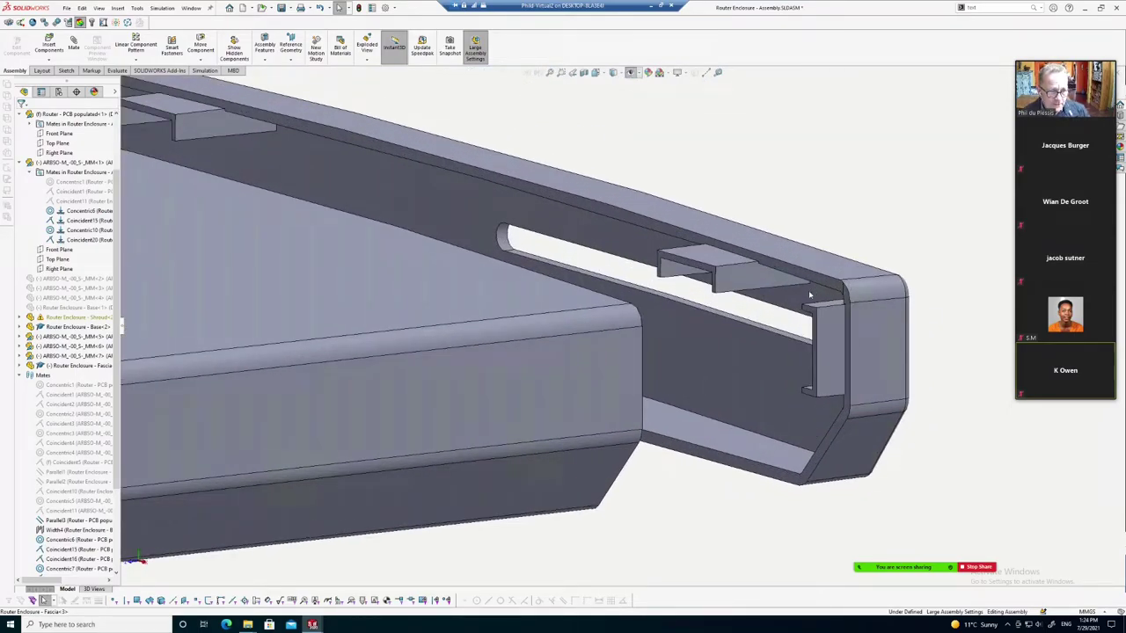
mouse_move(810, 295)
middle_down()
mouse_move(667, 466)
mouse_move(640, 453)
mouse_move(696, 302)
mouse_move(736, 259)
mouse_move(727, 269)
middle_up()
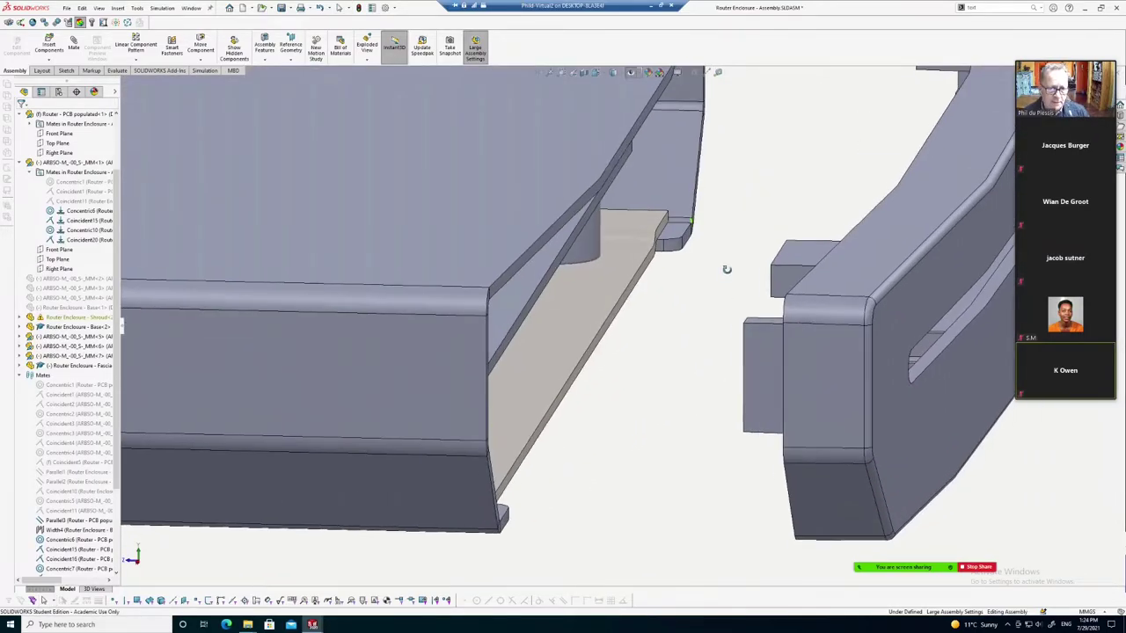
scroll(633, 355, up, 3)
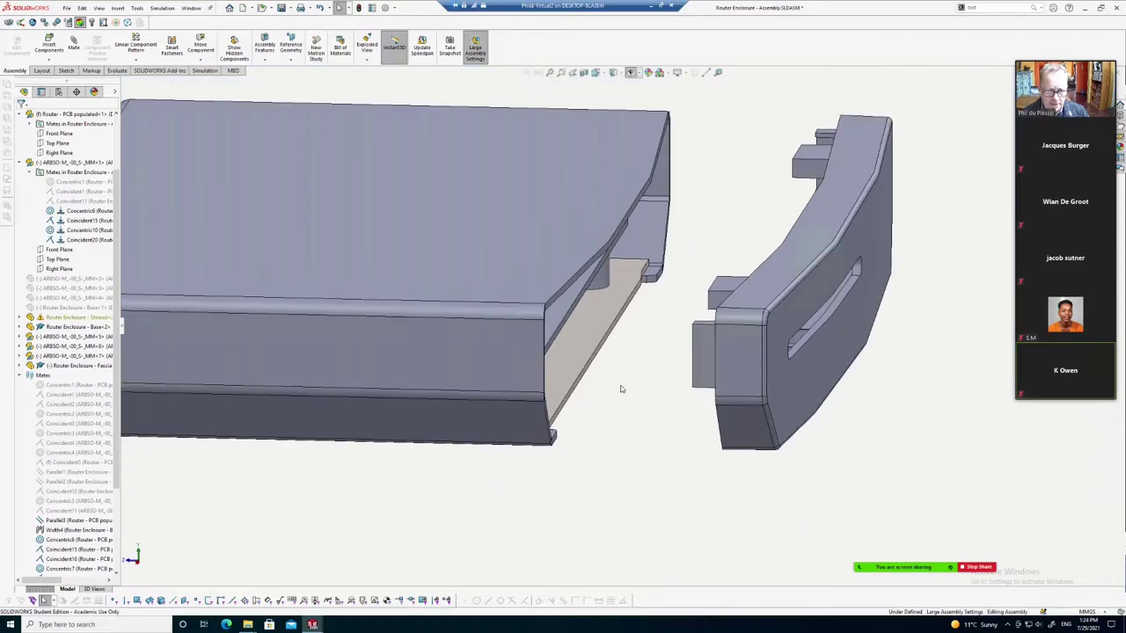
mouse_move(622, 397)
middle_down()
mouse_move(668, 397)
mouse_move(850, 274)
middle_up()
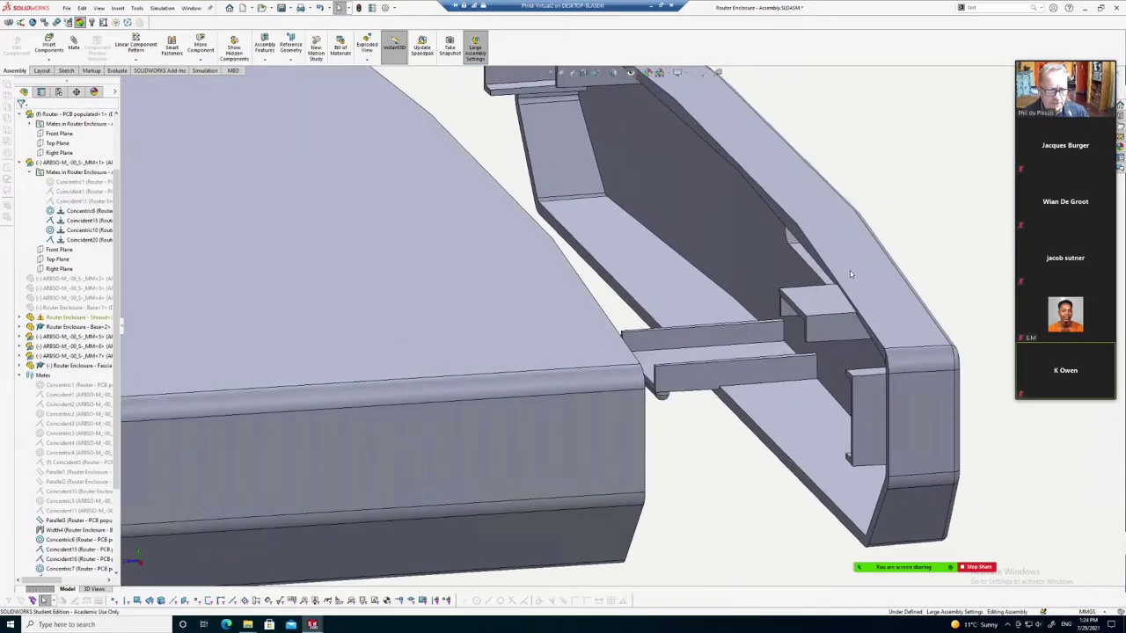
Orbit around the enclosure to find and select the fascia part
click(813, 251)
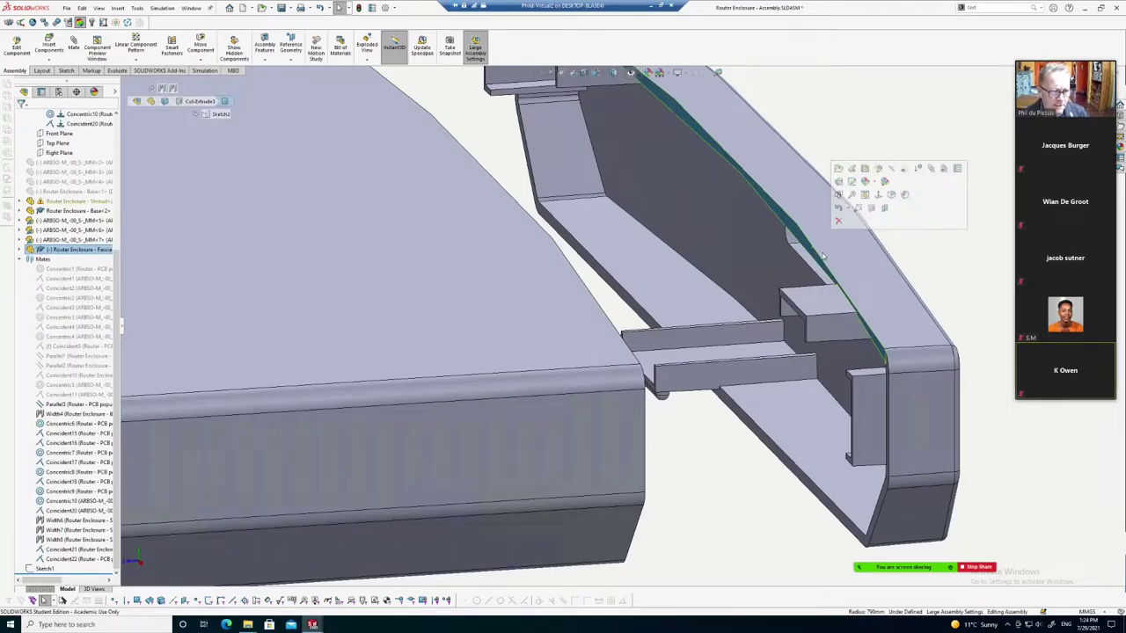
middle_drag(832, 265, 900, 282)
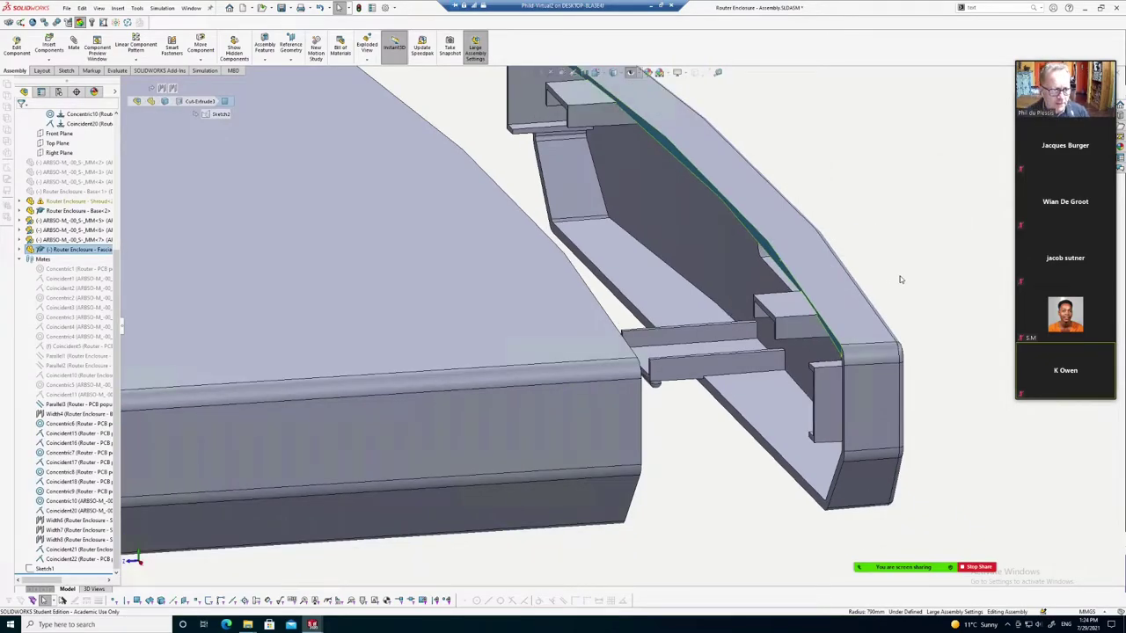
scroll(890, 250, up, 3)
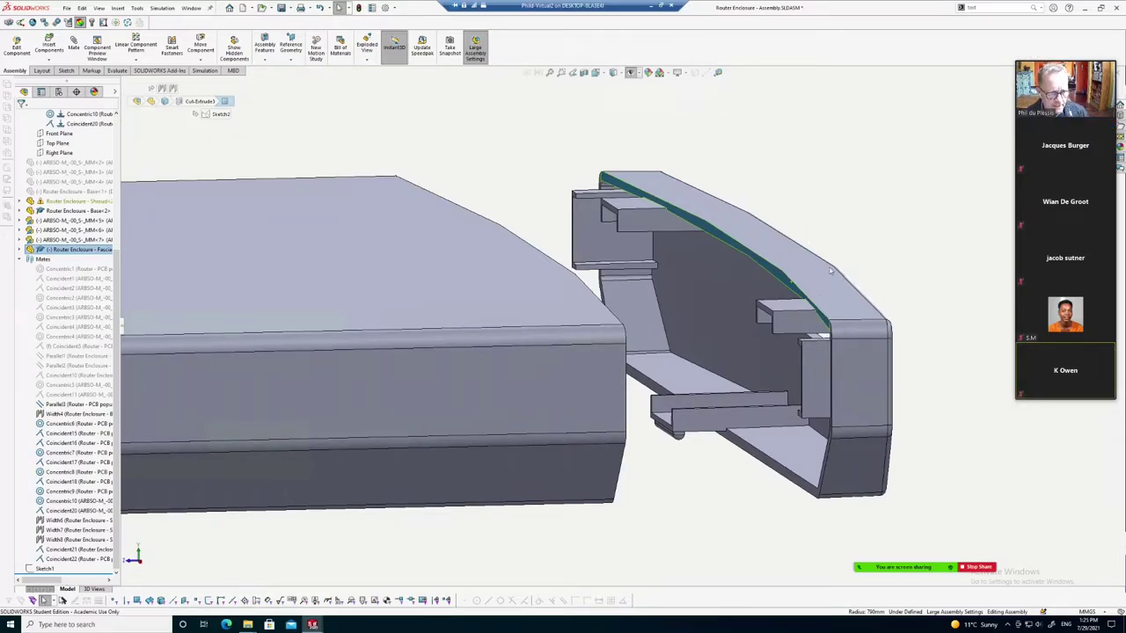
click(848, 243)
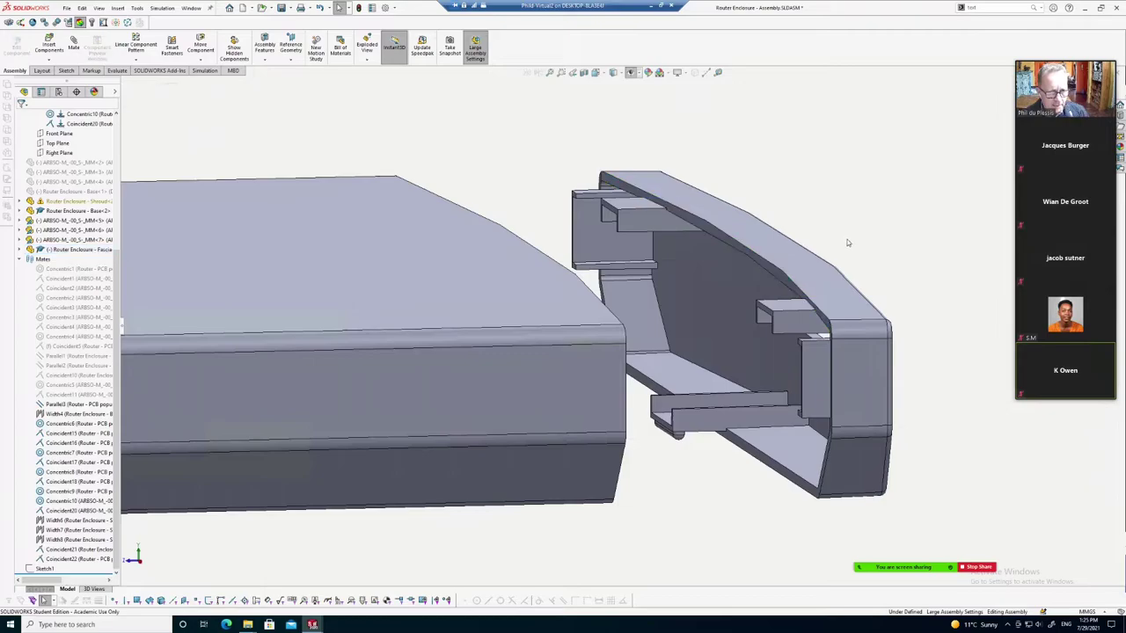
click(759, 261)
middle_drag(759, 262, 585, 293)
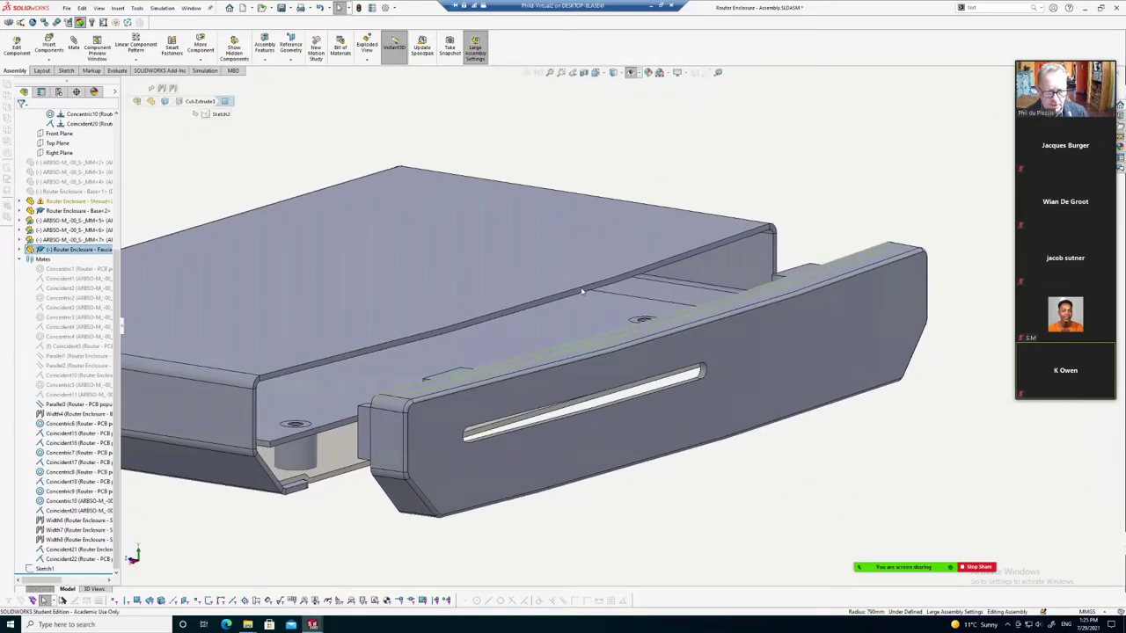
scroll(704, 229, down, 5)
key(Escape)
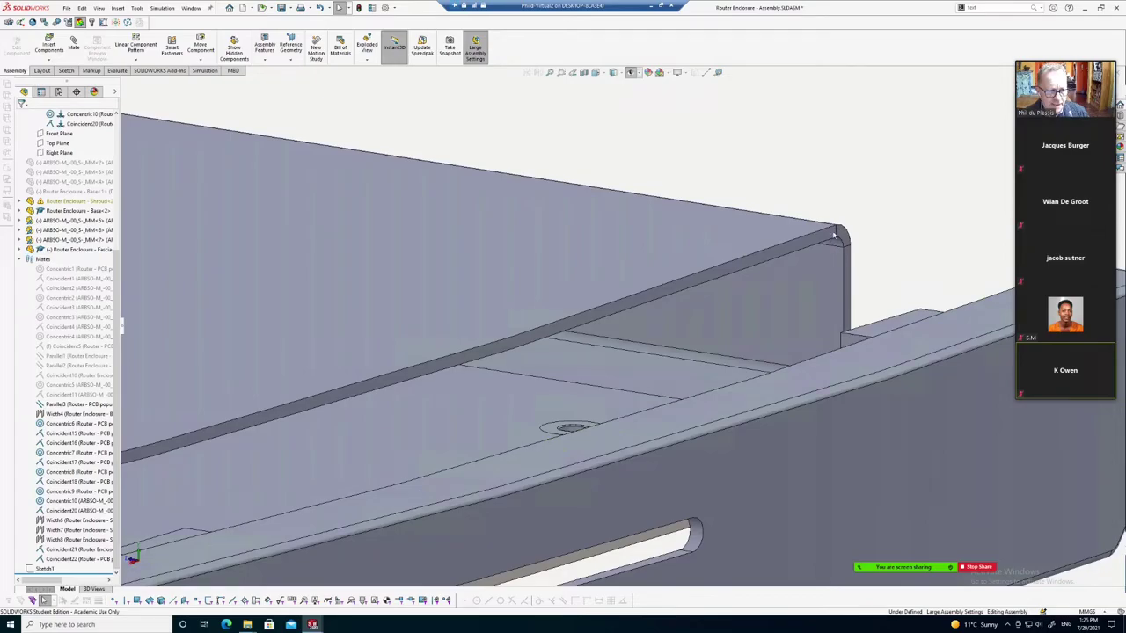
scroll(825, 233, up, 5)
mouse_move(789, 289)
middle_down()
mouse_move(850, 287)
mouse_move(790, 330)
mouse_move(821, 350)
middle_up()
scroll(790, 330, down, 5)
click(792, 325)
scroll(793, 326, up, 5)
scroll(821, 350, down, 5)
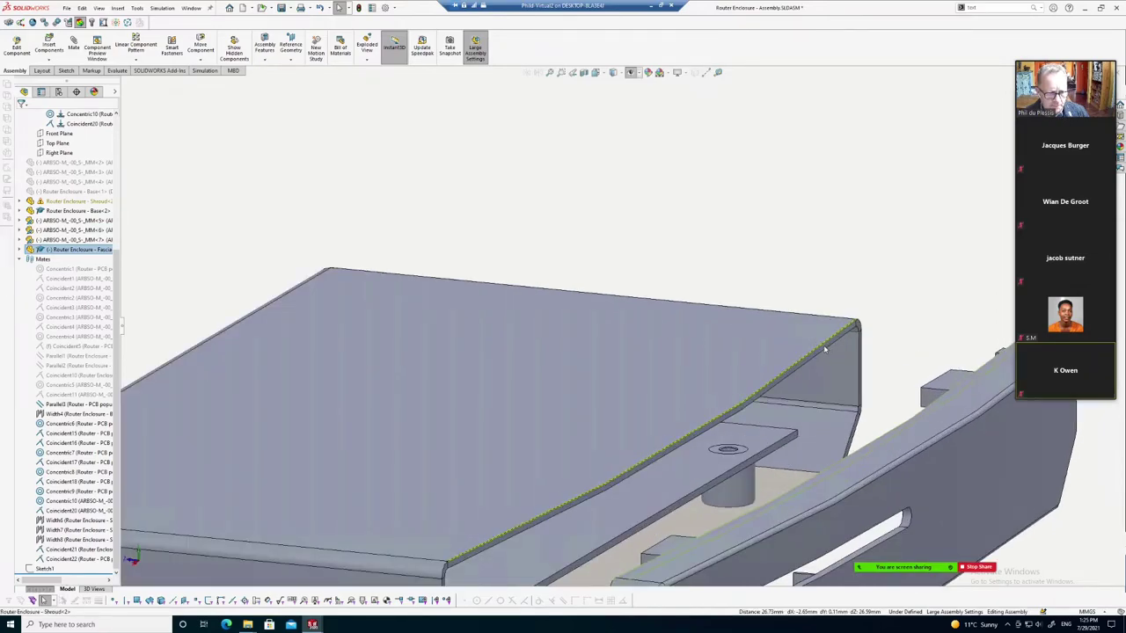
Mate the shroud's curved front edge Tangent to the fascia's curved top face
click(824, 350)
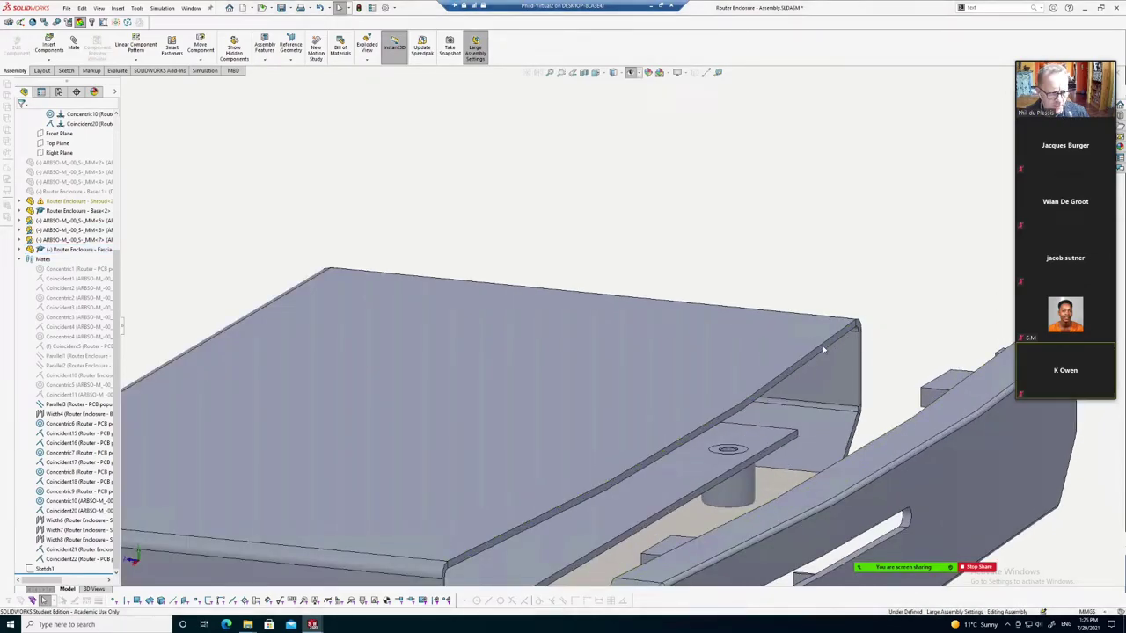
click(825, 351)
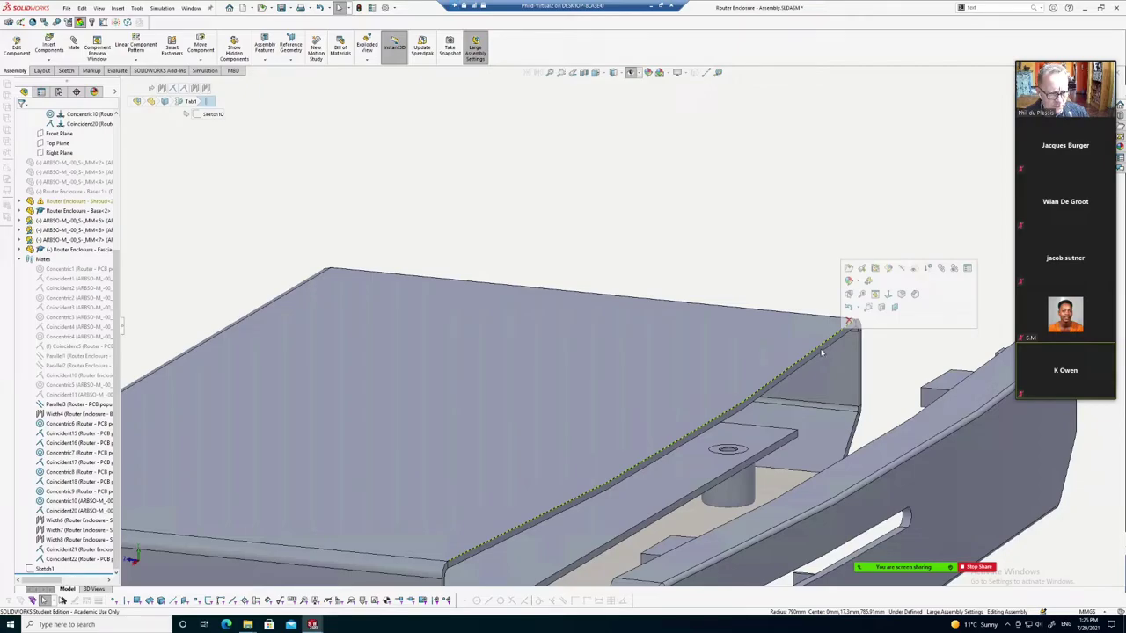
scroll(822, 352, up, 2)
scroll(822, 352, up, 2)
middle_drag(847, 309, 810, 350)
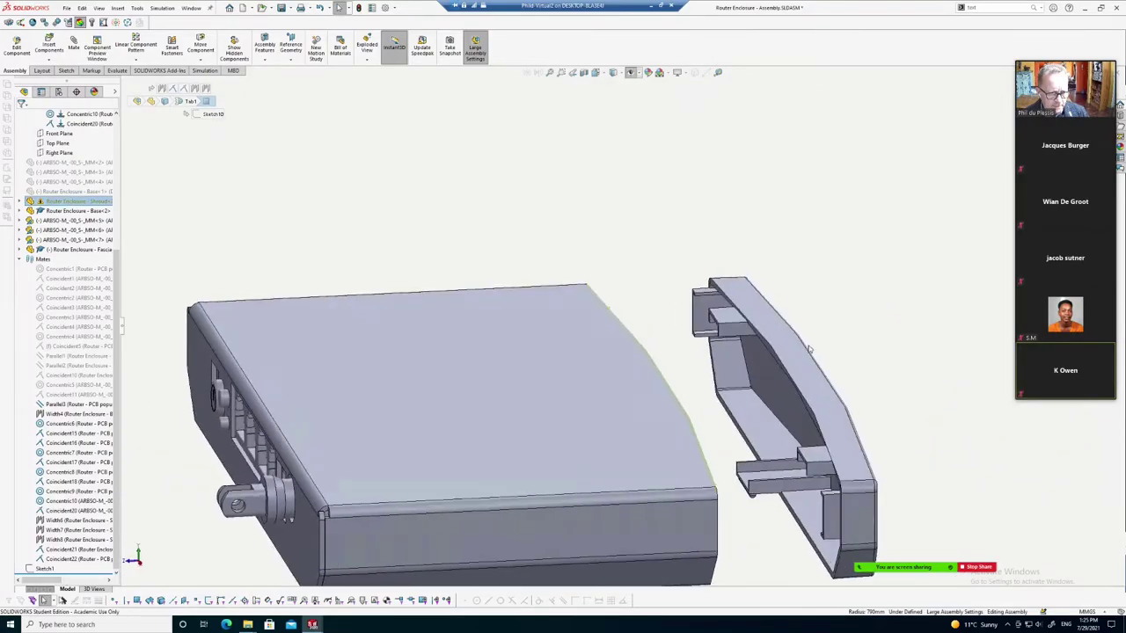
scroll(809, 349, down, 3)
click(724, 335)
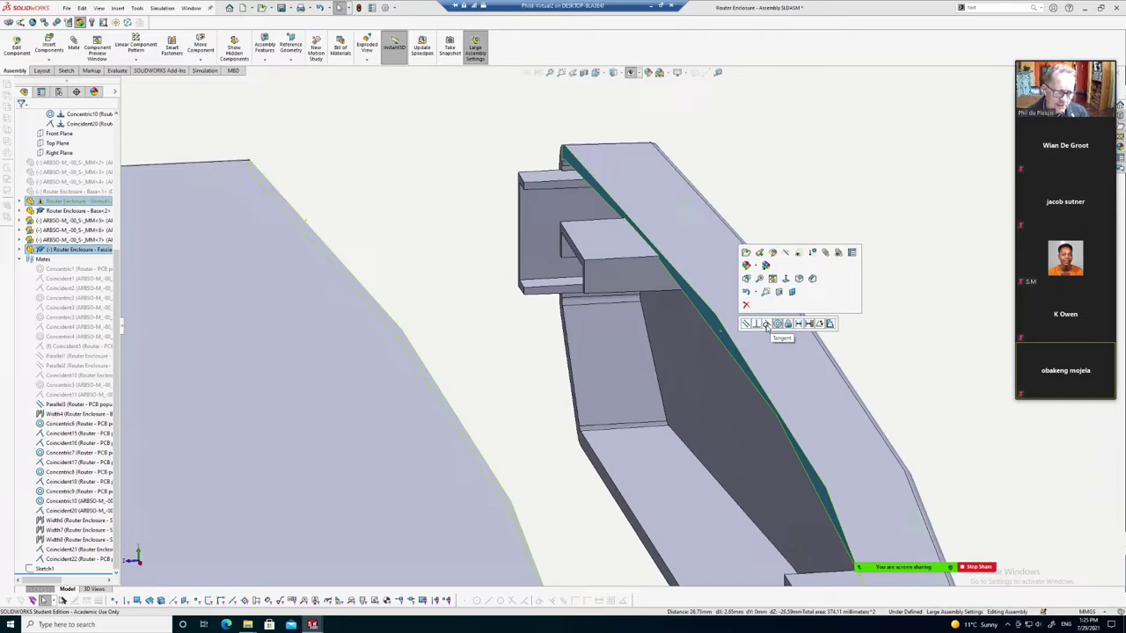
click(766, 324)
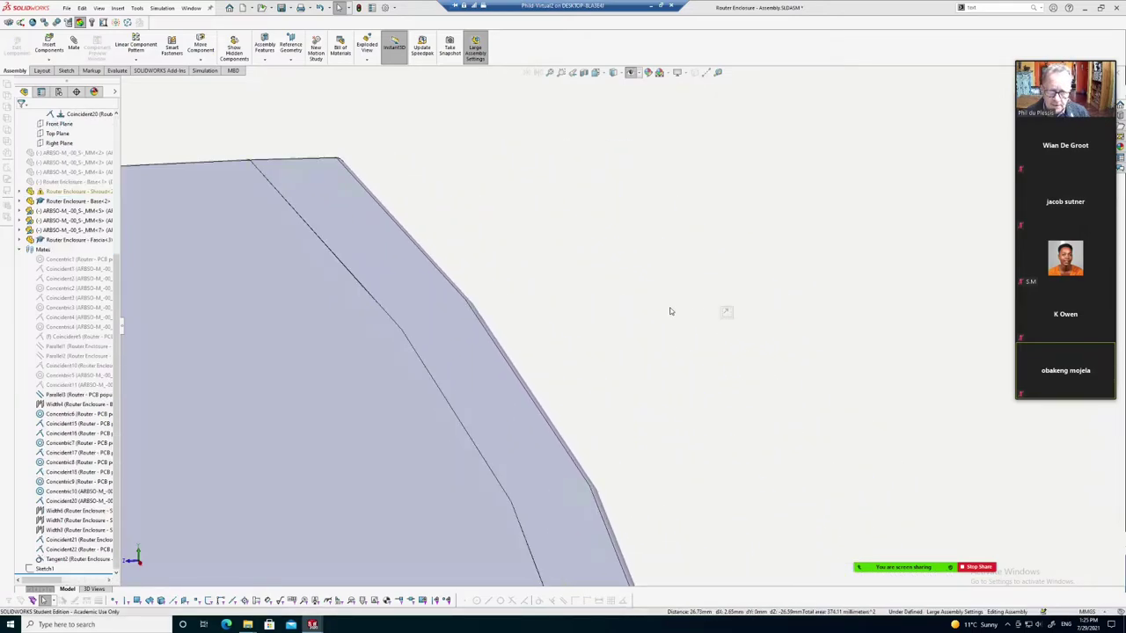
scroll(666, 312, up, 5)
mouse_move(674, 364)
middle_down()
mouse_move(671, 395)
mouse_move(625, 391)
middle_up()
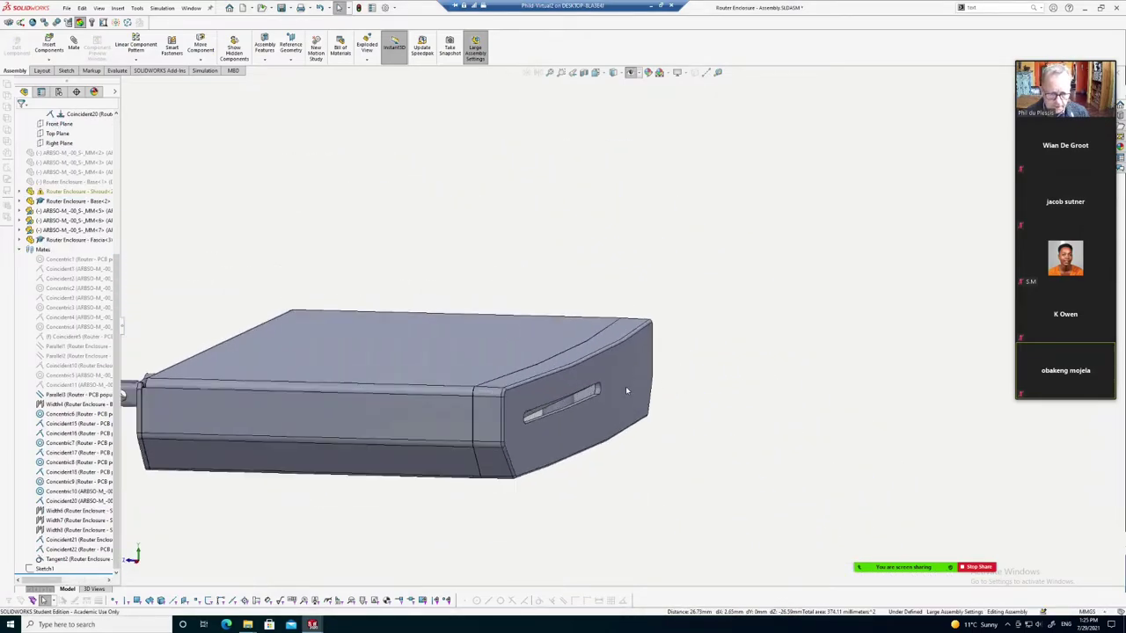
scroll(626, 386, down, 3)
scroll(545, 374, up, 2)
scroll(462, 362, down, 3)
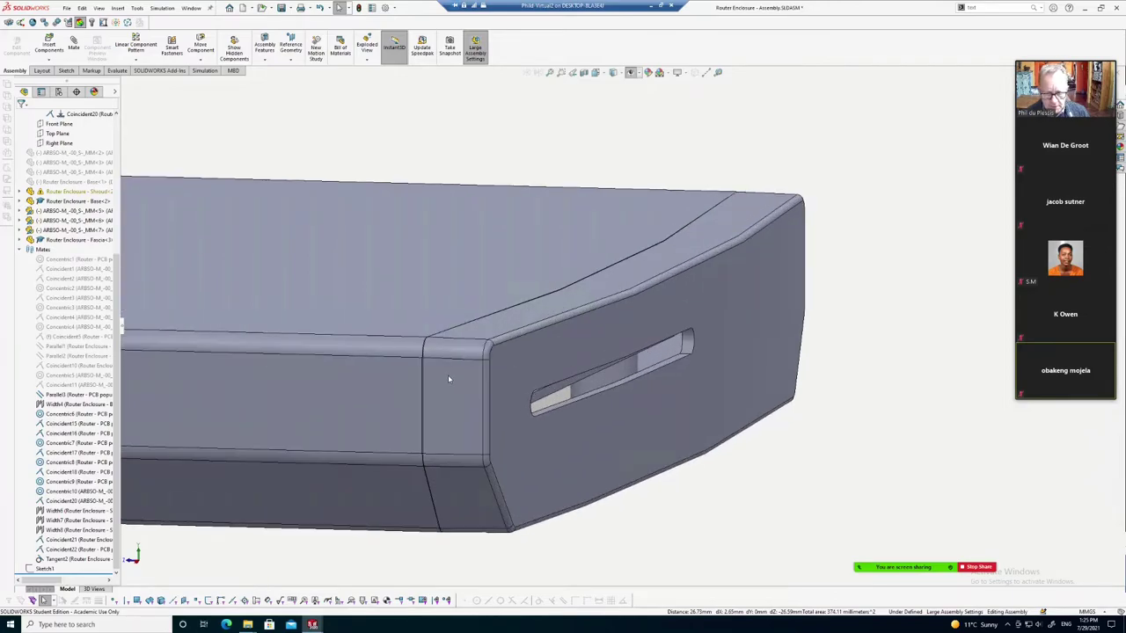
scroll(450, 375, down, 1)
scroll(432, 384, down, 1)
scroll(449, 390, down, 2)
scroll(484, 317, down, 1)
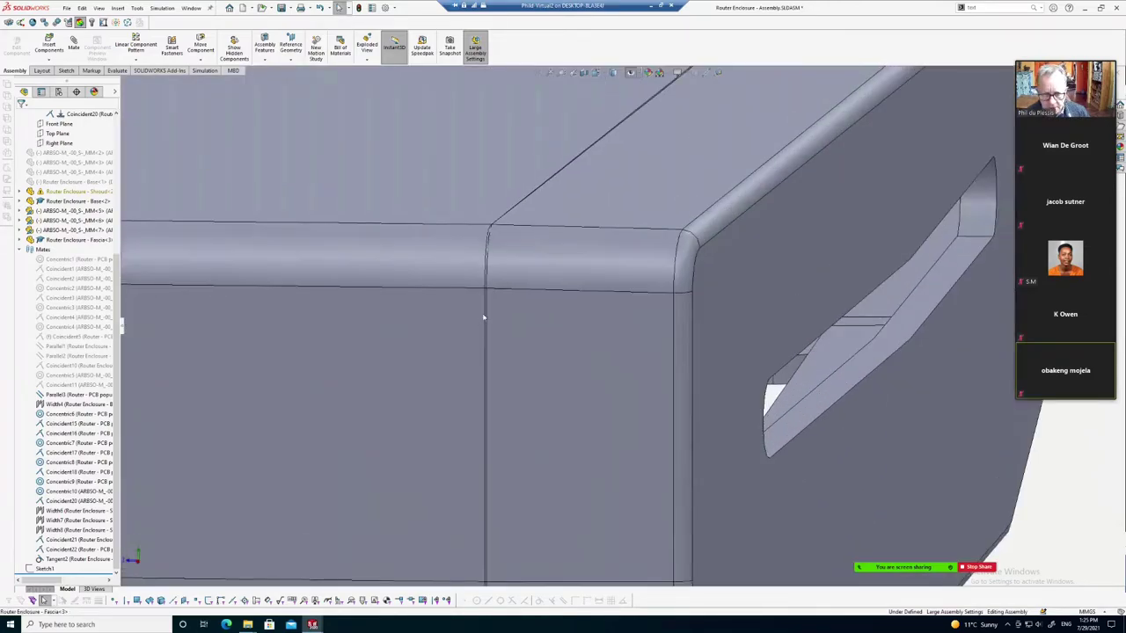
scroll(484, 317, down, 1)
scroll(532, 247, up, 1)
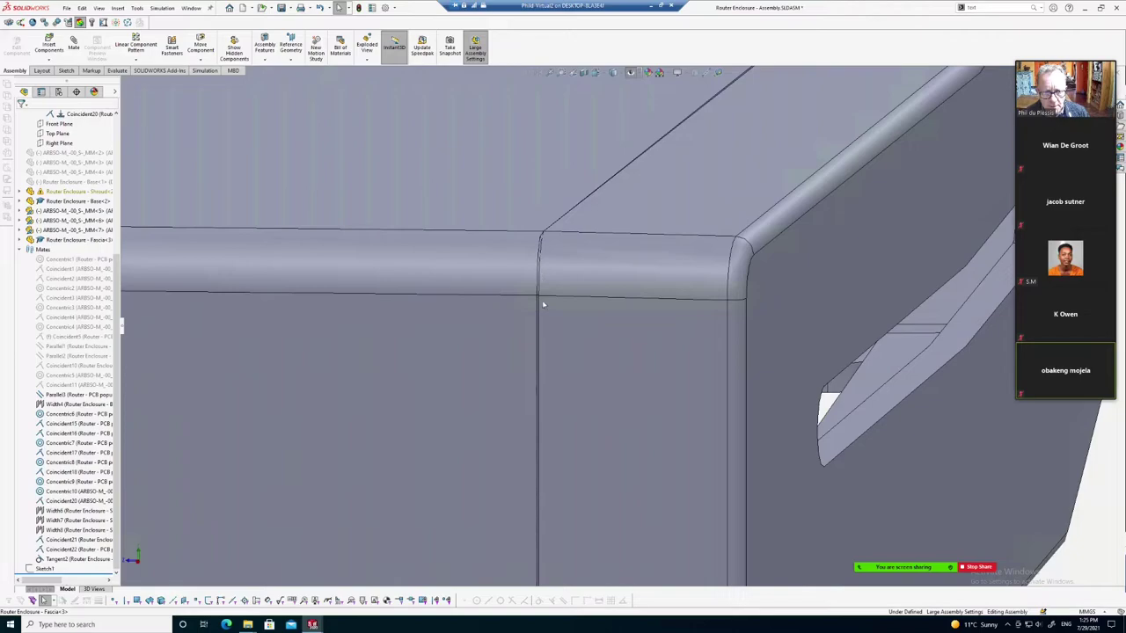
scroll(542, 317, up, 1)
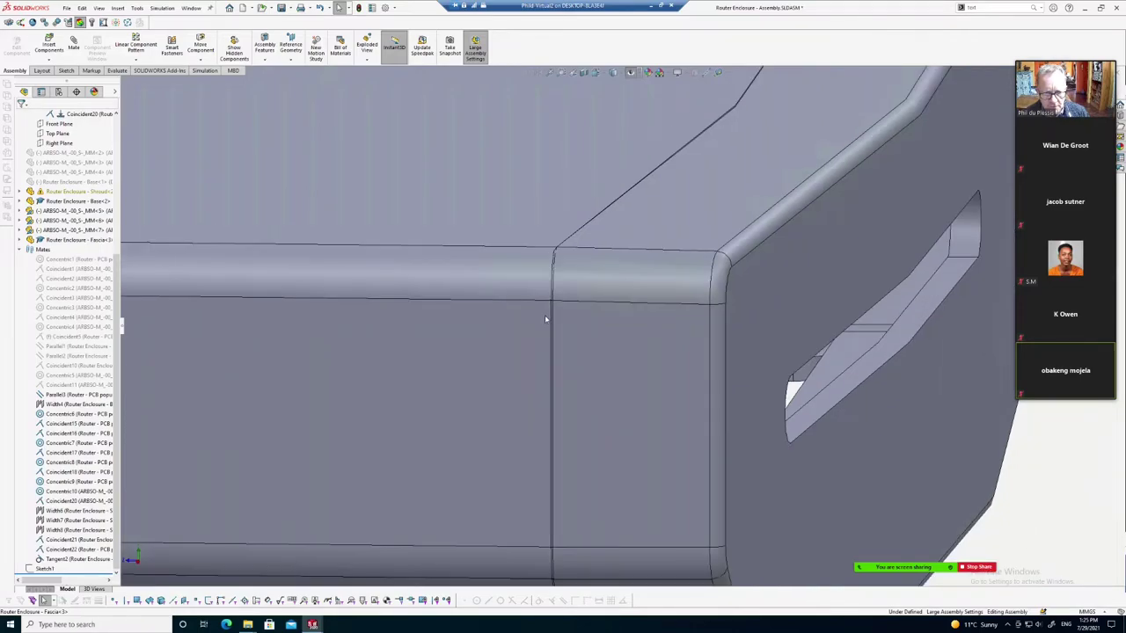
scroll(550, 318, down, 1)
scroll(556, 320, up, 1)
scroll(570, 314, up, 2)
scroll(857, 322, up, 1)
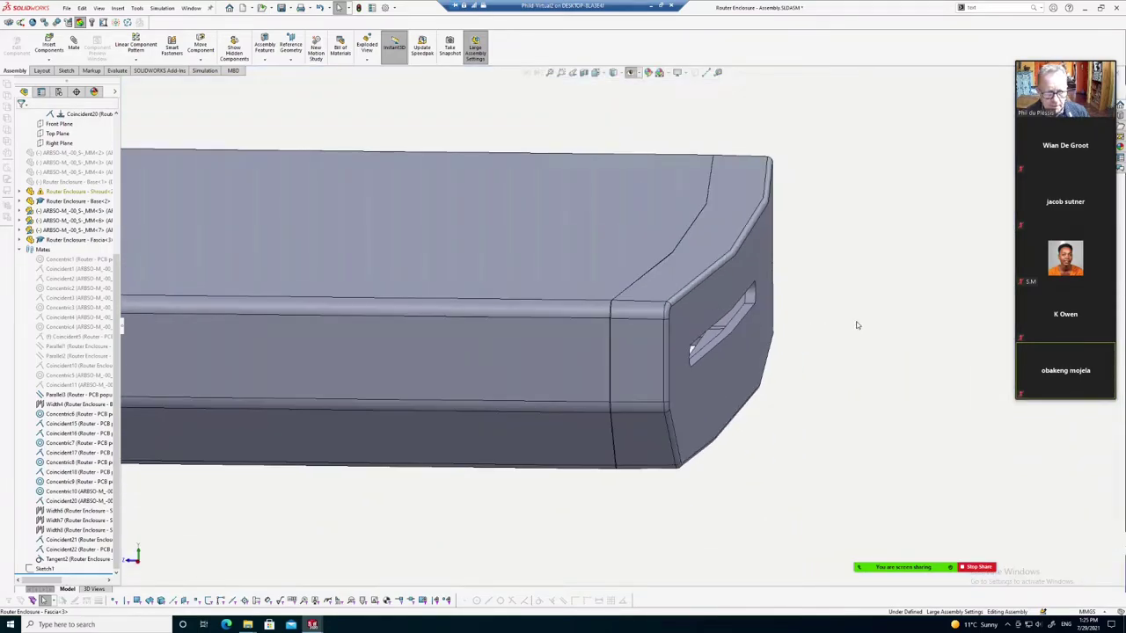
scroll(847, 308, up, 1)
middle_drag(820, 324, 669, 369)
scroll(593, 388, down, 2)
scroll(593, 392, up, 2)
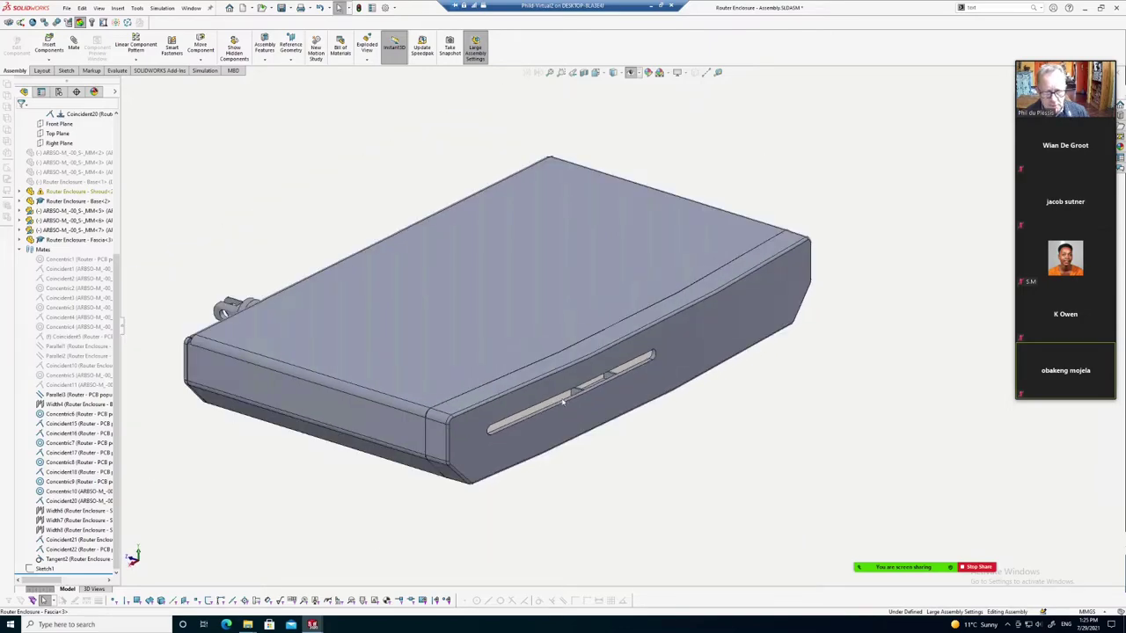
scroll(426, 475, down, 2)
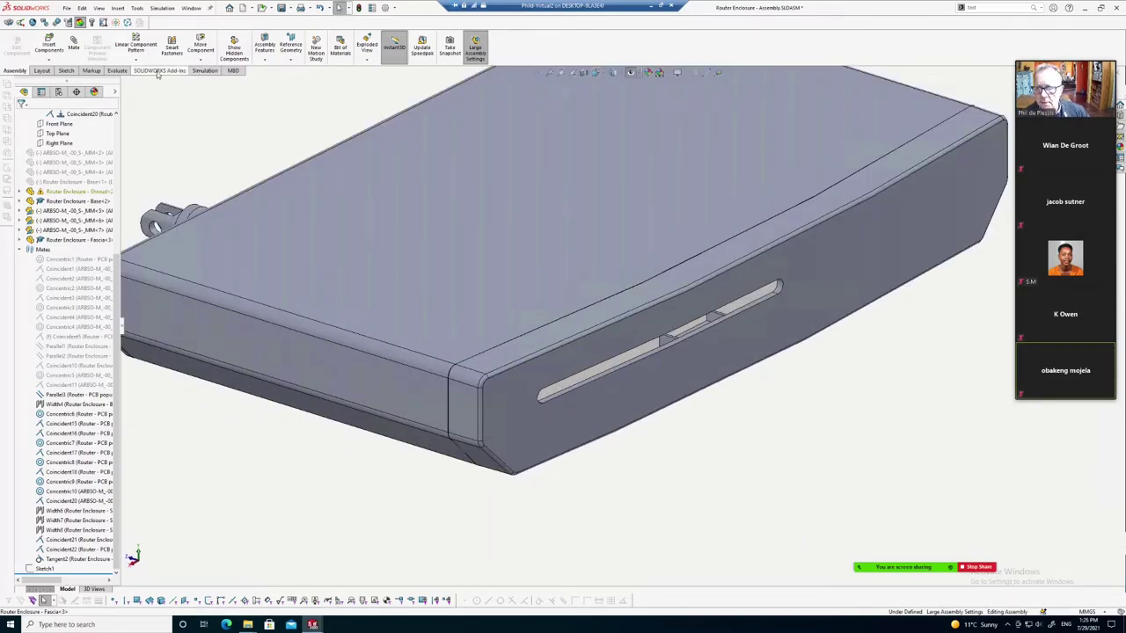
Run Interference Detection on the whole assembly and inspect the results
click(118, 71)
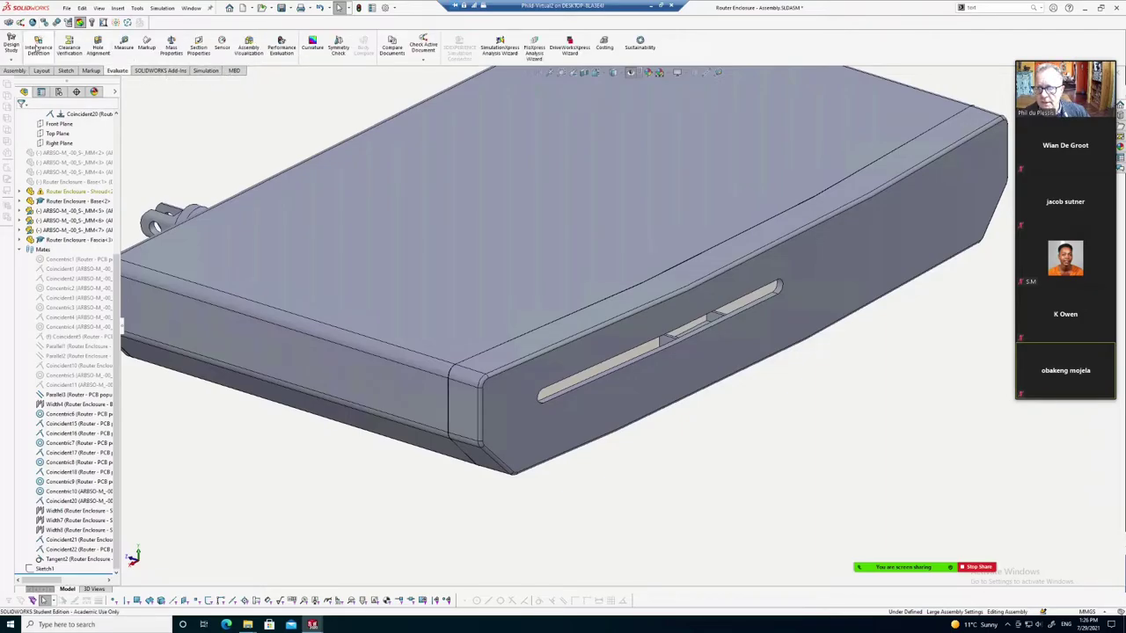
click(38, 46)
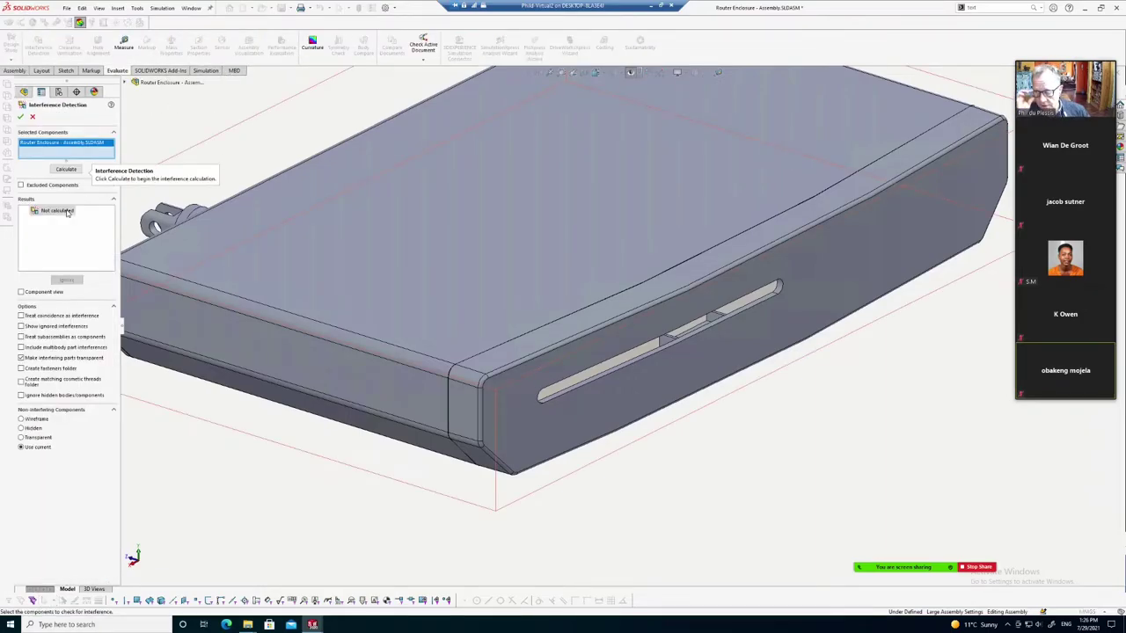
click(64, 169)
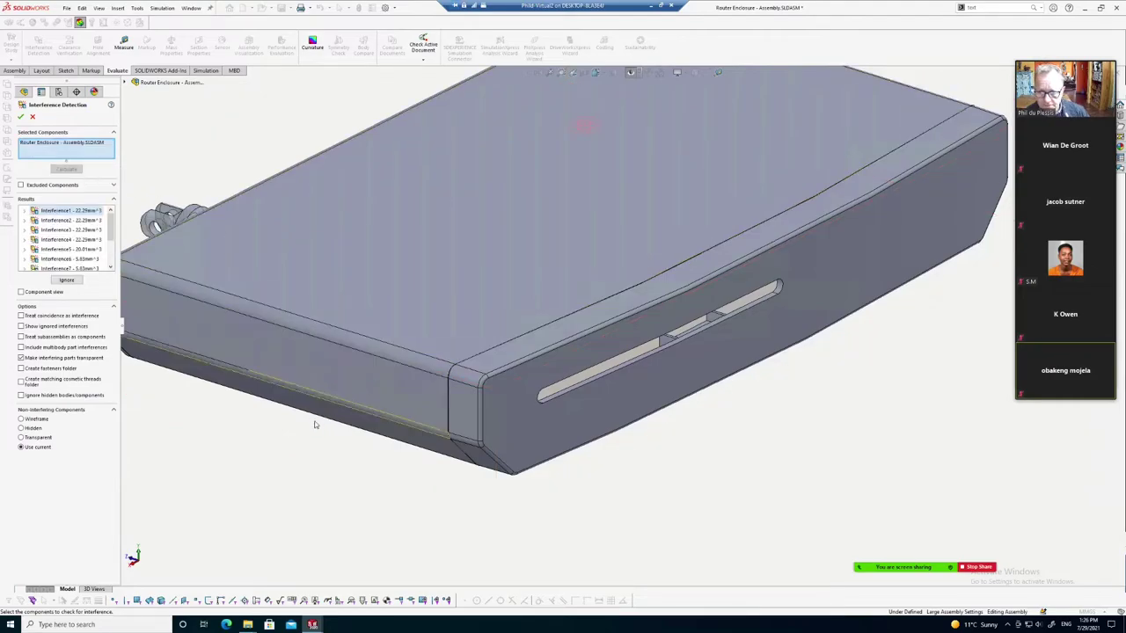
mouse_move(616, 373)
middle_down()
mouse_move(669, 423)
mouse_move(704, 410)
mouse_move(698, 352)
mouse_move(672, 406)
mouse_move(616, 405)
middle_up()
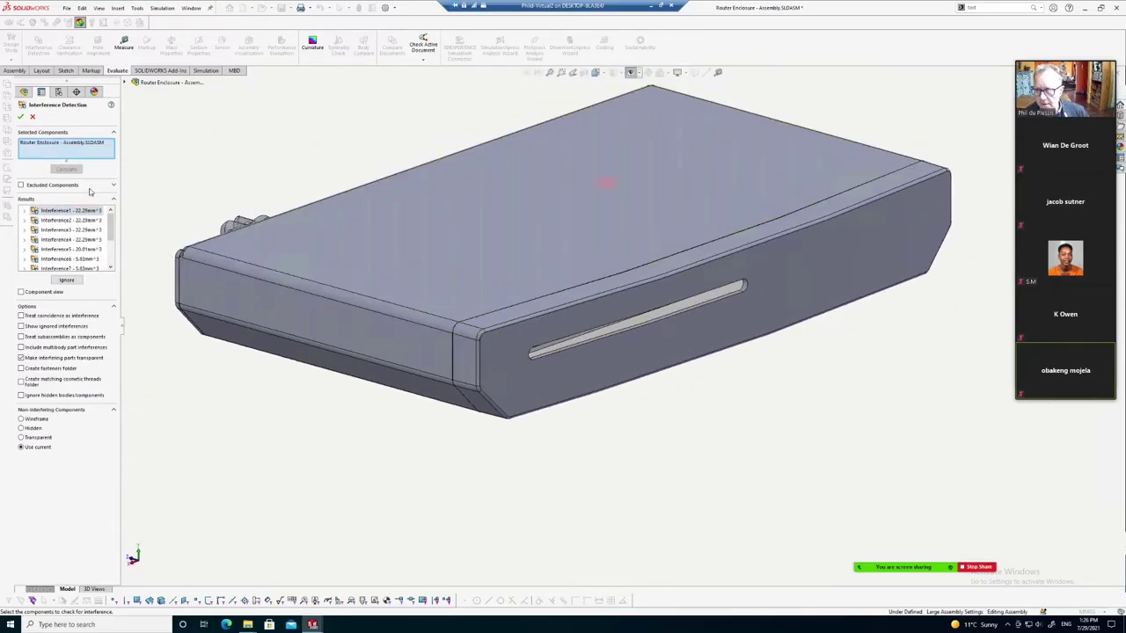
click(32, 115)
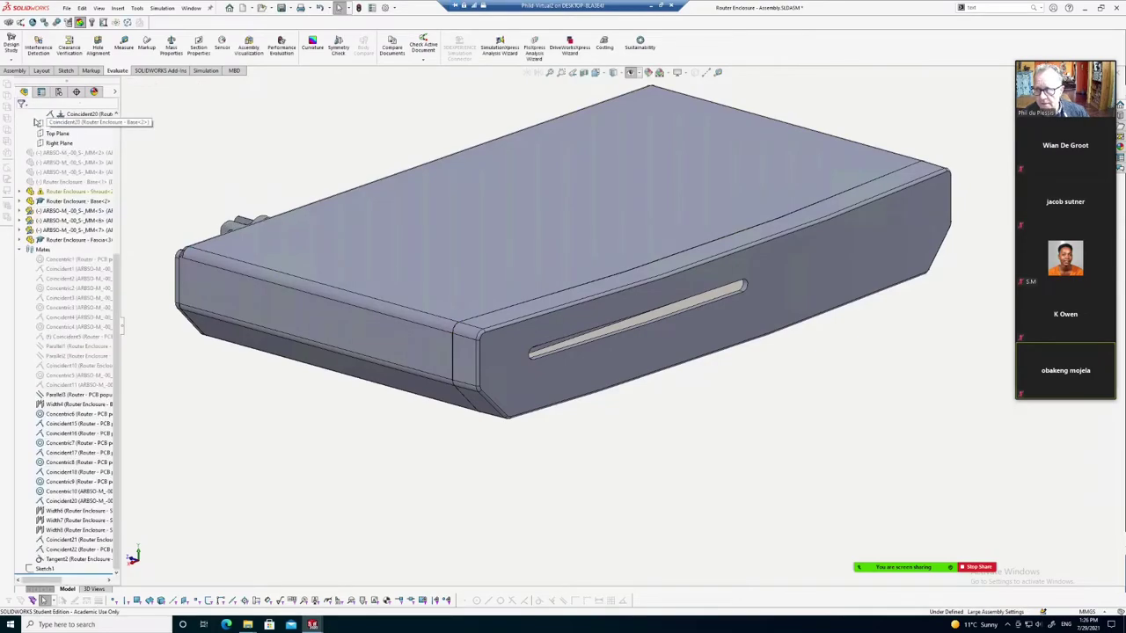
Check only the fascia and shroud for interference, showing the overlap in red
click(515, 334)
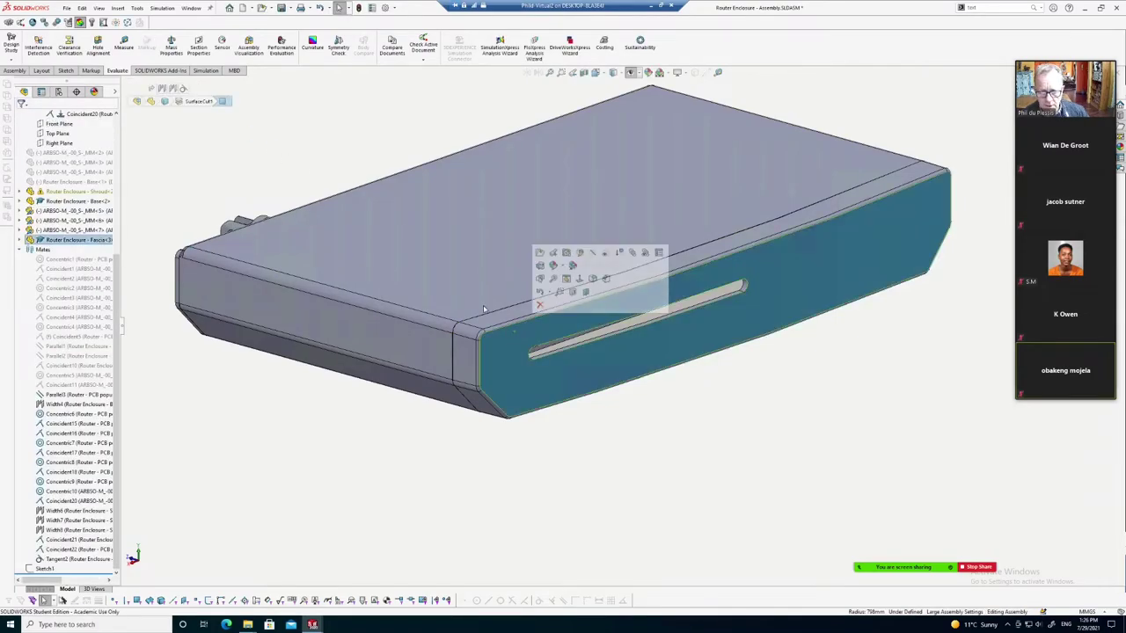
ctrl+click(448, 282)
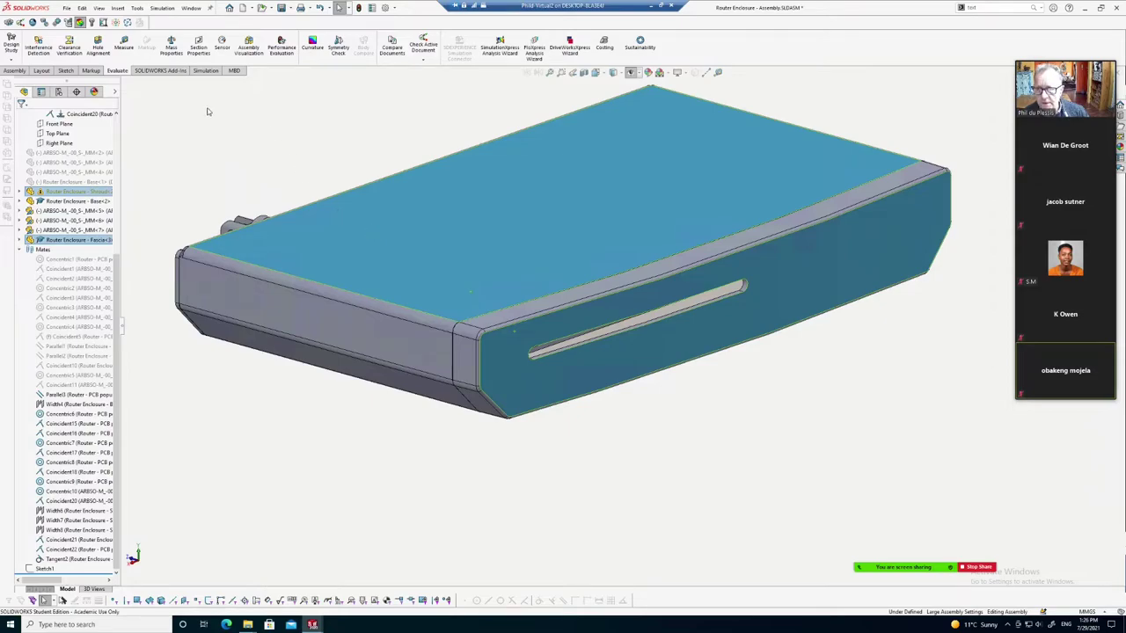
click(38, 46)
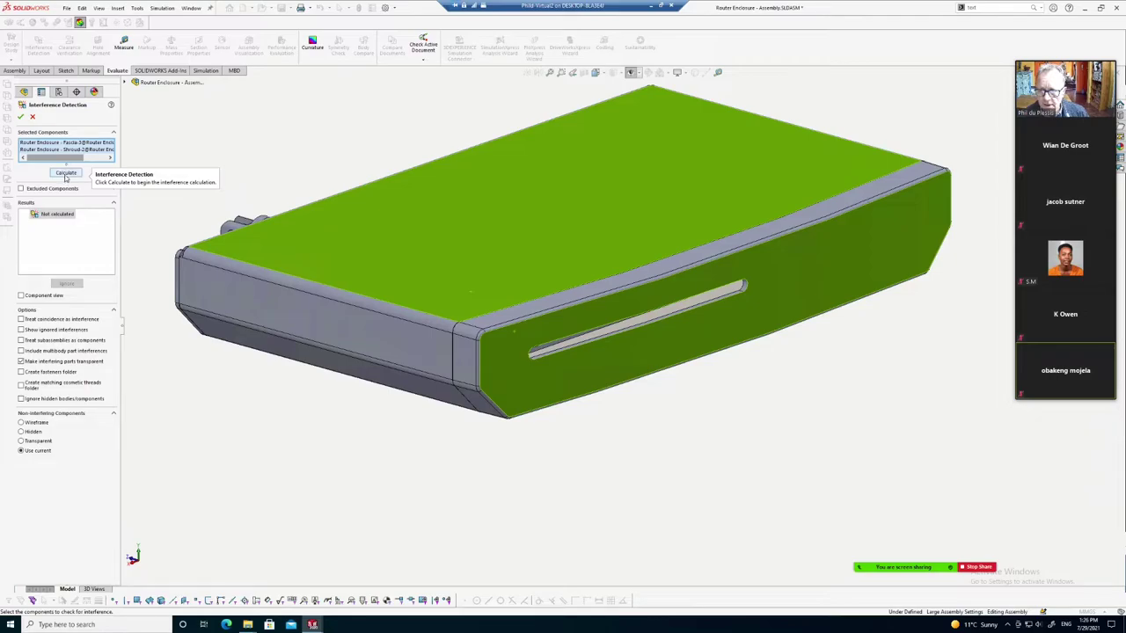
click(65, 178)
scroll(440, 352, up, 5)
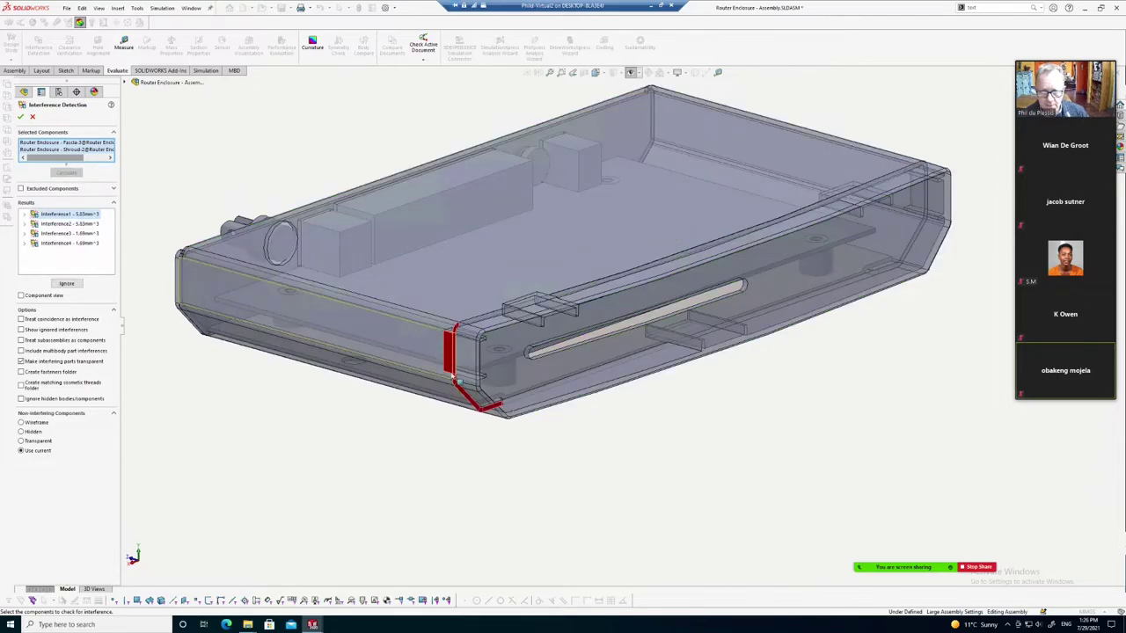
mouse_move(440, 387)
middle_down()
mouse_move(558, 435)
mouse_move(606, 431)
mouse_move(621, 421)
mouse_move(558, 425)
mouse_move(576, 342)
middle_up()
scroll(575, 342, up, 3)
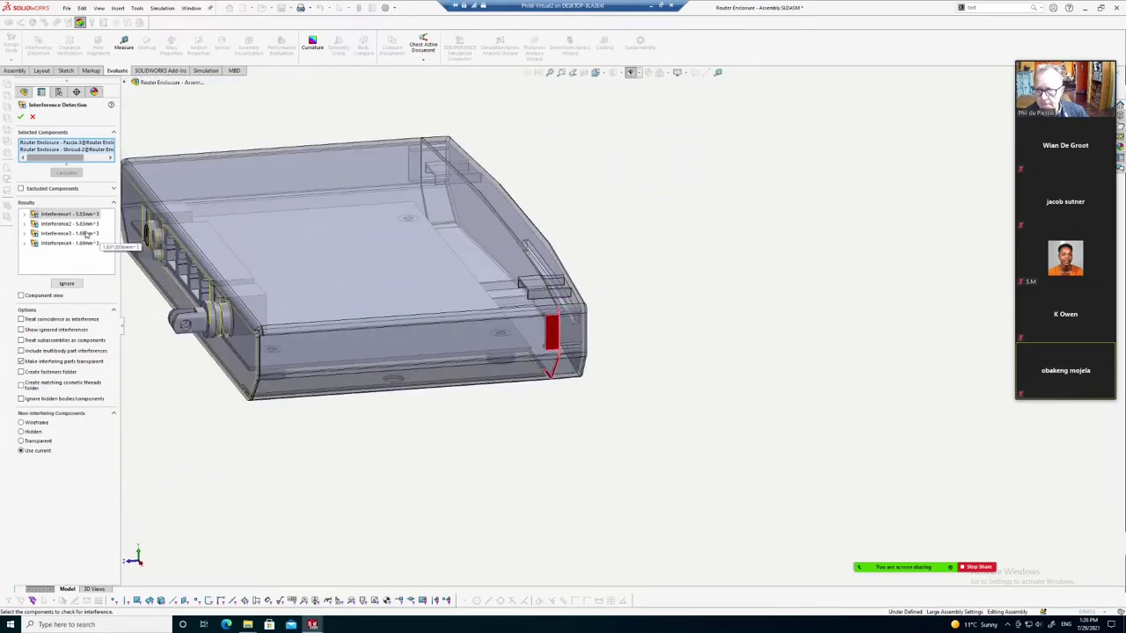
Step through the second, third and fourth interferences and view the overlap from the side
click(70, 224)
click(71, 233)
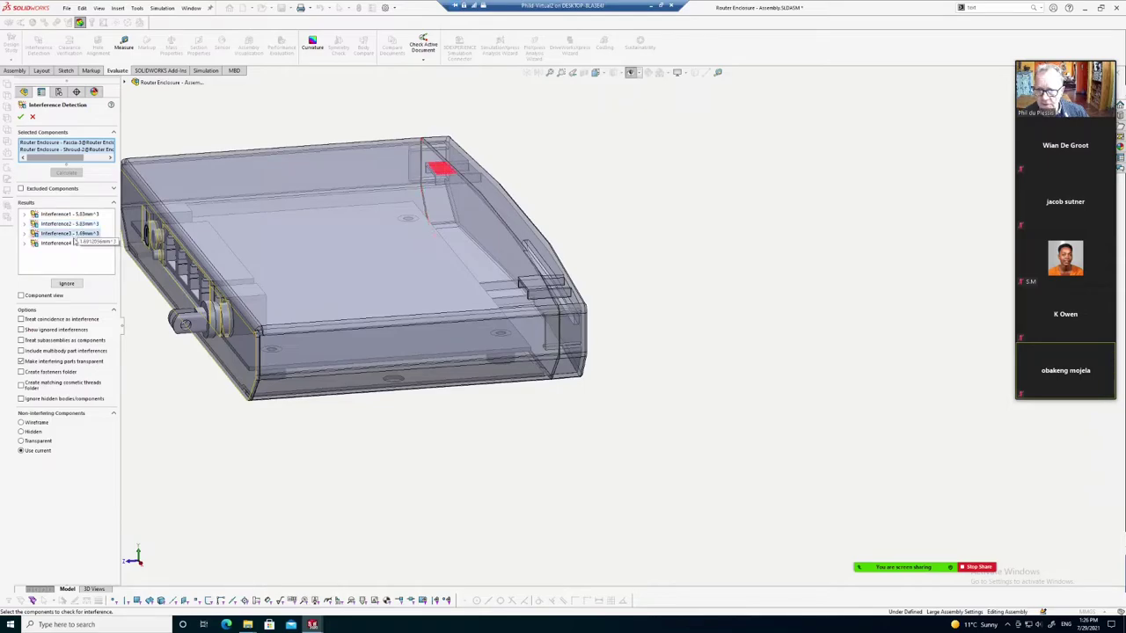
click(70, 243)
middle_drag(604, 252, 610, 264)
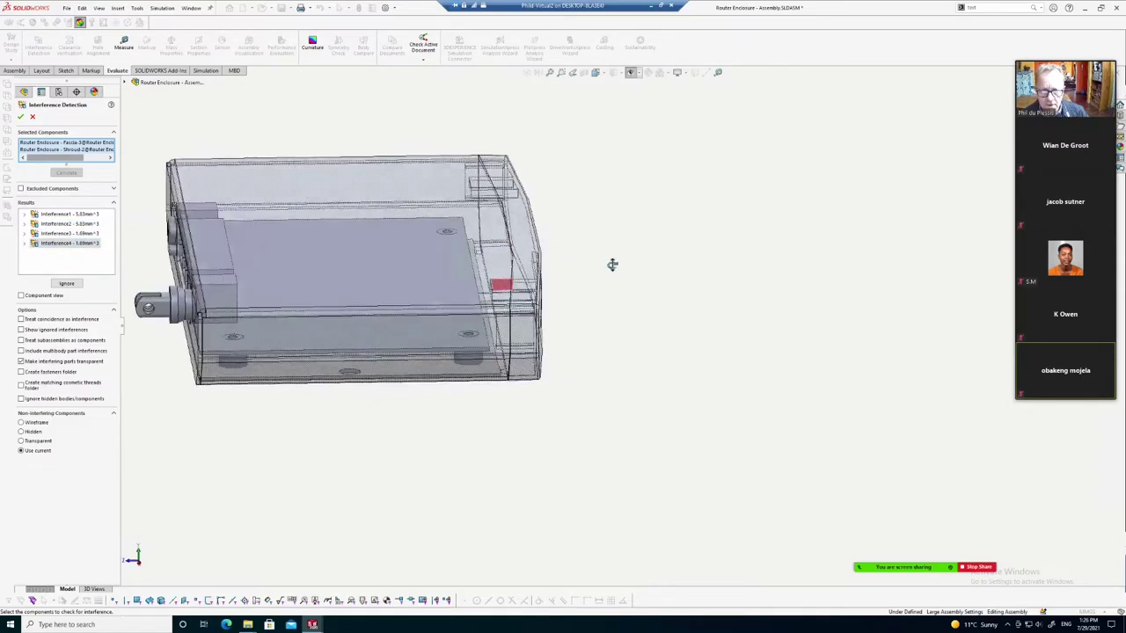
scroll(493, 283, down, 2)
scroll(499, 287, down, 2)
scroll(499, 288, down, 2)
scroll(498, 288, down, 1)
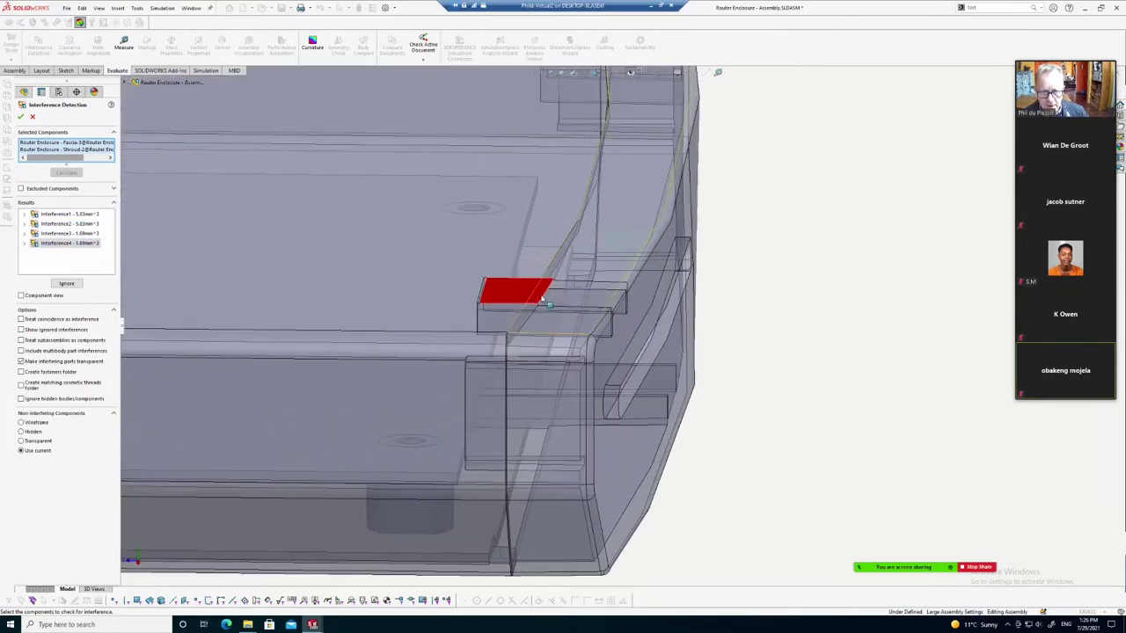
middle_drag(498, 287, 563, 264)
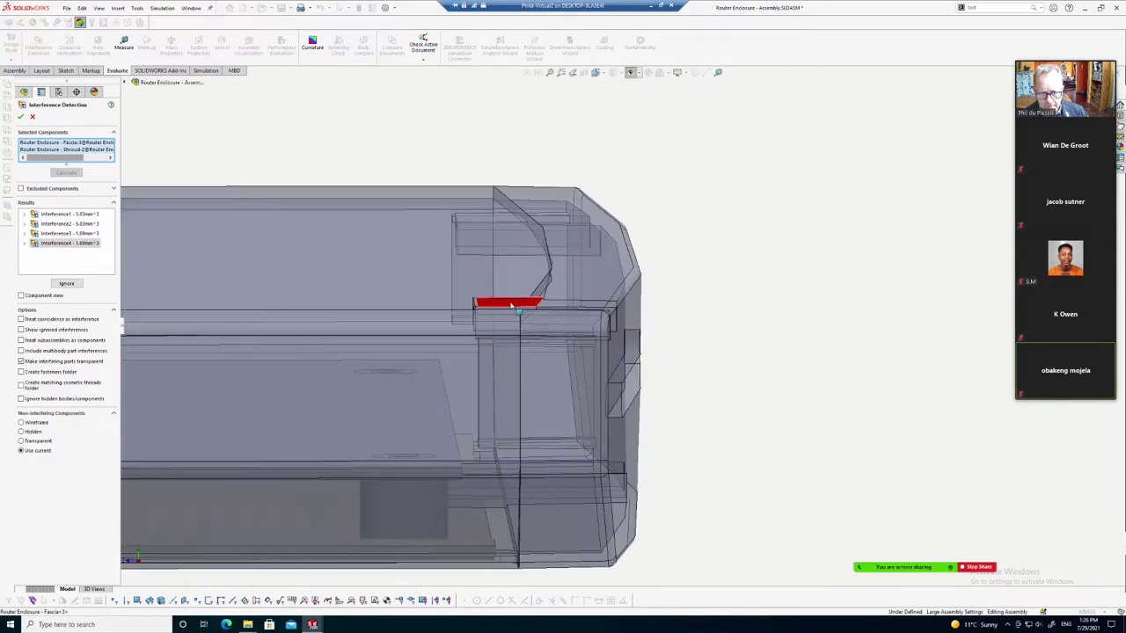
Delete the Tangent2 mate from the Mates folder
click(32, 118)
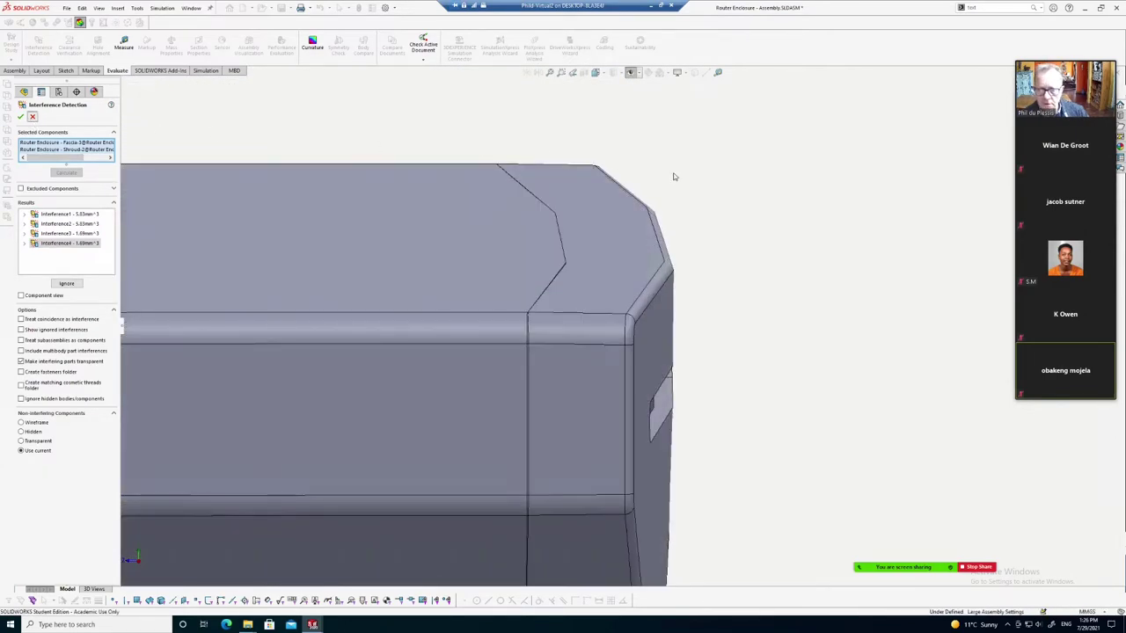
scroll(611, 304, up, 2)
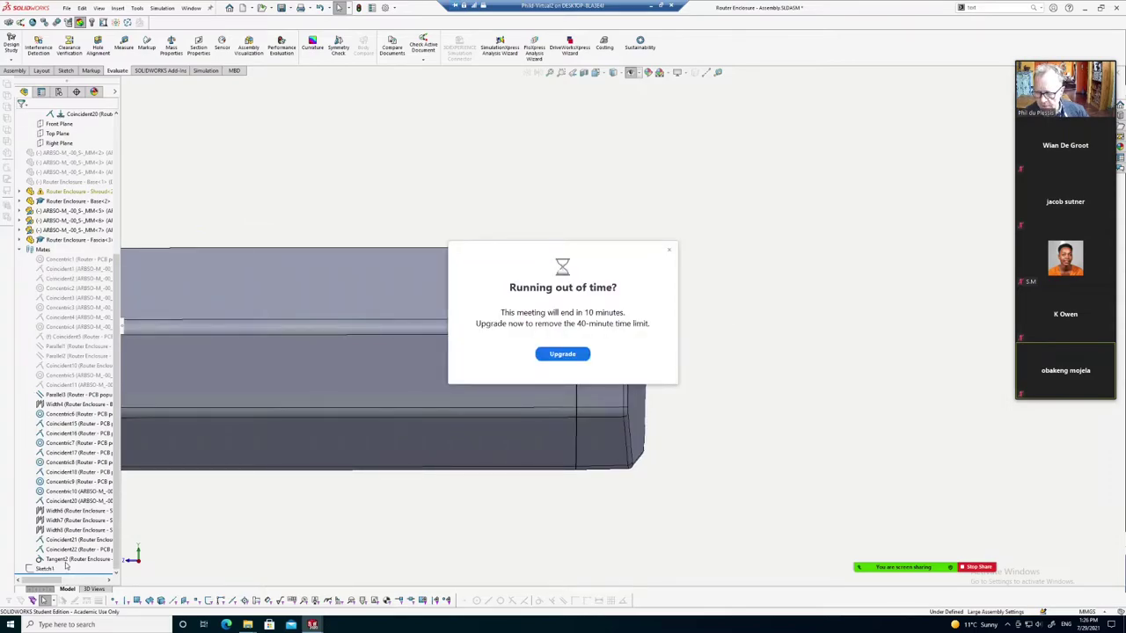
click(66, 561)
key(Delete)
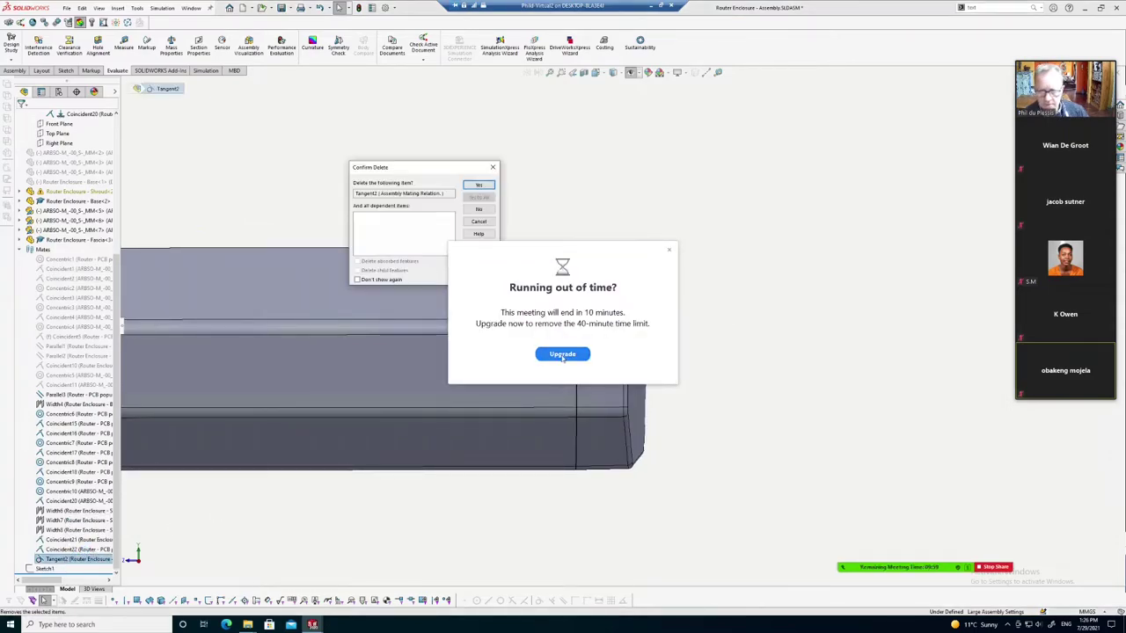
click(670, 253)
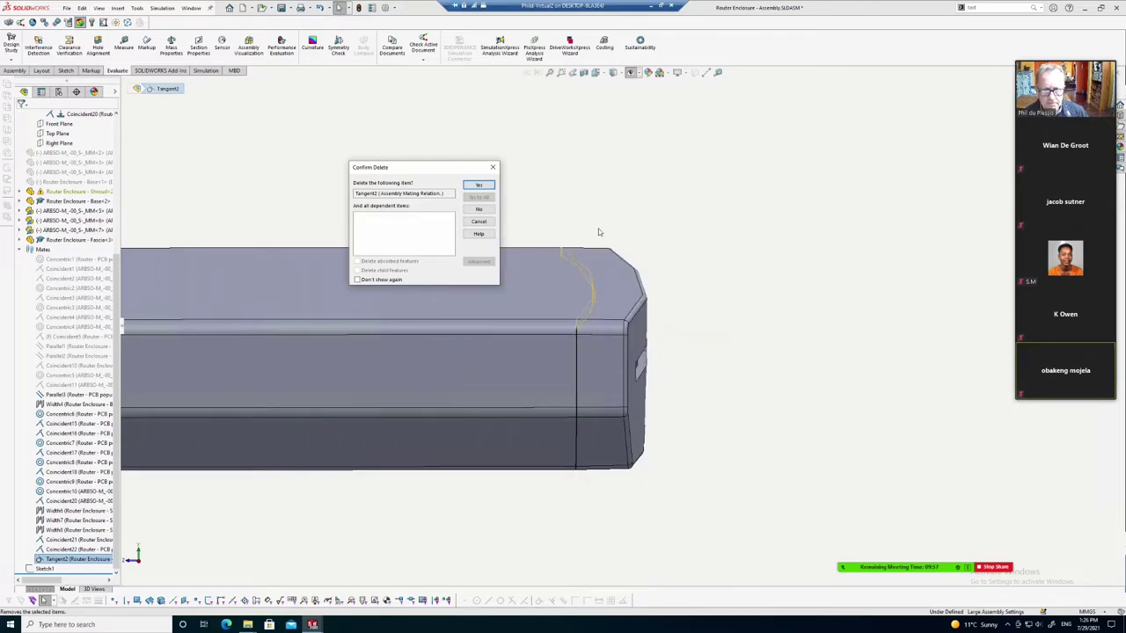
click(479, 186)
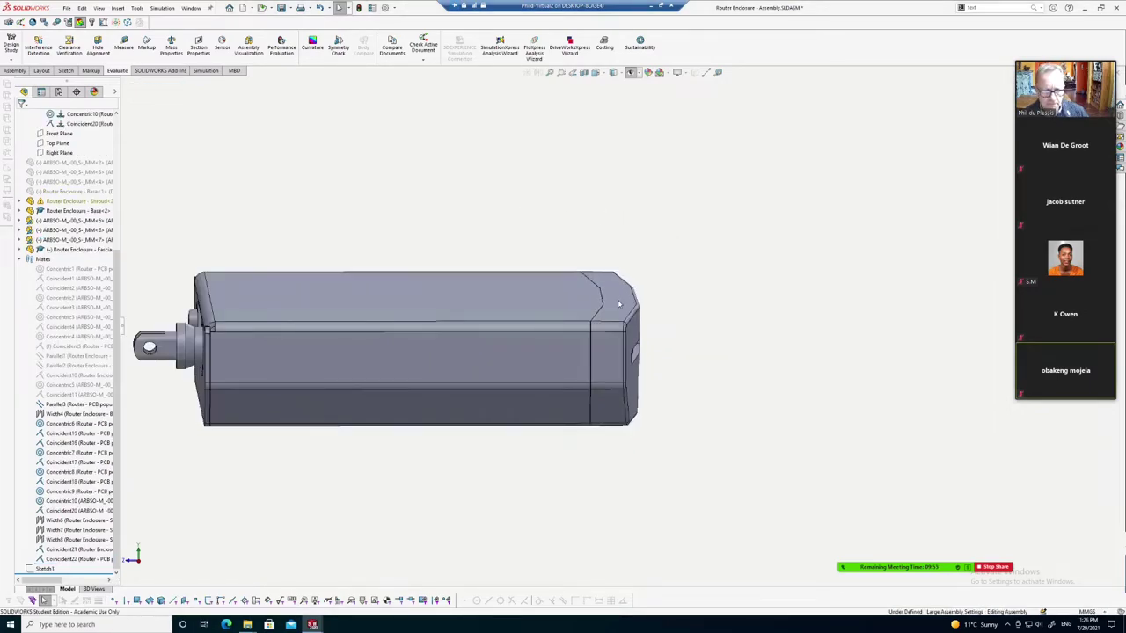
Drag the freed Fascia slightly away from the enclosure body
click(649, 304)
drag(649, 304, 729, 294)
scroll(730, 294, down, 3)
scroll(729, 294, down, 1)
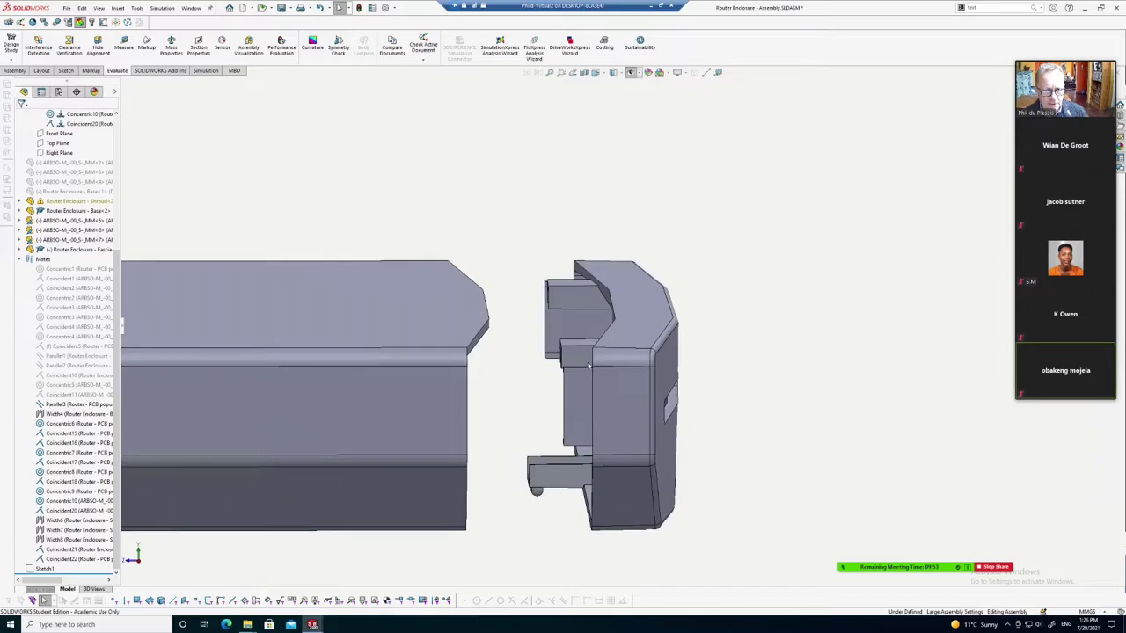
scroll(729, 294, down, 3)
mouse_move(547, 195)
middle_down()
mouse_move(535, 219)
mouse_move(391, 209)
middle_up()
scroll(391, 209, down, 1)
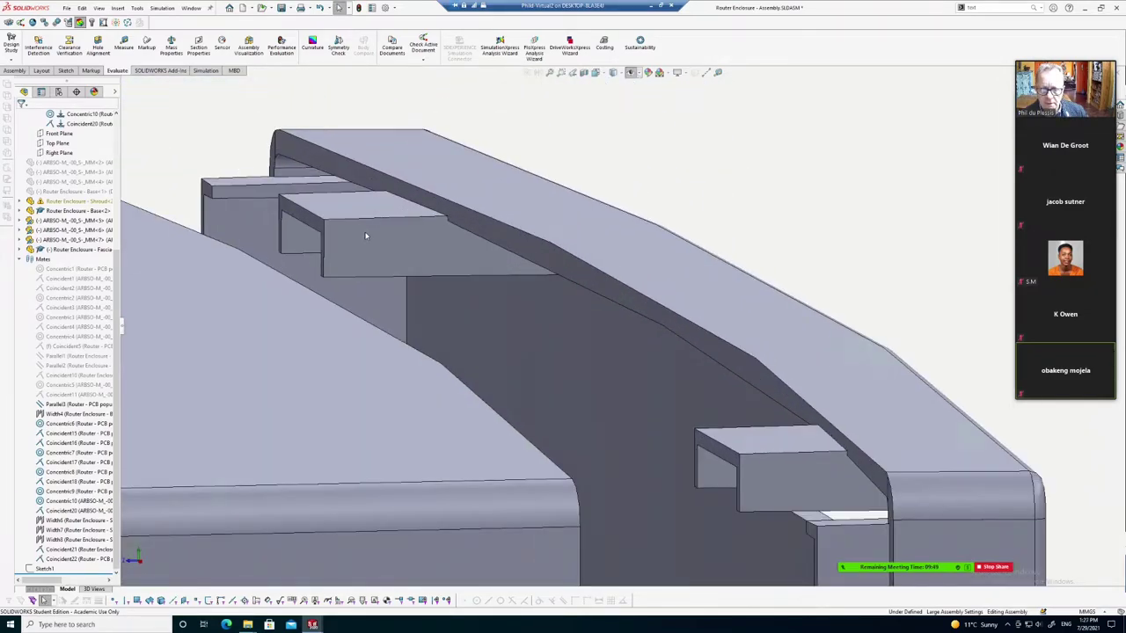
Select the fascia's top inner face for measuring
click(366, 236)
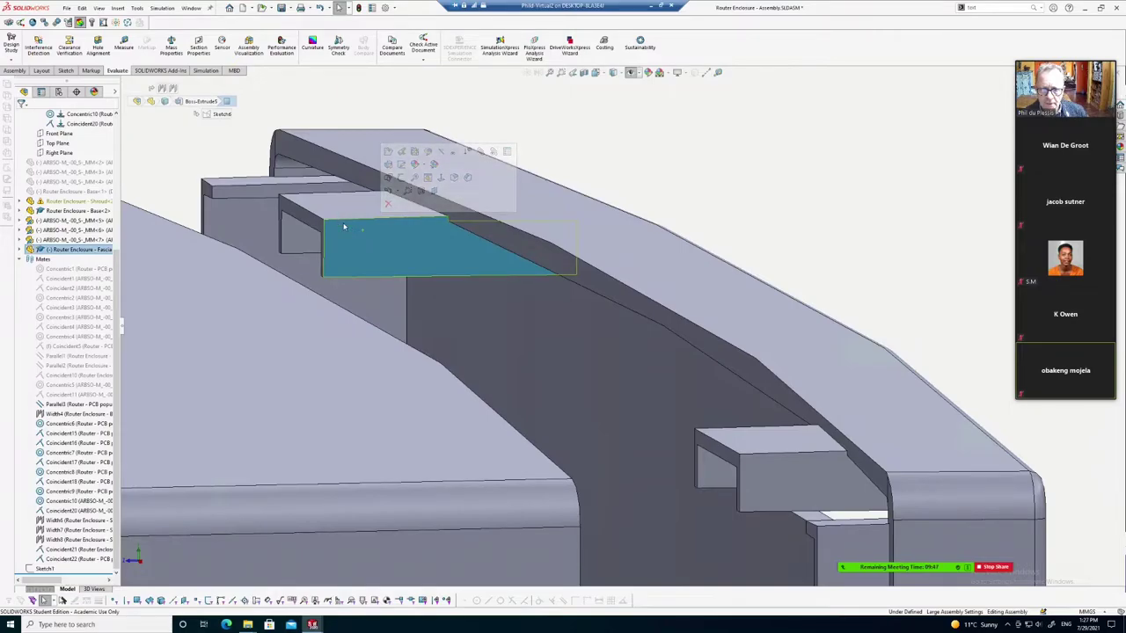
click(603, 135)
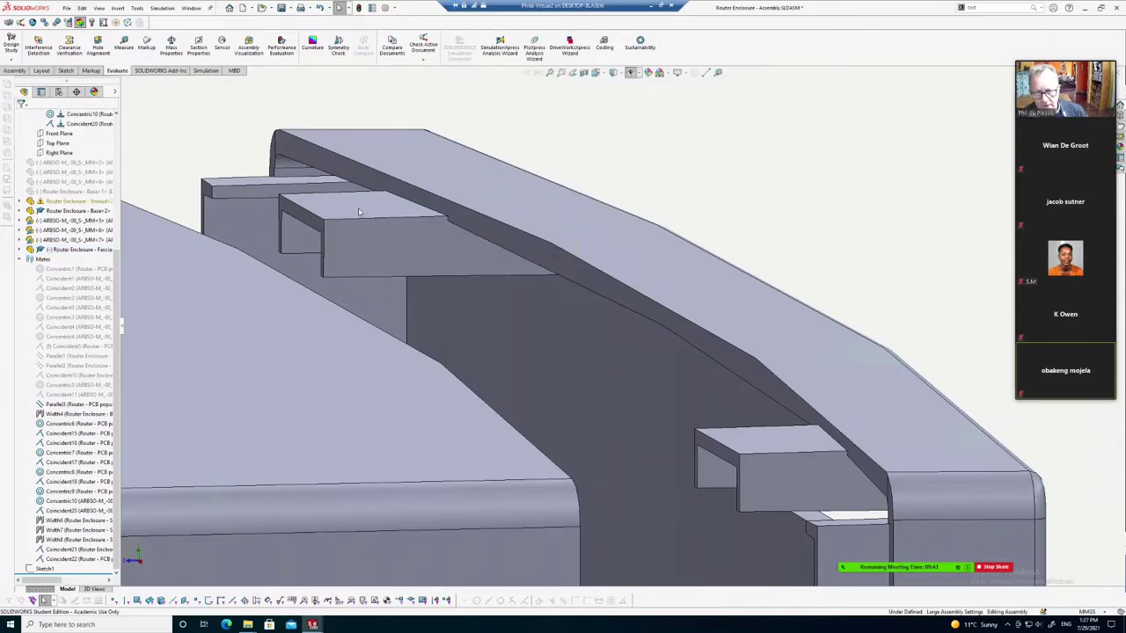
click(429, 190)
scroll(427, 192, down, 2)
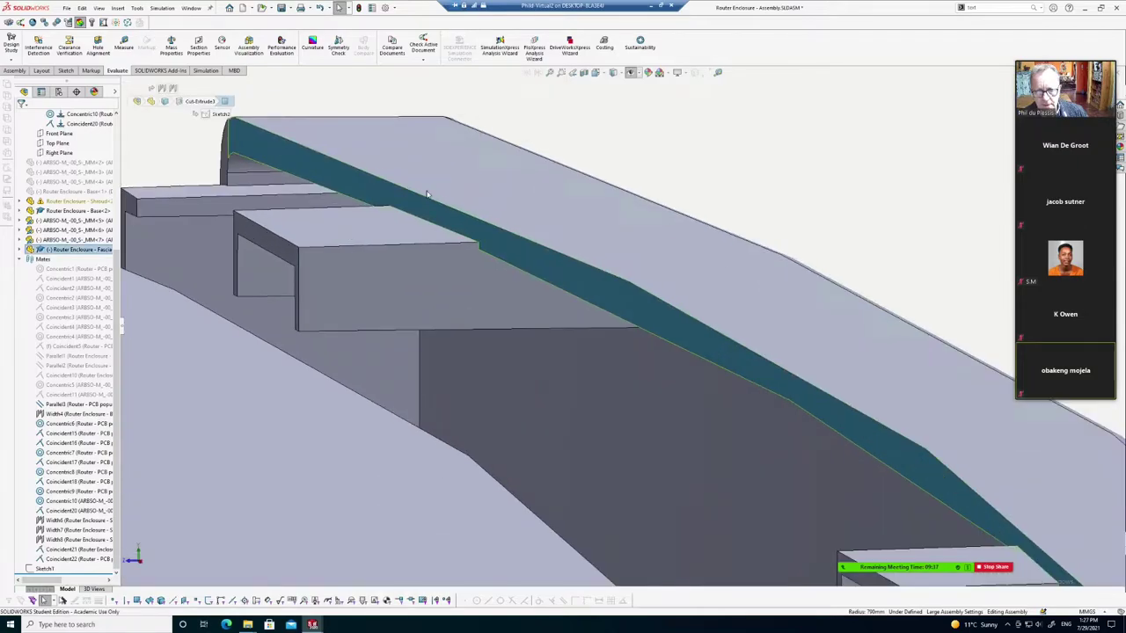
click(123, 46)
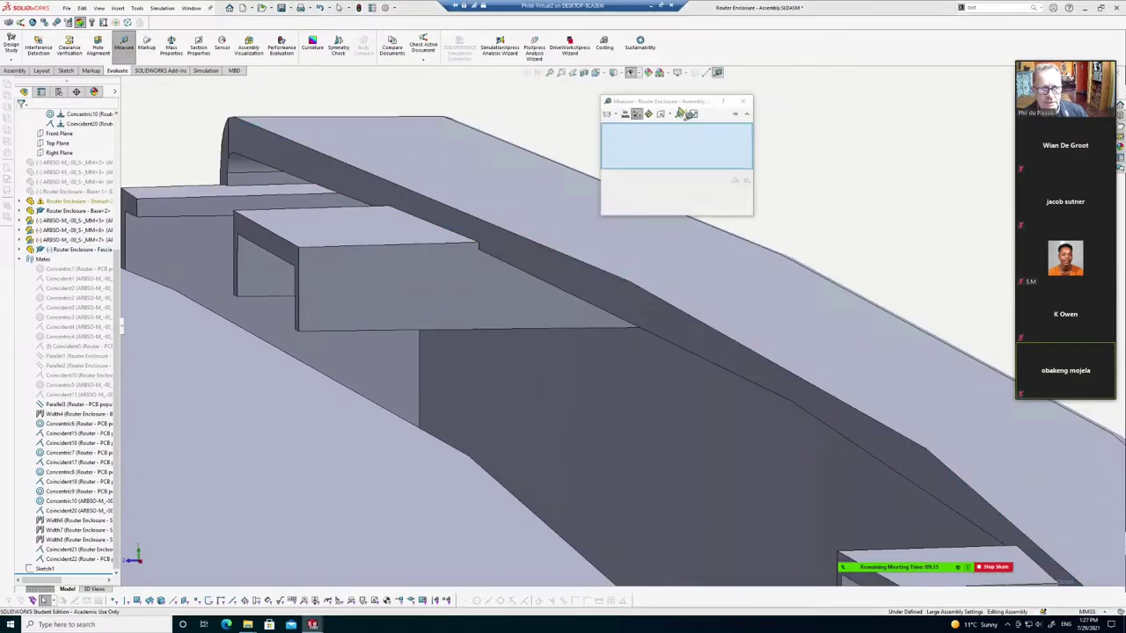
Measure the sloped face, then the fascia-to-block top face distance of 1.00 mm
click(447, 210)
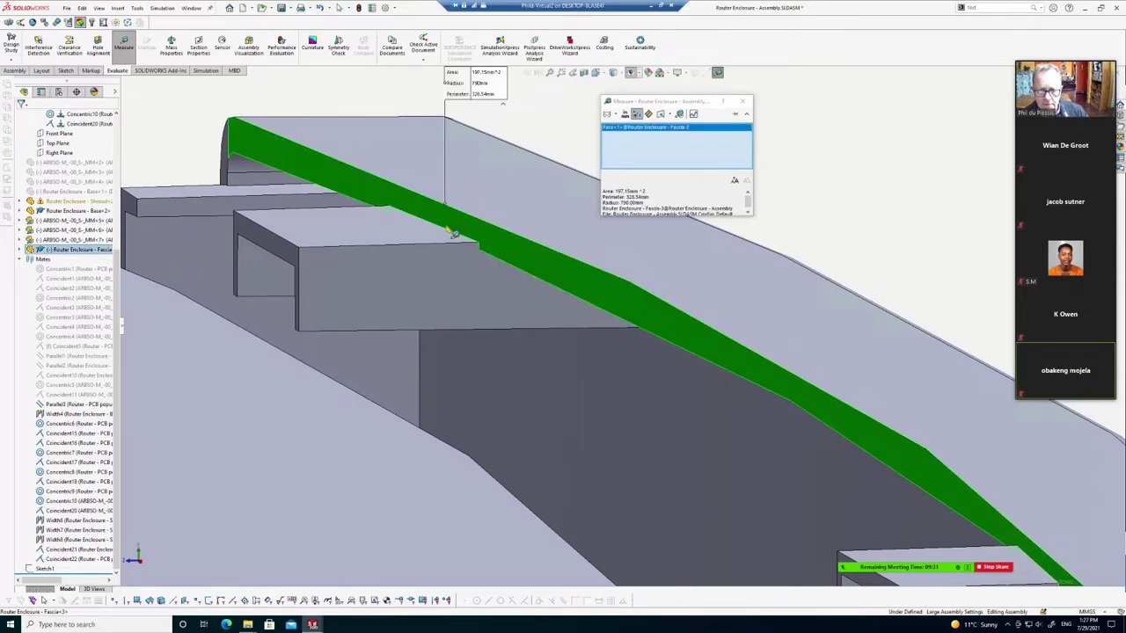
key(Escape)
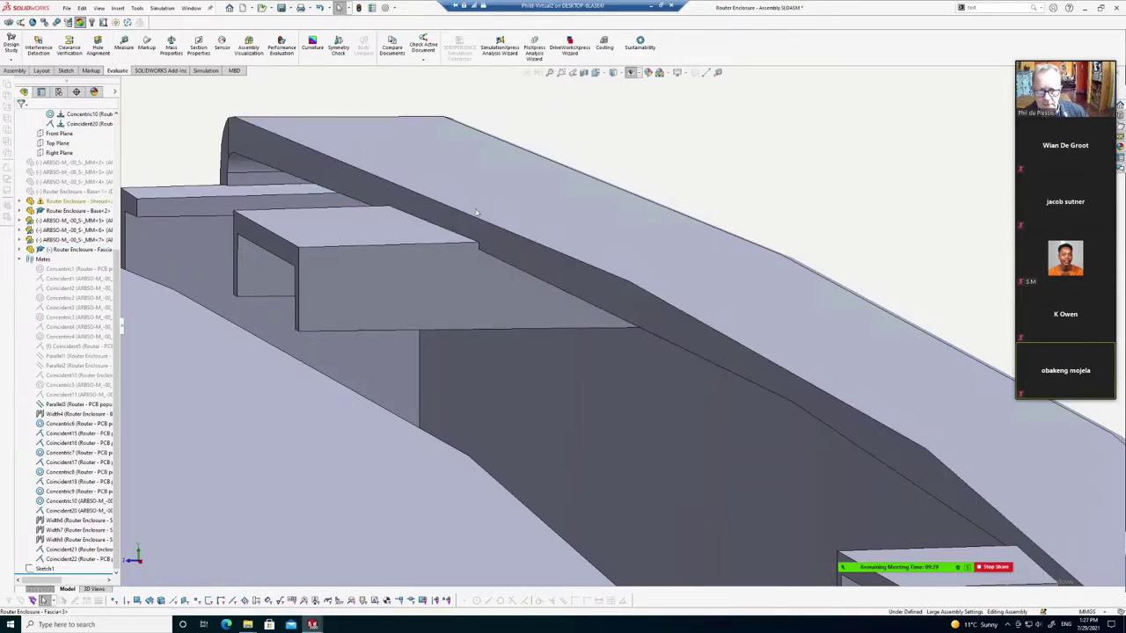
click(495, 203)
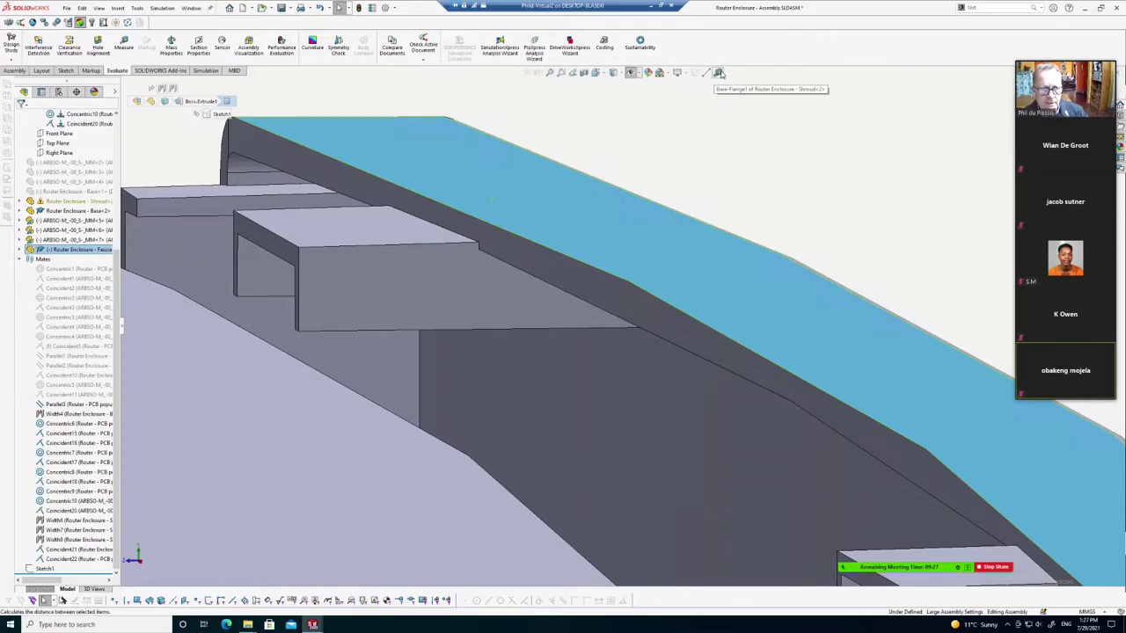
click(718, 72)
click(427, 236)
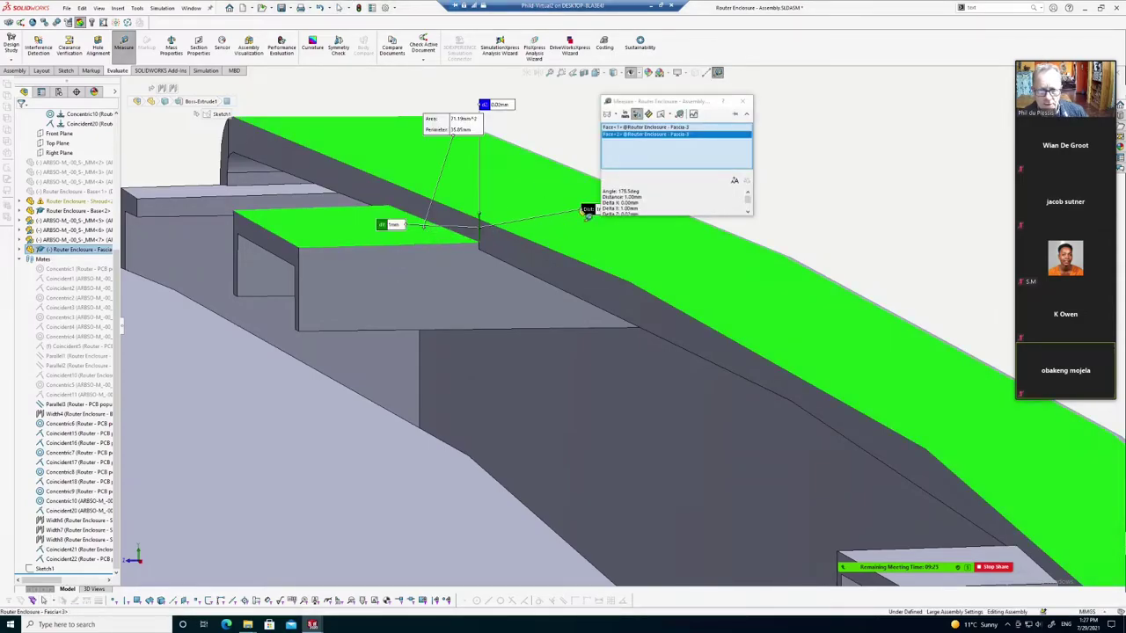
middle_drag(584, 216, 613, 247)
scroll(612, 247, down, 2)
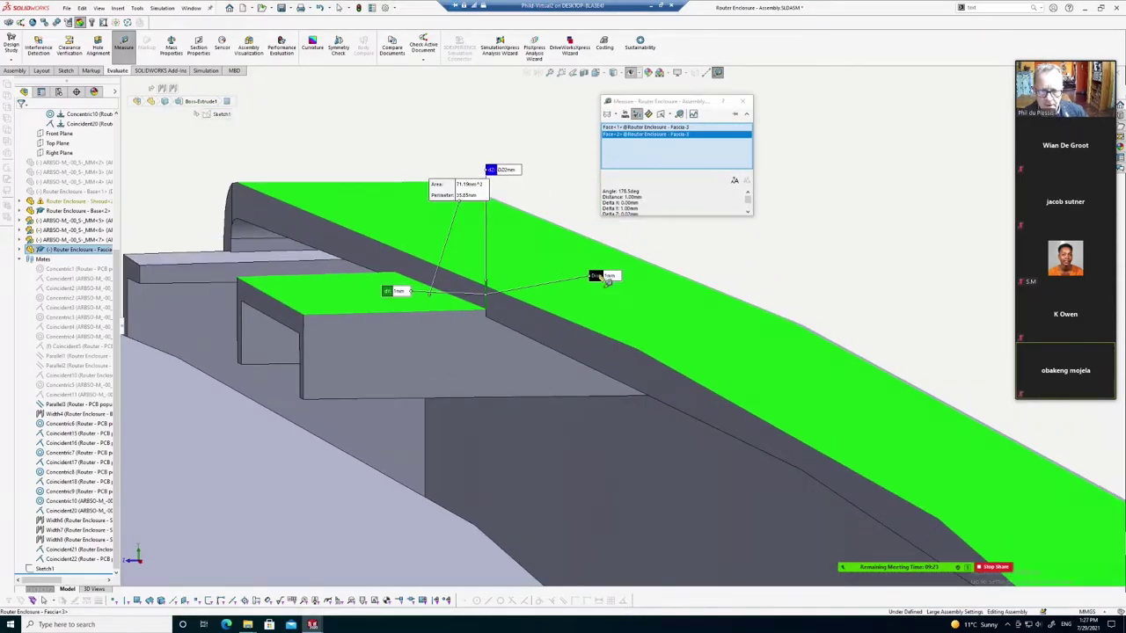
scroll(534, 301, down, 2)
mouse_move(486, 324)
middle_down()
mouse_move(482, 293)
mouse_move(475, 309)
mouse_move(447, 307)
middle_up()
Close Measure and inspect the fascia-to-enclosure gap from frontal, isometric and top angles
mouse_move(629, 300)
middle_down()
mouse_move(573, 308)
mouse_move(585, 309)
mouse_move(484, 221)
mouse_move(538, 337)
mouse_move(572, 352)
middle_up()
key(Escape)
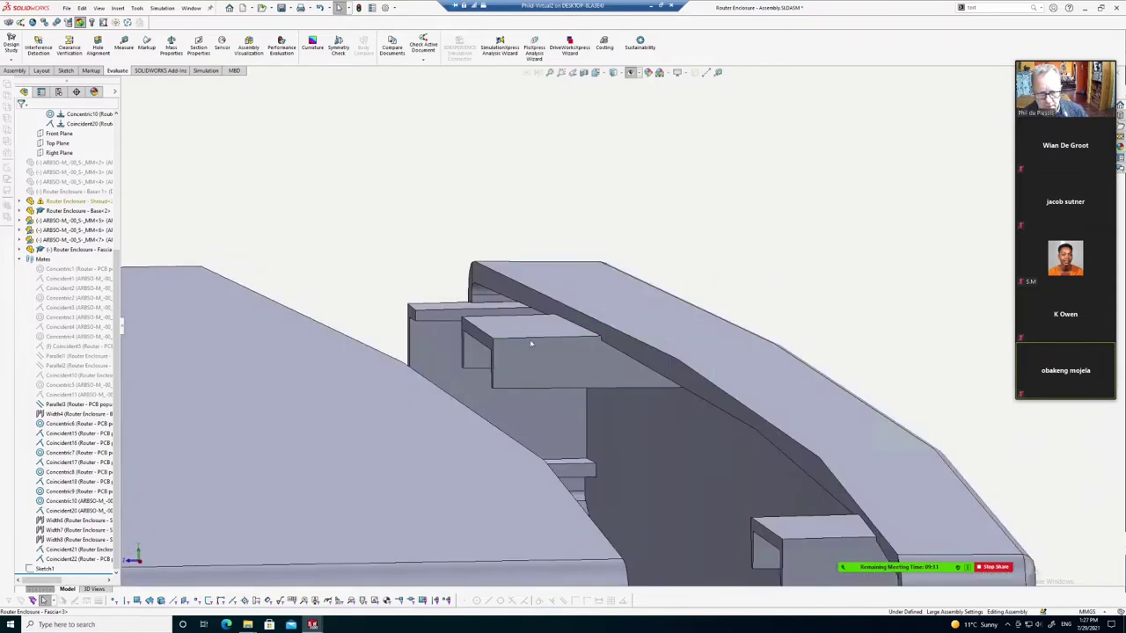
scroll(584, 347, up, 2)
scroll(584, 347, up, 1)
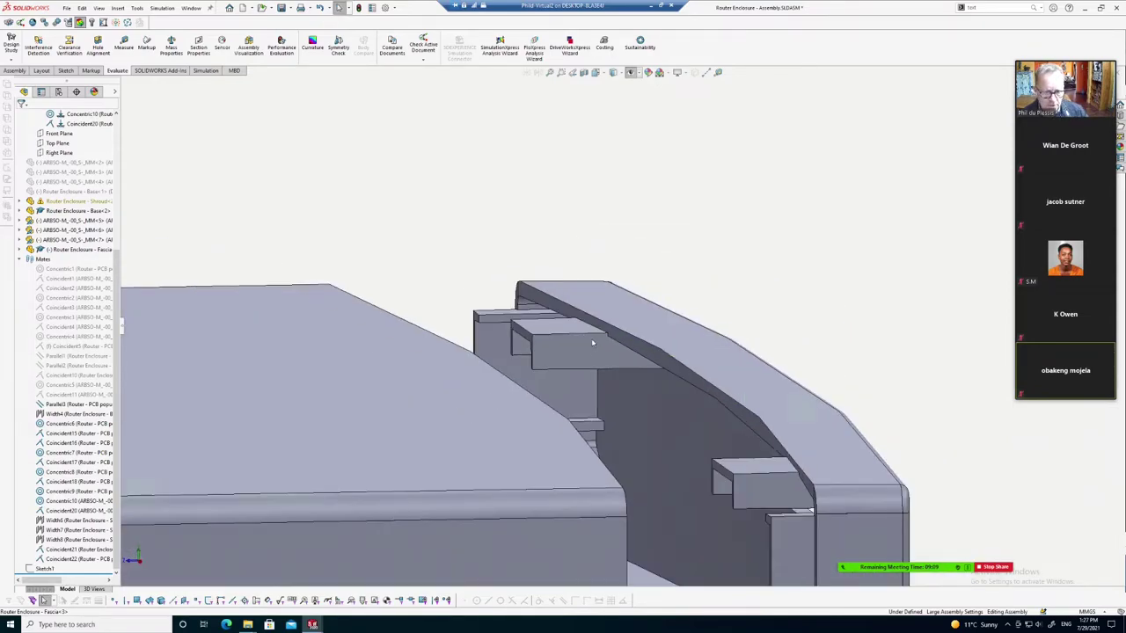
key(Left)
key(Left)
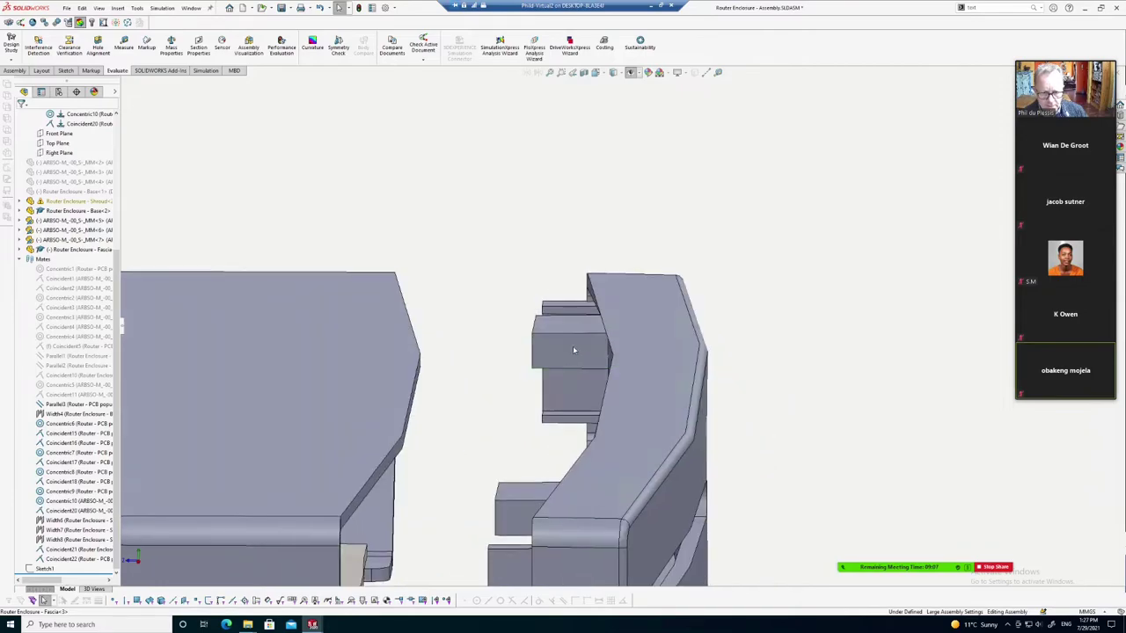
key(Left)
key(Left)
mouse_move(544, 335)
middle_down()
mouse_move(549, 350)
mouse_move(665, 356)
mouse_move(580, 401)
middle_up()
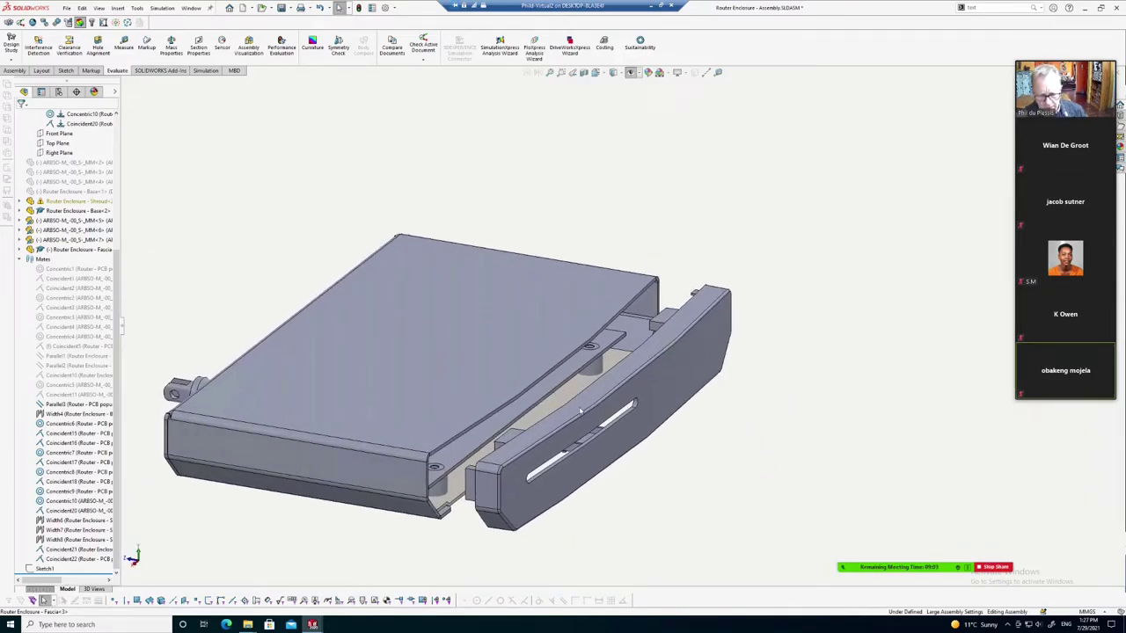
scroll(459, 499, down, 1)
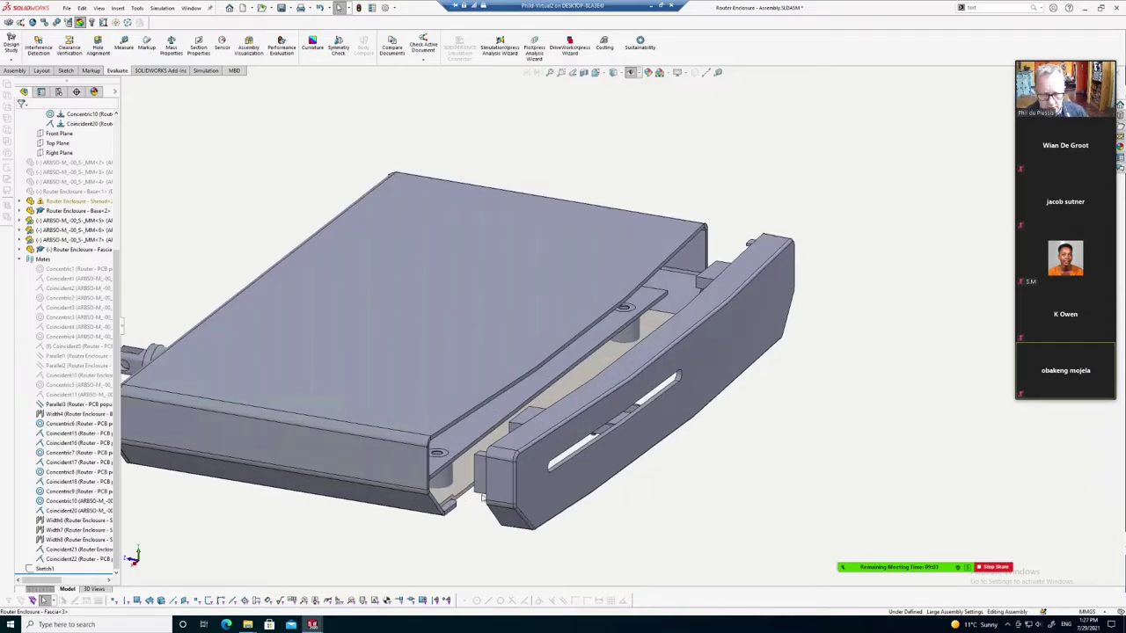
scroll(464, 511, down, 2)
scroll(617, 476, up, 2)
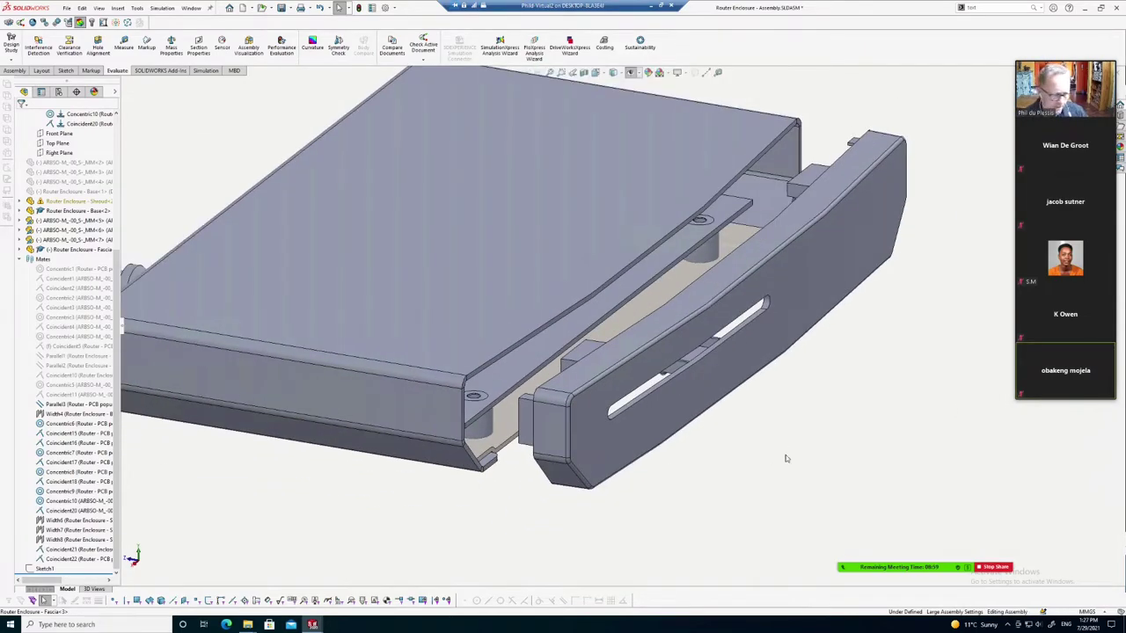
scroll(529, 428, down, 2)
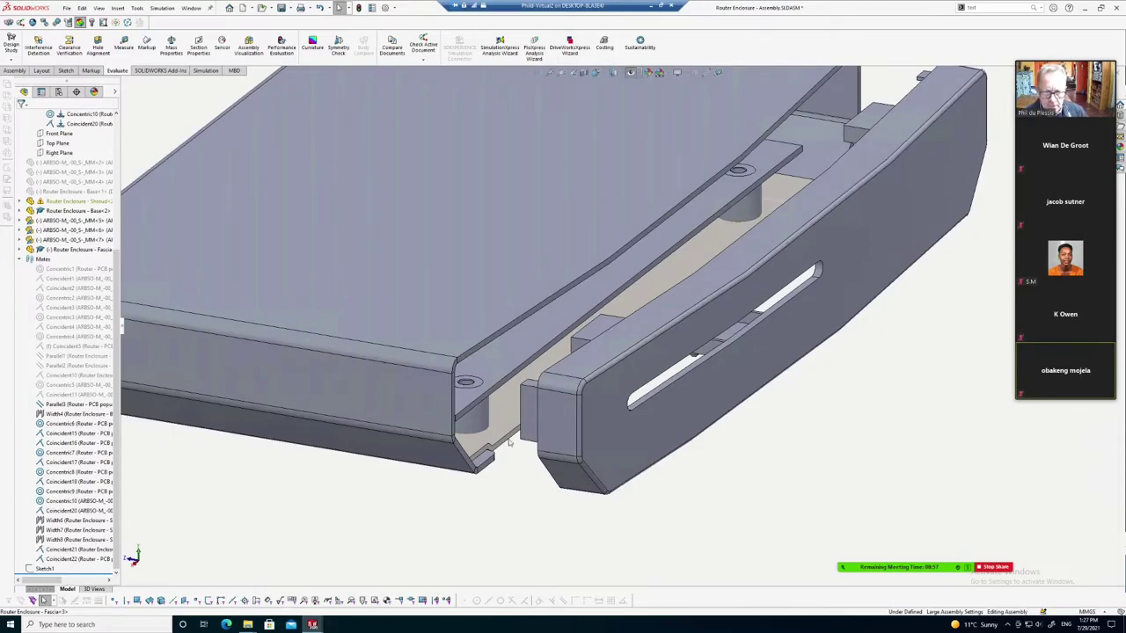
mouse_move(508, 443)
middle_down()
mouse_move(535, 460)
mouse_move(527, 468)
mouse_move(584, 435)
mouse_move(699, 125)
middle_up()
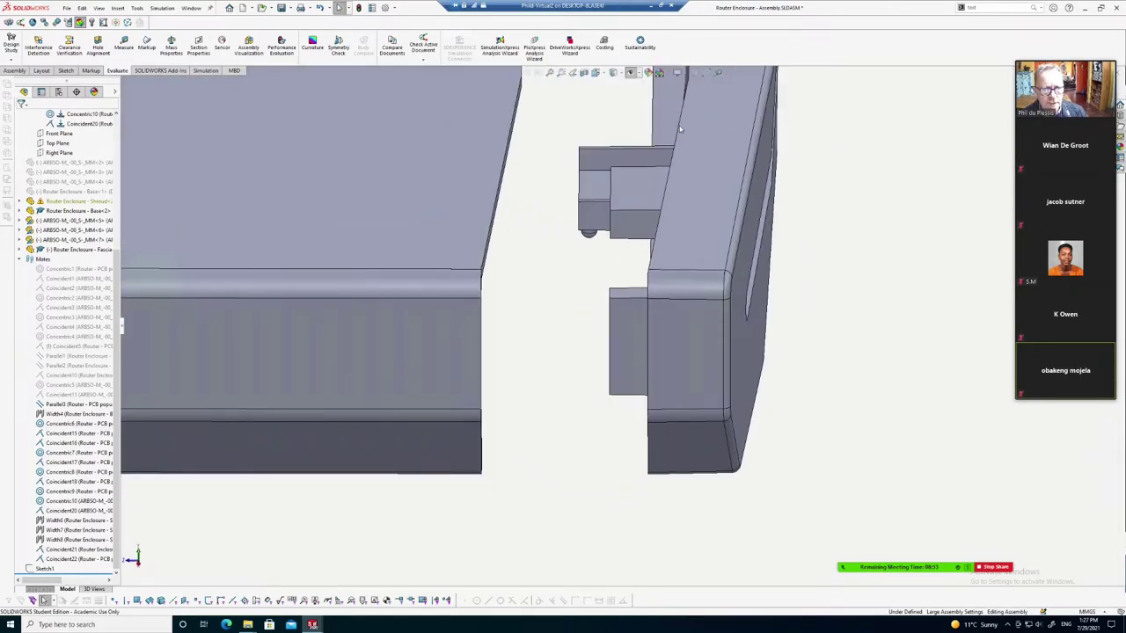
scroll(798, 189, up, 1)
scroll(798, 189, up, 2)
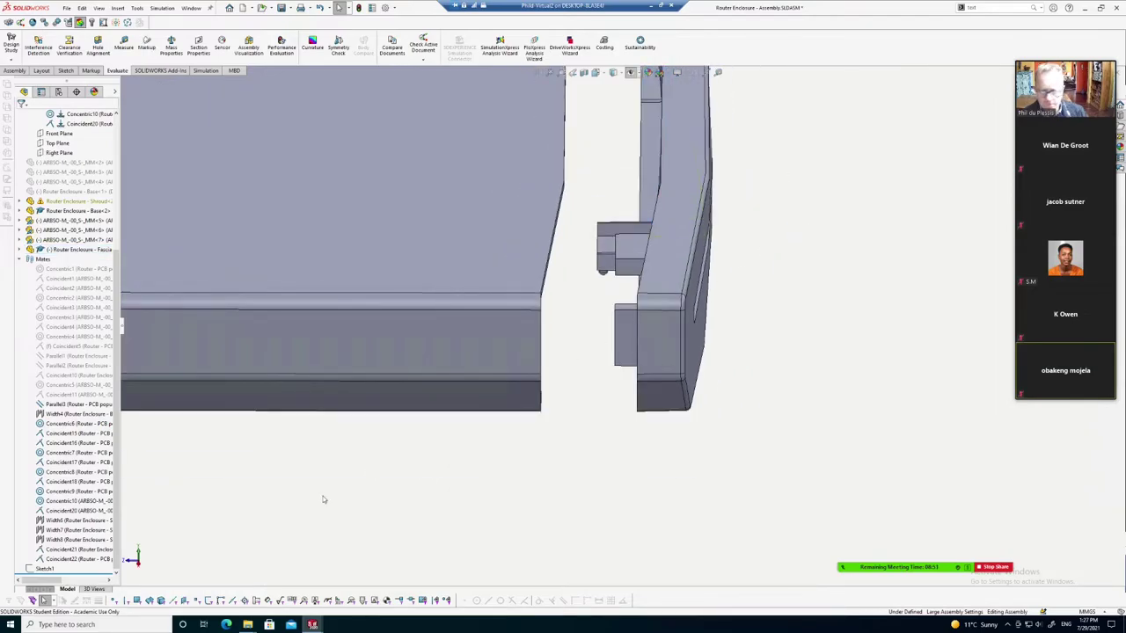
middle_drag(771, 274, 691, 193)
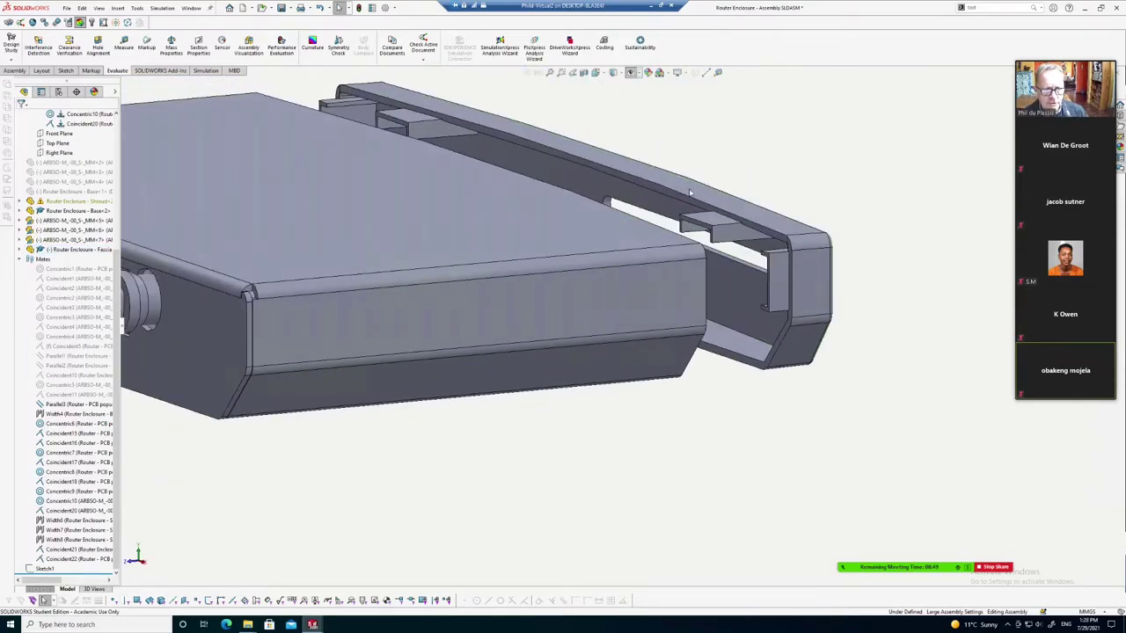
scroll(668, 211, down, 2)
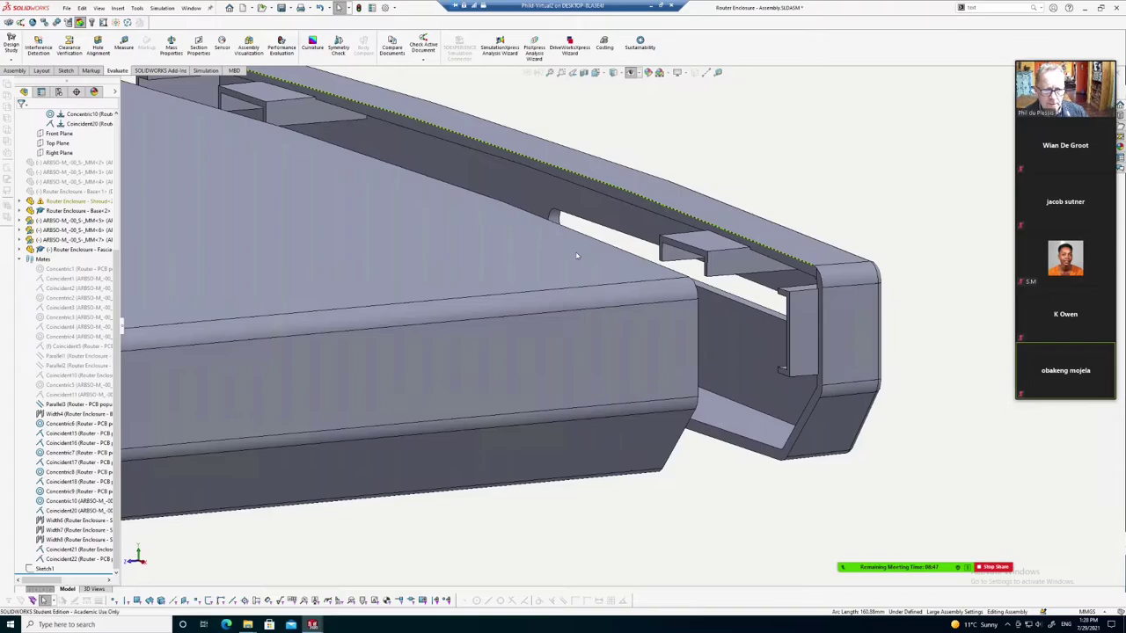
mouse_move(581, 252)
middle_down()
mouse_move(626, 316)
mouse_move(762, 304)
middle_up()
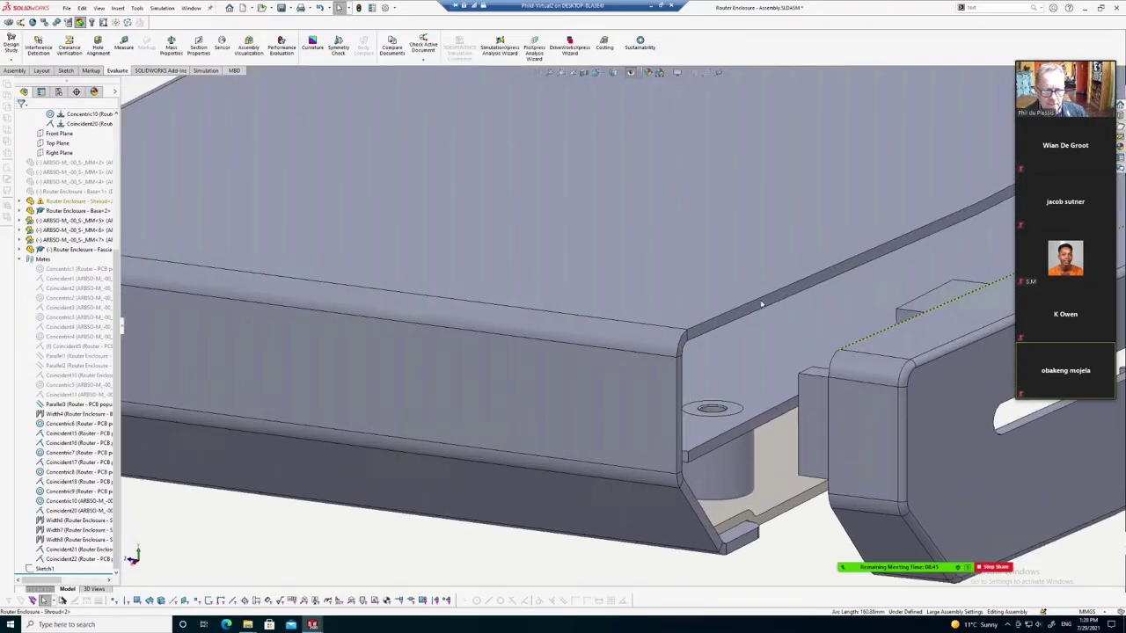
Add a tangent mate between the fascia and the flange face, confirming it no longer moves
click(753, 314)
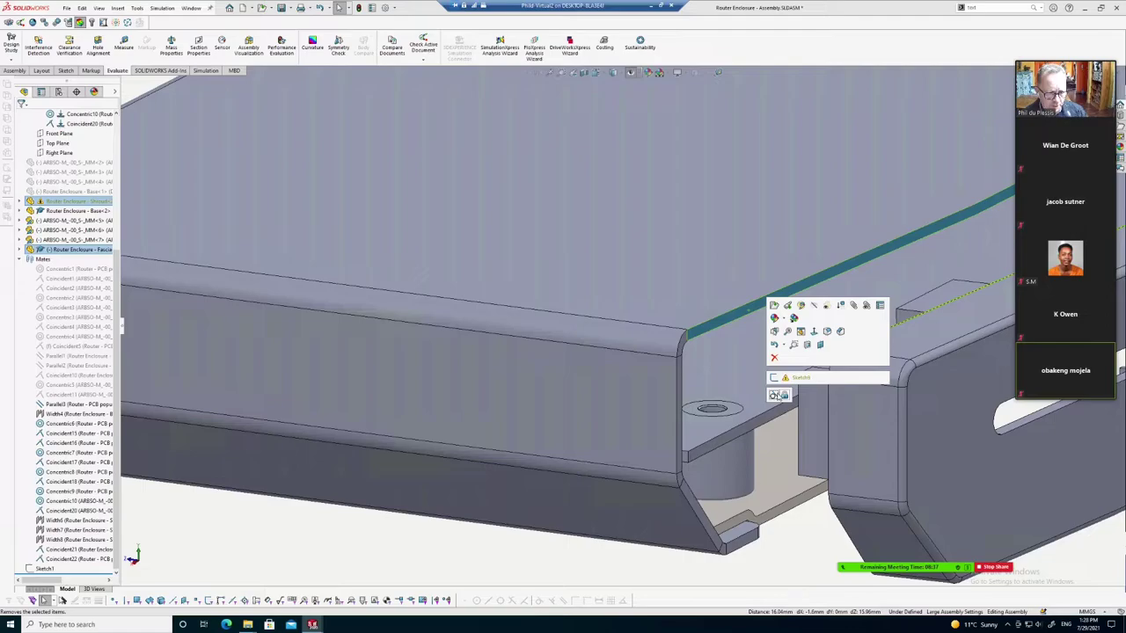
click(774, 395)
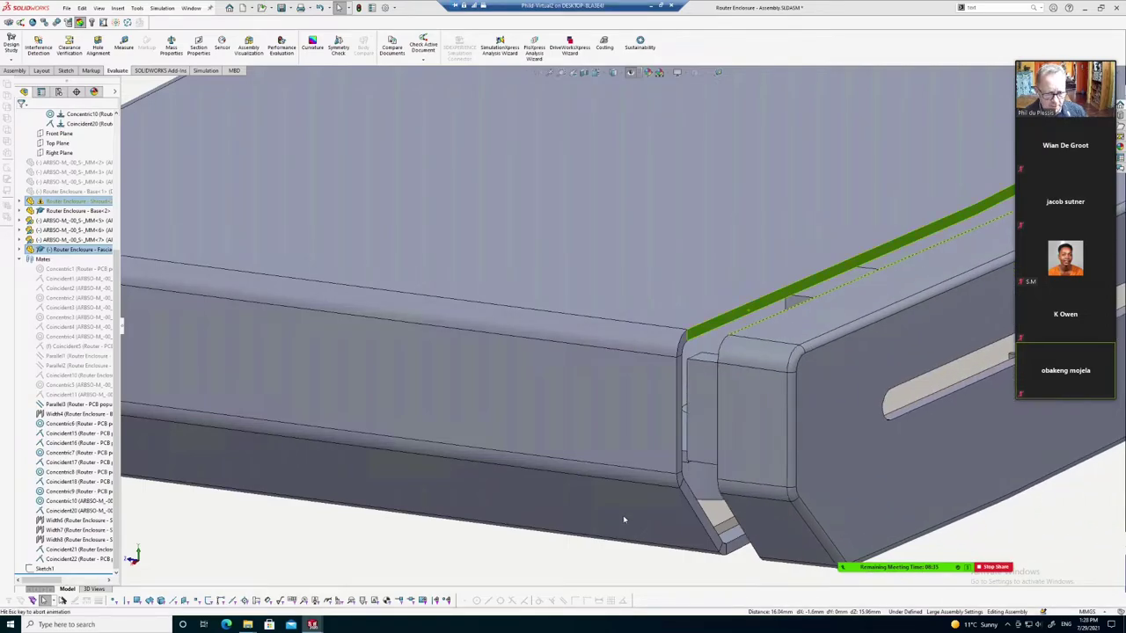
drag(622, 517, 654, 485)
scroll(694, 318, up, 3)
scroll(646, 206, up, 2)
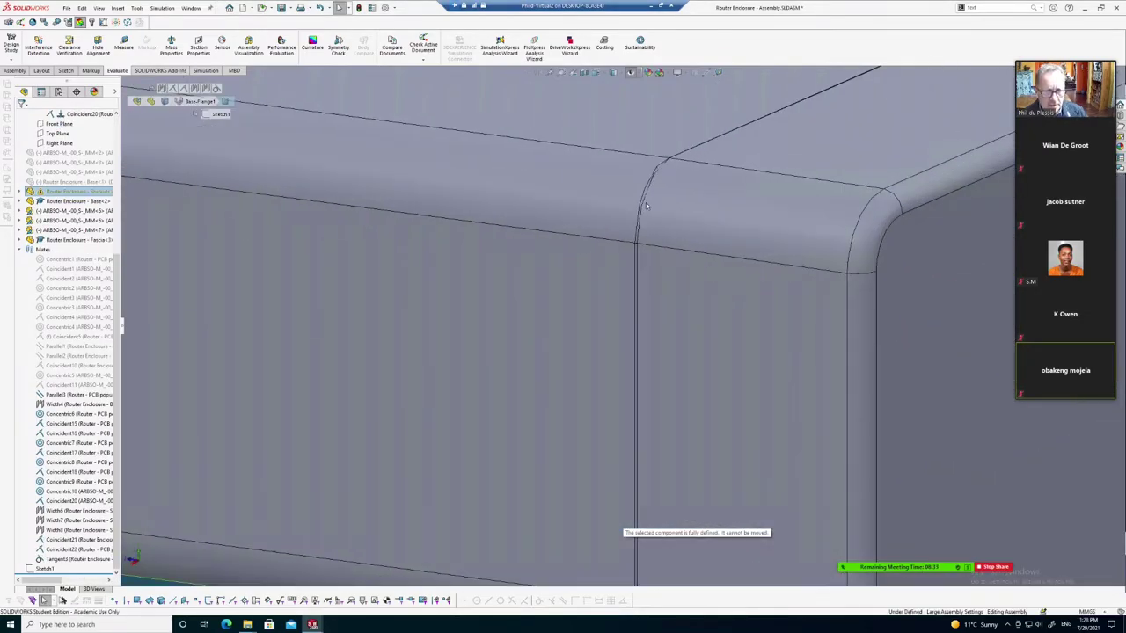
scroll(647, 204, down, 3)
scroll(652, 260, down, 2)
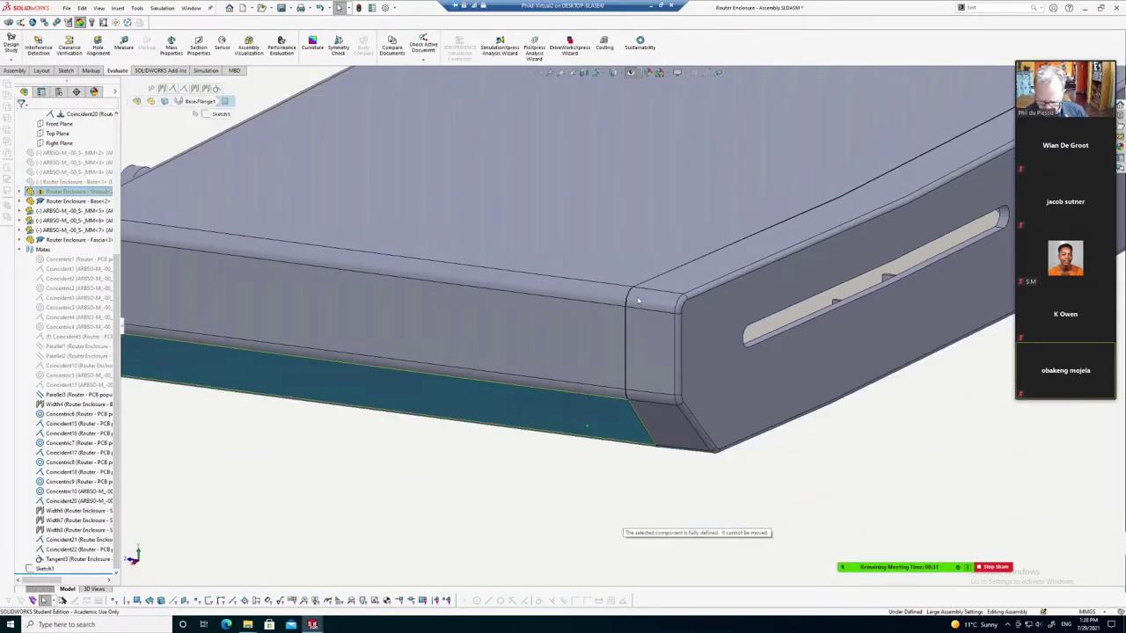
scroll(635, 318, down, 3)
mouse_move(634, 319)
middle_down()
mouse_move(665, 490)
mouse_move(785, 331)
middle_up()
scroll(721, 405, up, 3)
scroll(722, 405, down, 3)
scroll(785, 331, up, 3)
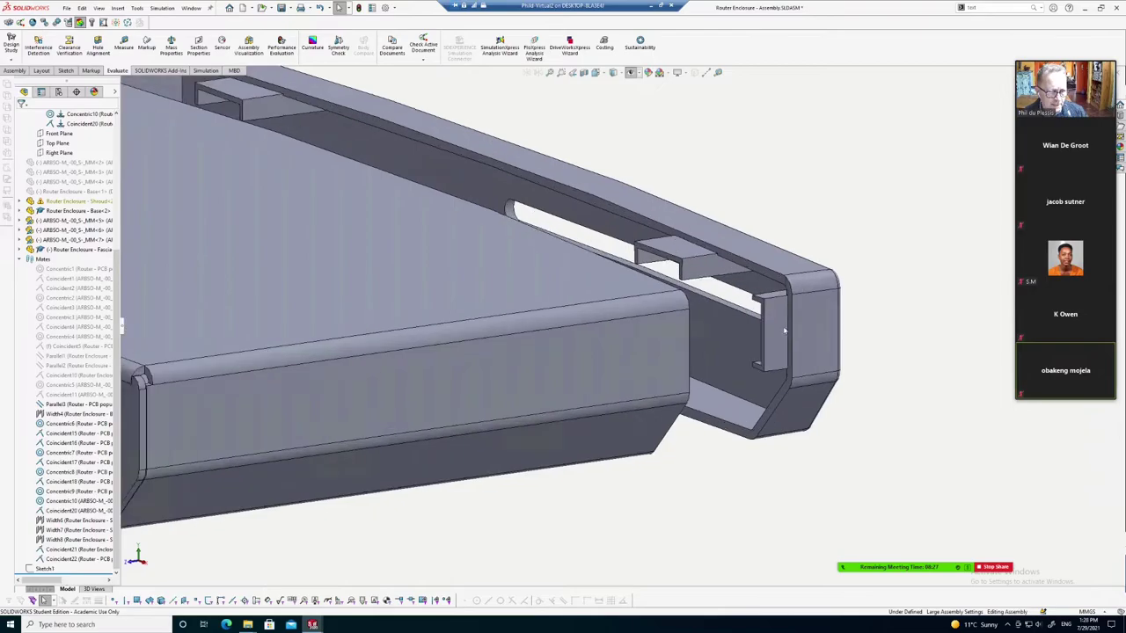
scroll(785, 331, down, 1)
mouse_move(766, 349)
middle_down()
mouse_move(716, 453)
mouse_move(630, 448)
mouse_move(579, 380)
middle_up()
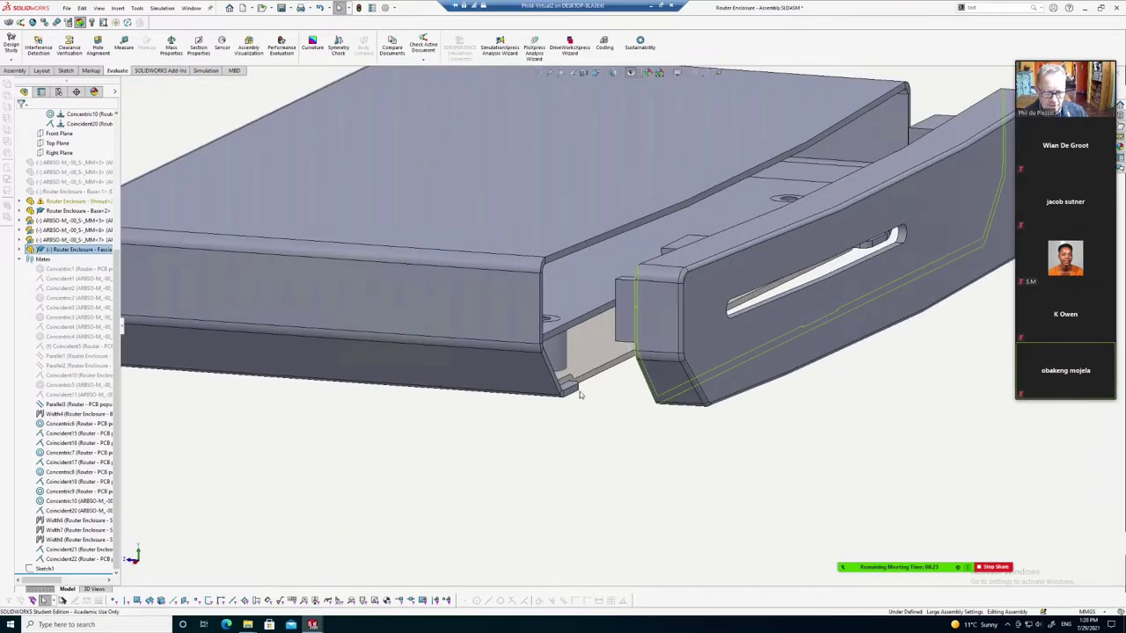
Add a distance mate of 1 between the fascia edge and the base edge
right_click(574, 393)
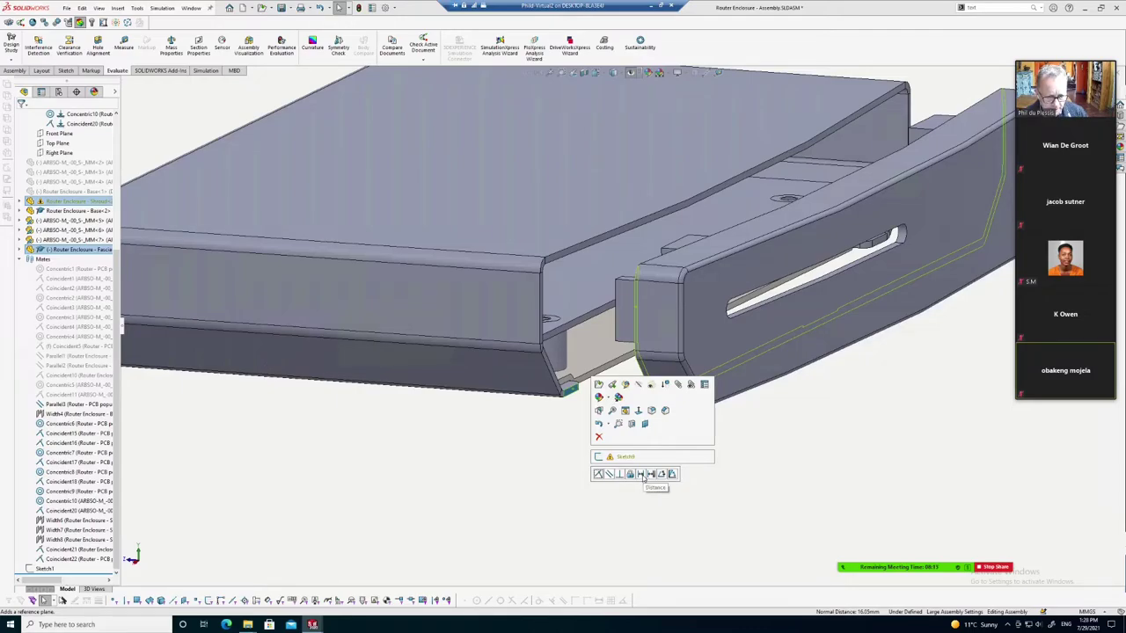
click(642, 474)
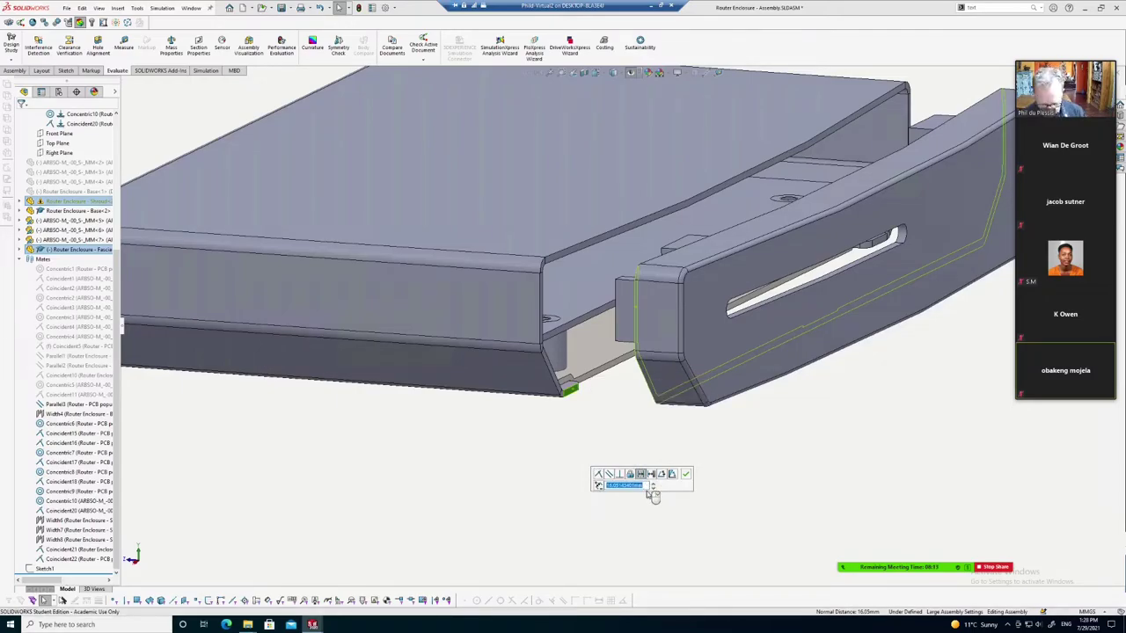
text(15)
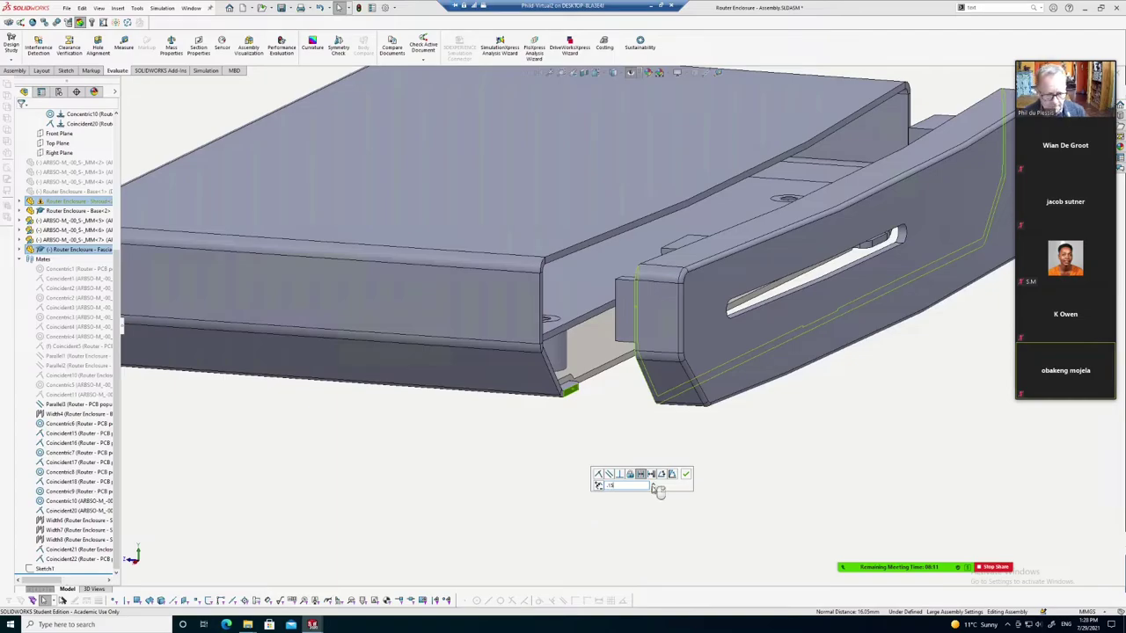
click(691, 478)
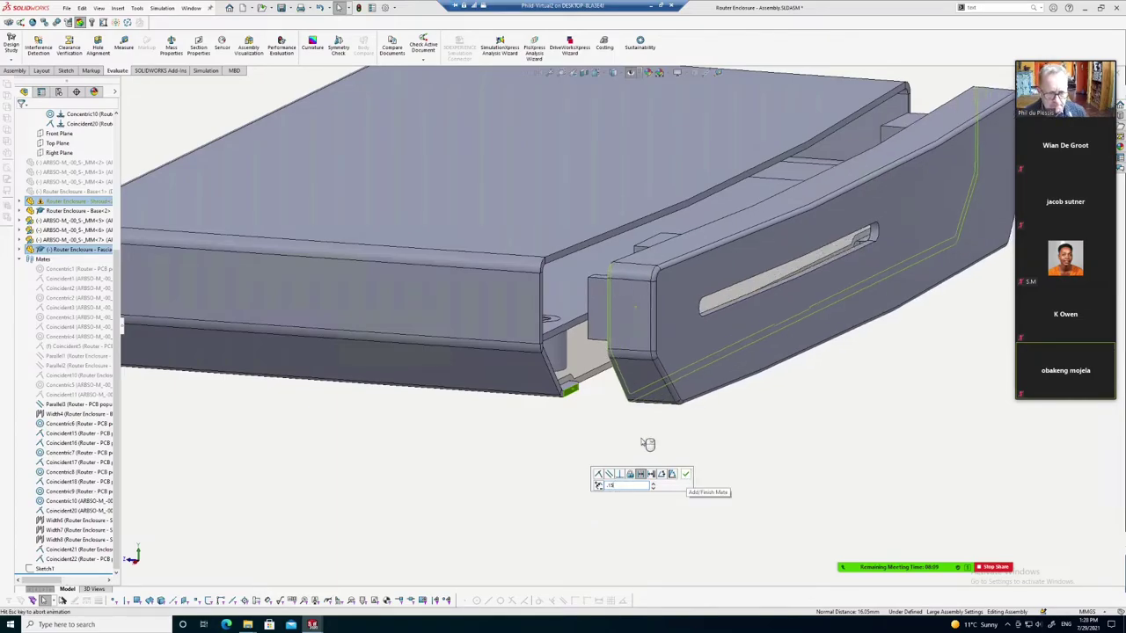
scroll(561, 280, down, 3)
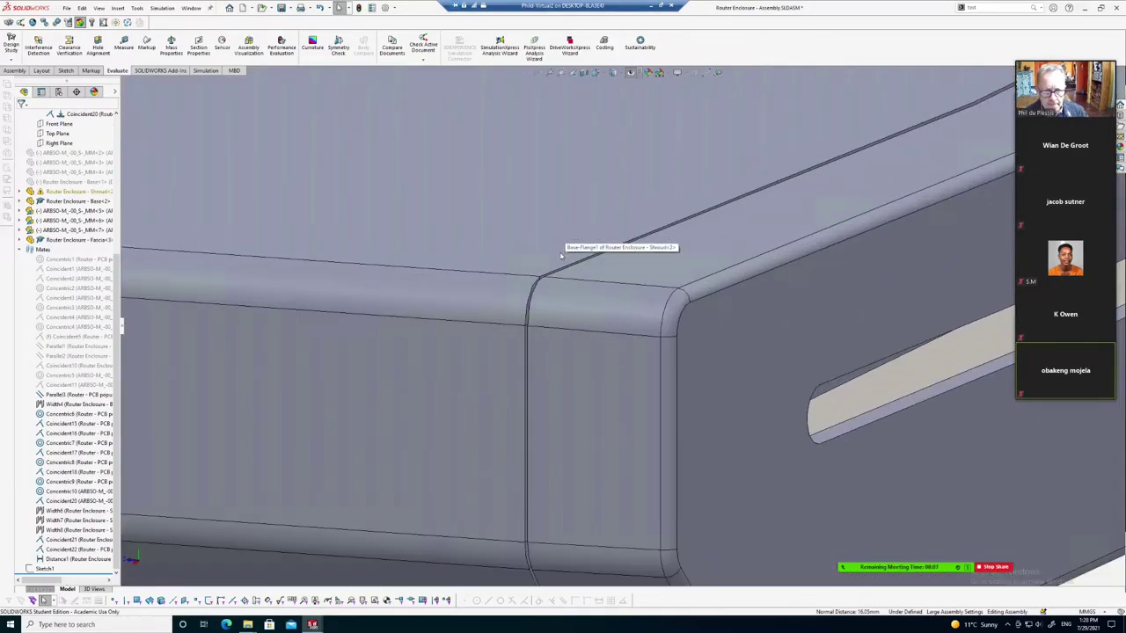
scroll(547, 311, down, 2)
middle_drag(567, 322, 589, 338)
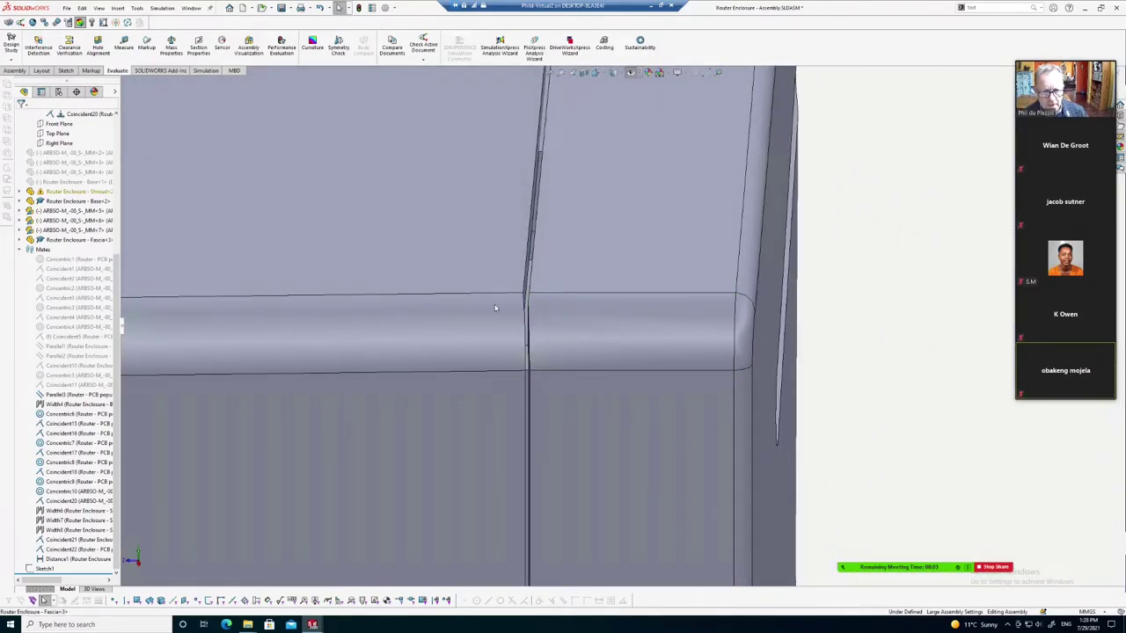
mouse_move(529, 235)
middle_down()
mouse_move(560, 238)
mouse_move(551, 238)
mouse_move(564, 375)
mouse_move(547, 345)
mouse_move(765, 319)
mouse_move(644, 318)
middle_up()
click(551, 241)
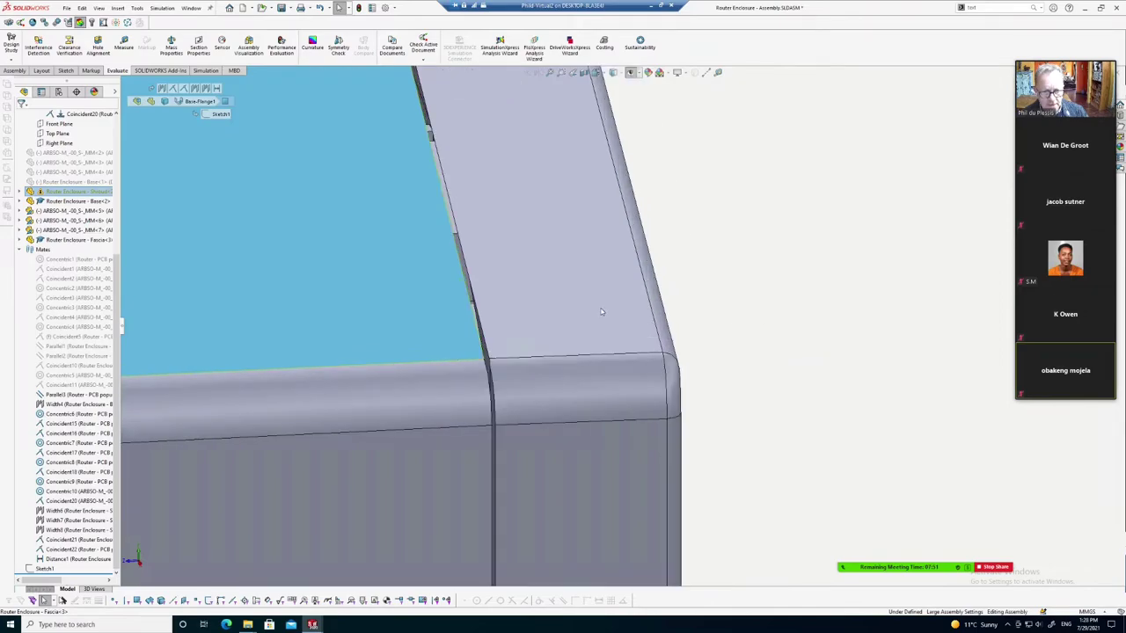
drag(644, 319, 550, 313)
middle_drag(547, 315, 573, 319)
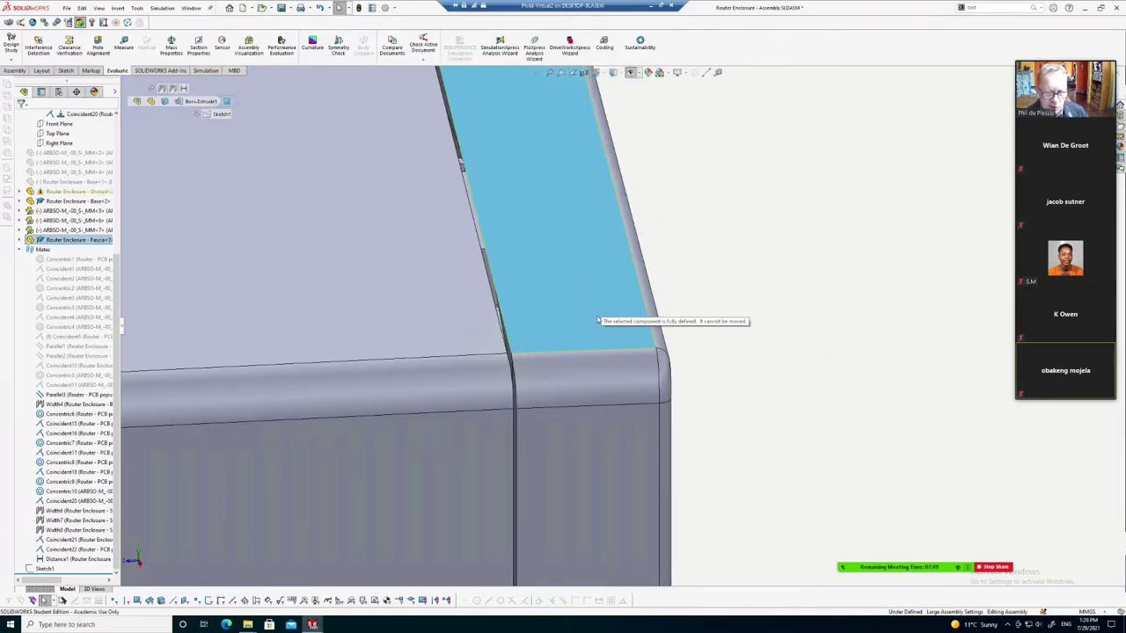
mouse_move(683, 299)
middle_down()
mouse_move(704, 300)
mouse_move(510, 322)
middle_up()
click(508, 322)
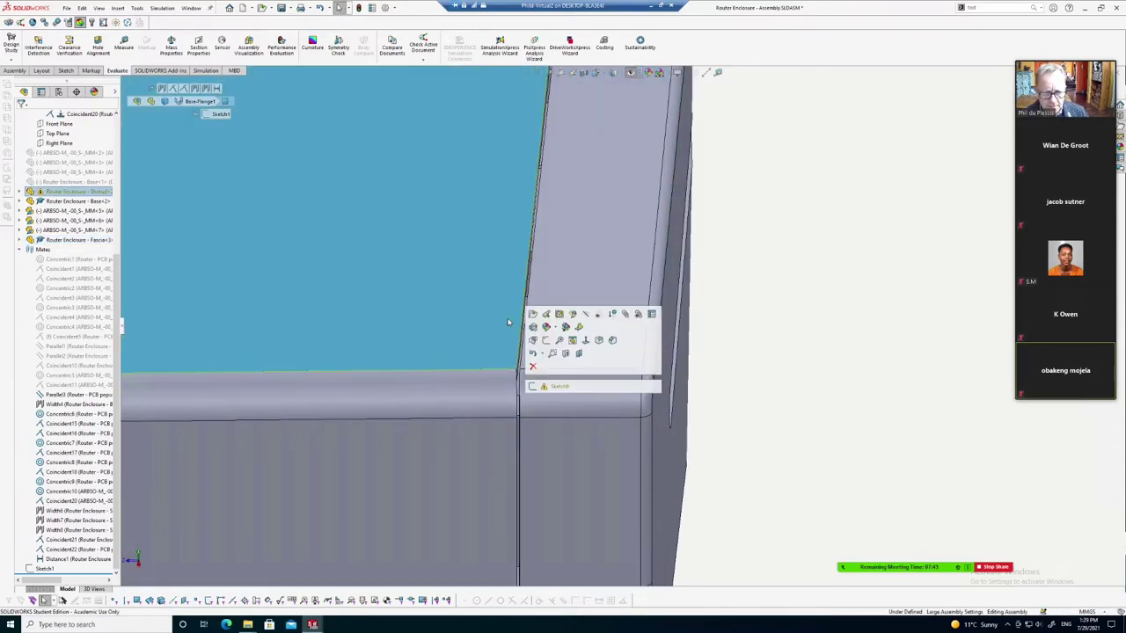
click(796, 319)
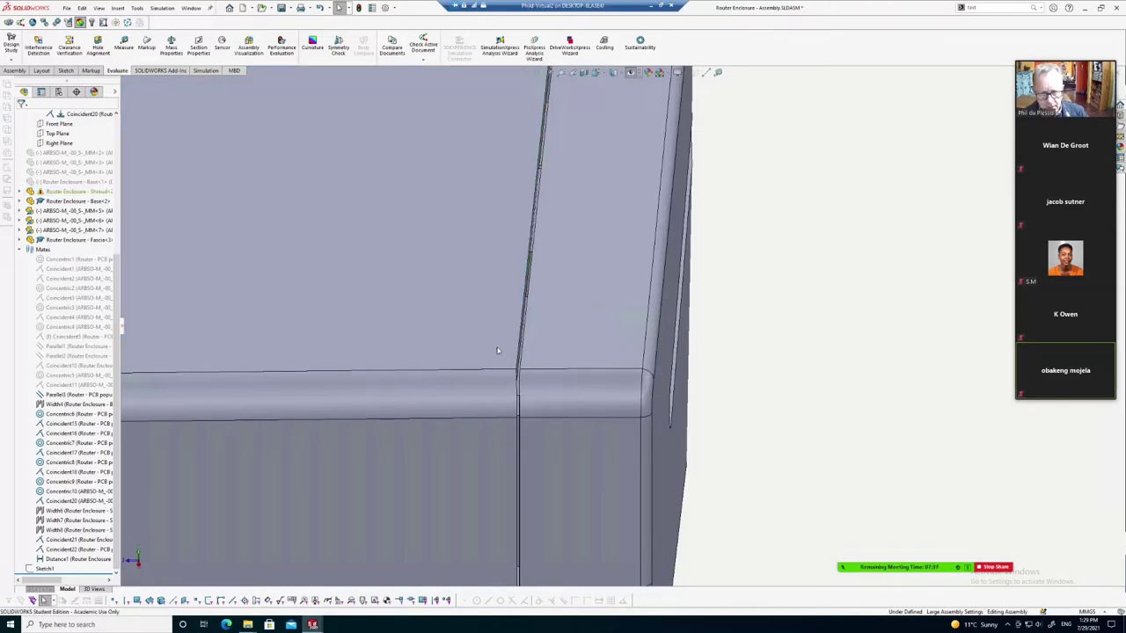
mouse_move(493, 344)
middle_down()
mouse_move(595, 208)
mouse_move(643, 167)
middle_up()
scroll(751, 193, up, 3)
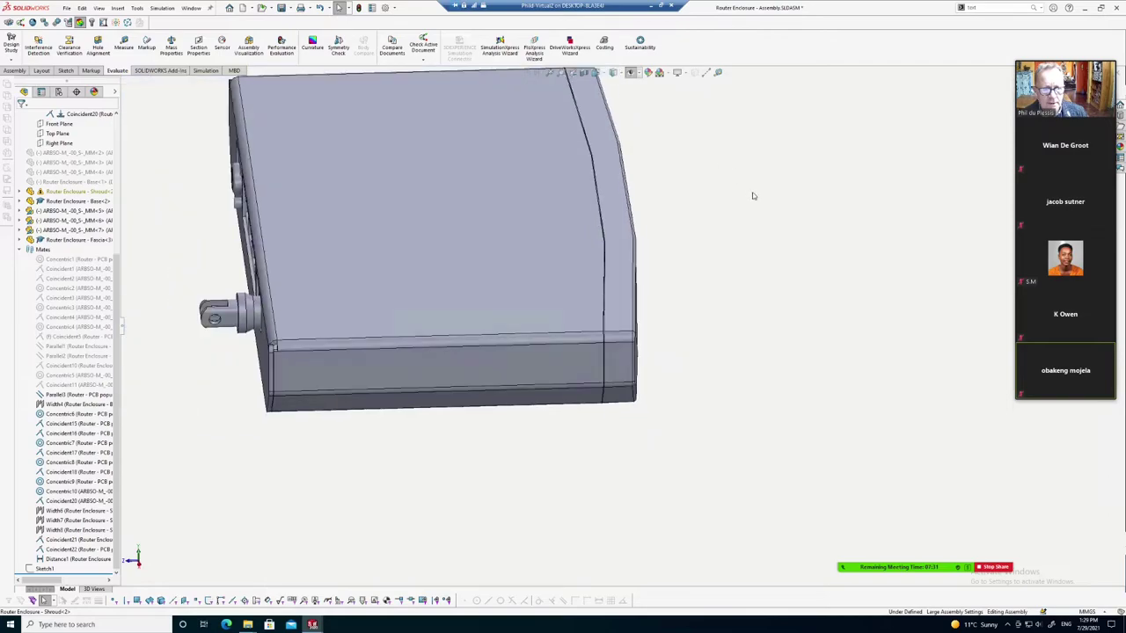
mouse_move(752, 193)
middle_down()
mouse_move(679, 171)
mouse_move(523, 354)
mouse_move(558, 372)
mouse_move(610, 329)
mouse_move(624, 334)
middle_up()
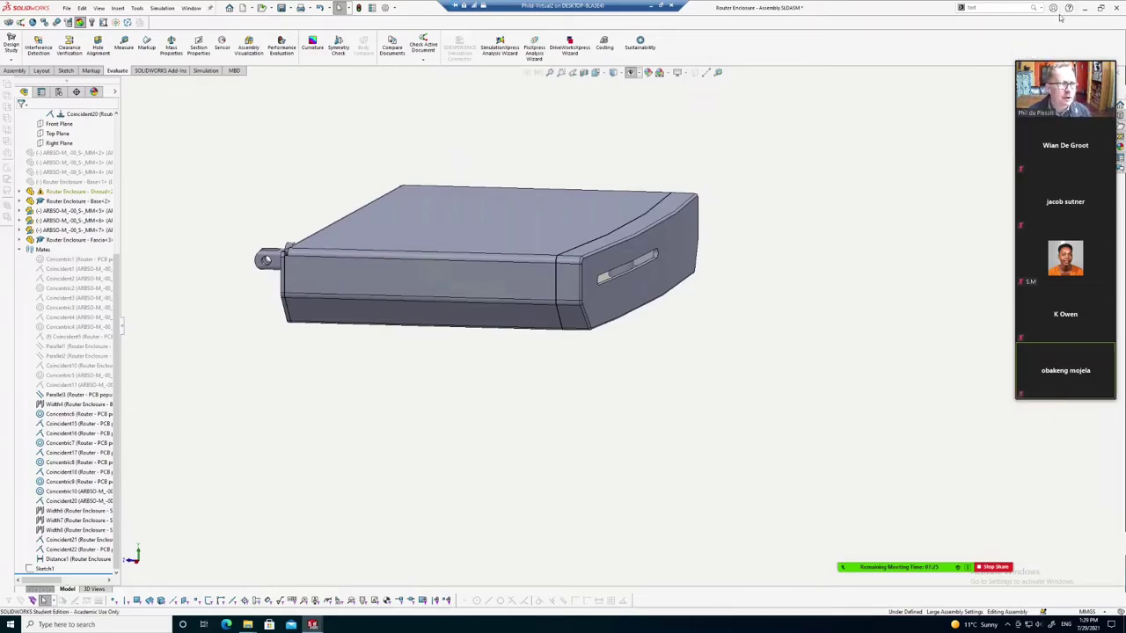
Enter 'p' in cell V13 under 29/07/2021, then minimise Excel and return to the assembly
click(649, 8)
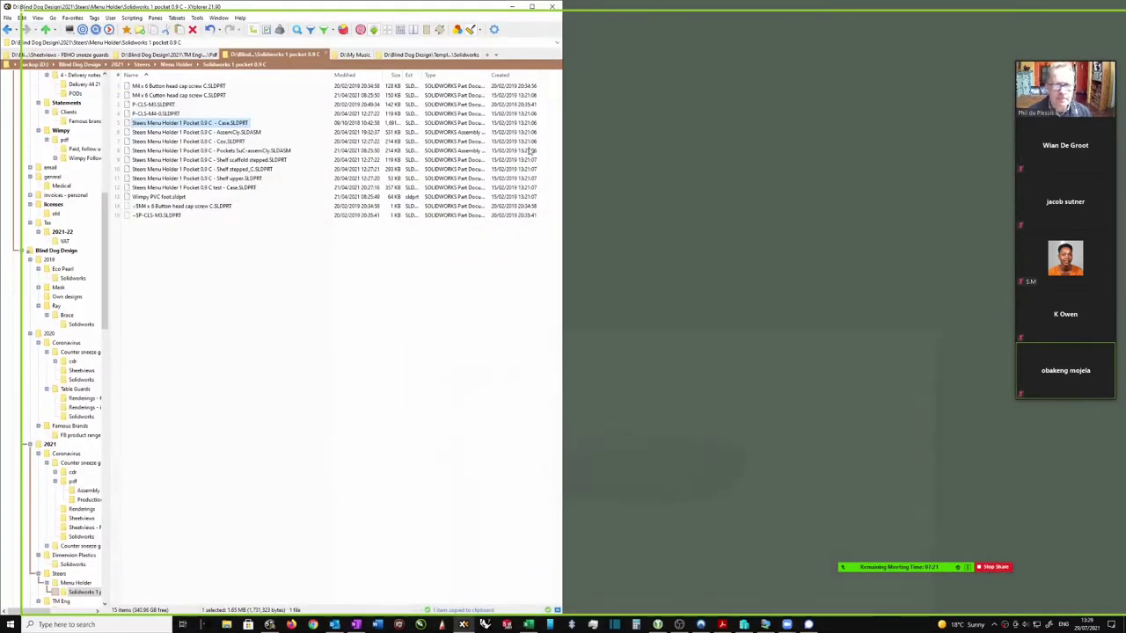
click(529, 625)
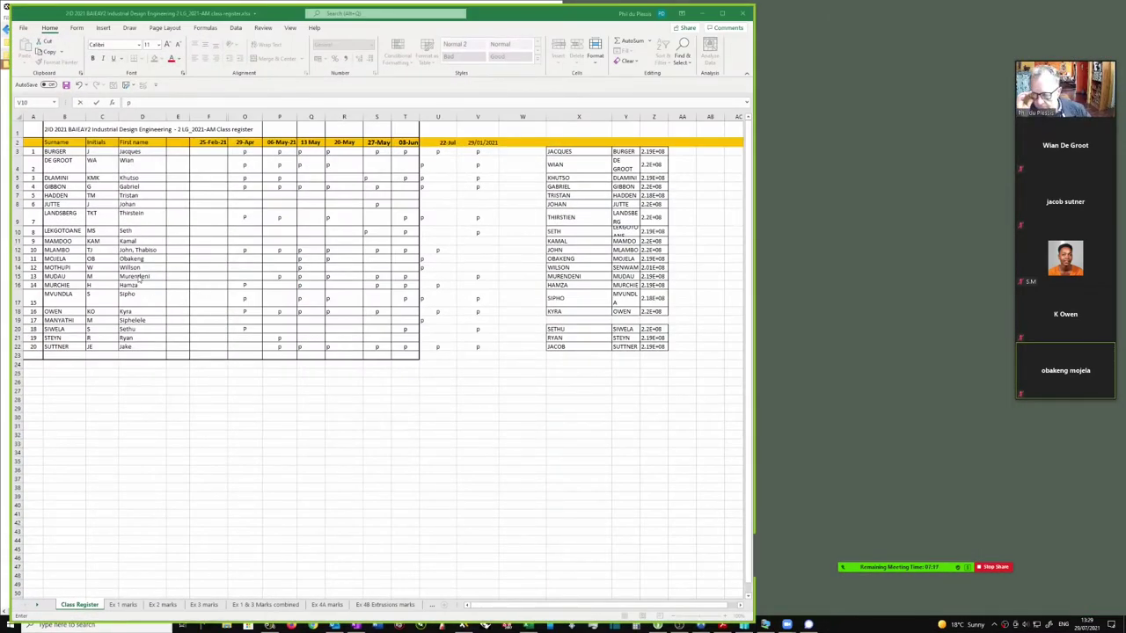
click(485, 257)
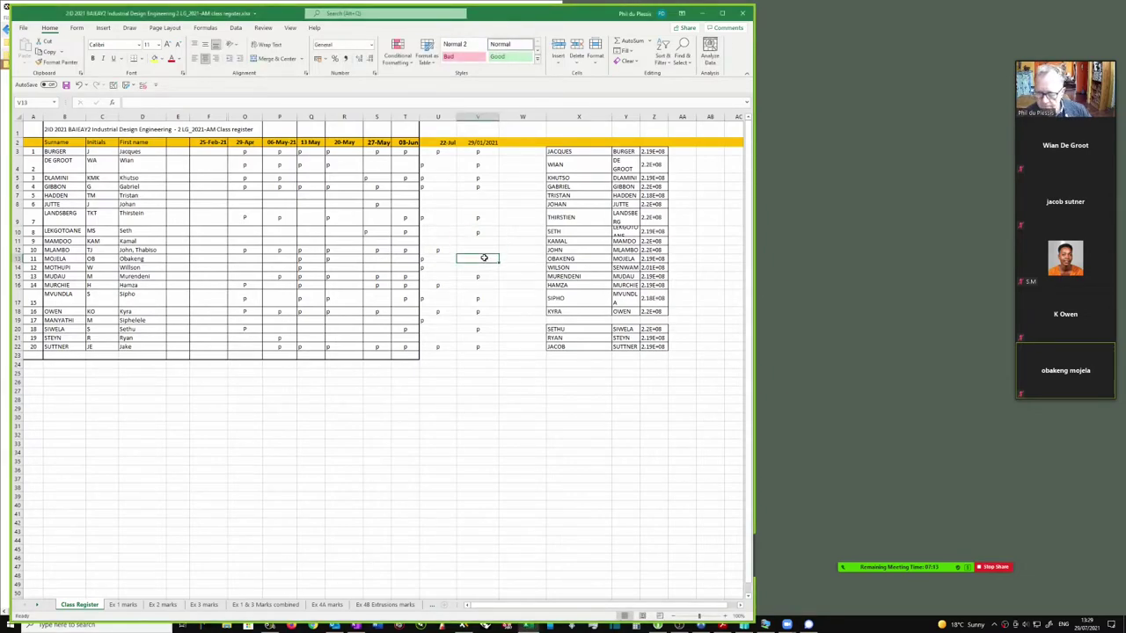
text(p)
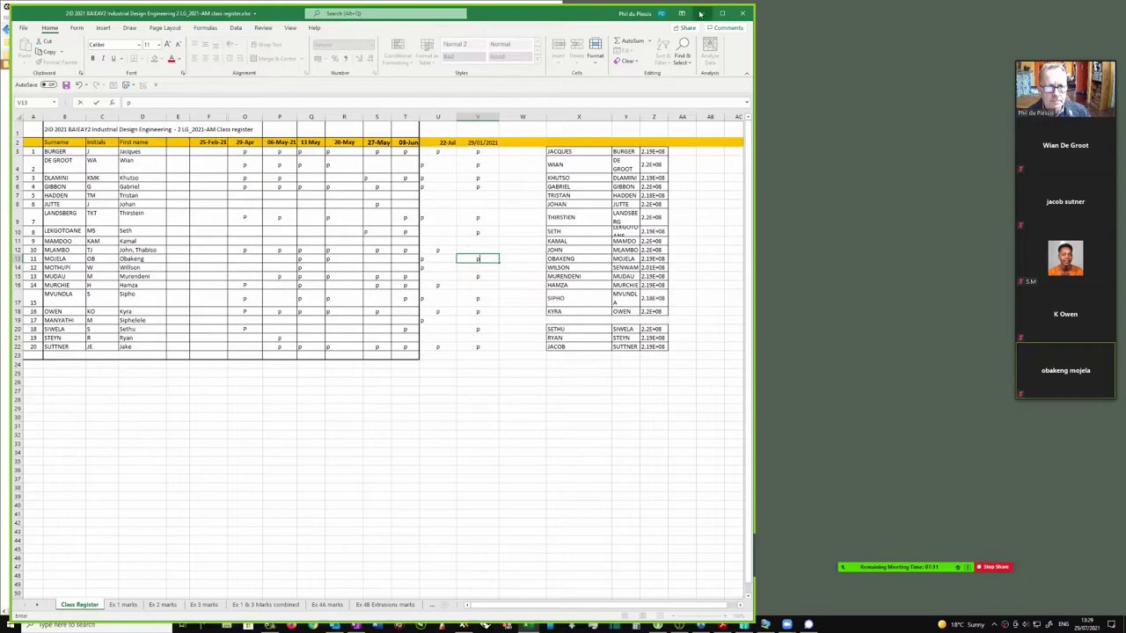
click(702, 14)
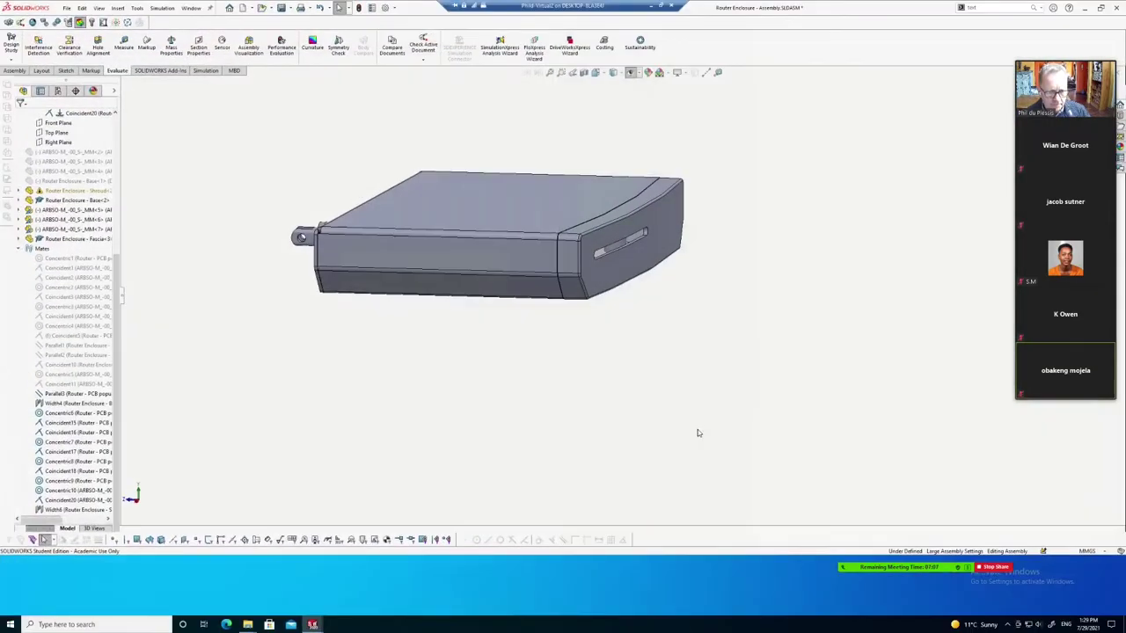
mouse_move(697, 429)
middle_down()
mouse_move(603, 342)
mouse_move(558, 369)
mouse_move(709, 296)
middle_up()
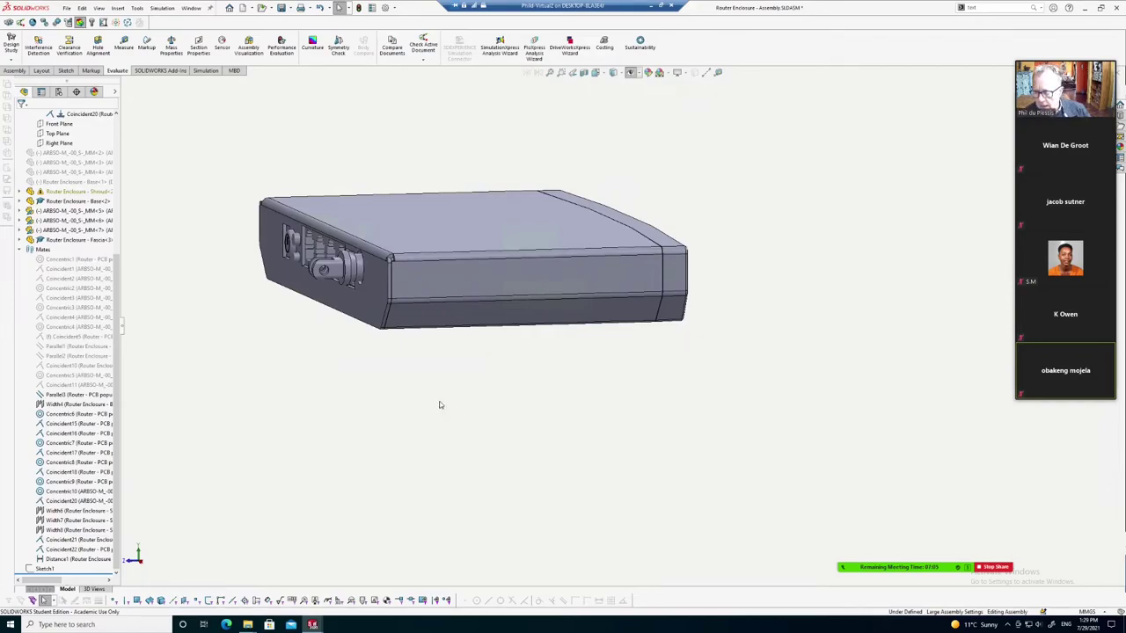
Orbit the enclosure to view its long slotted side, then the top and front
mouse_move(713, 350)
middle_down()
mouse_move(701, 324)
mouse_move(676, 326)
mouse_move(674, 347)
mouse_move(539, 296)
middle_up()
mouse_move(458, 350)
middle_down()
mouse_move(464, 329)
mouse_move(556, 319)
mouse_move(591, 346)
mouse_move(709, 334)
middle_up()
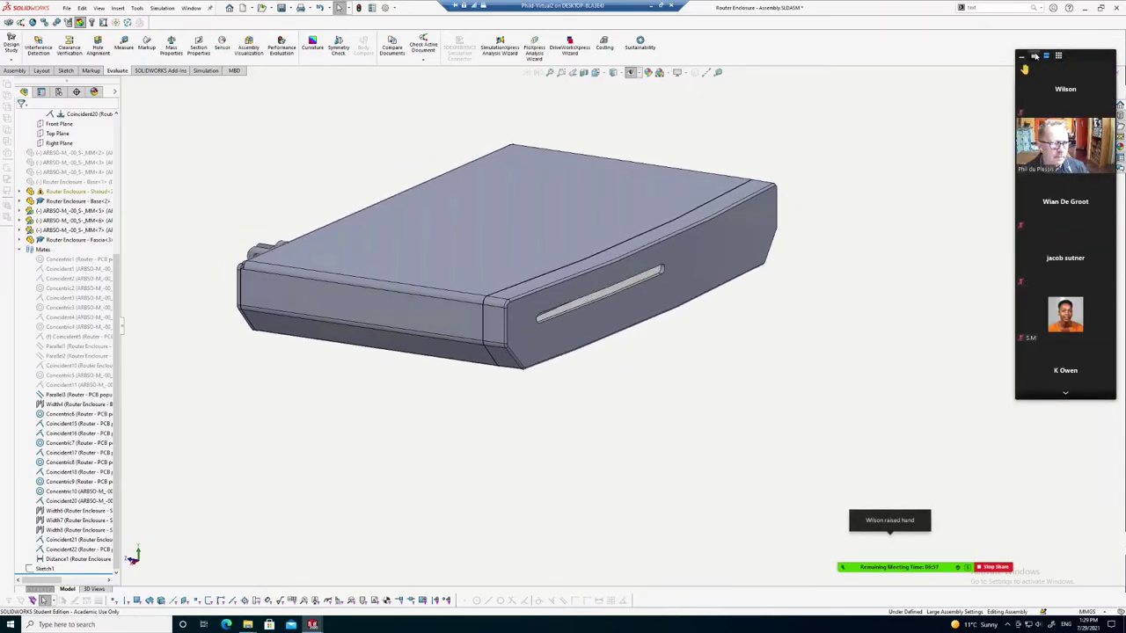
mouse_move(1025, 69)
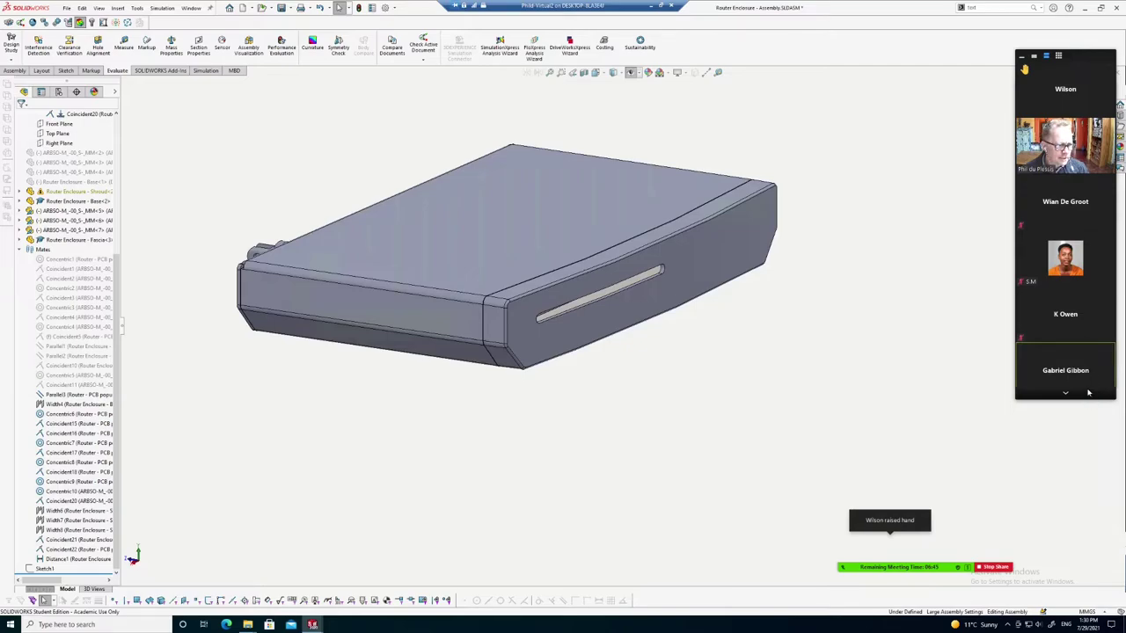
mouse_move(1065, 314)
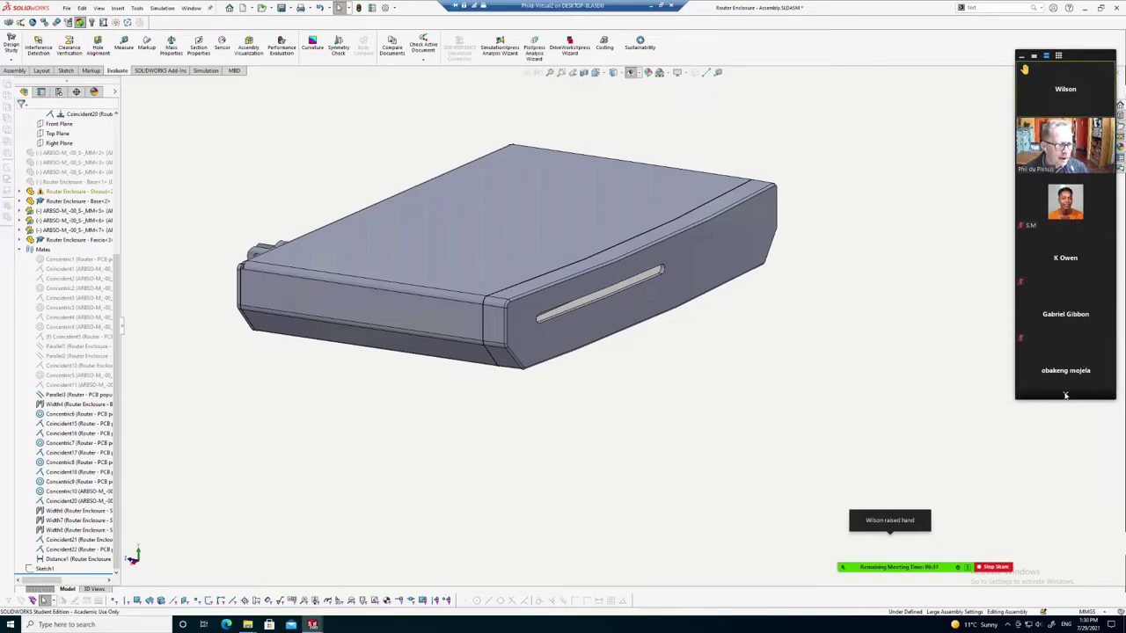
mouse_move(1066, 89)
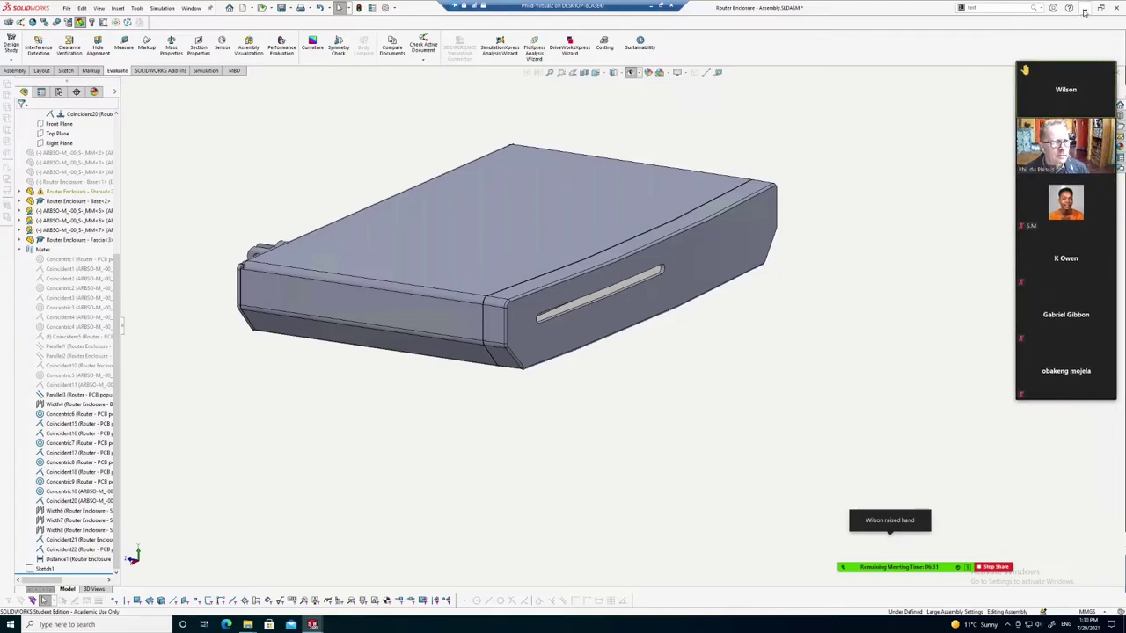
Commit V13 and enter 'p' in V14 of the class register, then return to SolidWorks
click(652, 7)
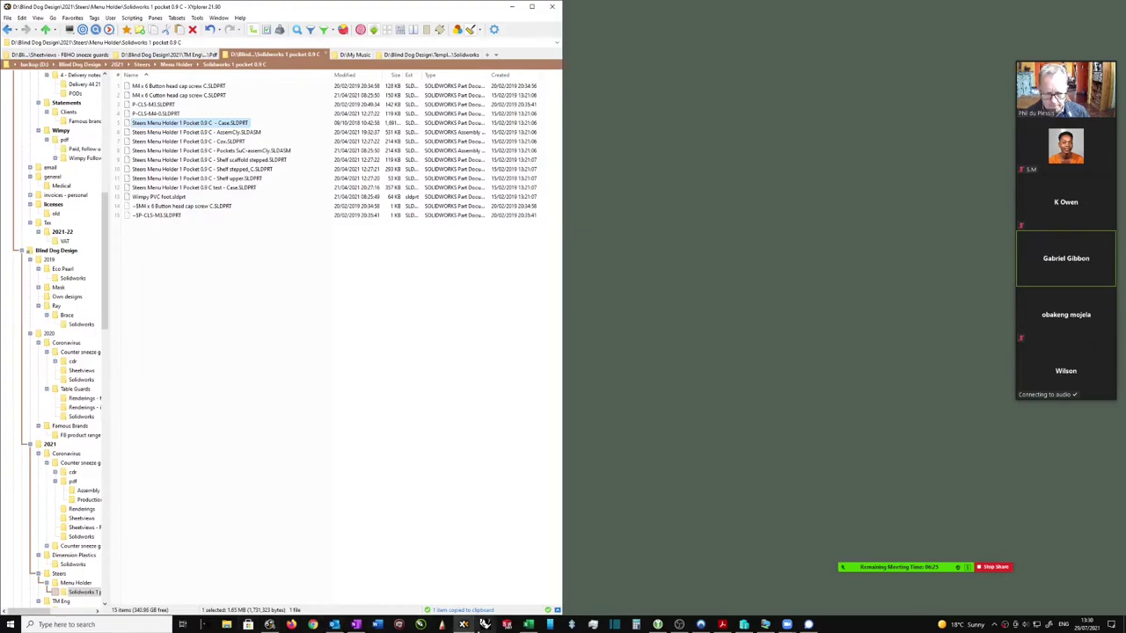
click(528, 624)
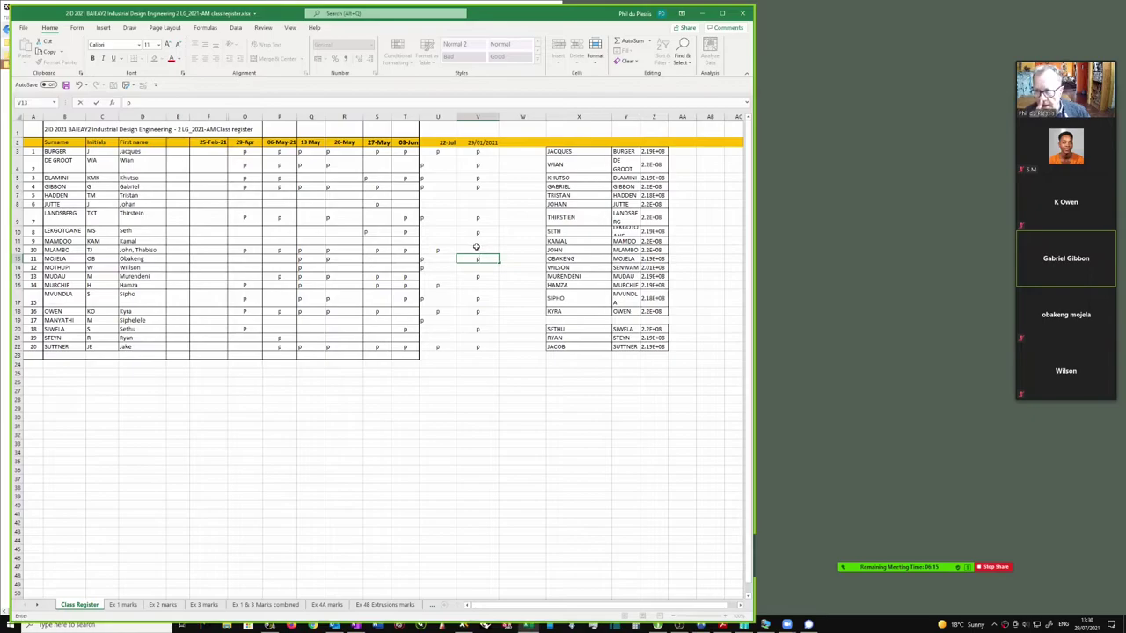
key(Return)
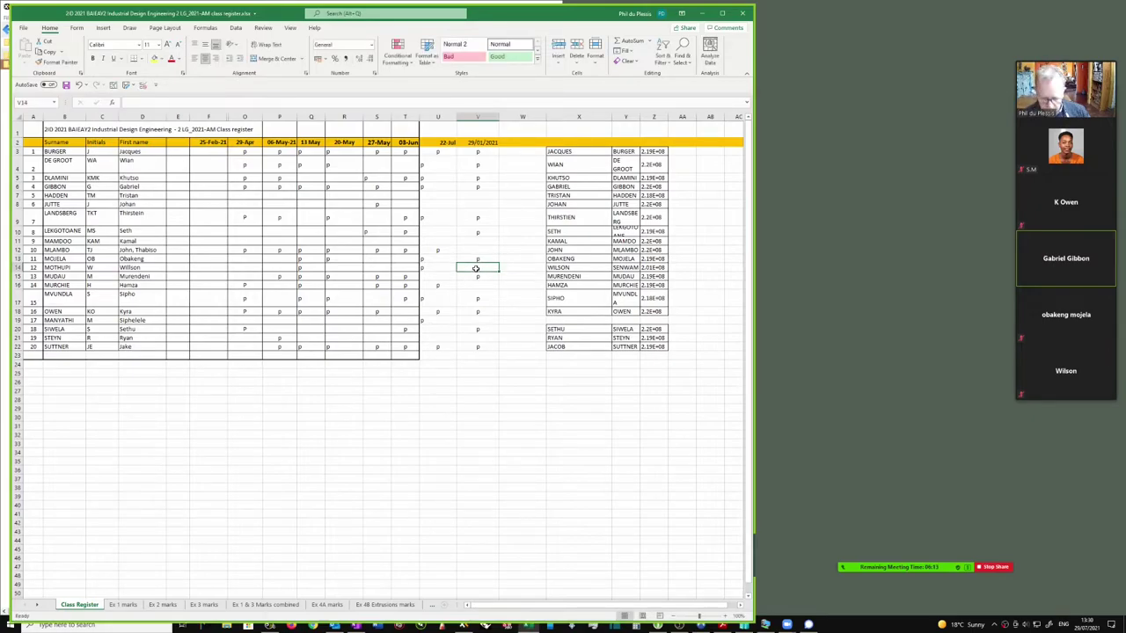
text(p)
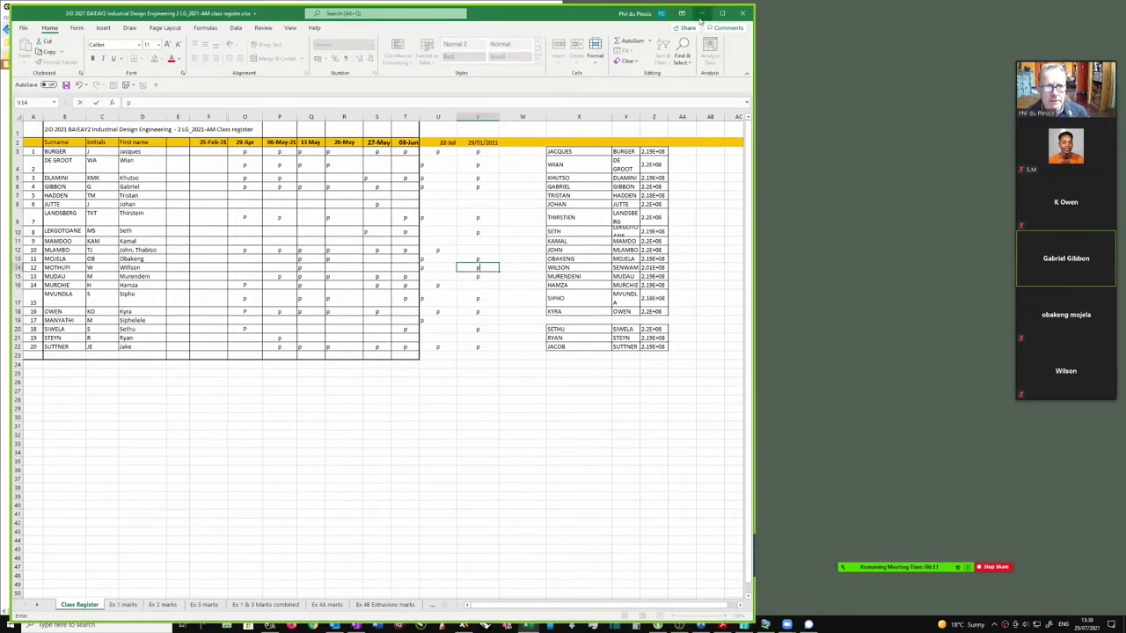
click(701, 13)
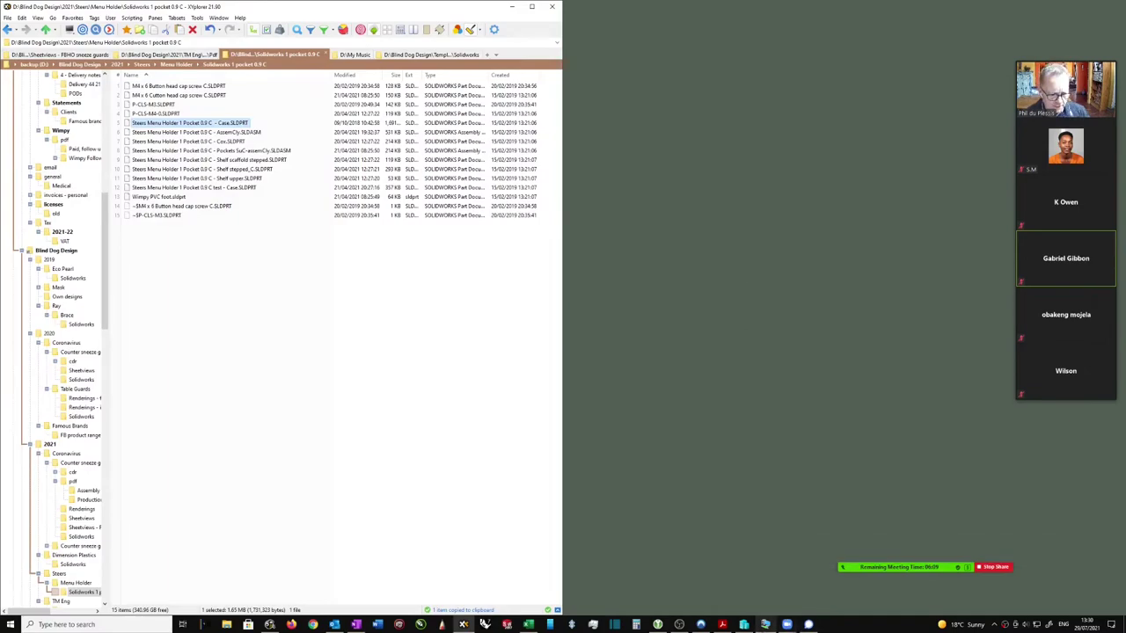
click(766, 625)
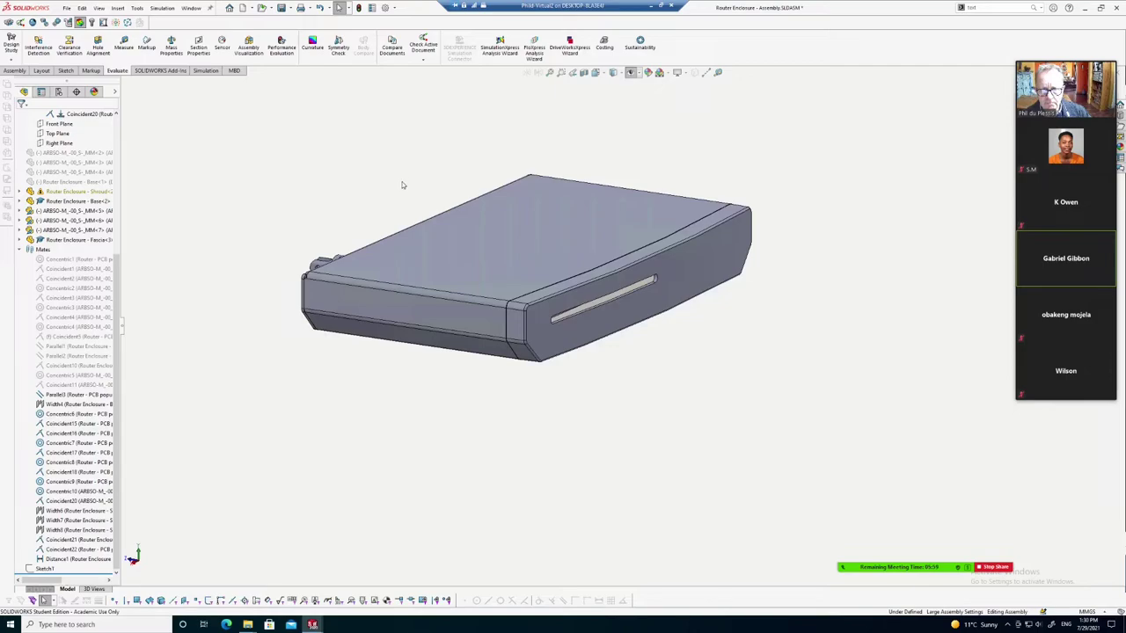
Create a new part document, Part2, from the Part template via File > New
scroll(532, 324, down, 1)
scroll(523, 330, down, 2)
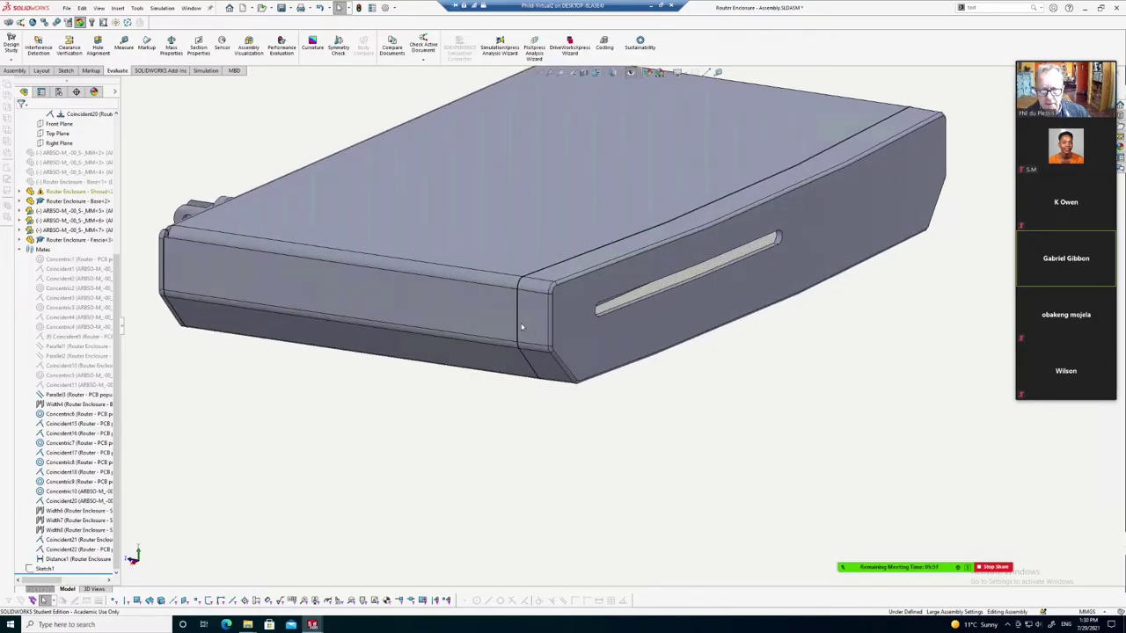
scroll(522, 327, up, 2)
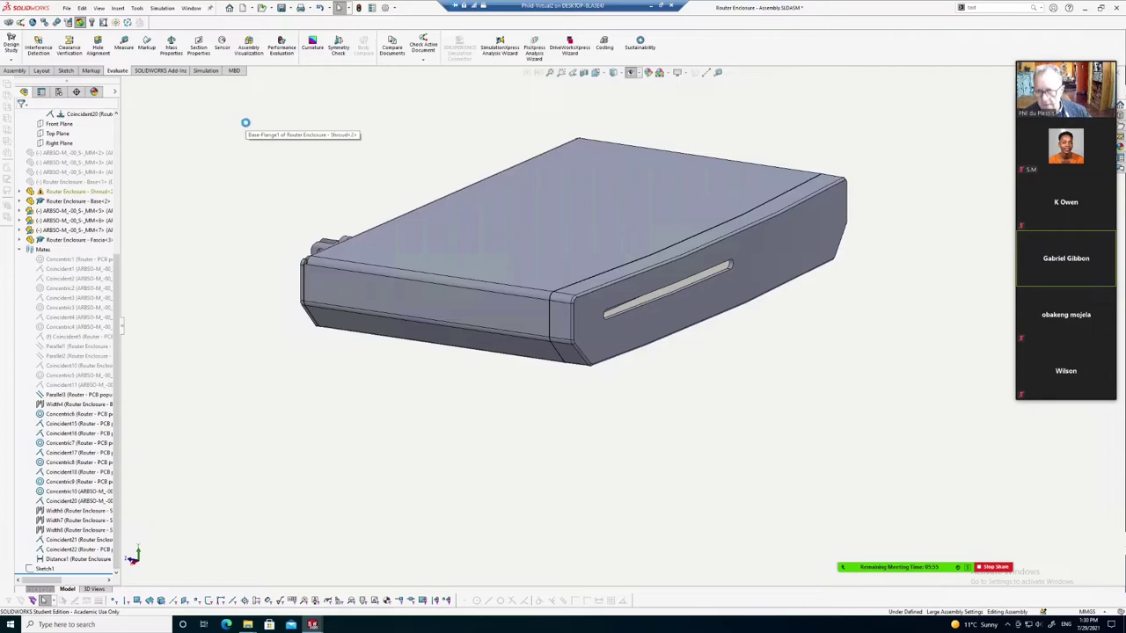
click(67, 8)
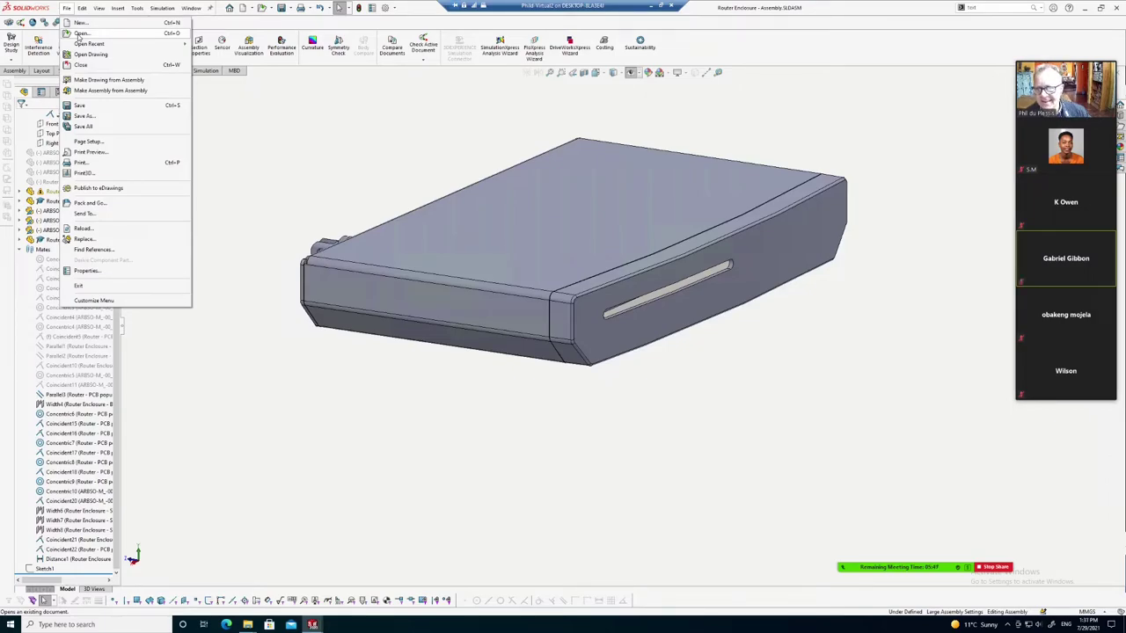
click(79, 23)
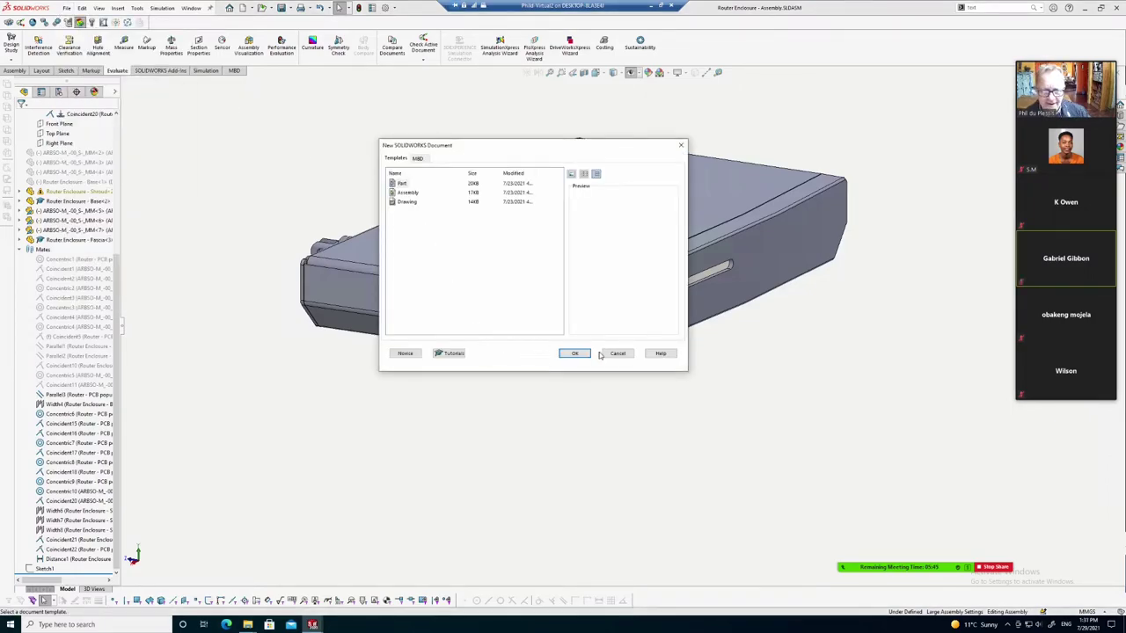
click(586, 354)
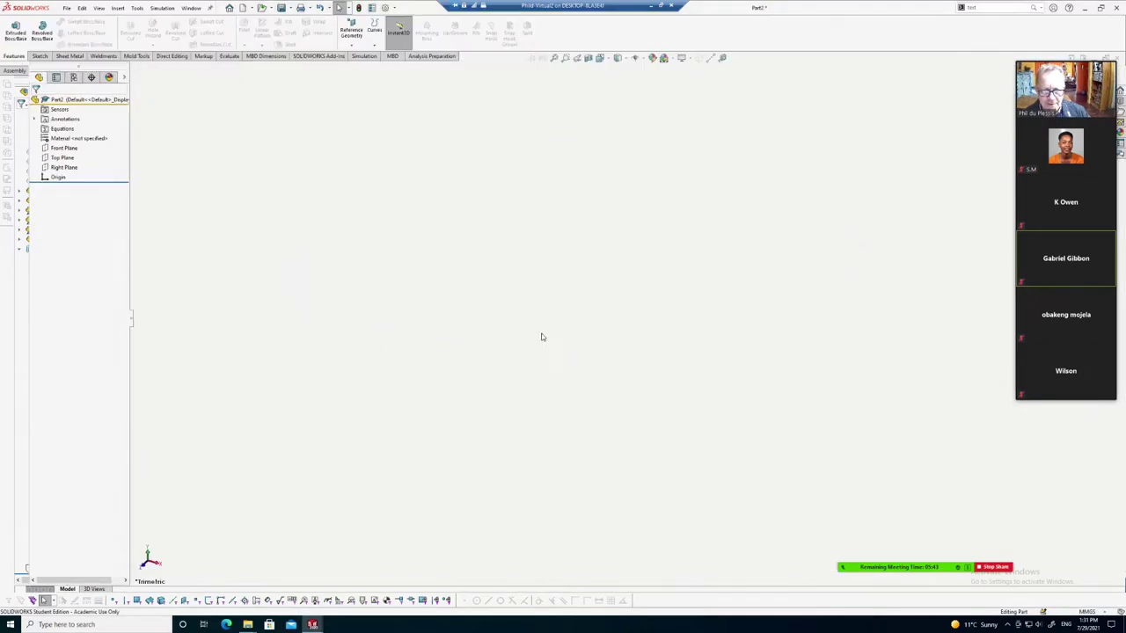
Sketch a circle centred on the origin on the Top Plane, viewed normal to it
click(62, 157)
click(71, 129)
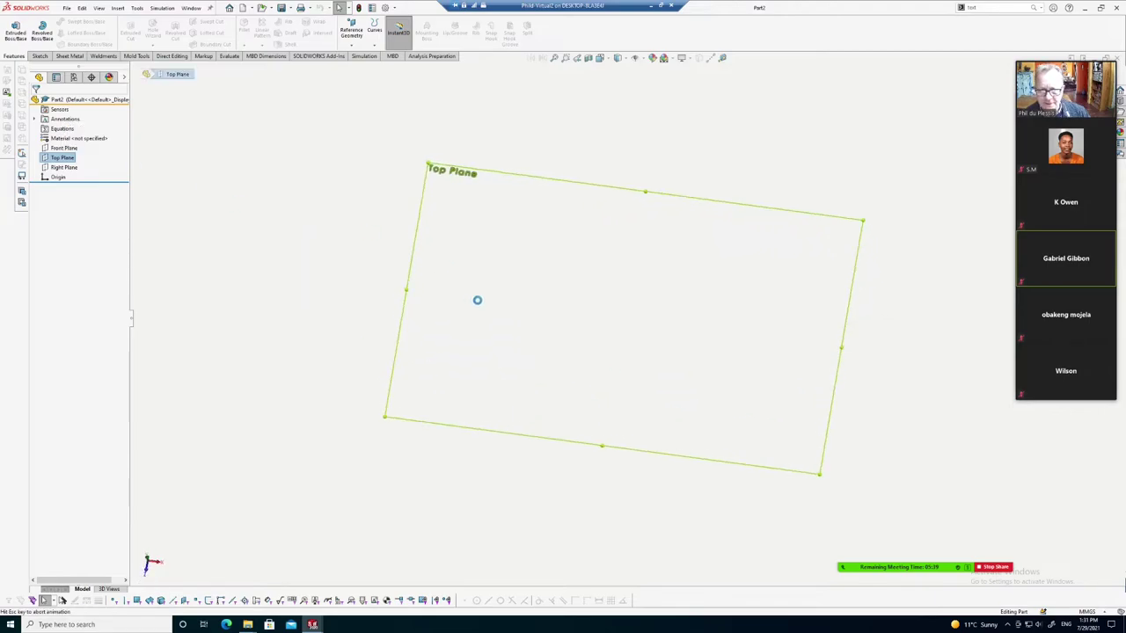
key(s)
click(554, 312)
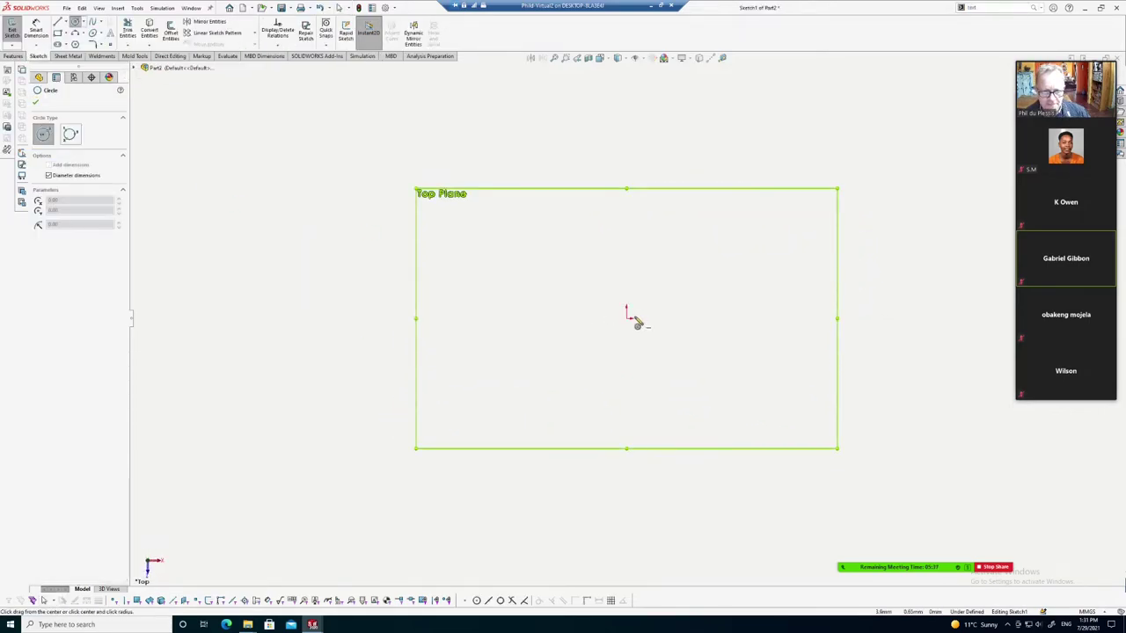
click(627, 318)
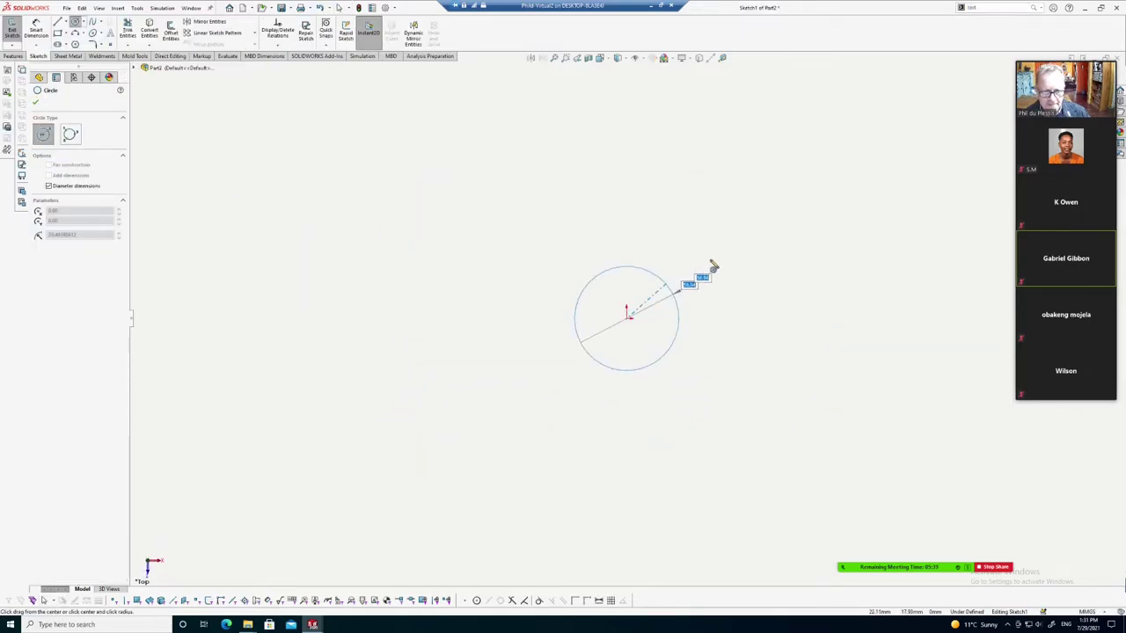
click(763, 235)
Dimension the circle's diameter to 150 and exit the sketch
right_drag(799, 184, 807, 101)
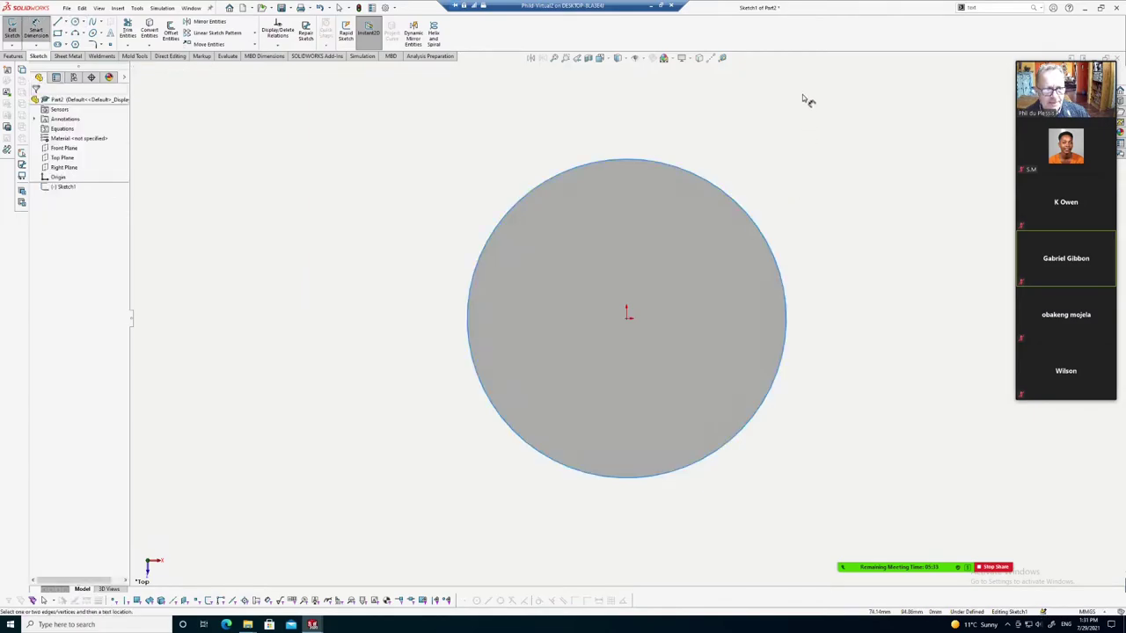
click(737, 200)
click(805, 146)
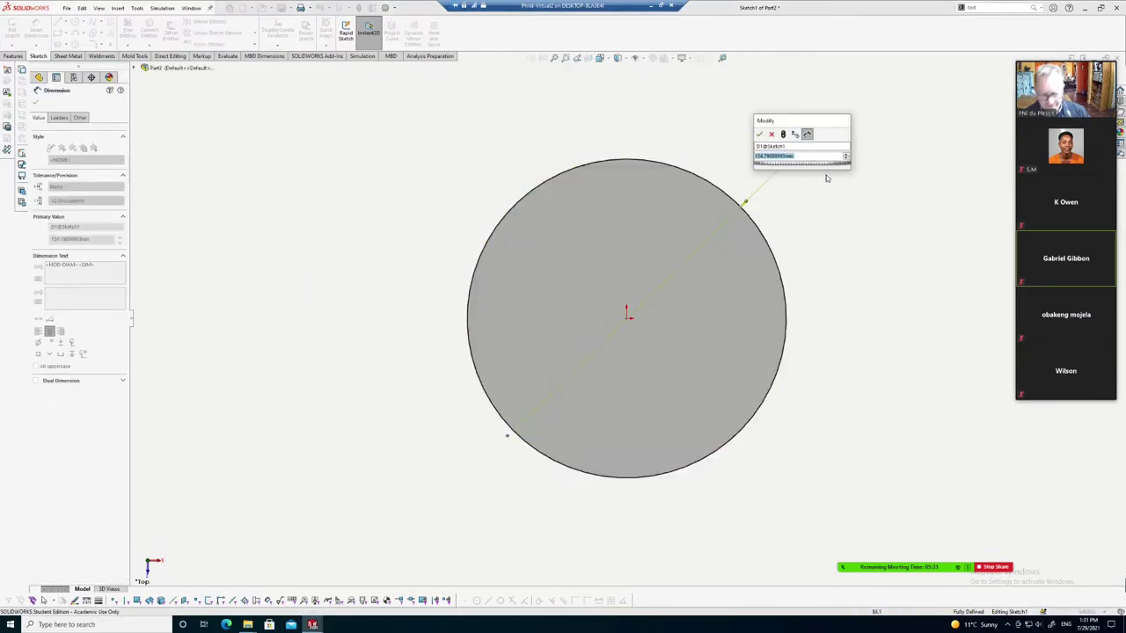
text(150)
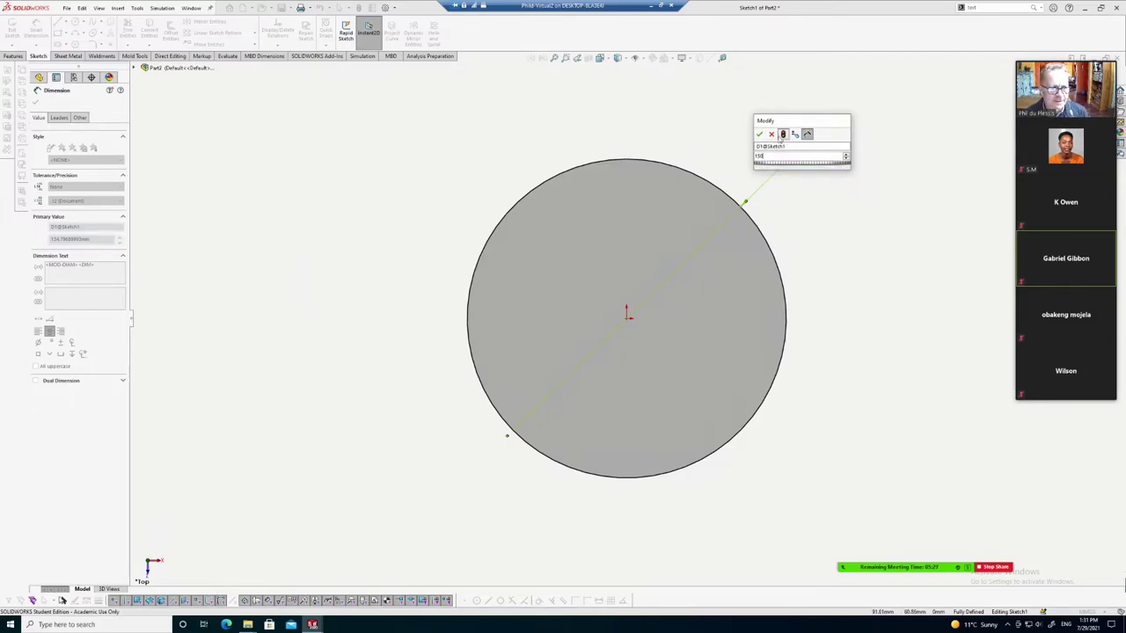
click(760, 135)
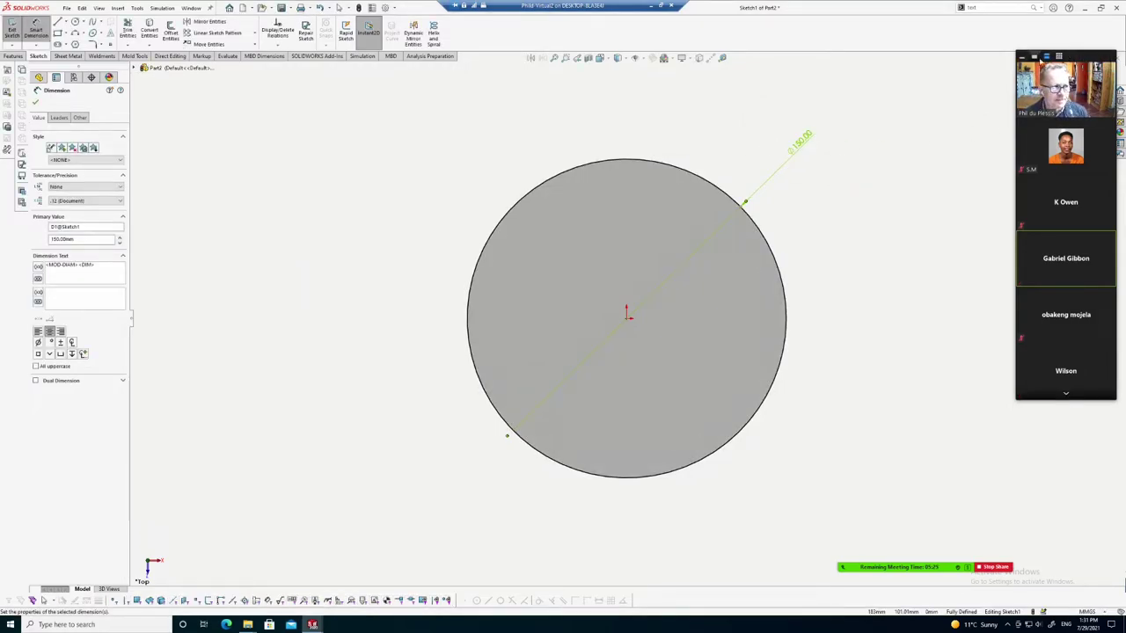
middle_drag(905, 243, 832, 243)
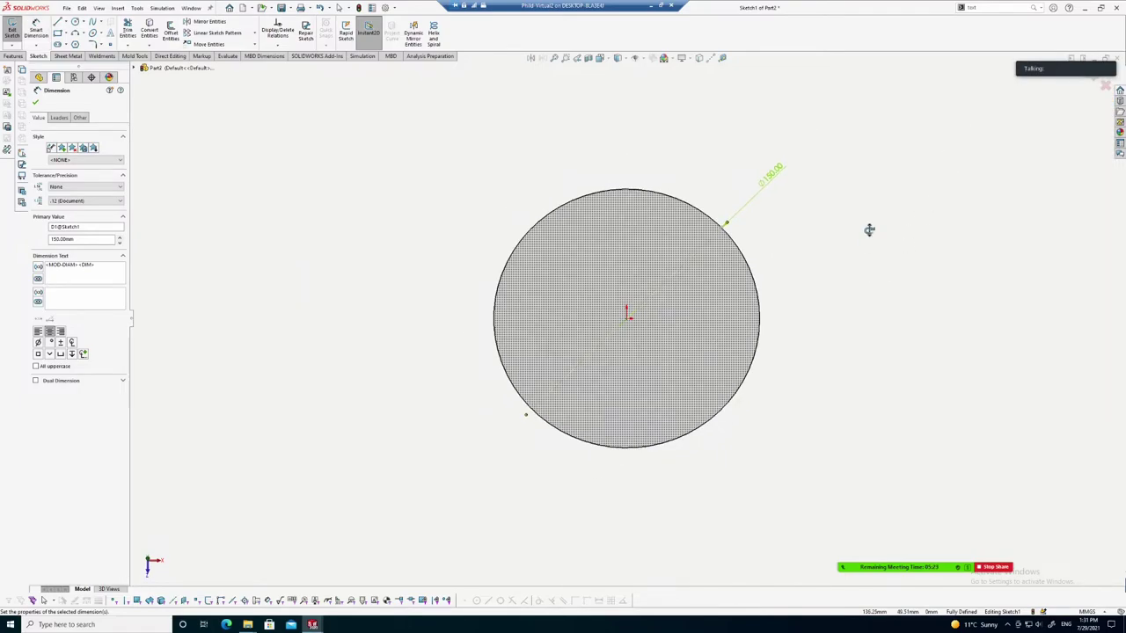
key(Escape)
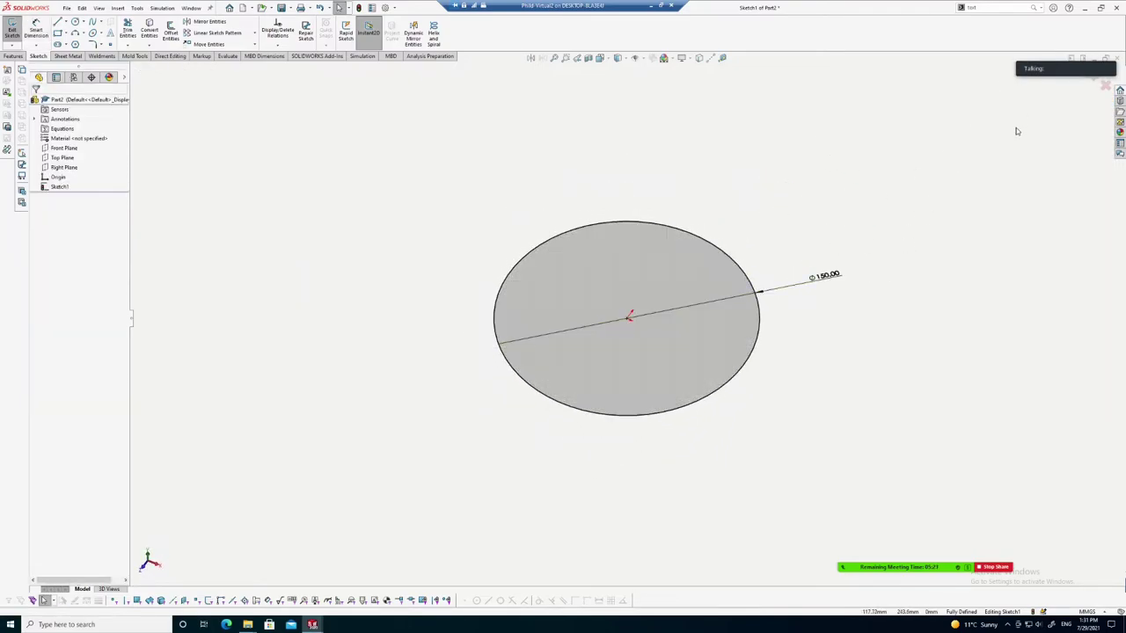
click(1087, 84)
right_drag(803, 236, 826, 239)
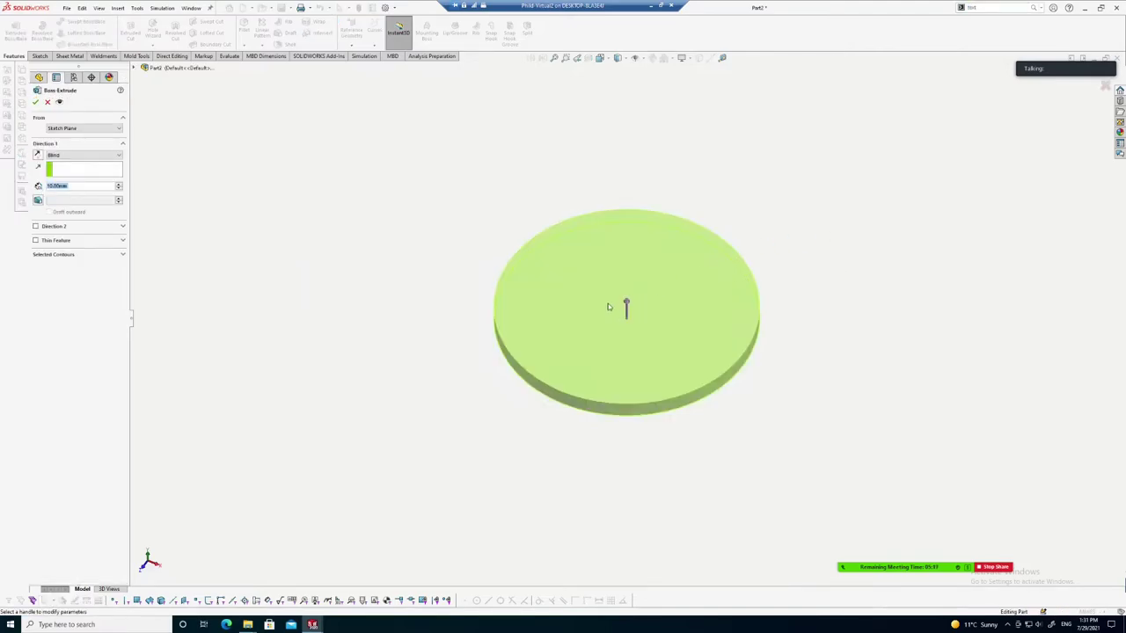
Extrude the Ø150 mm circle upward into a tall solid cylinder, Boss-Extrude1
drag(627, 305, 616, 99)
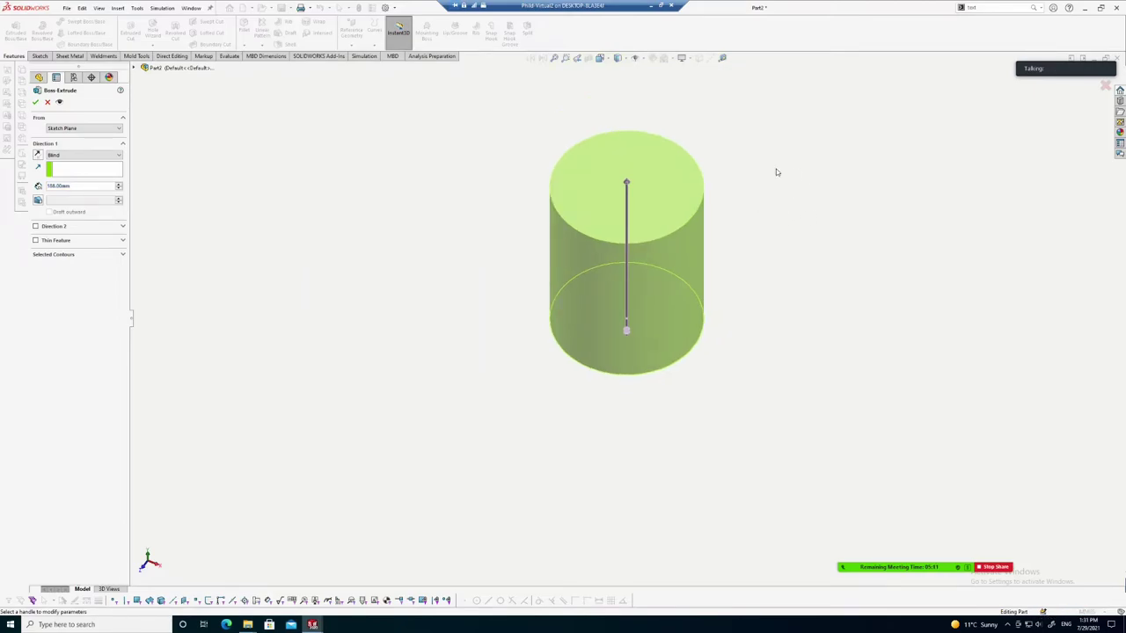
click(1088, 73)
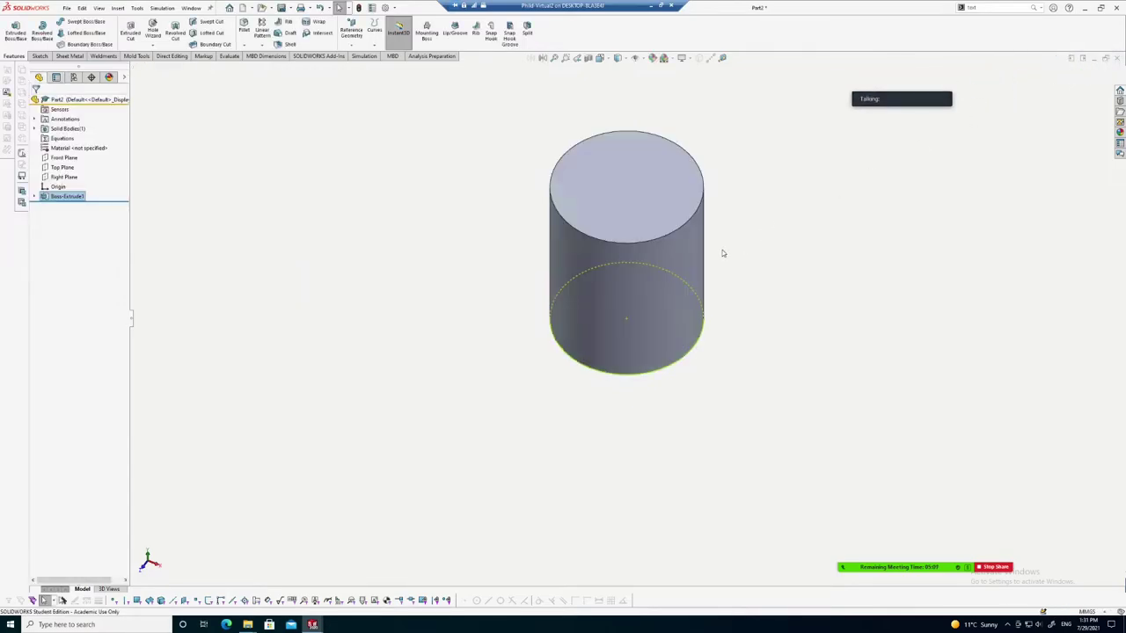
Make an assembly from the part, saving the cylinder as TR.SLDPRT in Projects
click(66, 9)
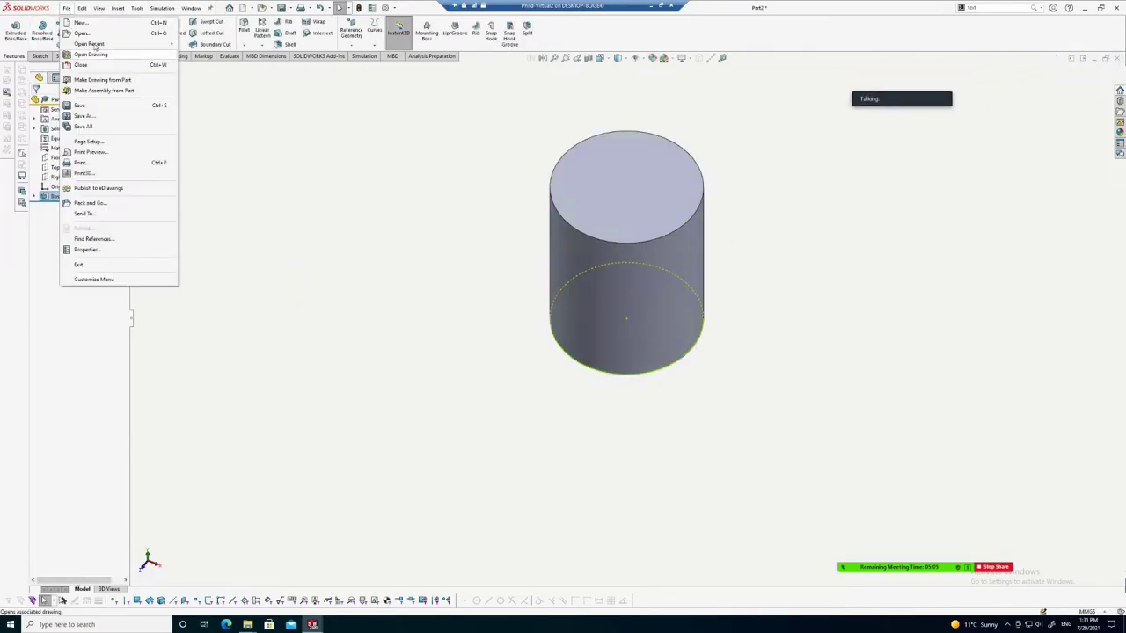
click(92, 90)
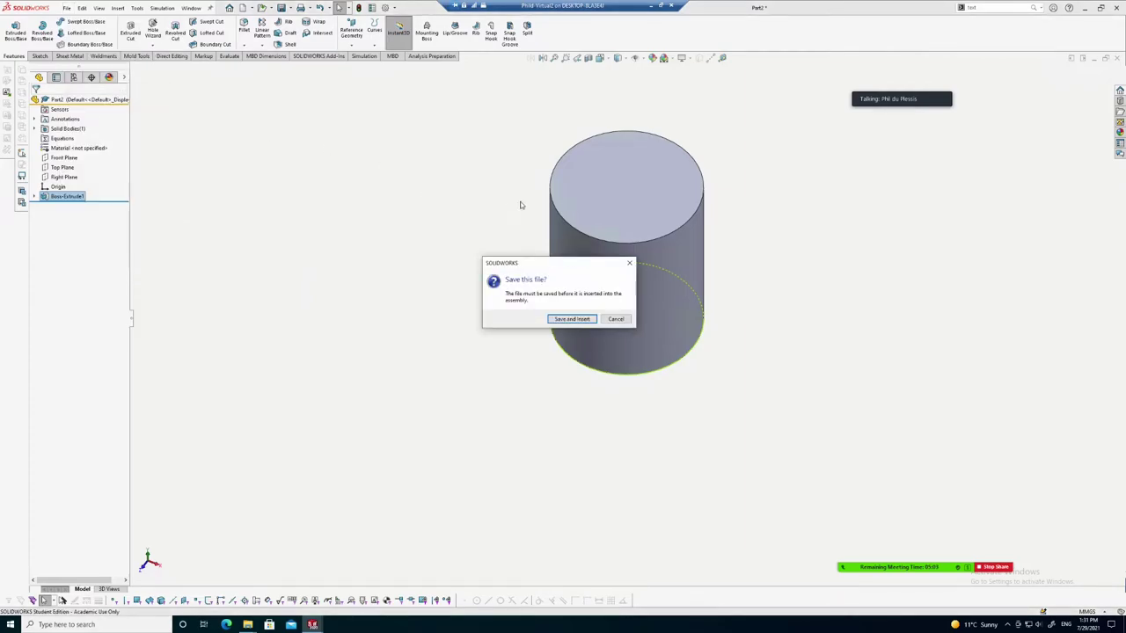
click(573, 321)
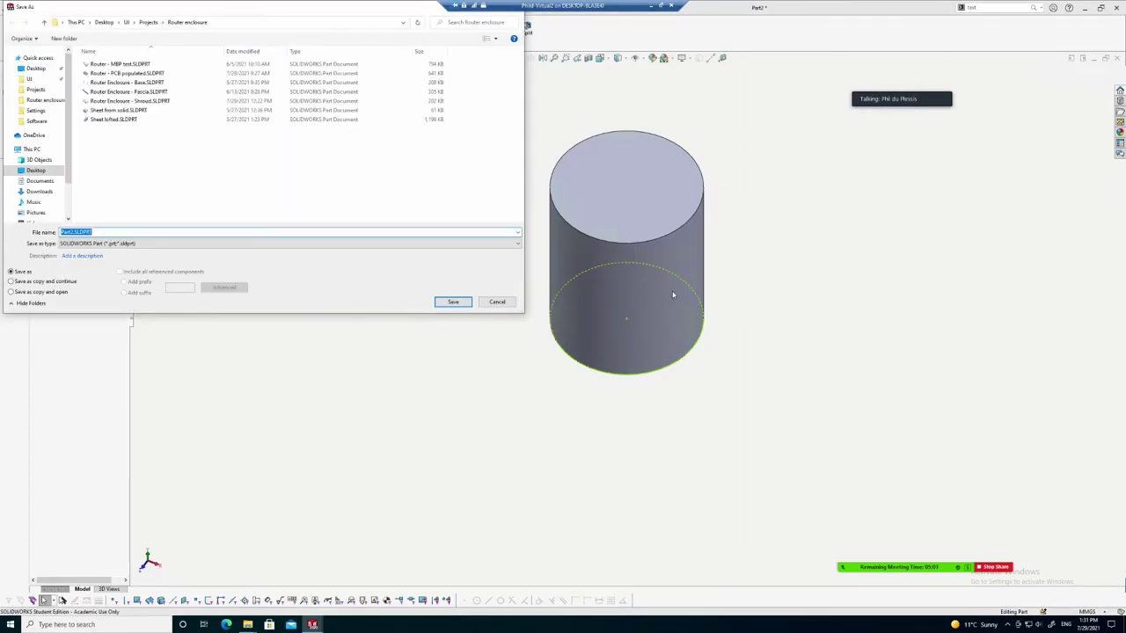
click(147, 22)
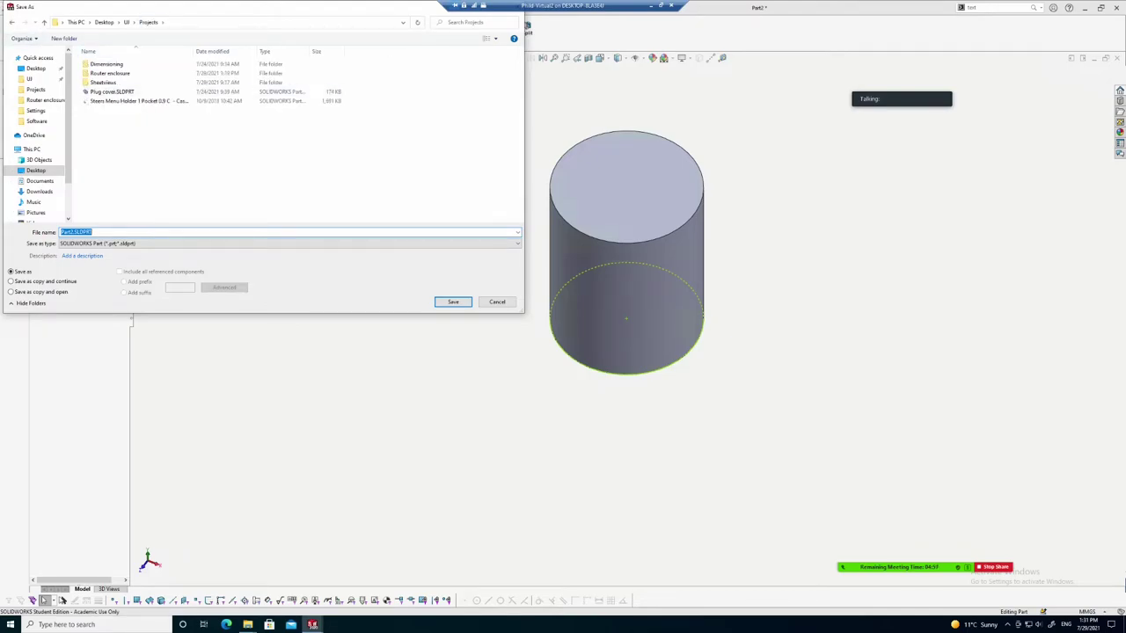
text(TR)
key(Return)
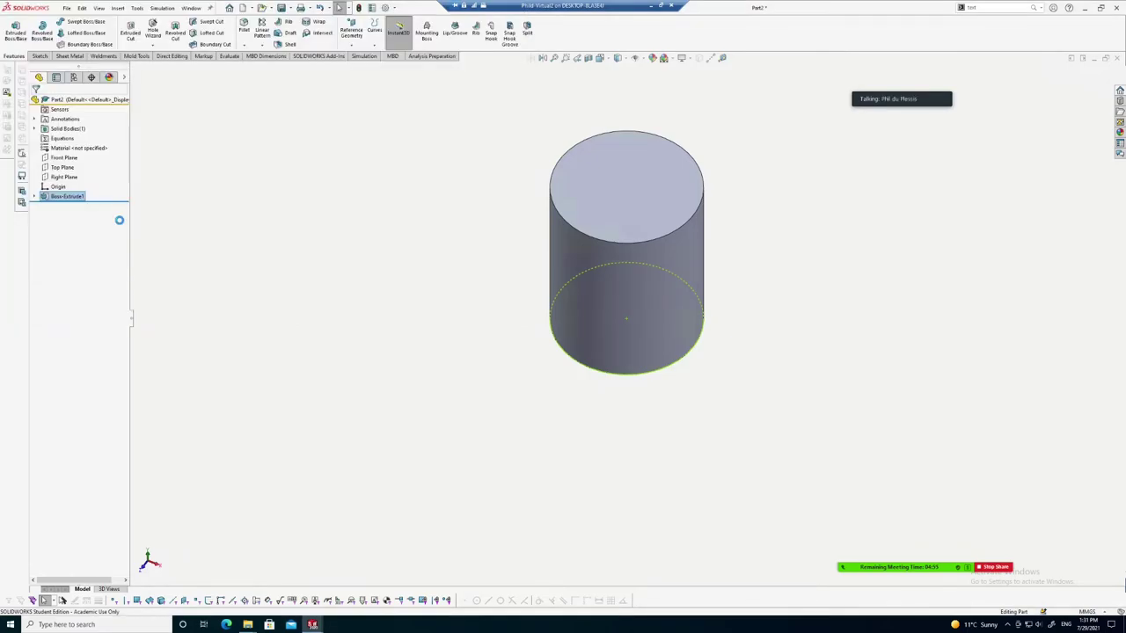
click(580, 356)
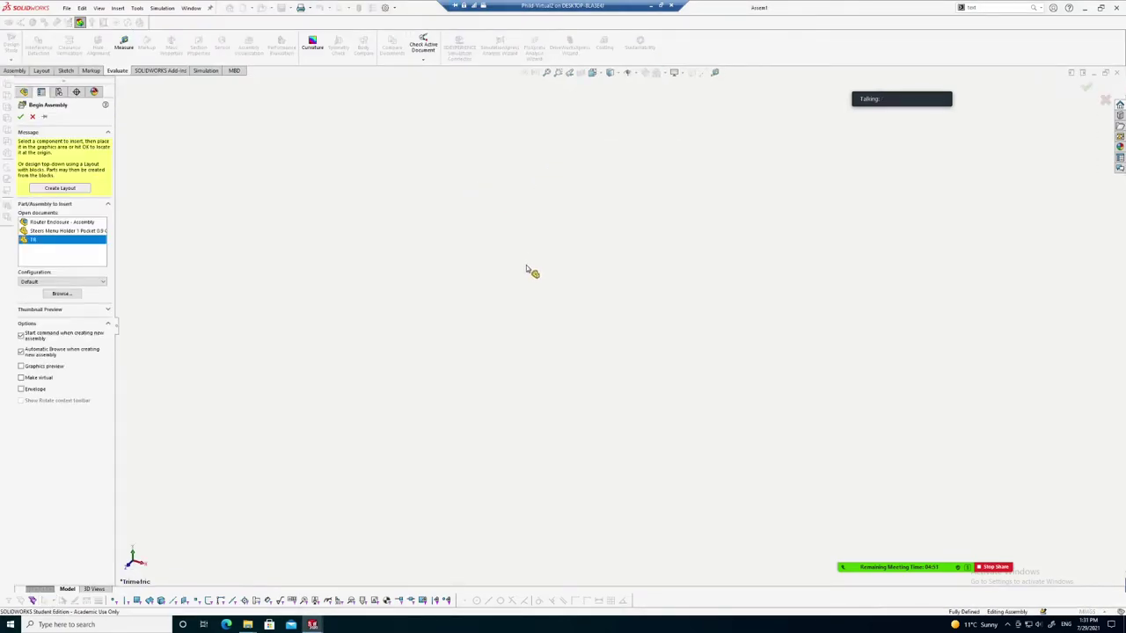
Place TR at the assembly origin and save the assembly as TR Assemb
click(526, 265)
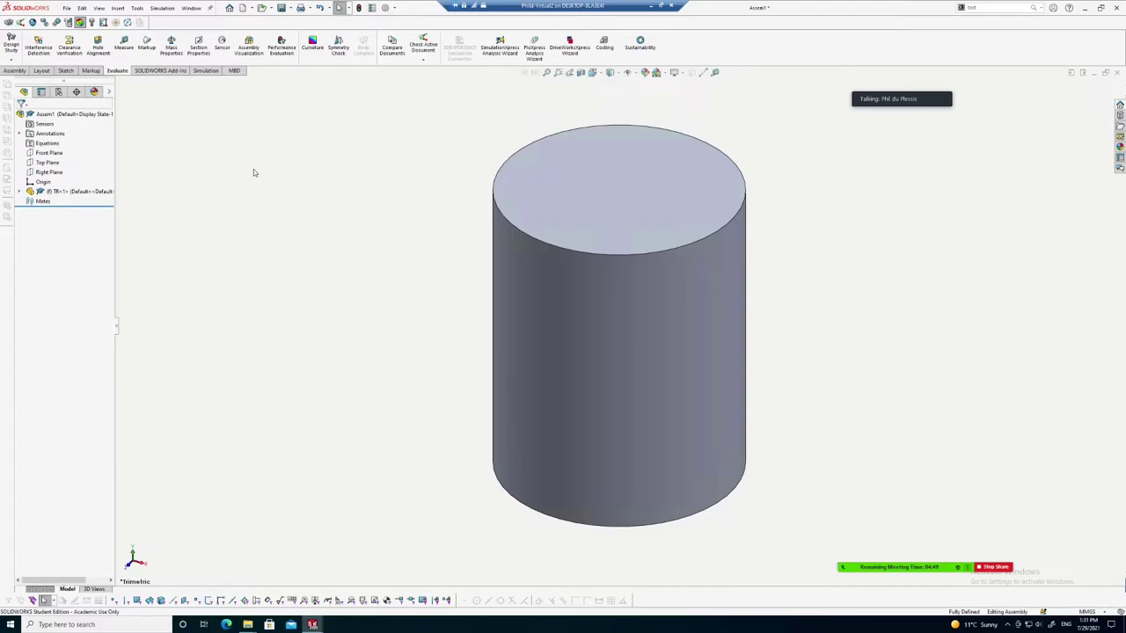
key(ctrl+s)
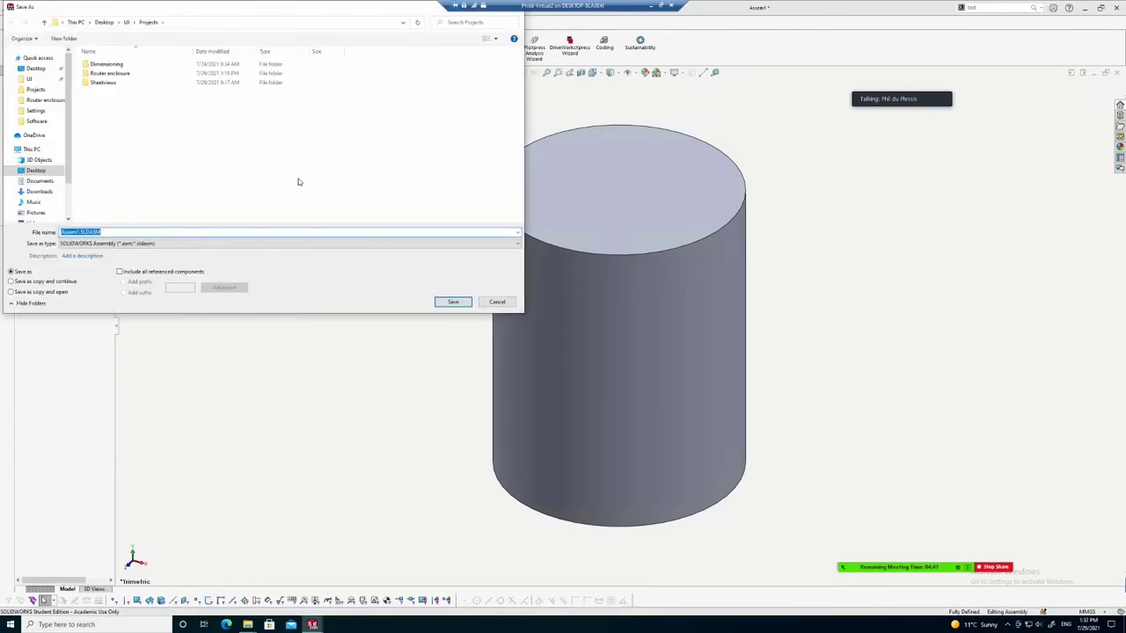
text(TR Assemb)
key(Return)
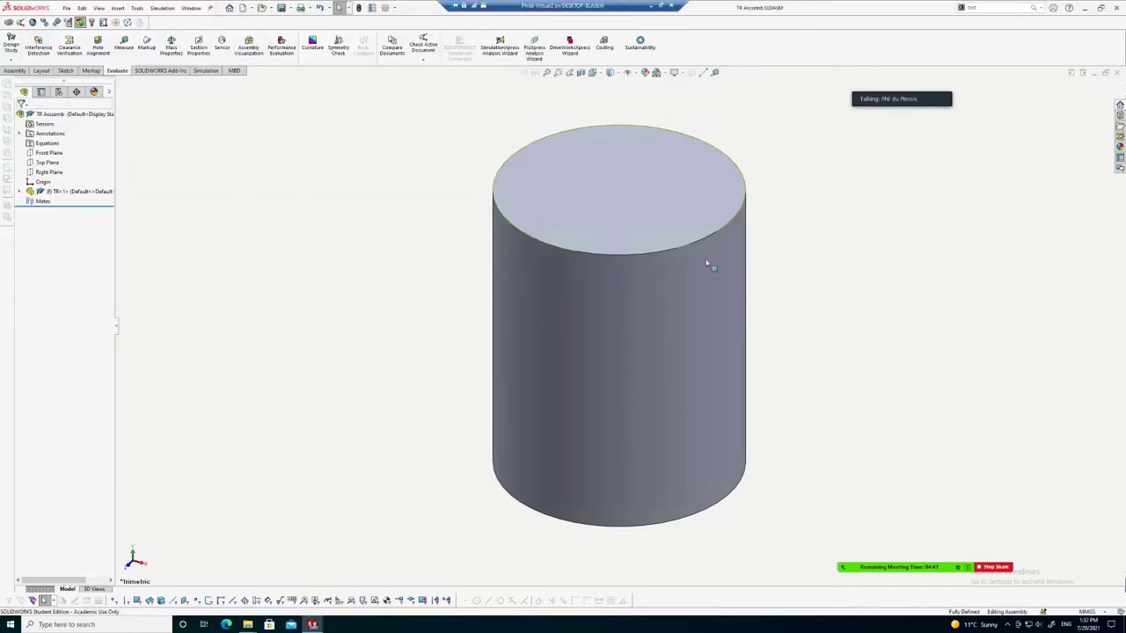
scroll(596, 208, up, 2)
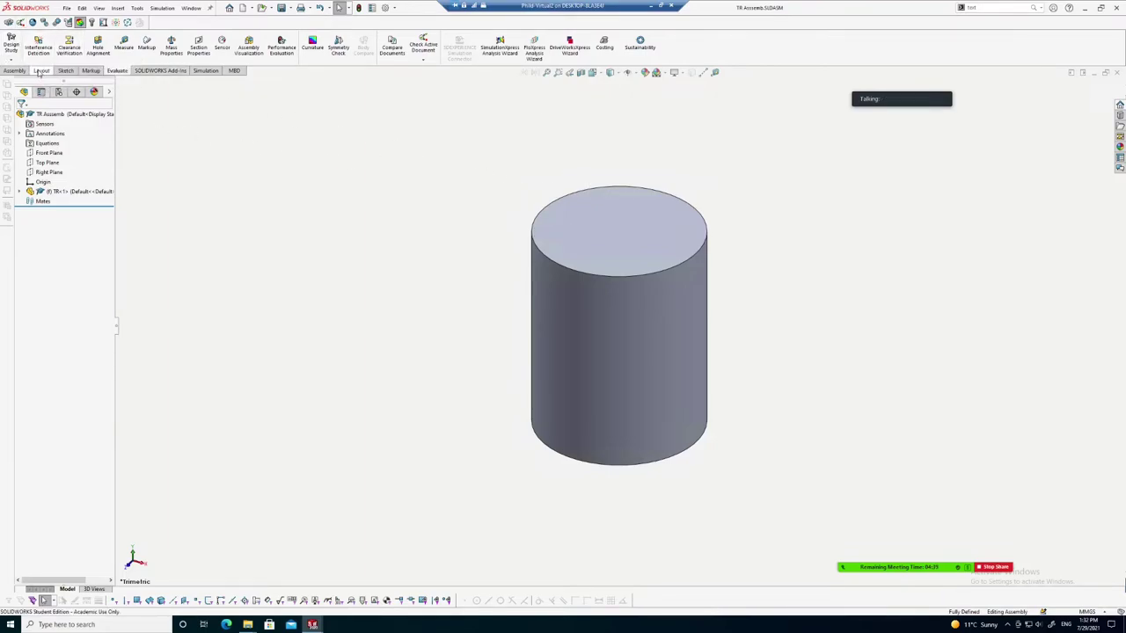
Insert a second TR cylinder, TR<2>, and drag it beside the first
click(40, 70)
click(14, 70)
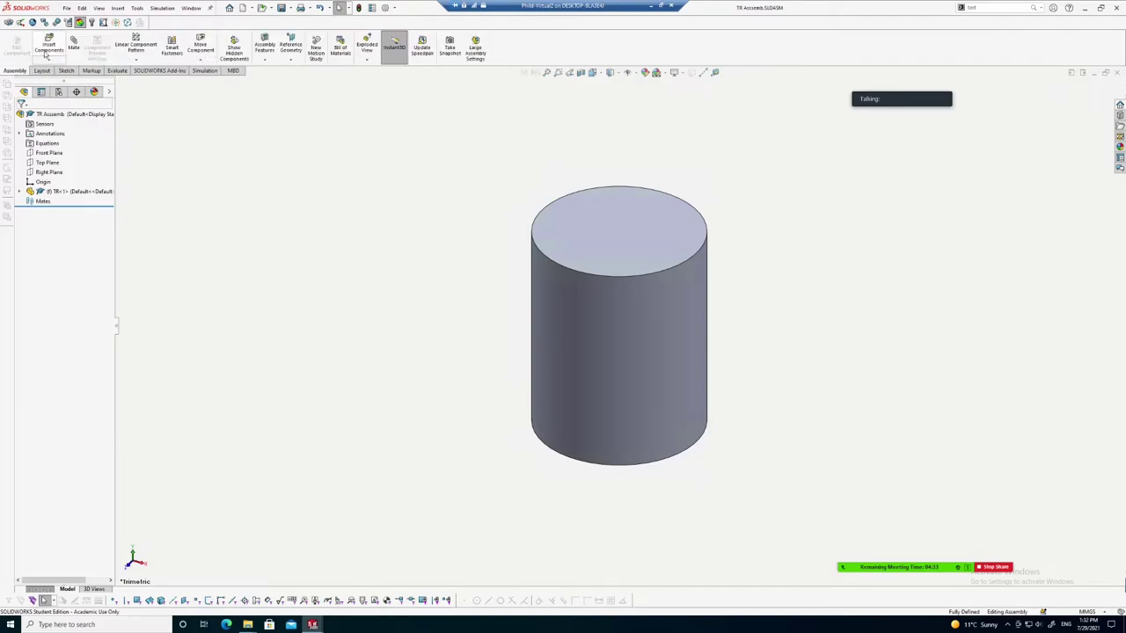
click(48, 44)
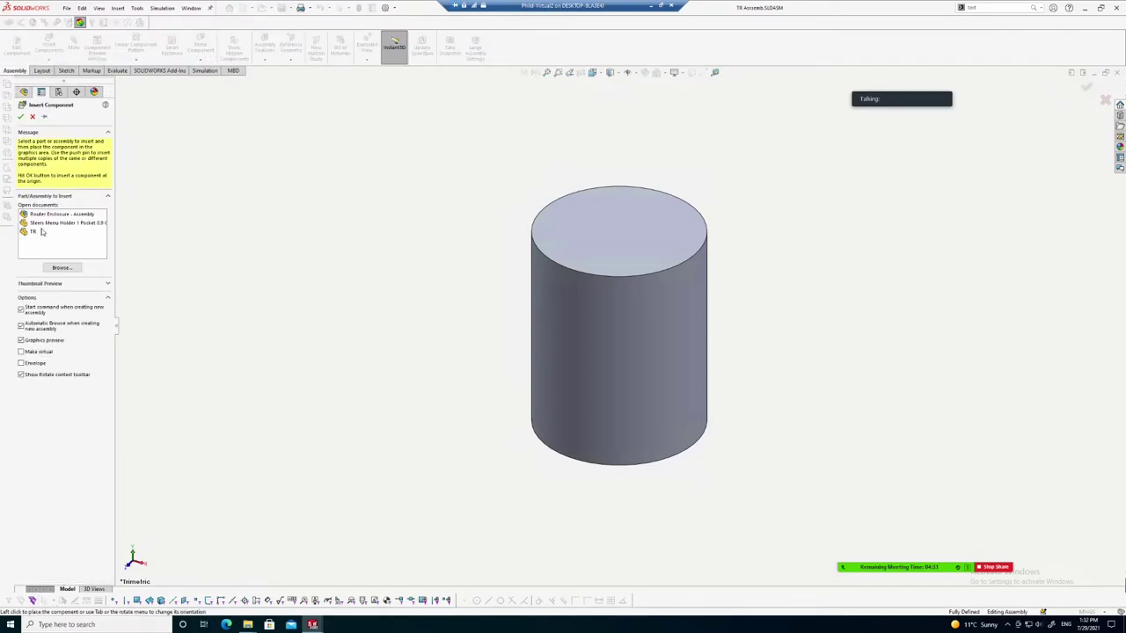
click(41, 232)
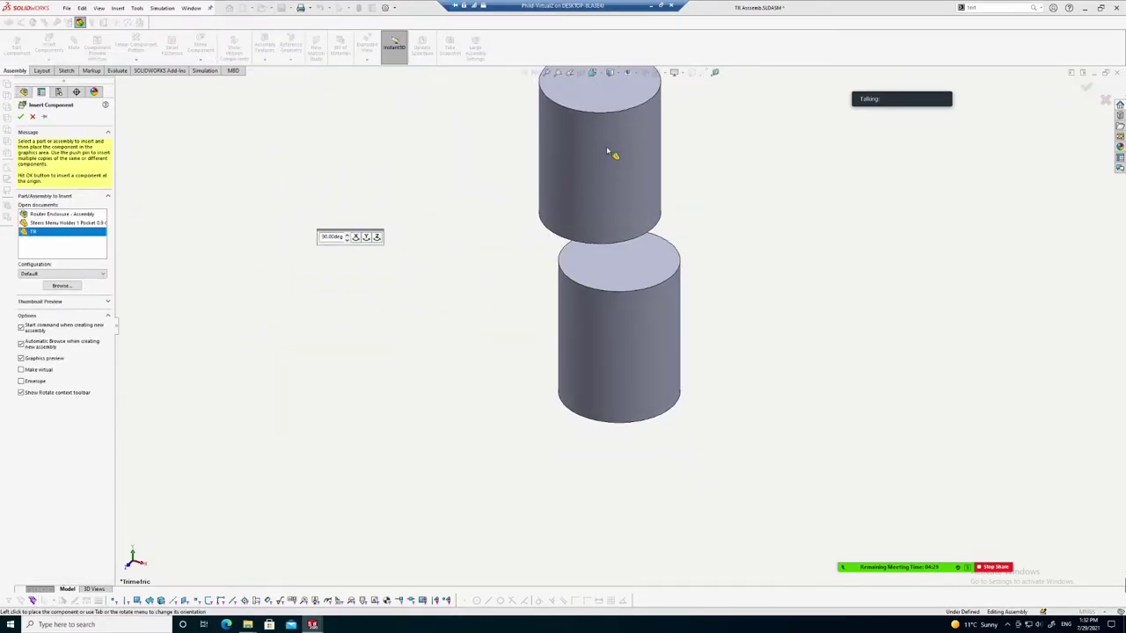
click(616, 152)
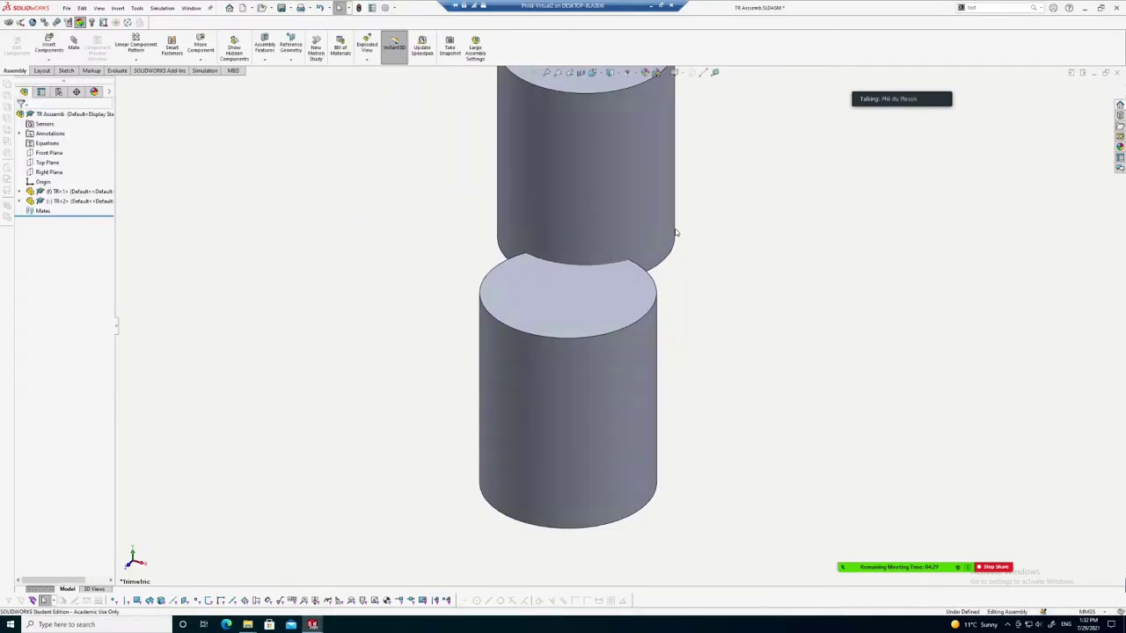
middle_drag(675, 233, 660, 238)
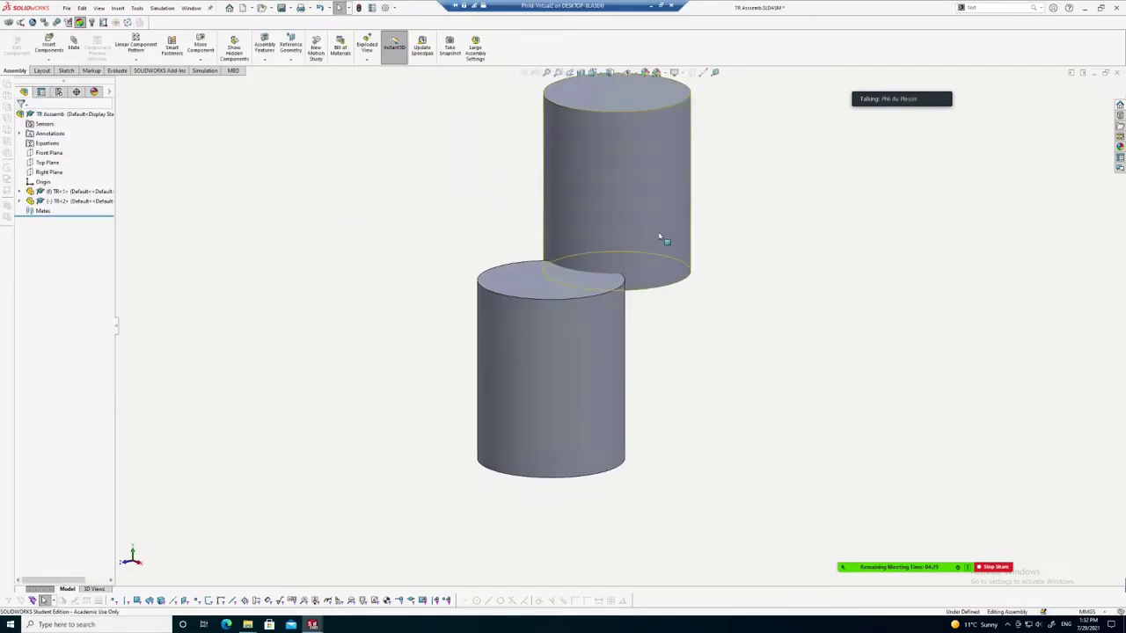
mouse_move(660, 238)
mouse_down()
mouse_move(411, 318)
mouse_move(432, 419)
mouse_up()
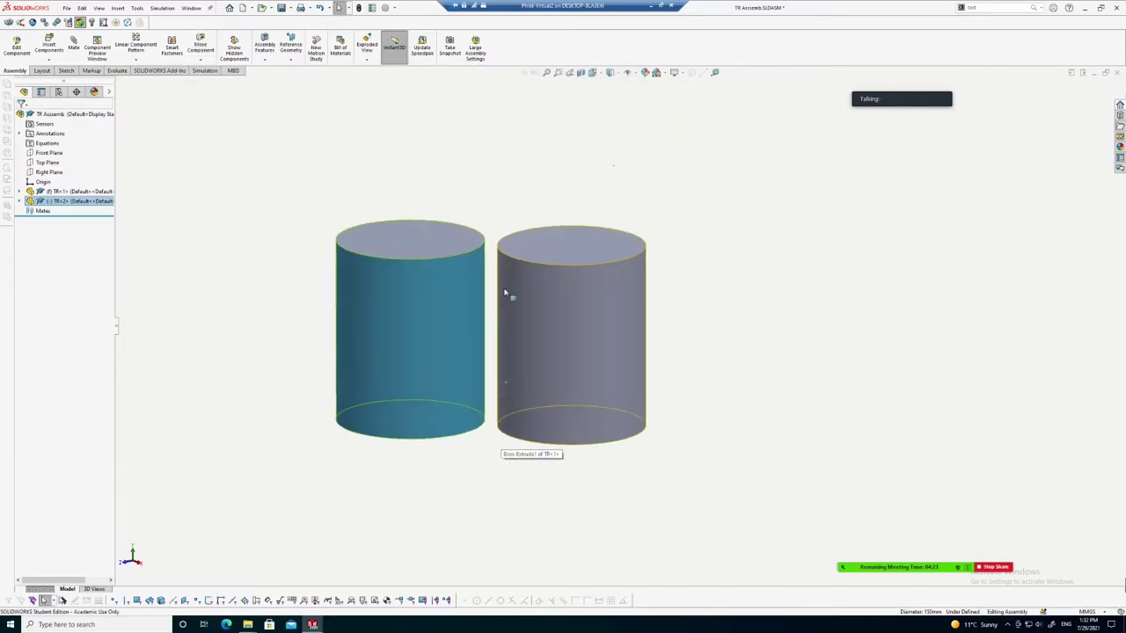
Make both cylinders' top faces coincident and pull the left cylinder aside
click(432, 251)
ctrl+click(554, 249)
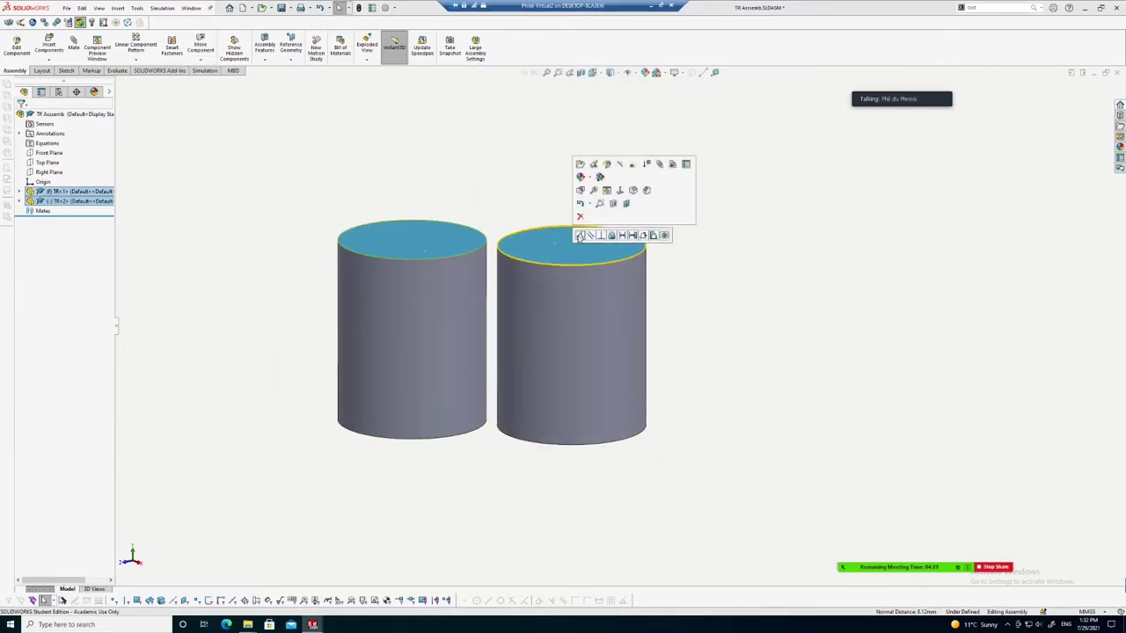
click(580, 236)
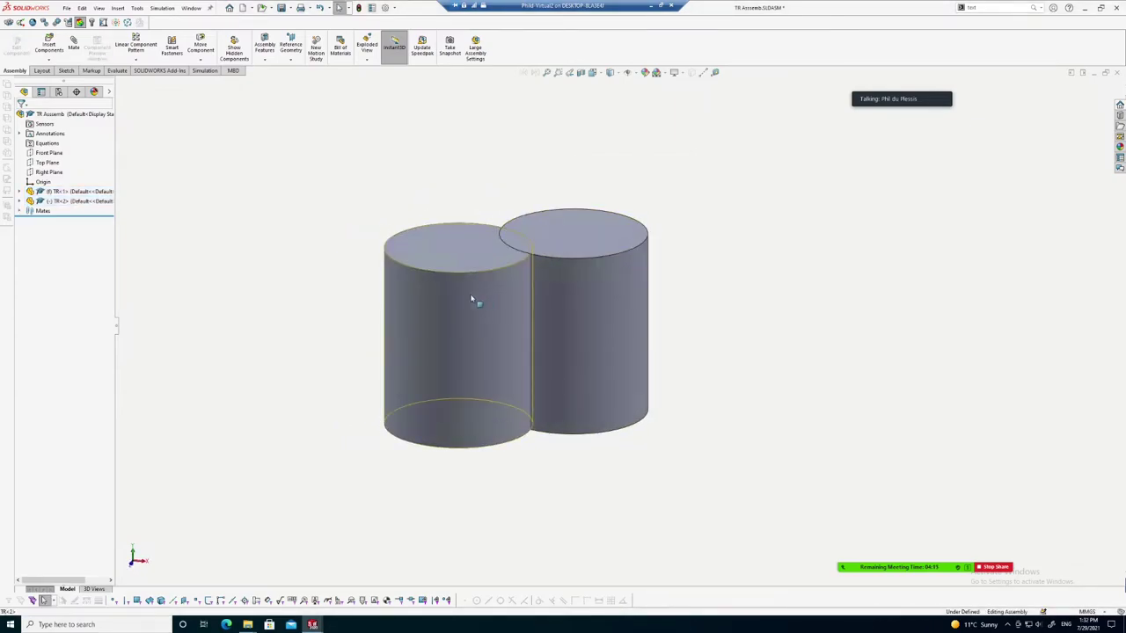
mouse_move(473, 302)
mouse_down()
mouse_move(426, 312)
mouse_move(370, 291)
mouse_up()
click(574, 299)
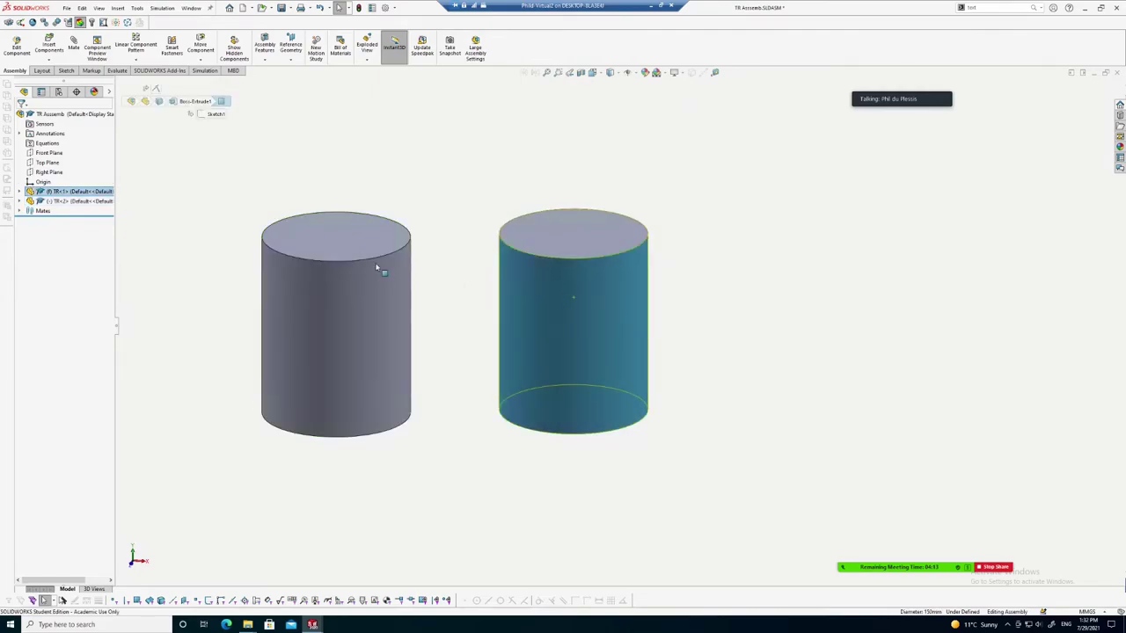
Fix the left cylinder and select both cylinders' curved side faces
right_click(62, 195)
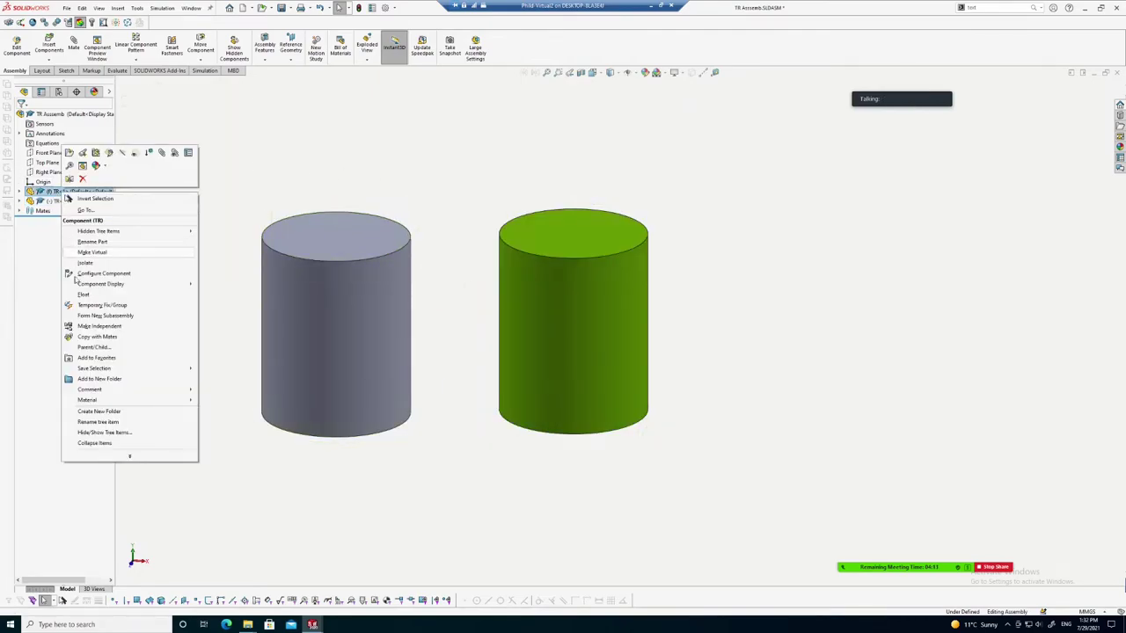
click(158, 298)
click(318, 253)
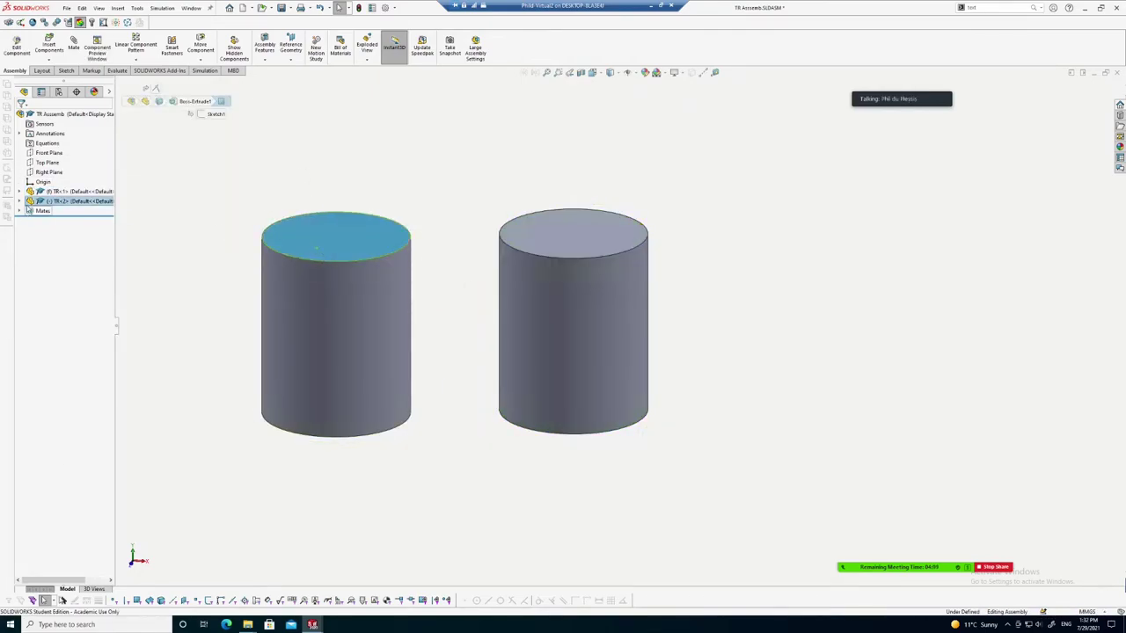
right_click(63, 203)
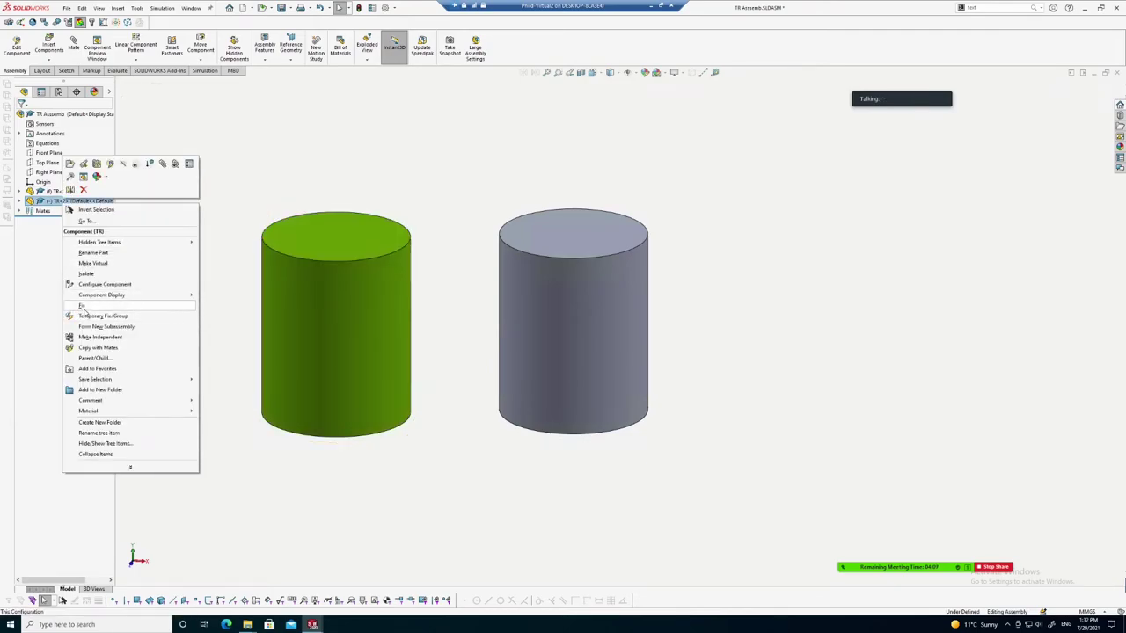
click(81, 305)
click(444, 345)
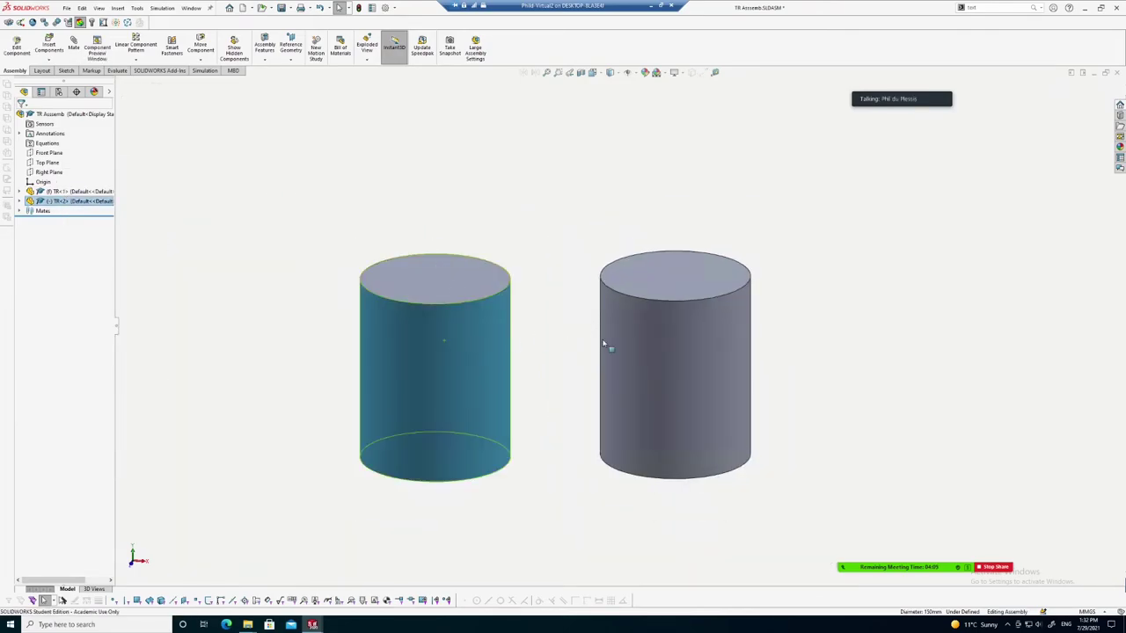
ctrl+click(606, 344)
scroll(606, 335, down, 2)
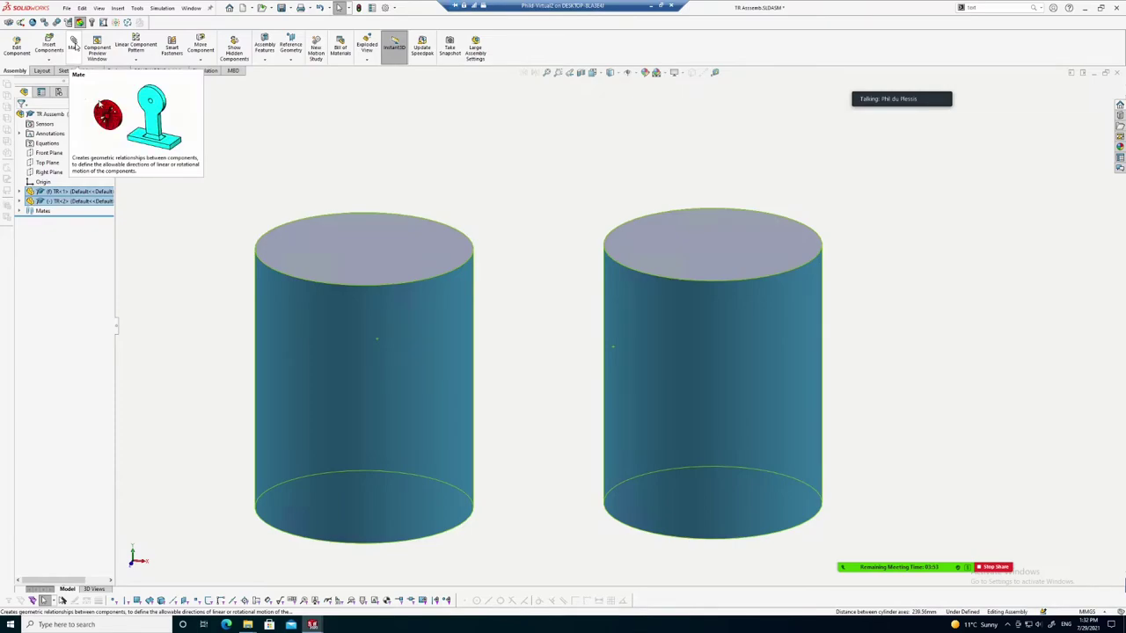
Add a center-to-center Distance mate of 151 mm between the two cylinders
click(88, 59)
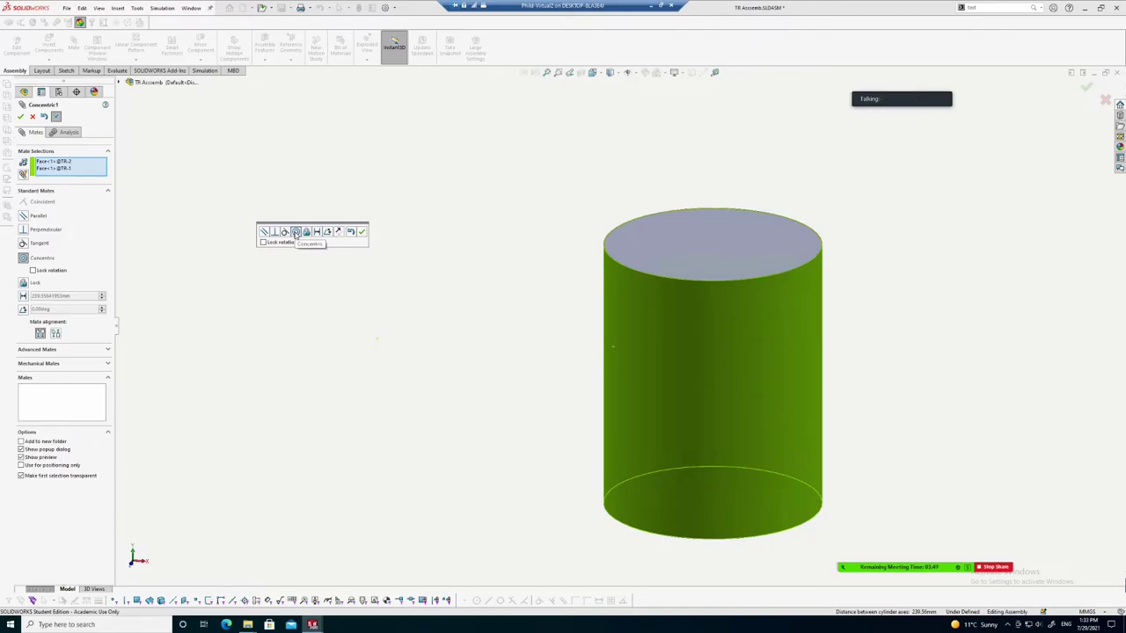
click(317, 231)
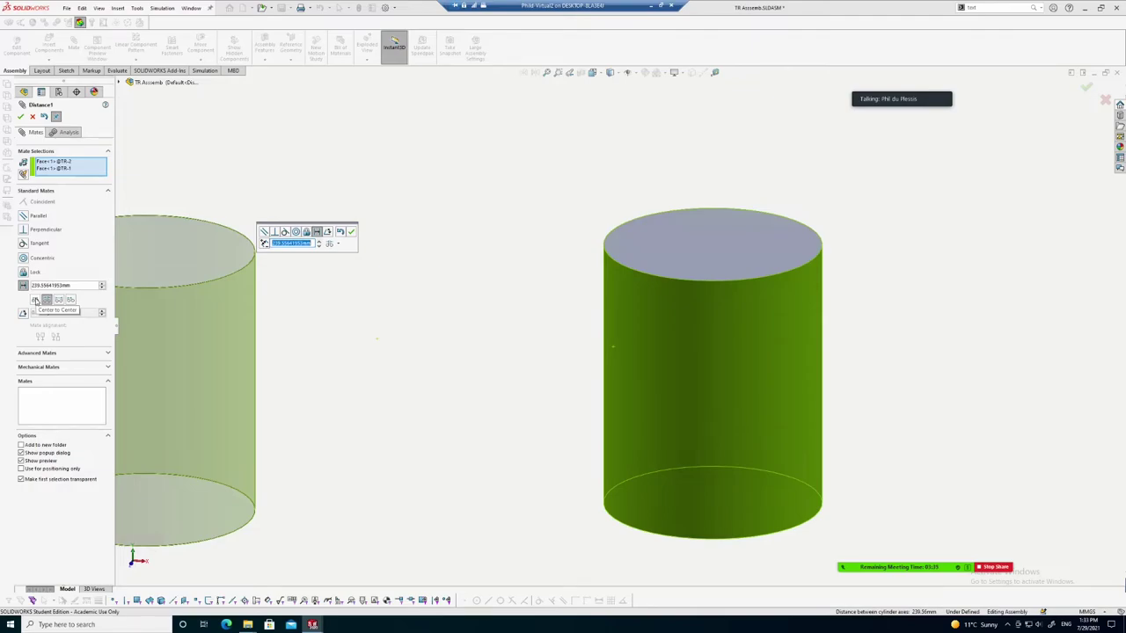
click(35, 300)
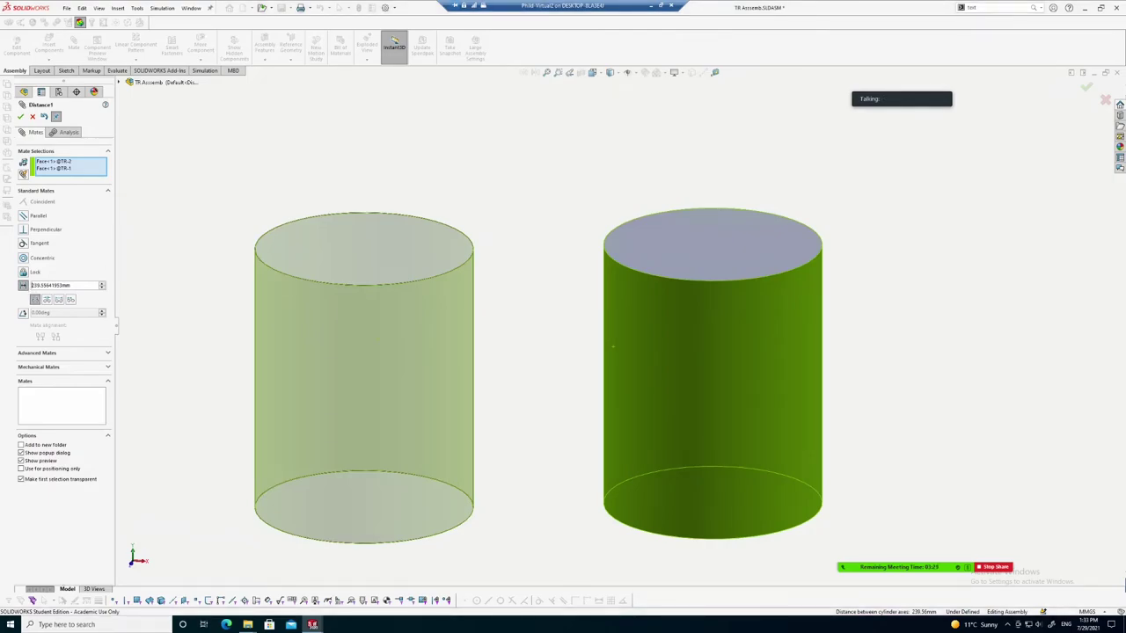
drag(34, 286, 60, 286)
text(1)
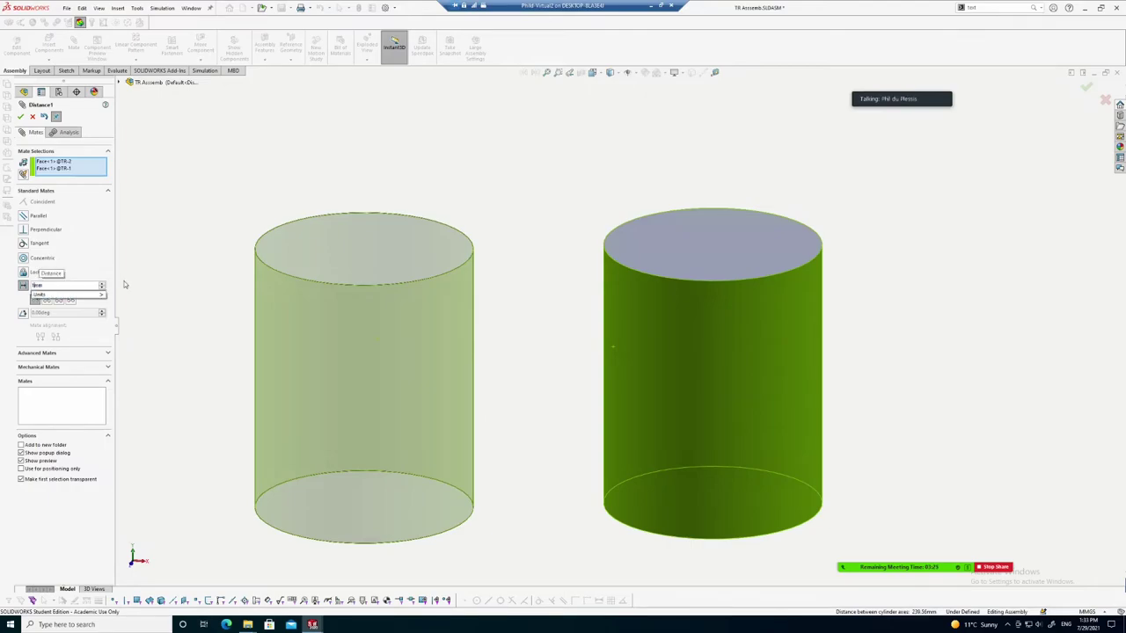
text(5)
key(Return)
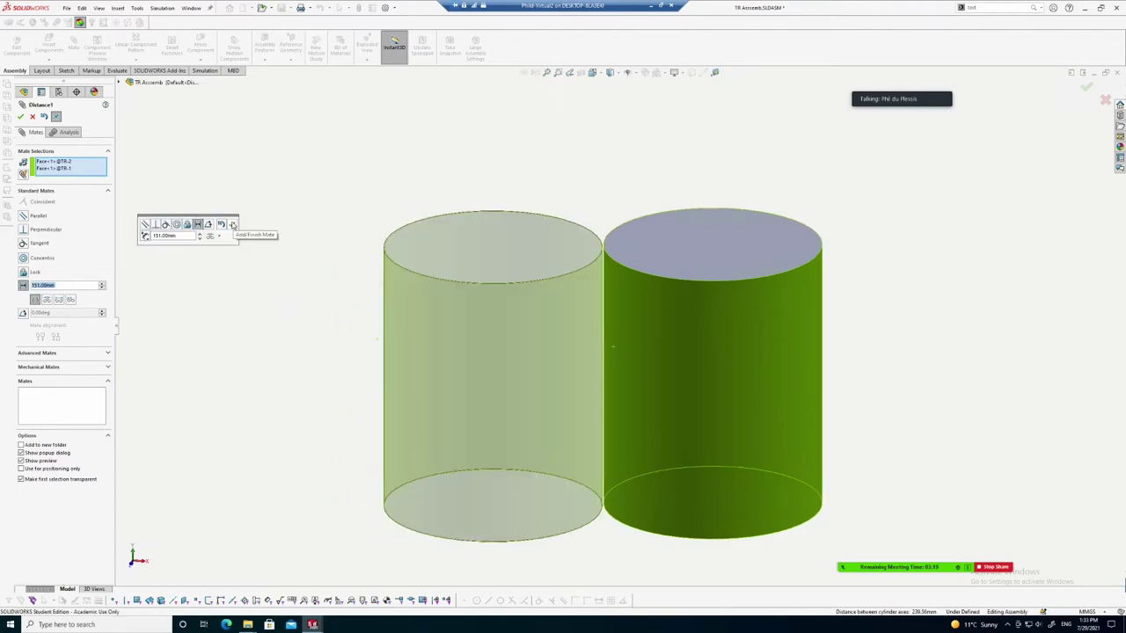
click(232, 225)
Orbit and zoom to inspect the two cylinders standing side by side
scroll(616, 317, down, 2)
scroll(572, 263, down, 2)
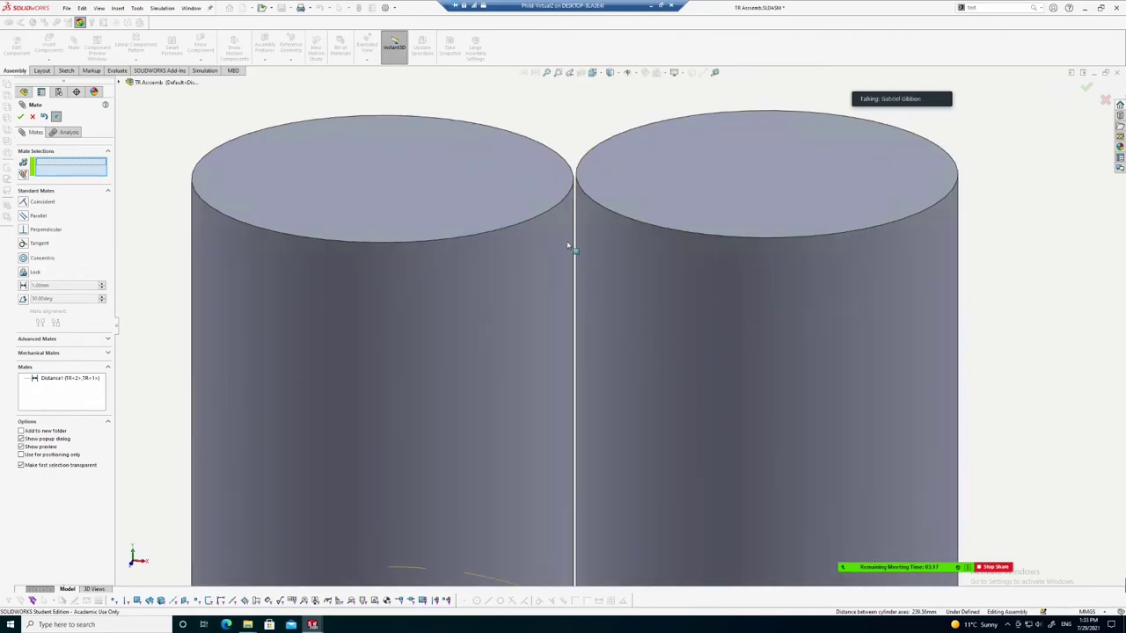
scroll(570, 247, up, 2)
scroll(549, 191, up, 2)
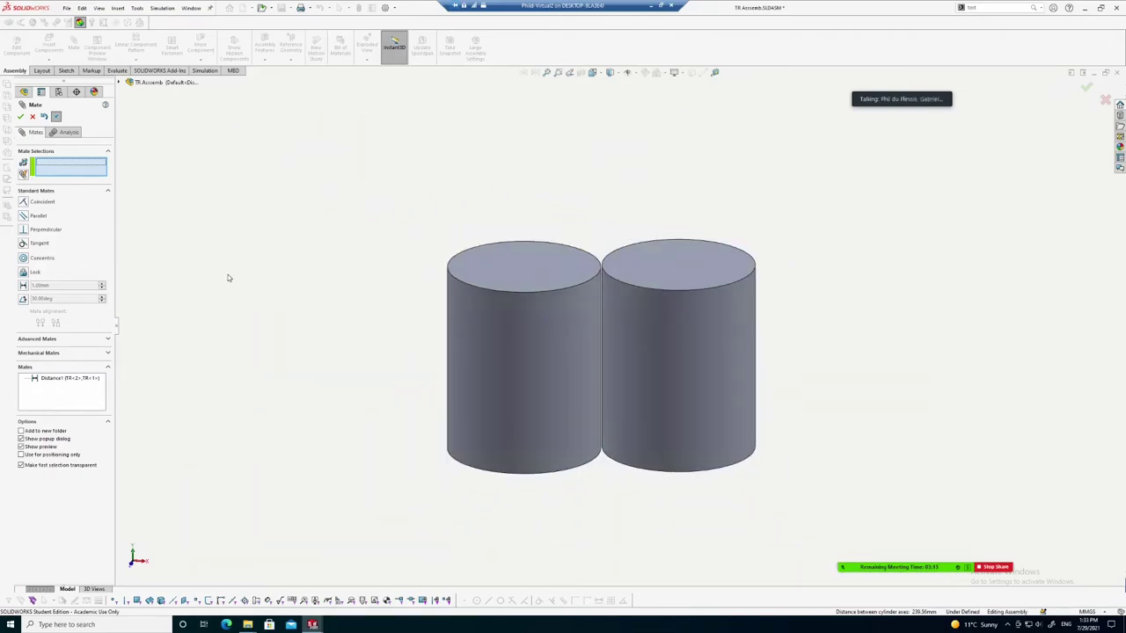
scroll(573, 334, down, 1)
mouse_move(777, 308)
middle_down()
mouse_move(839, 259)
mouse_move(847, 234)
middle_up()
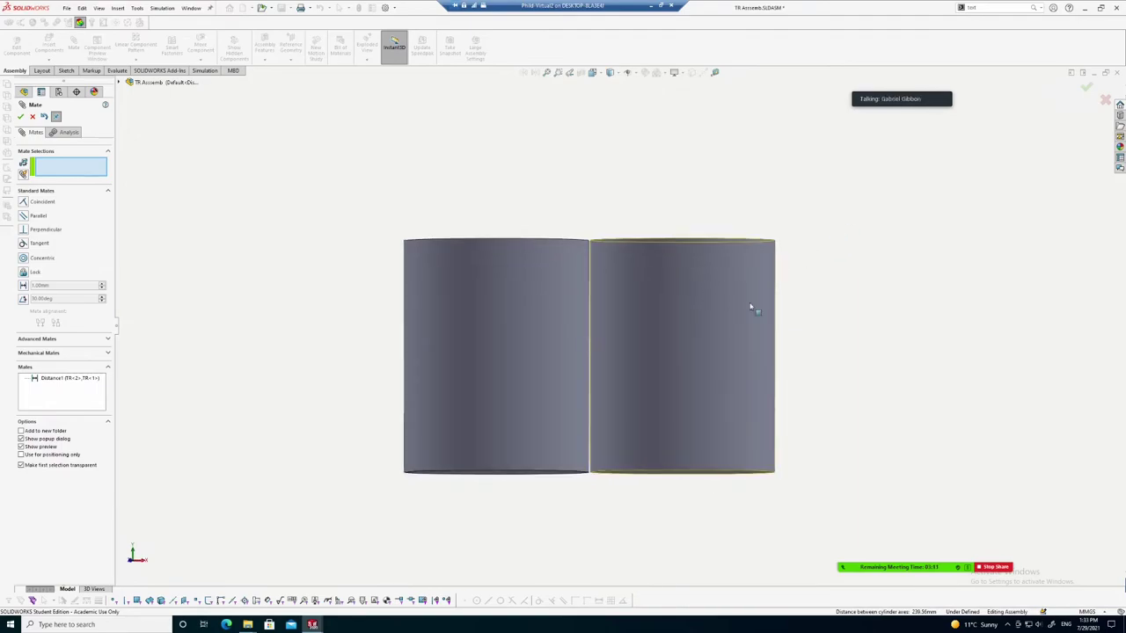
scroll(804, 307, up, 1)
scroll(804, 307, up, 1)
mouse_move(787, 315)
middle_down()
mouse_move(786, 389)
mouse_move(775, 344)
middle_up()
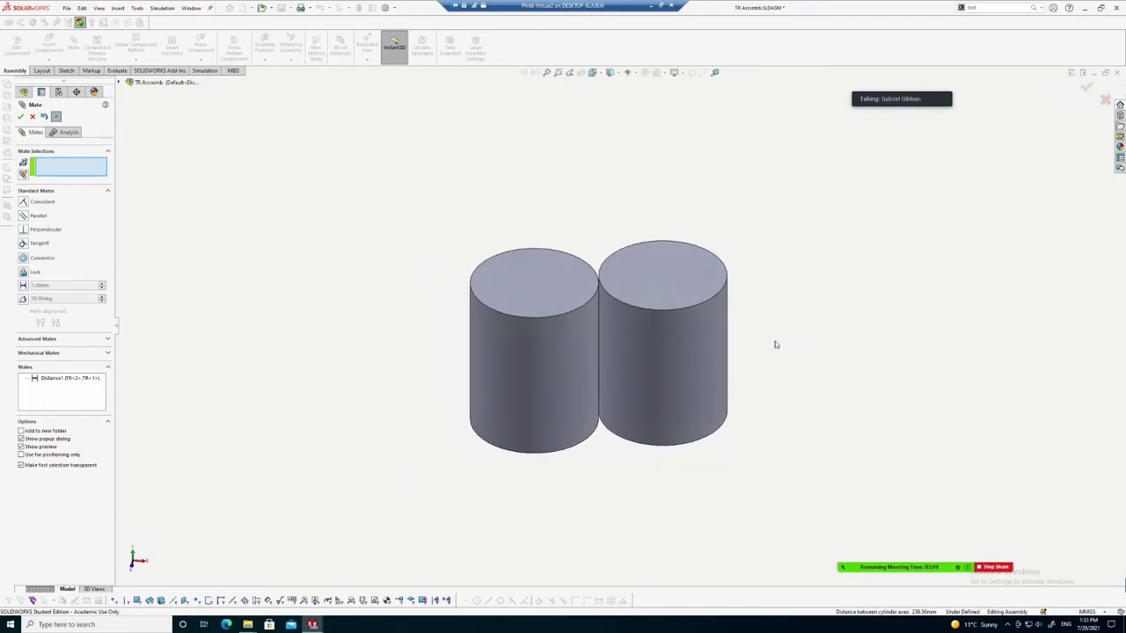
scroll(775, 344, down, 2)
mouse_move(432, 252)
middle_down()
mouse_move(722, 217)
mouse_move(432, 347)
mouse_move(648, 193)
mouse_move(455, 379)
mouse_move(450, 209)
mouse_move(427, 254)
mouse_move(395, 269)
mouse_move(460, 277)
mouse_move(591, 203)
mouse_move(553, 365)
mouse_move(360, 244)
middle_up()
scroll(148, 273, up, 1)
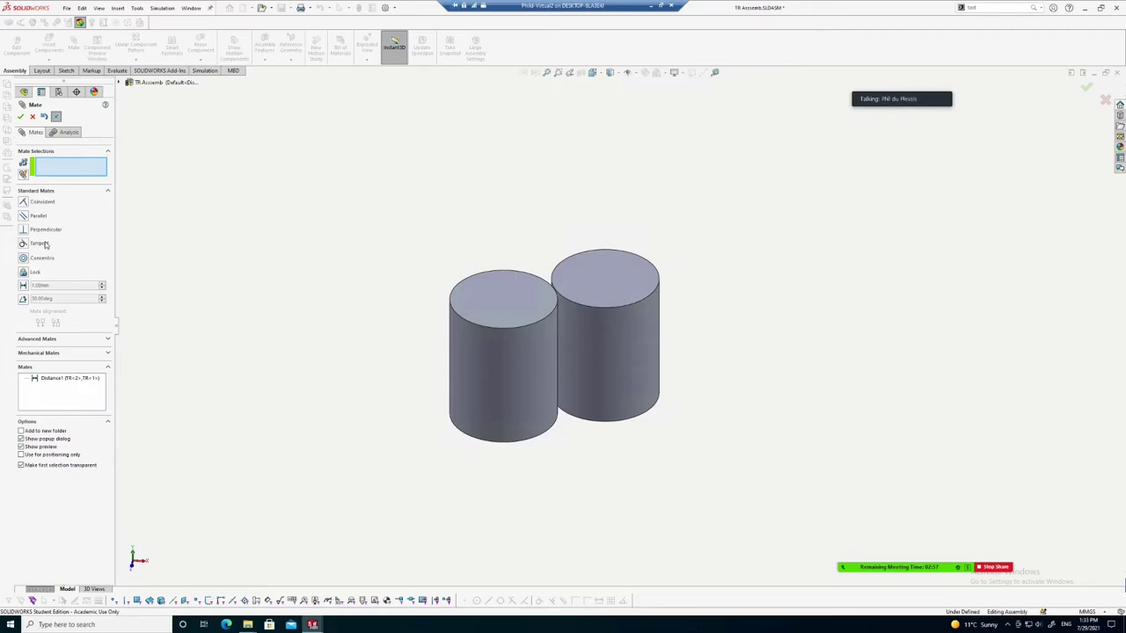
Close the Mate manager, then reopen Distance1 under TR<2>'s Mates to confirm 151 mm
click(33, 116)
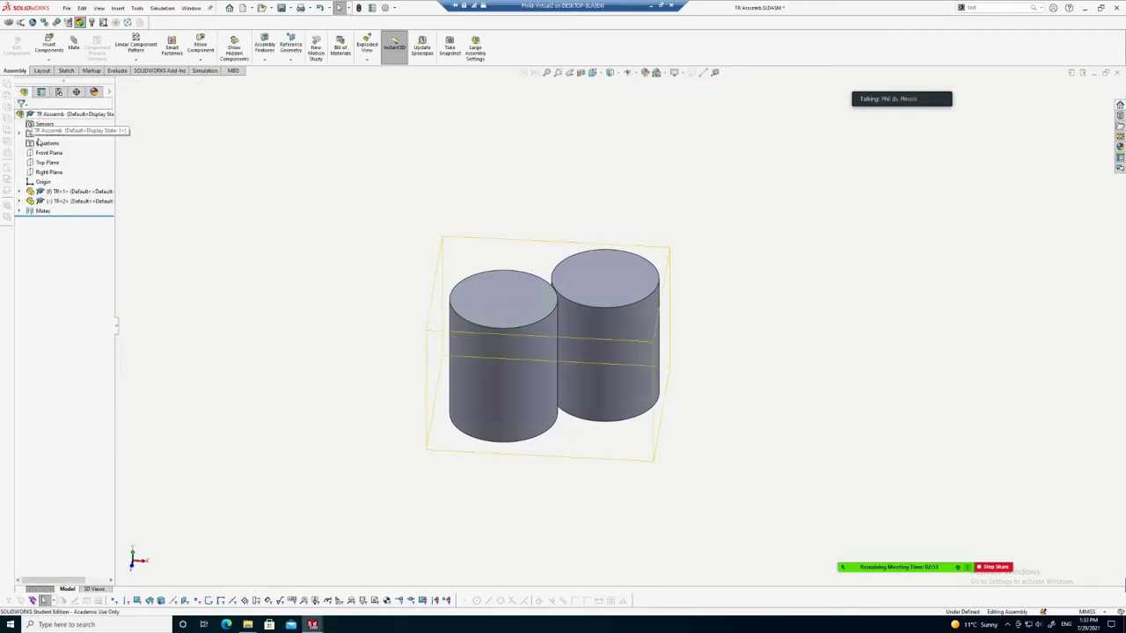
click(19, 201)
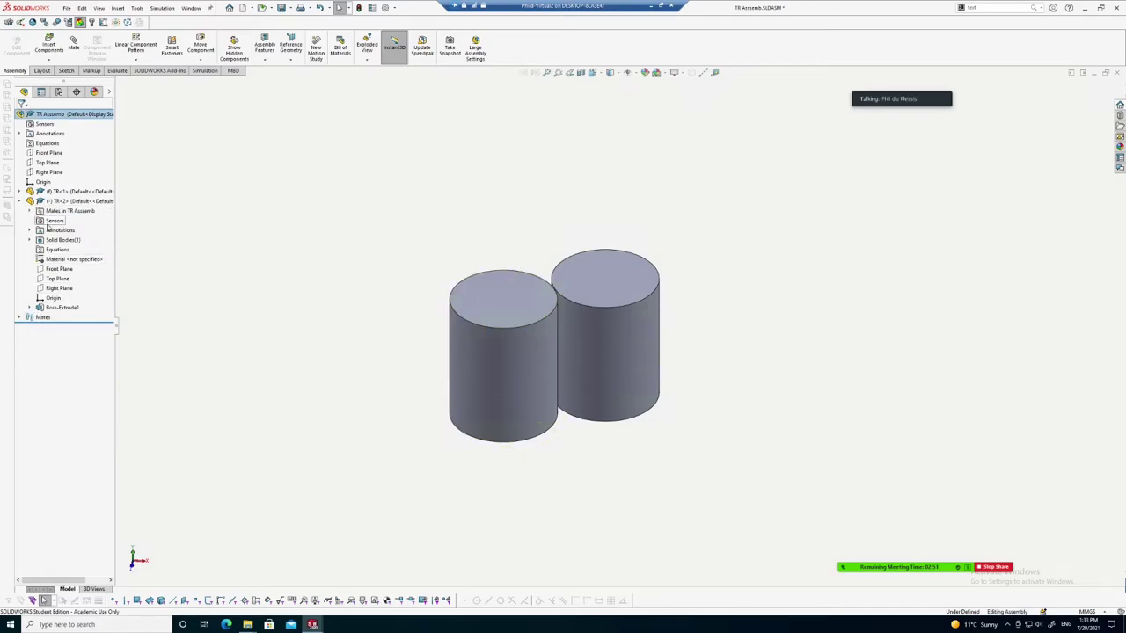
click(30, 212)
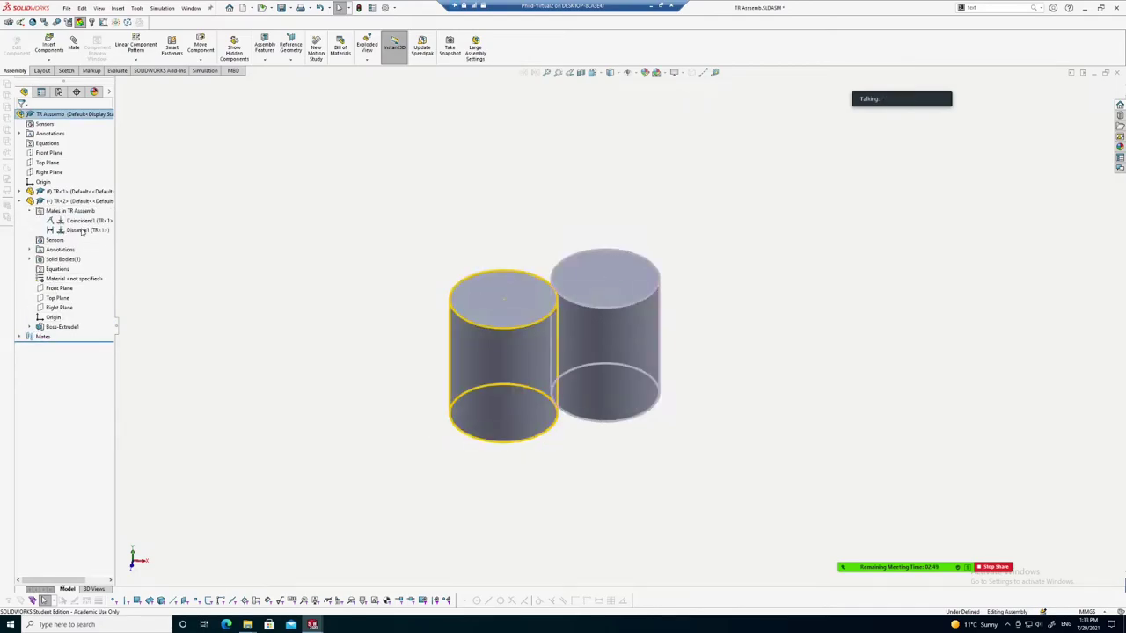
click(81, 230)
click(92, 197)
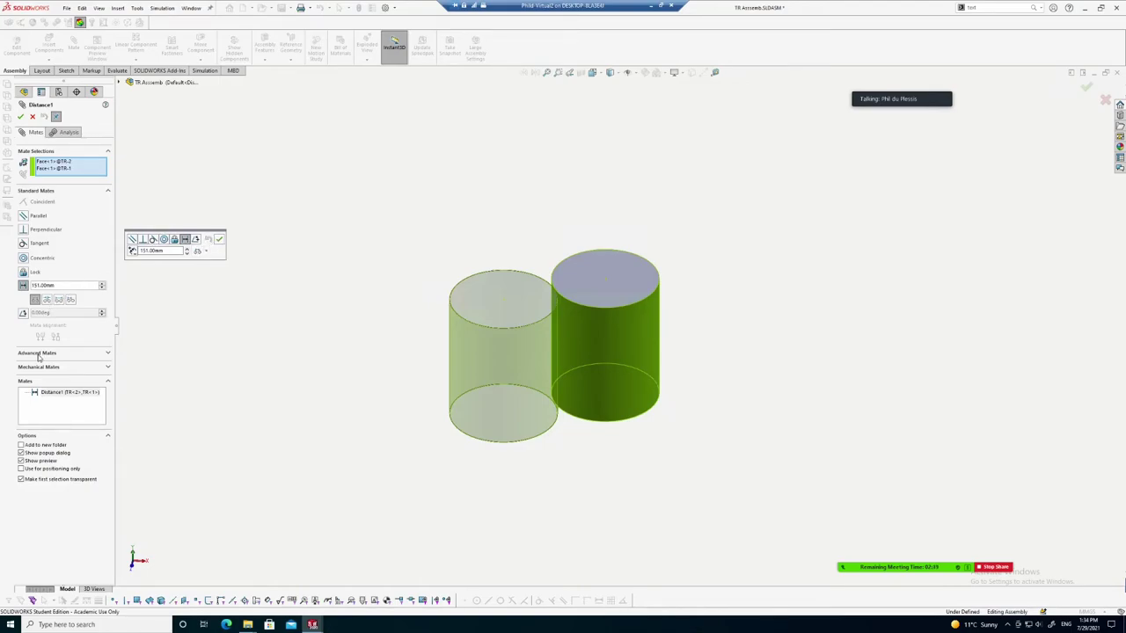
click(21, 116)
scroll(693, 355, down, 2)
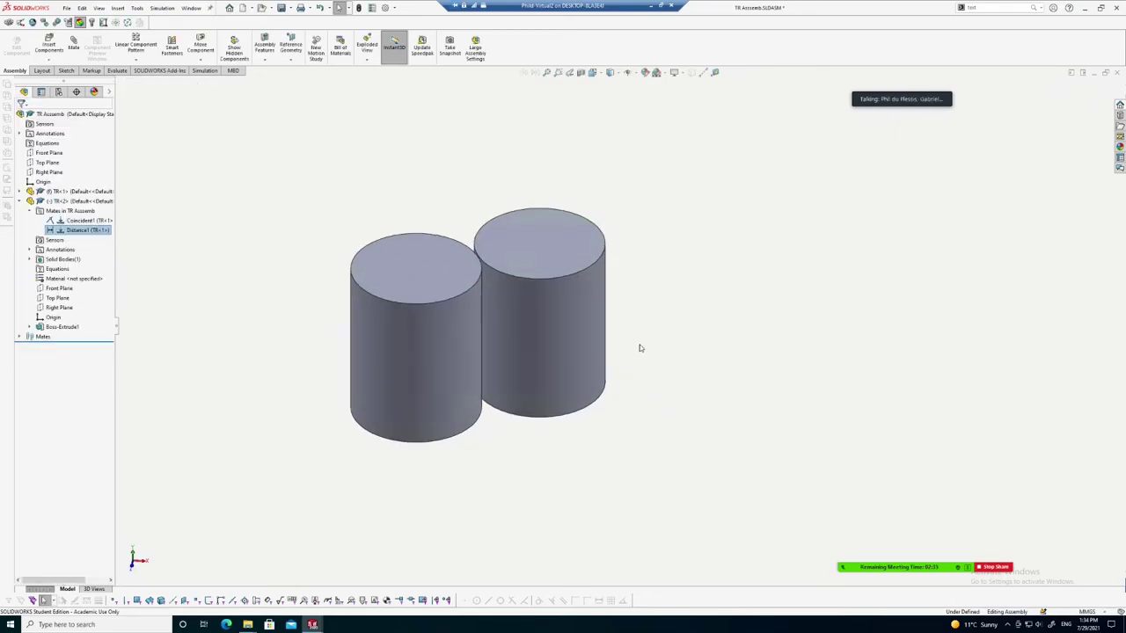
middle_drag(658, 344, 623, 381)
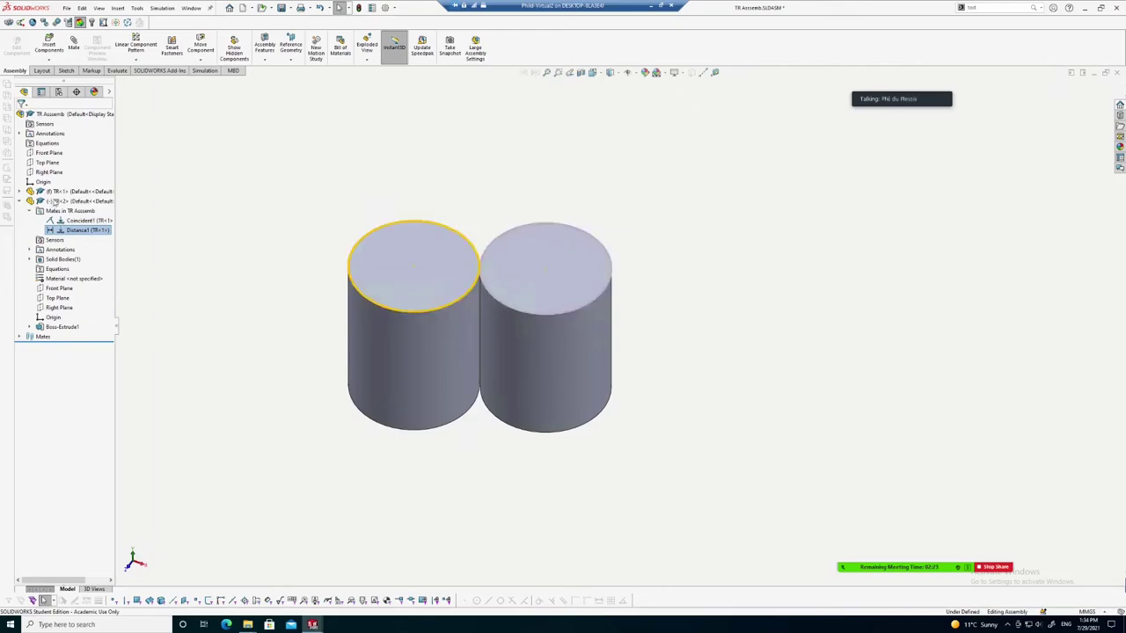
Mate the assembly Front Plane coincident with the left cylinder's Front Plane
click(49, 154)
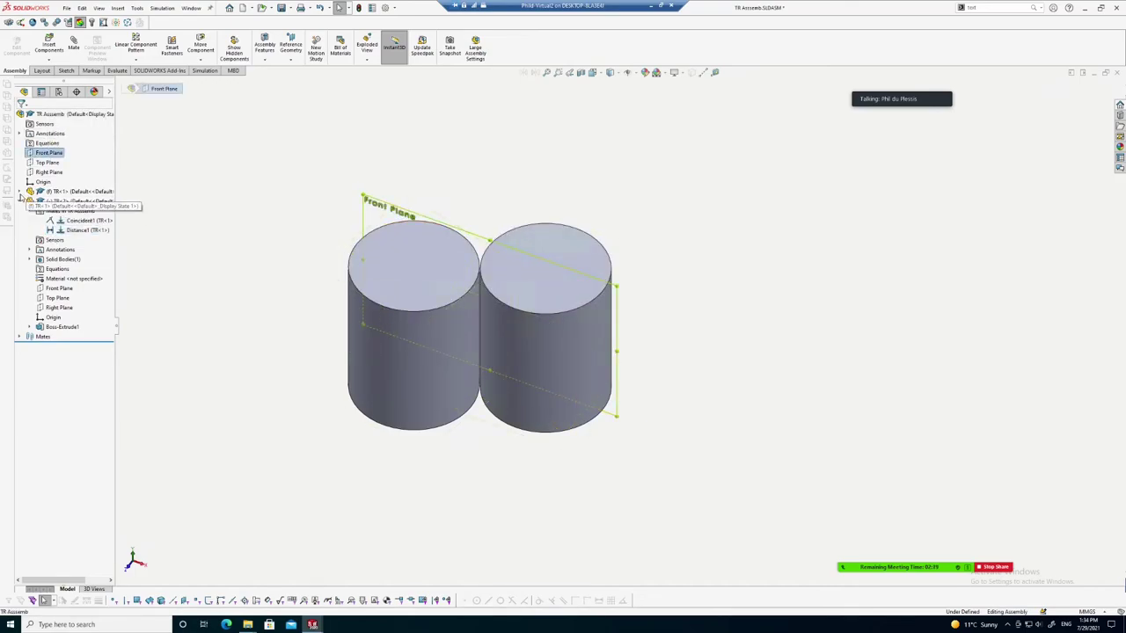
click(20, 193)
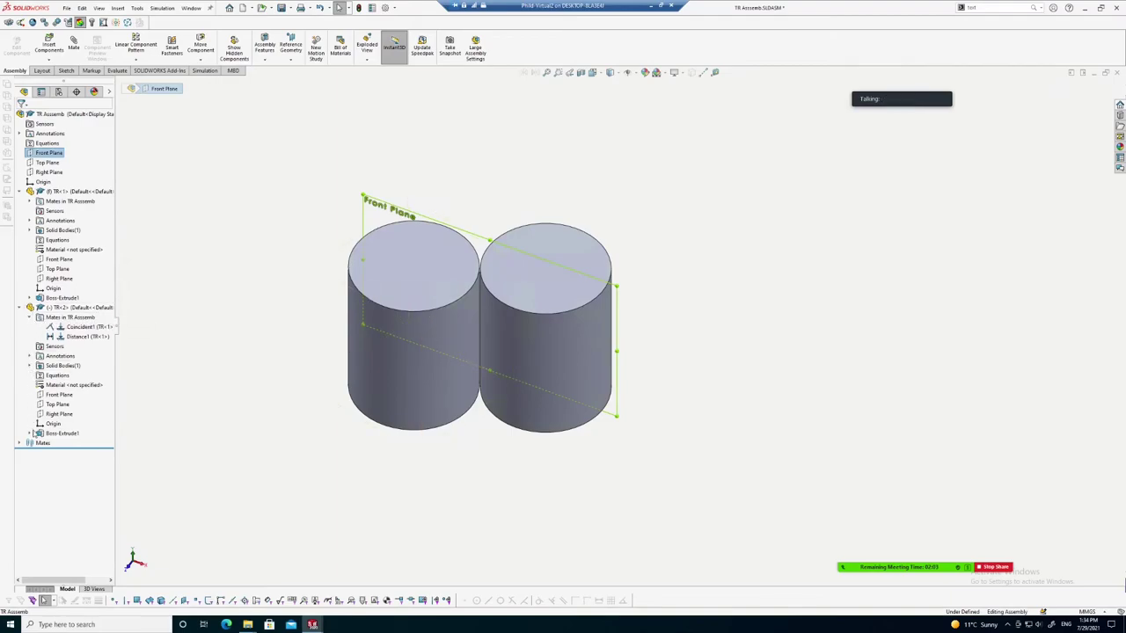
click(30, 434)
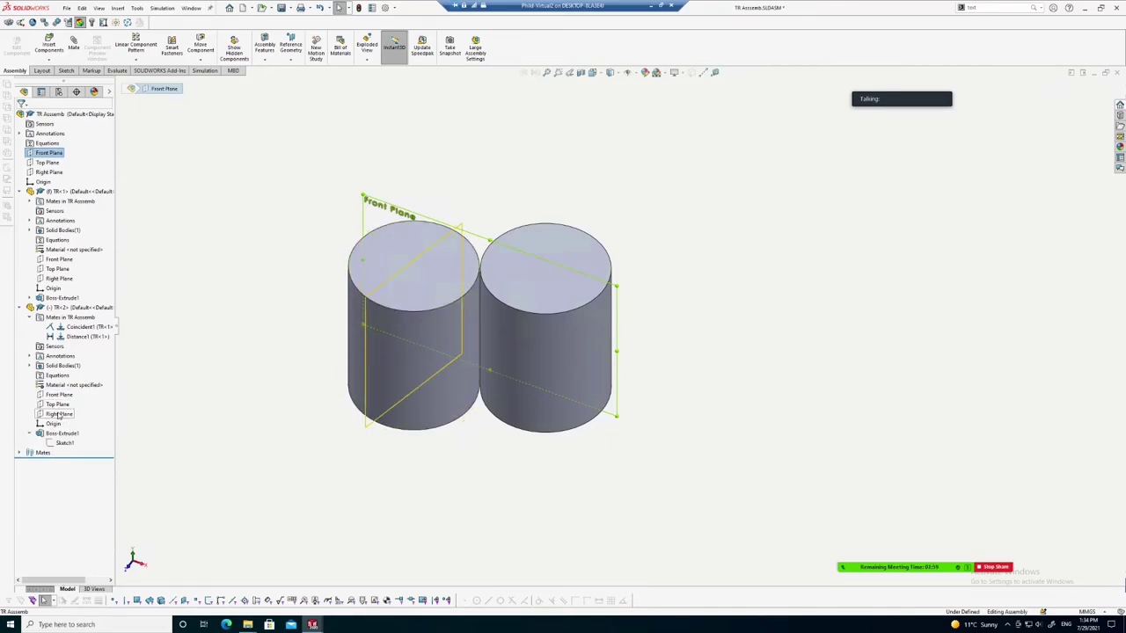
click(59, 394)
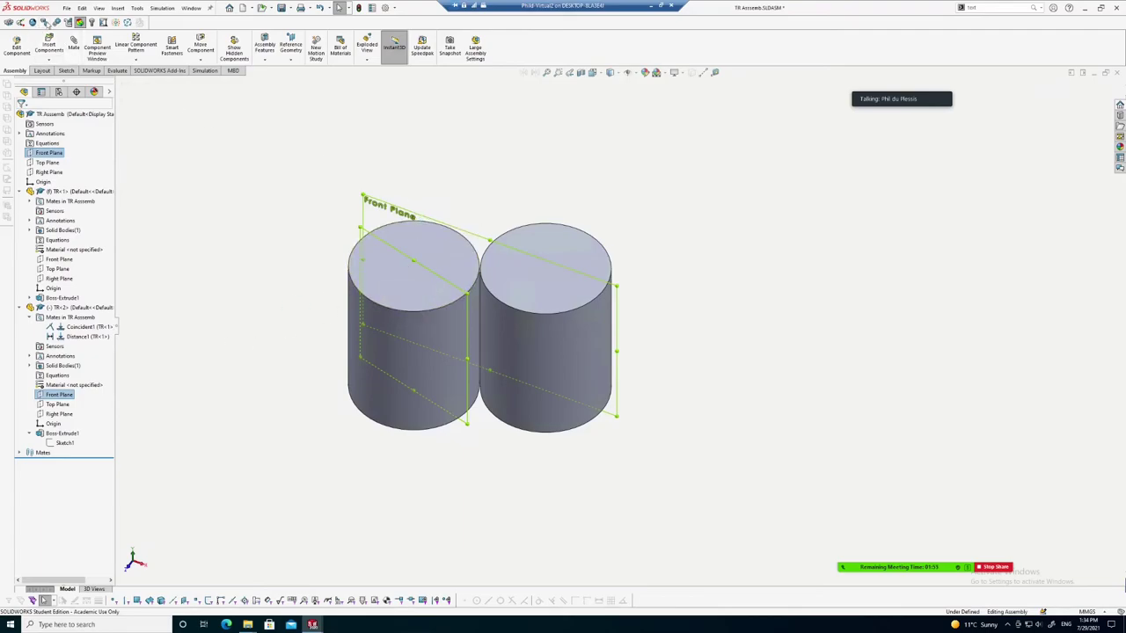
click(74, 46)
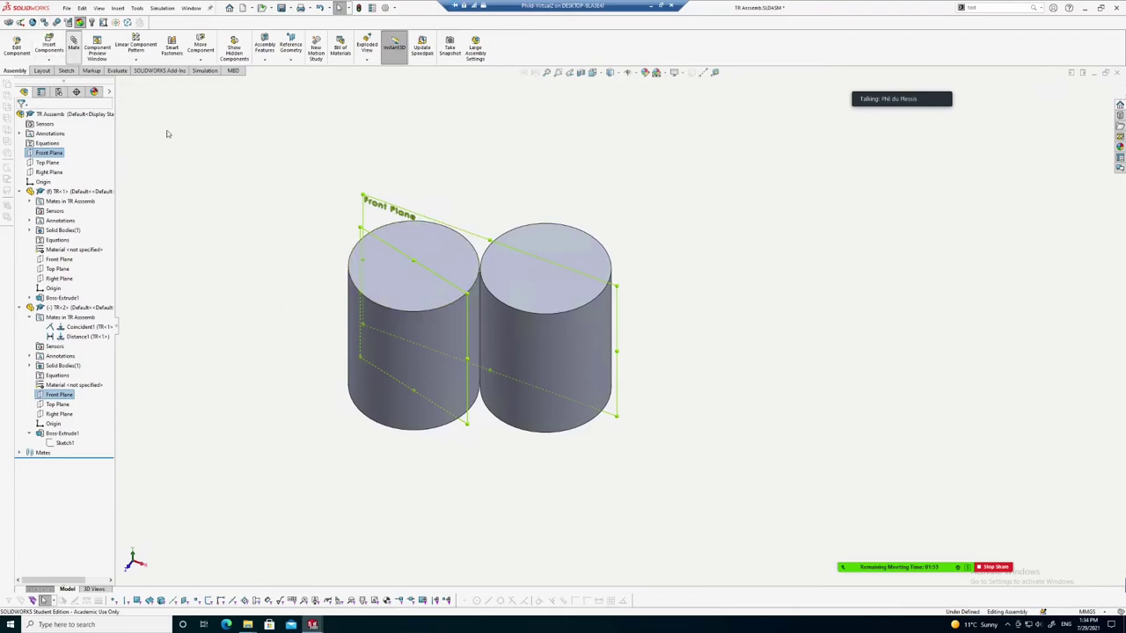
click(221, 212)
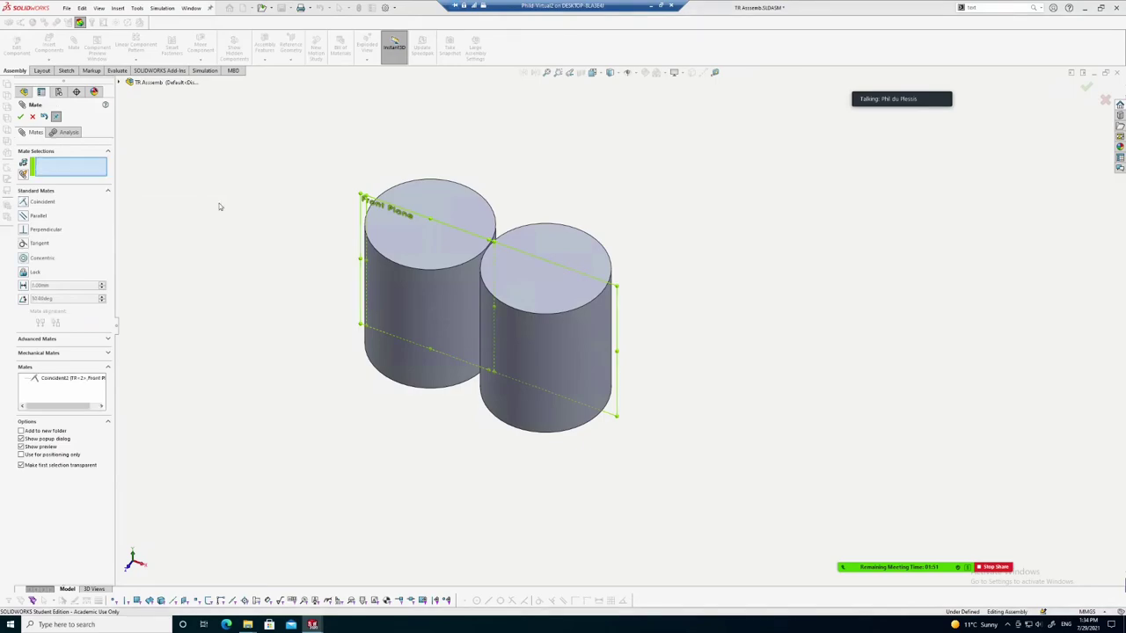
click(20, 116)
Check the left cylinder no longer moves, then bring up the open-documents list
drag(451, 244, 428, 217)
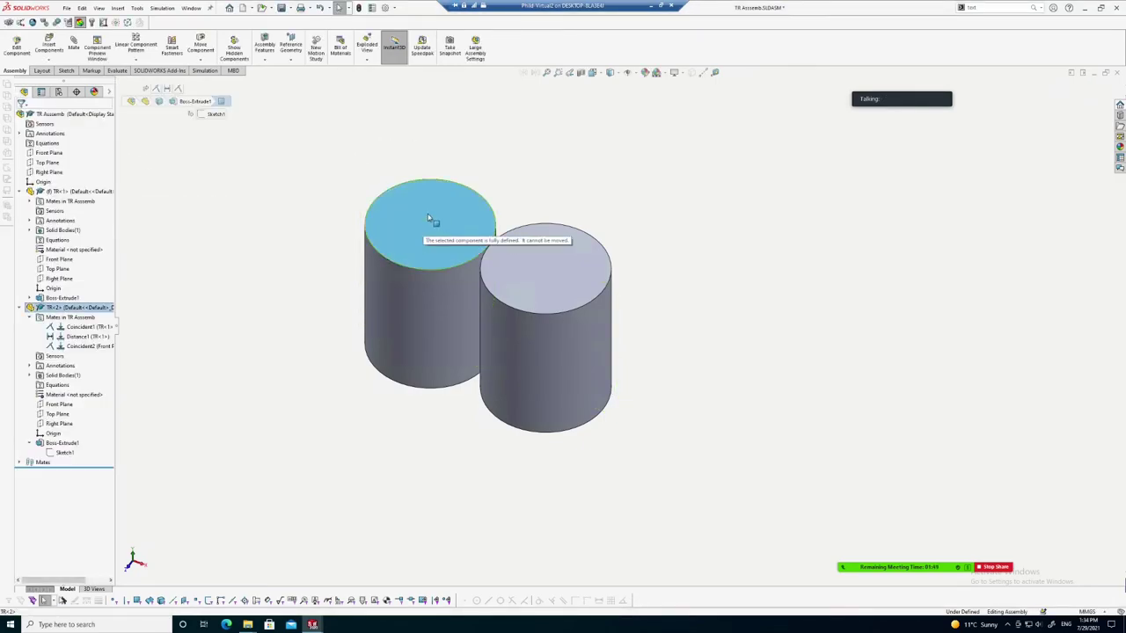
click(530, 189)
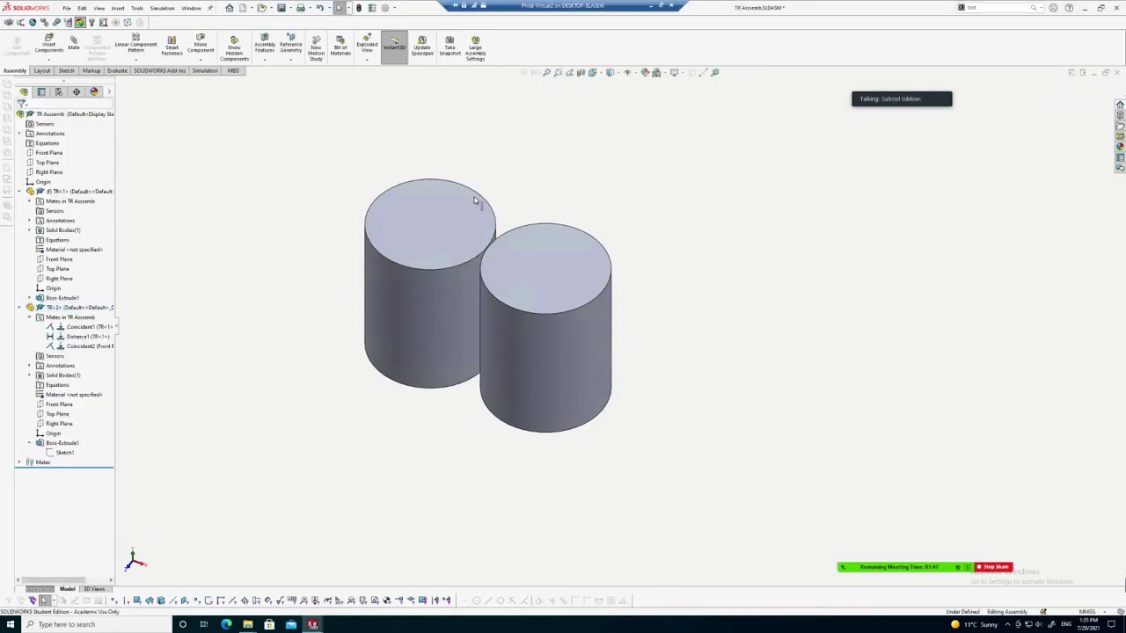
click(469, 208)
click(579, 231)
click(532, 175)
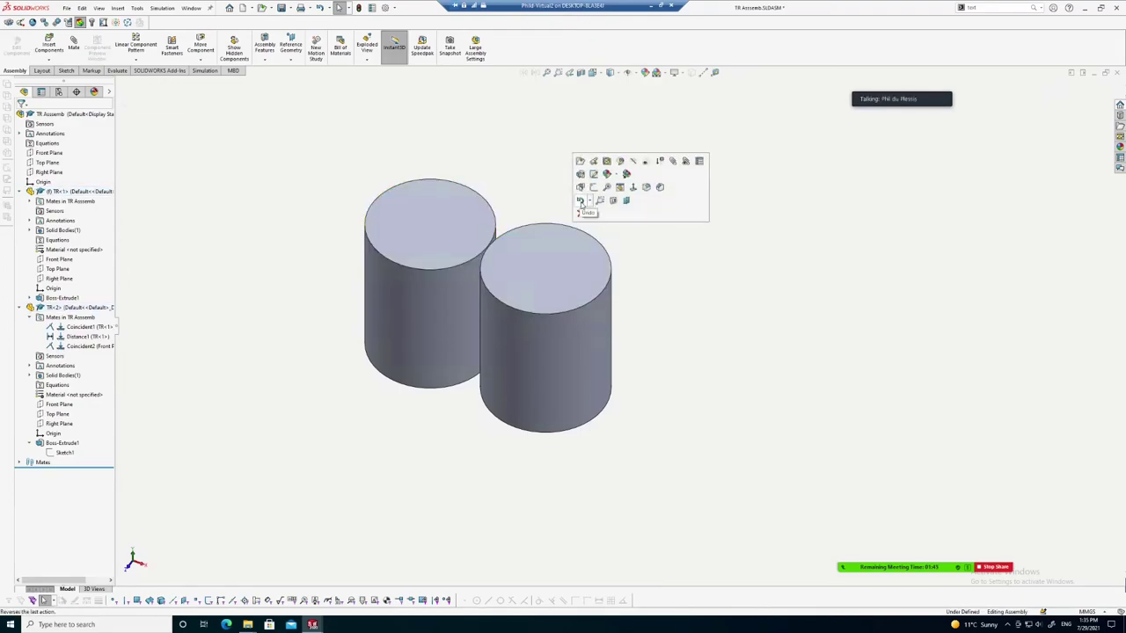
ctrl+middle_drag(845, 231, 774, 253)
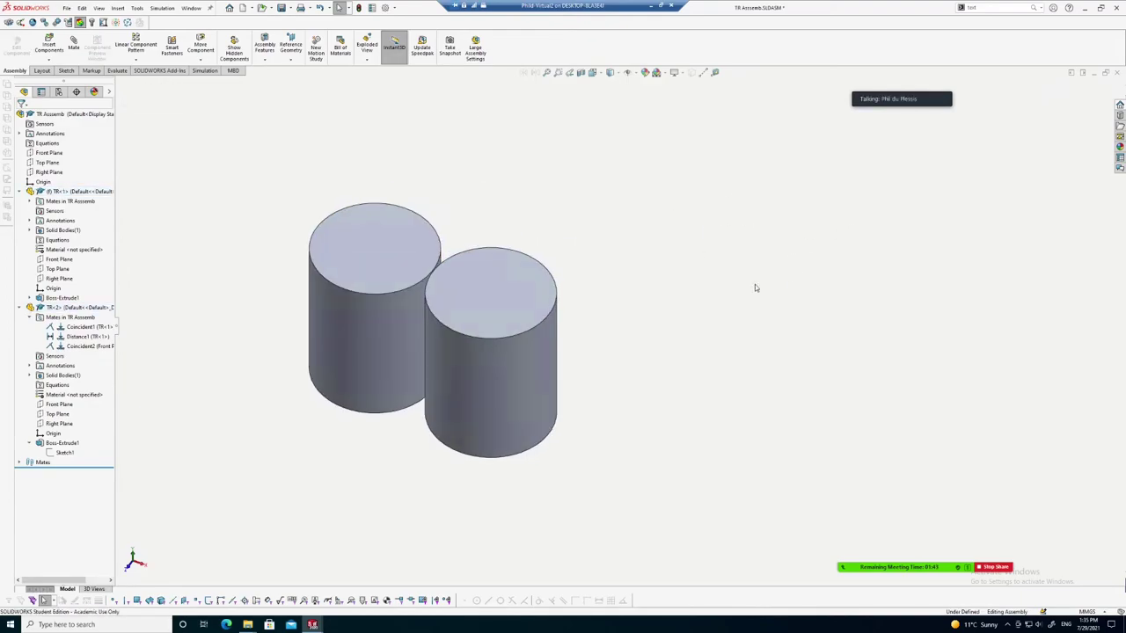
key(ctrl+Tab)
Switch to the Router Enclosure assembly and collapse its mates list
click(606, 286)
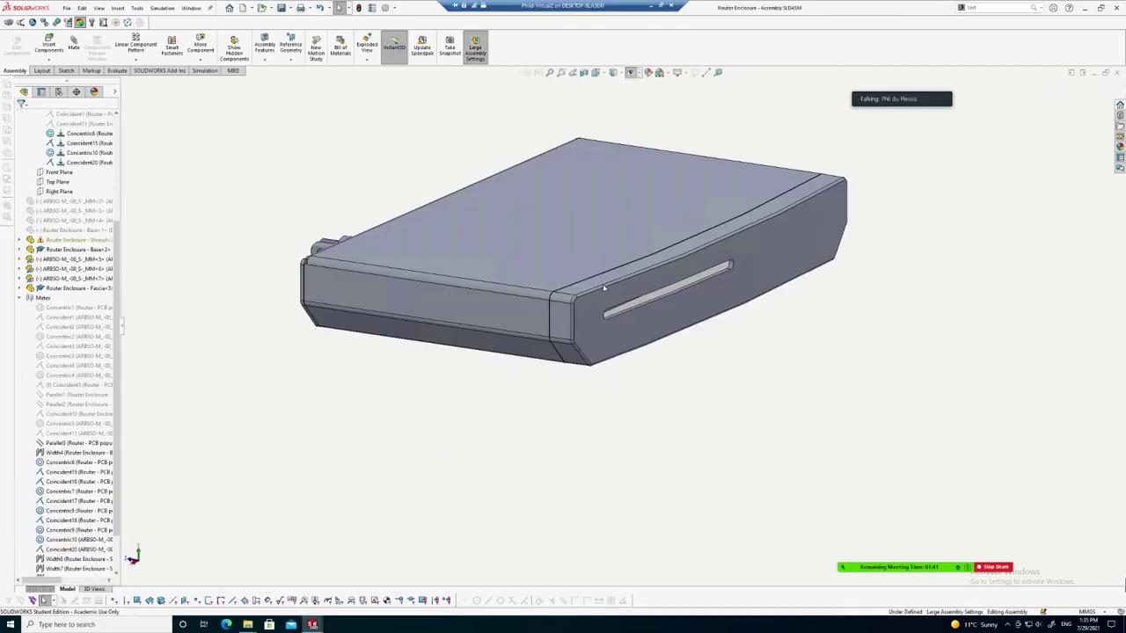
scroll(606, 290, up, 3)
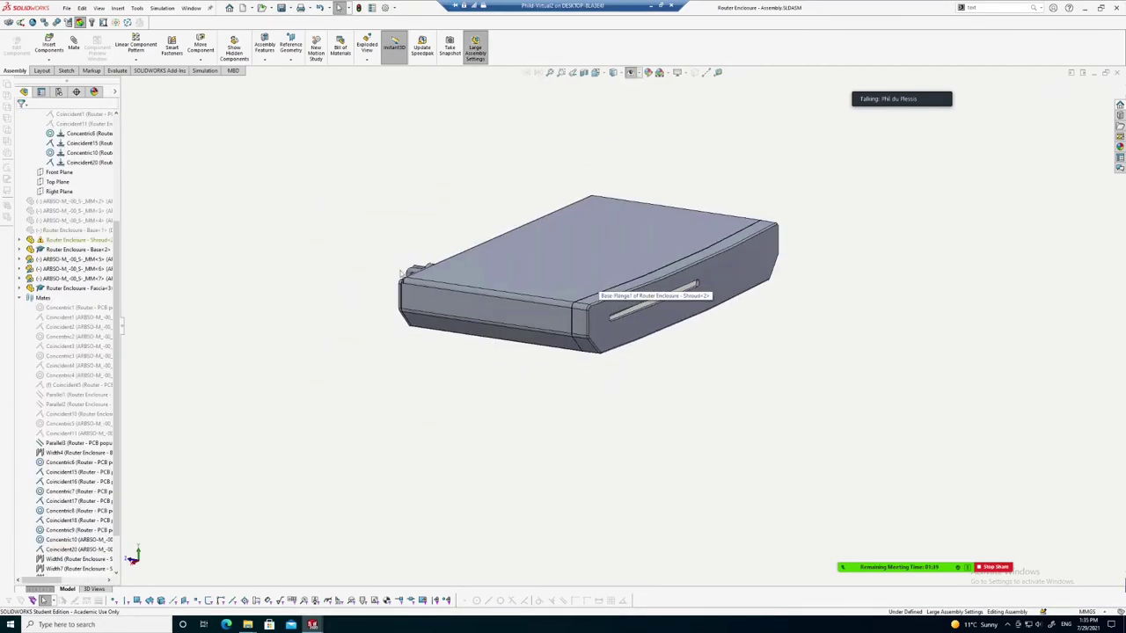
click(21, 298)
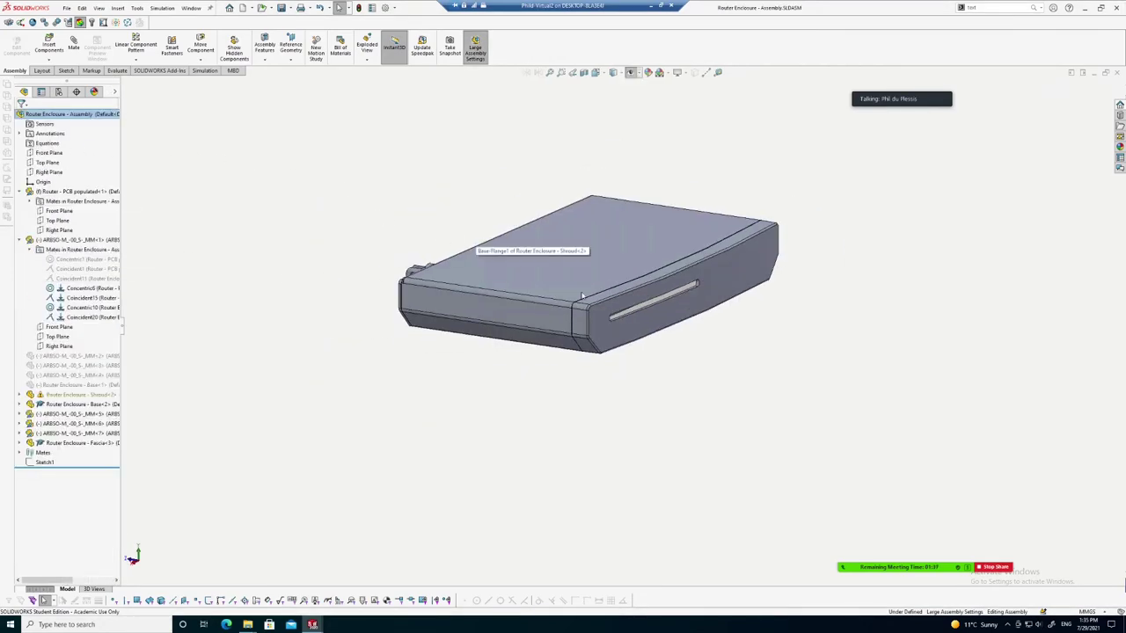
scroll(593, 251, down, 2)
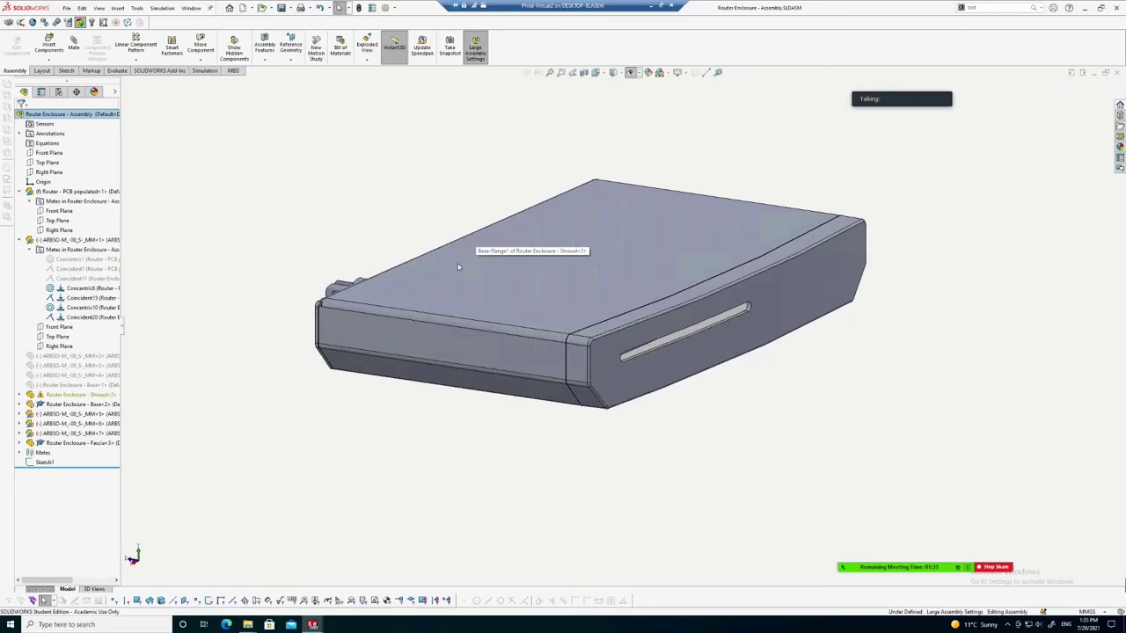
Select Router - PCB populated in the tree and open its context menu
click(84, 240)
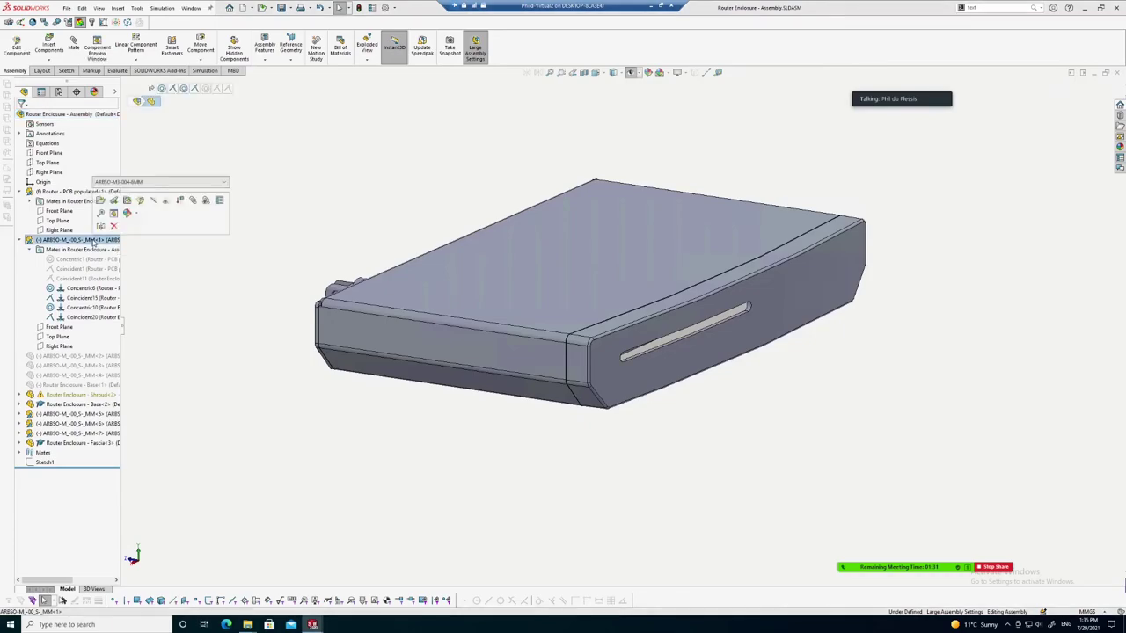
shift+click(64, 443)
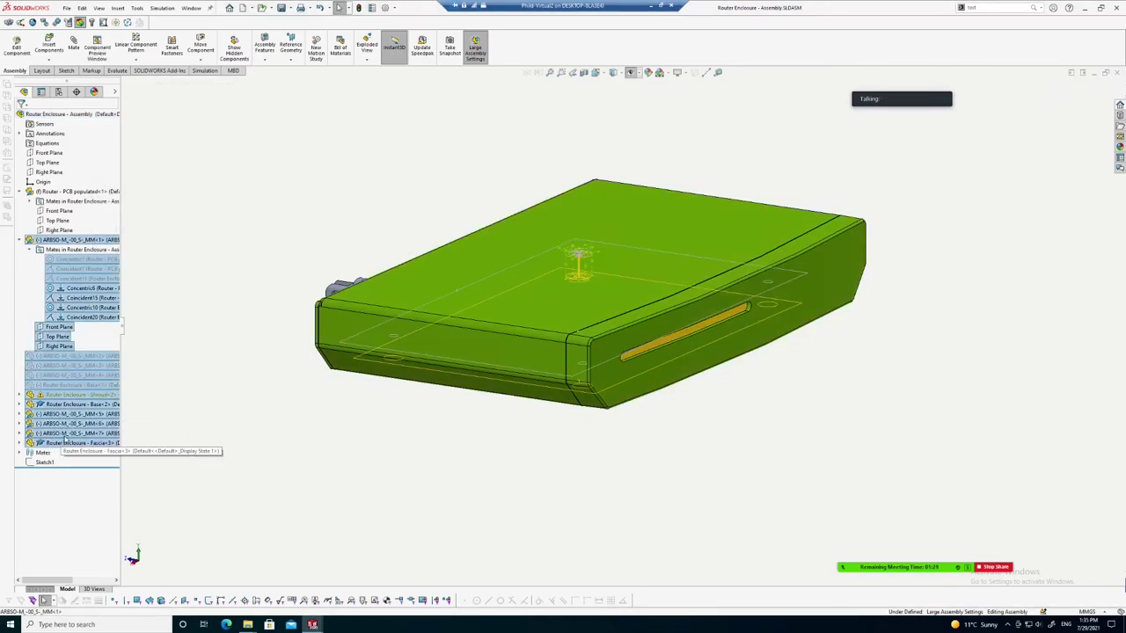
click(200, 258)
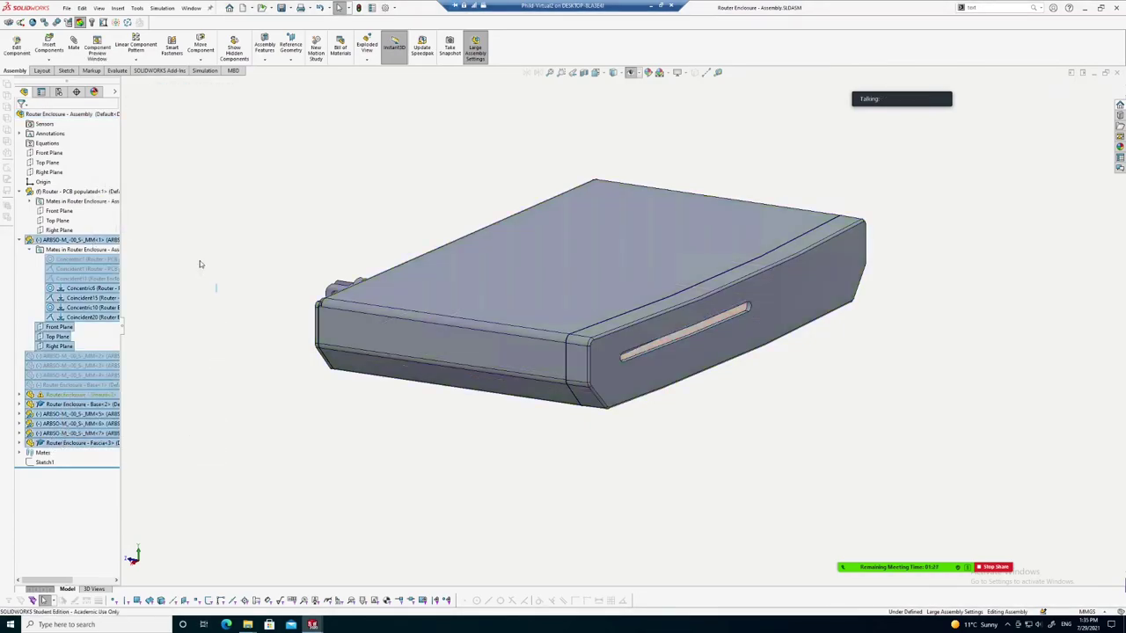
click(91, 192)
right_click(93, 195)
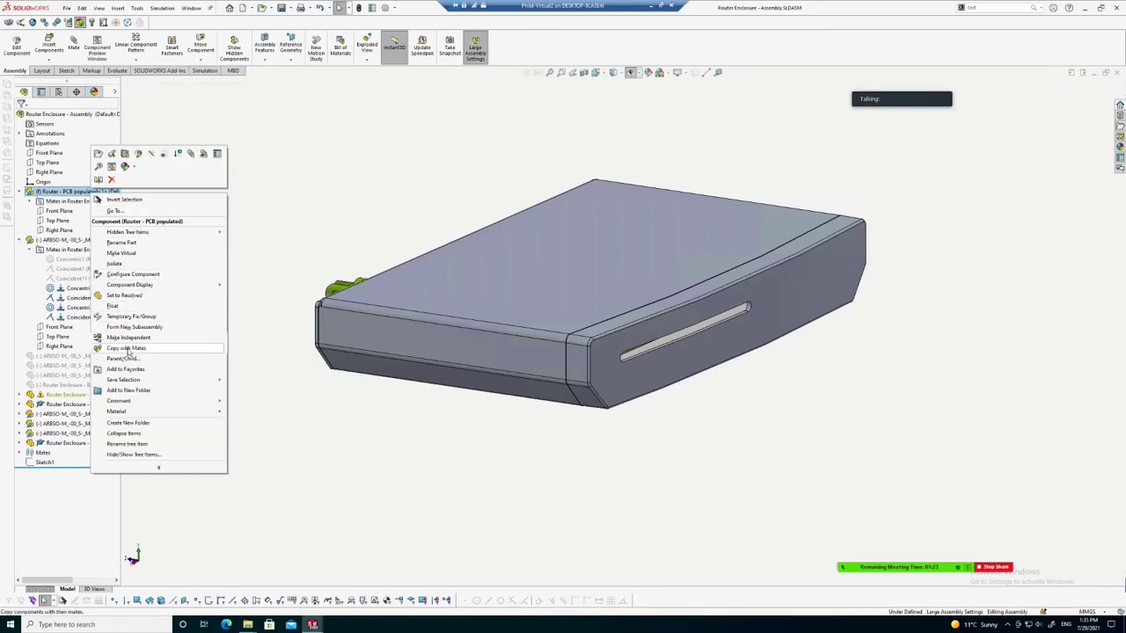
Isolate the Router - PCB populated board and turn its connectors toward the viewer
click(115, 264)
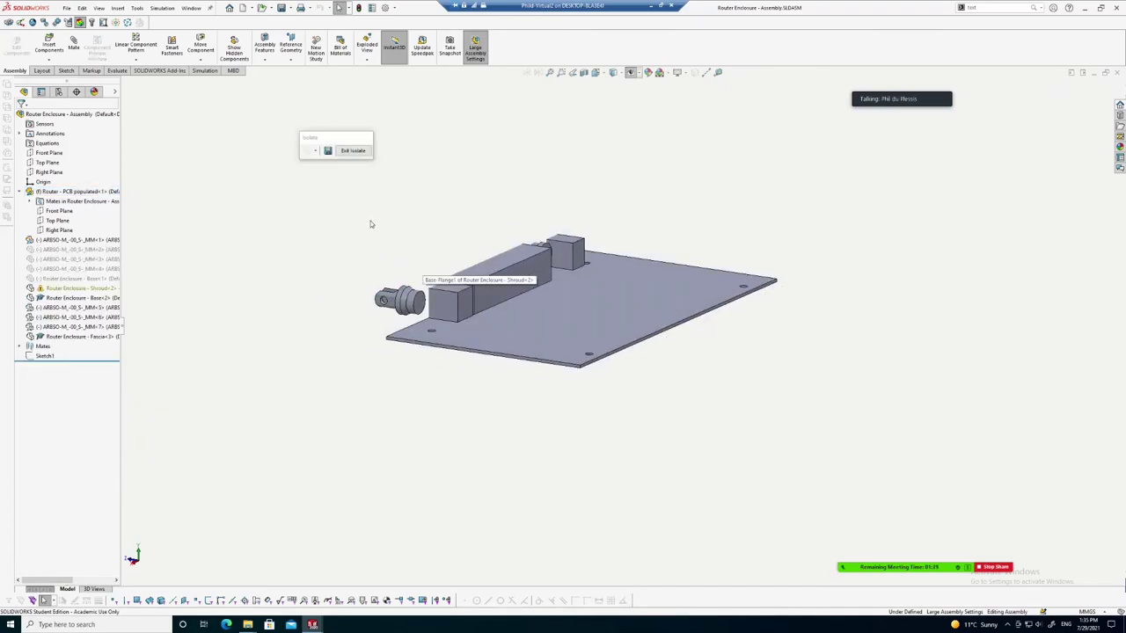
middle_drag(370, 224, 768, 283)
scroll(768, 284, down, 3)
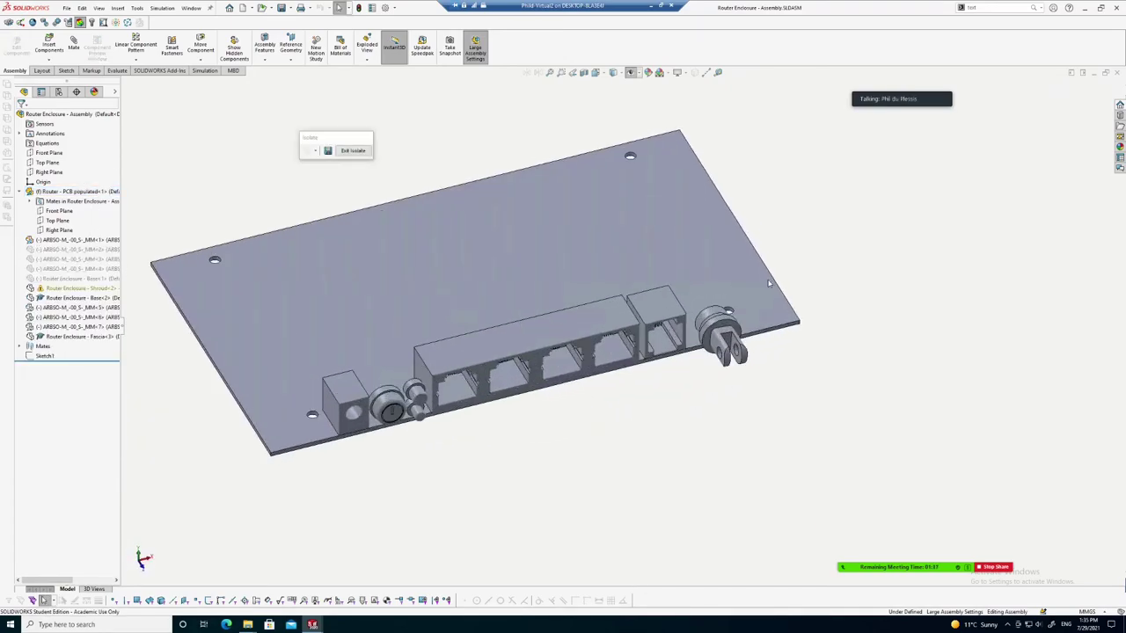
scroll(668, 255, up, 2)
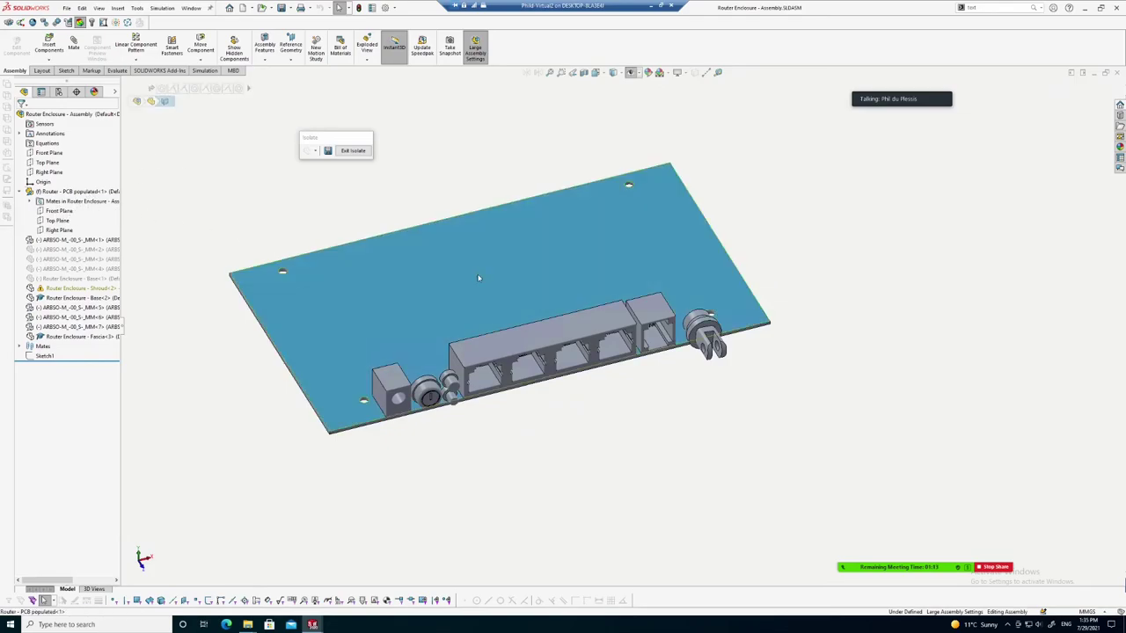
scroll(171, 221, down, 2)
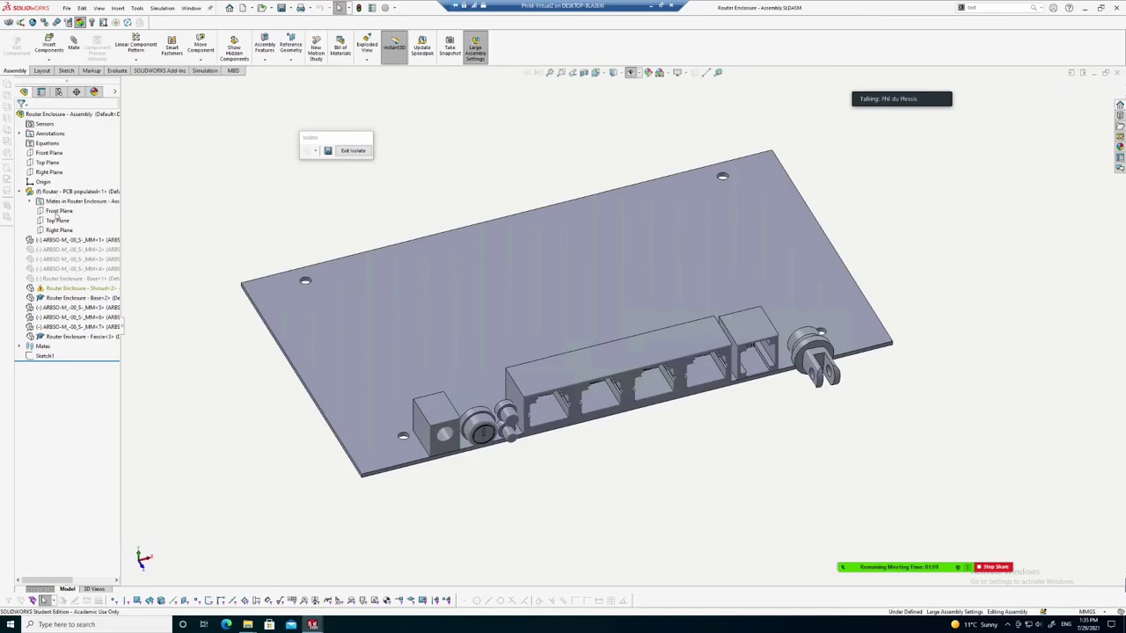
Compare the PCB's Front, Top and Right Planes against the assembly's planes
click(58, 211)
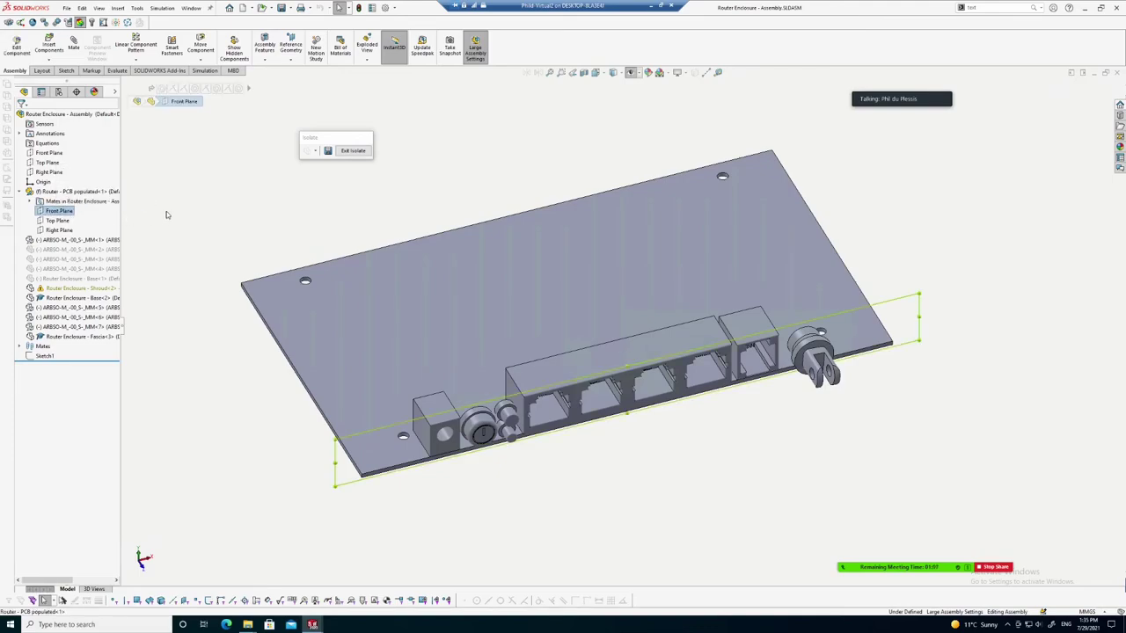
ctrl+click(50, 153)
mouse_move(196, 236)
middle_down()
mouse_move(287, 254)
mouse_move(338, 224)
mouse_move(352, 194)
mouse_move(333, 186)
middle_up()
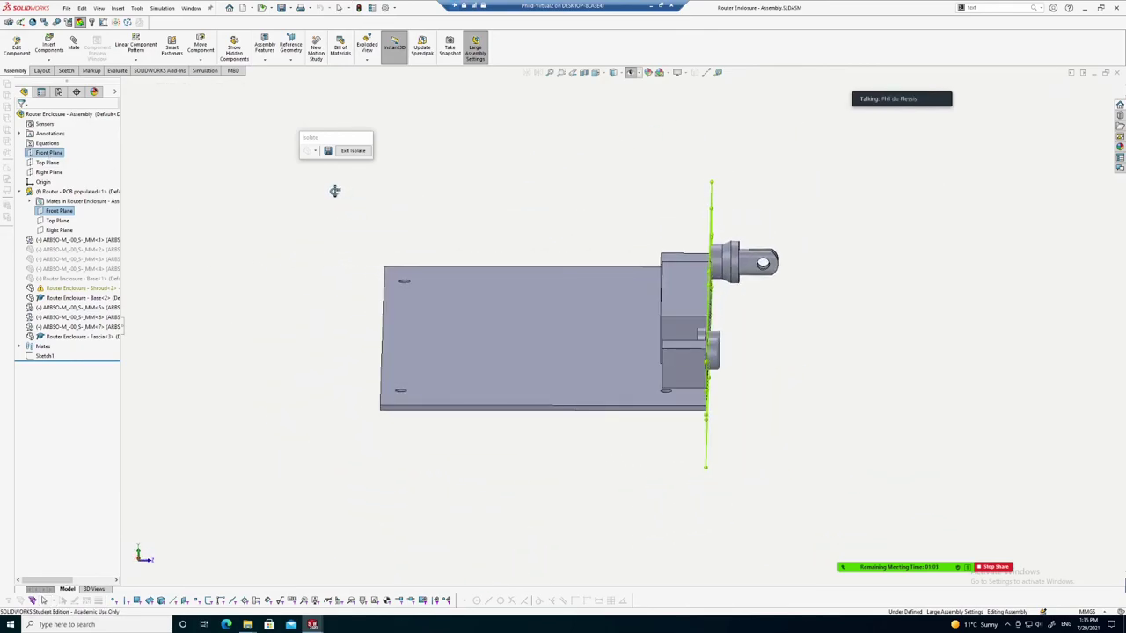
click(174, 192)
click(56, 220)
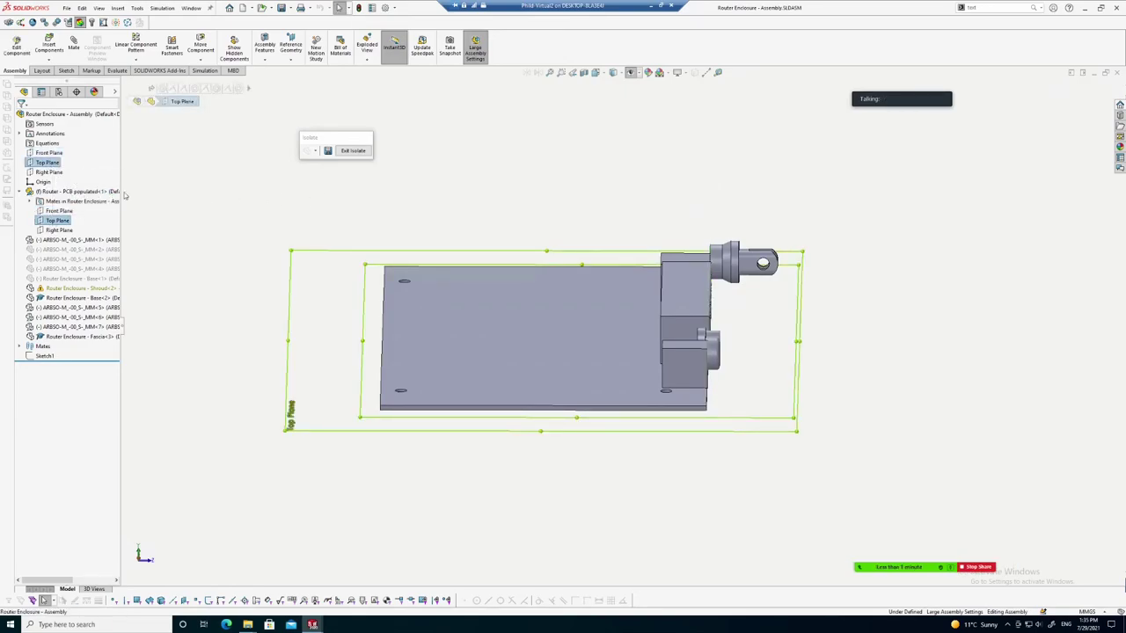
middle_drag(264, 252, 256, 223)
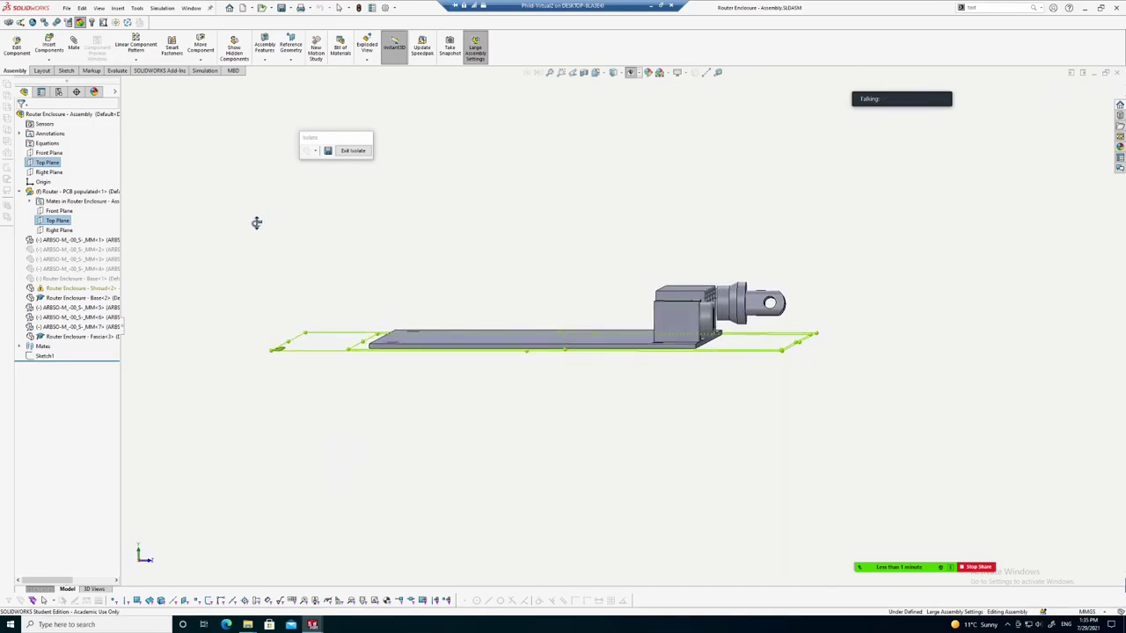
click(257, 226)
click(53, 231)
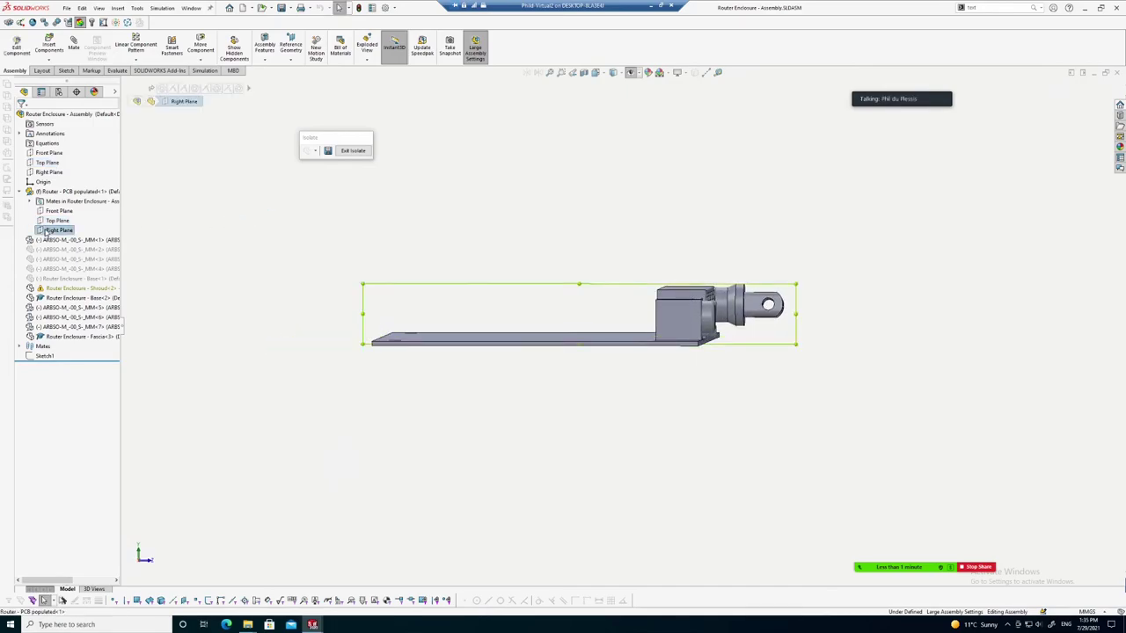
ctrl+click(50, 173)
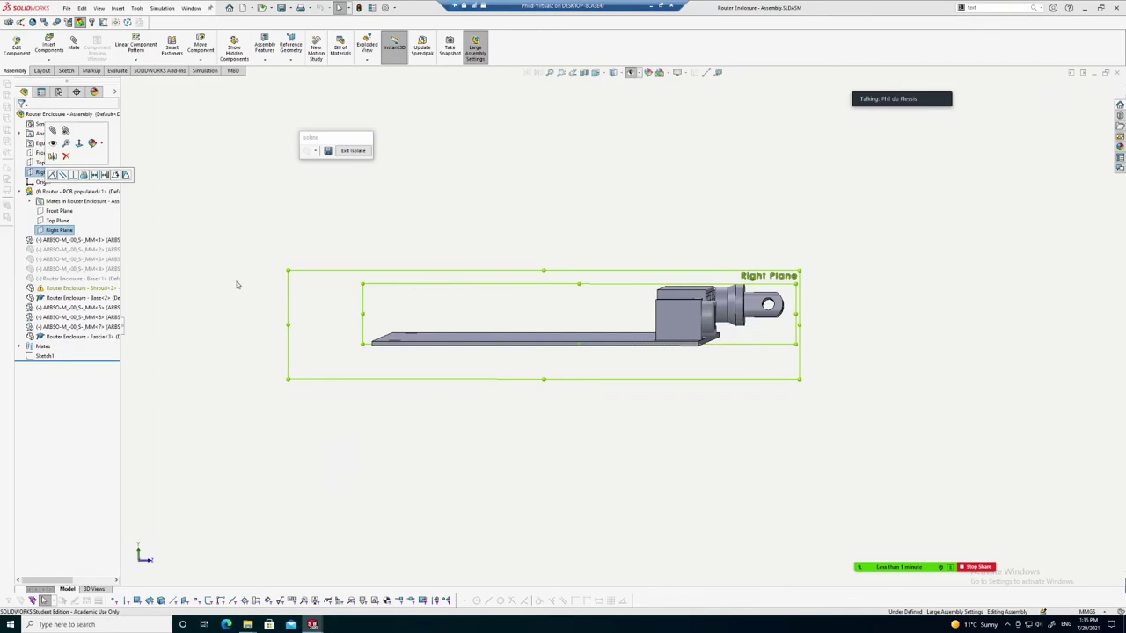
mouse_move(239, 285)
middle_down()
mouse_move(374, 305)
mouse_move(282, 238)
middle_up()
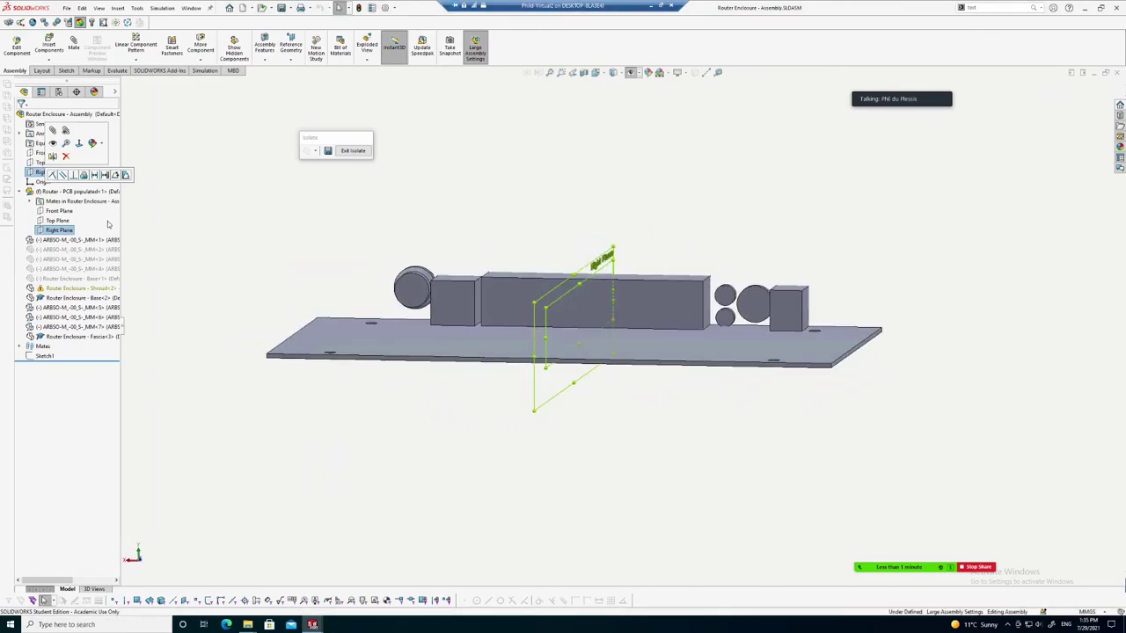
click(264, 224)
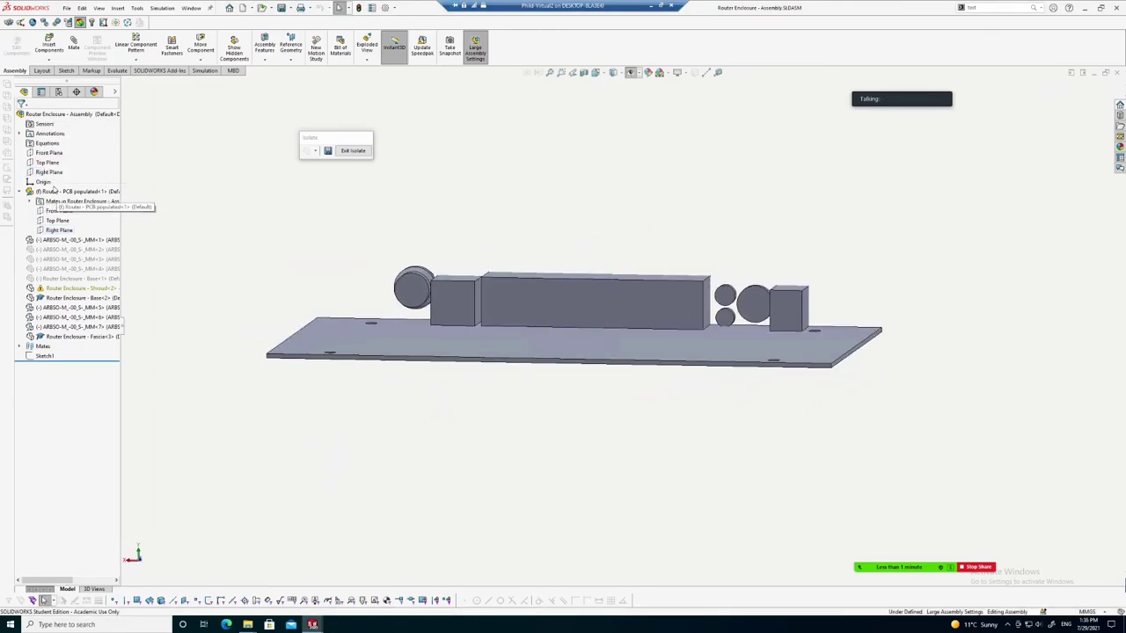
Float the Router - PCB populated board so it is no longer fixed
right_click(55, 191)
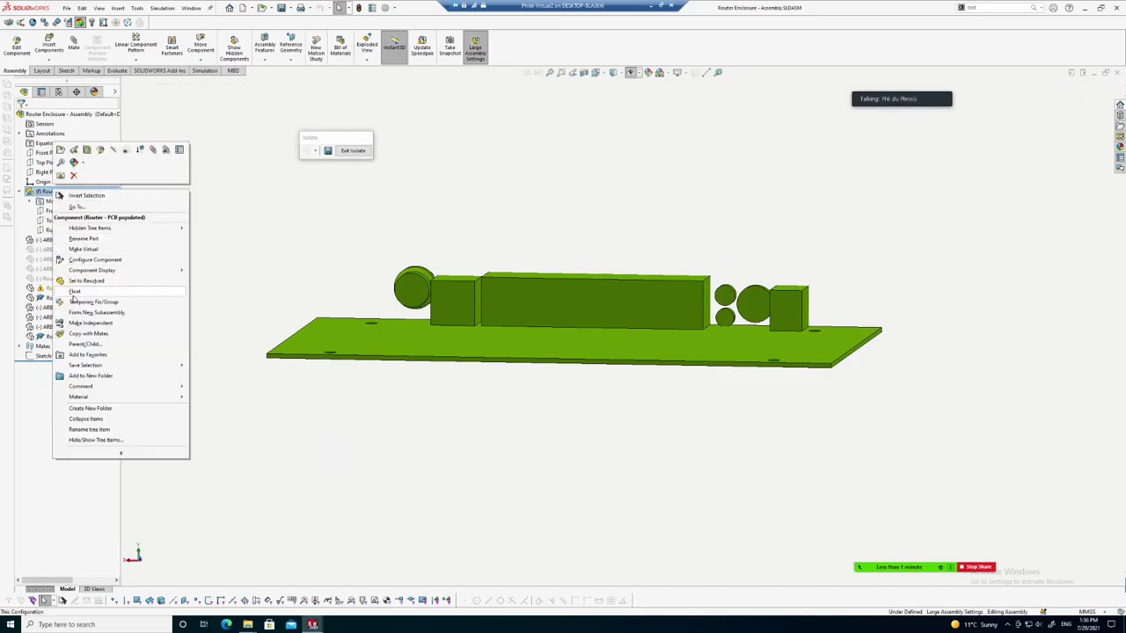
click(233, 233)
mouse_move(233, 233)
middle_down()
mouse_move(494, 329)
mouse_move(465, 329)
middle_up()
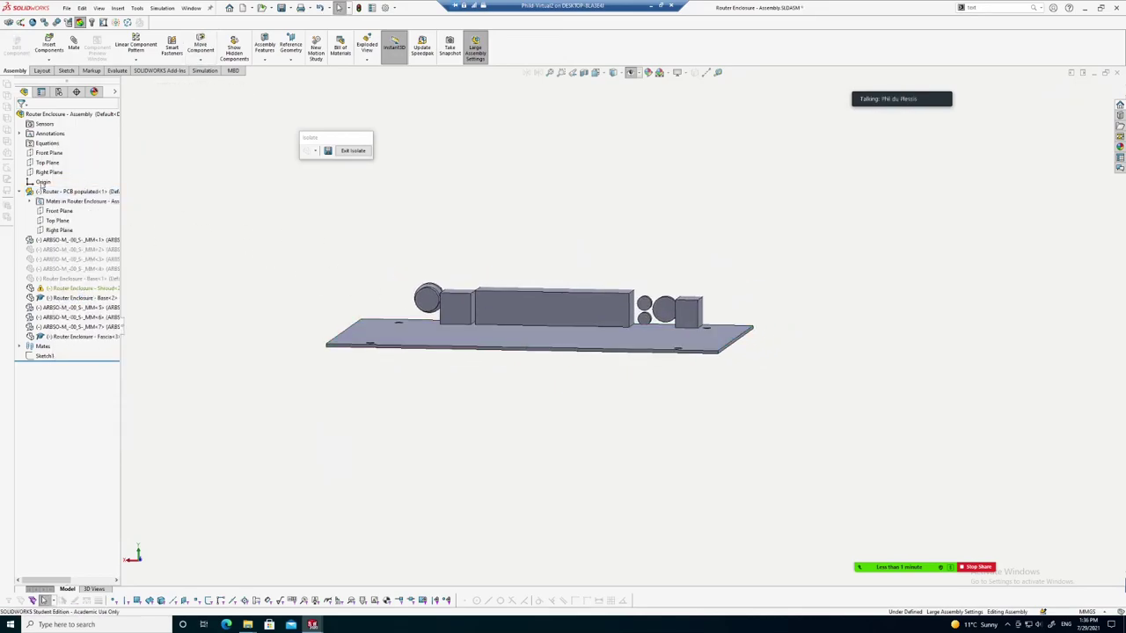
scroll(100, 226, down, 3)
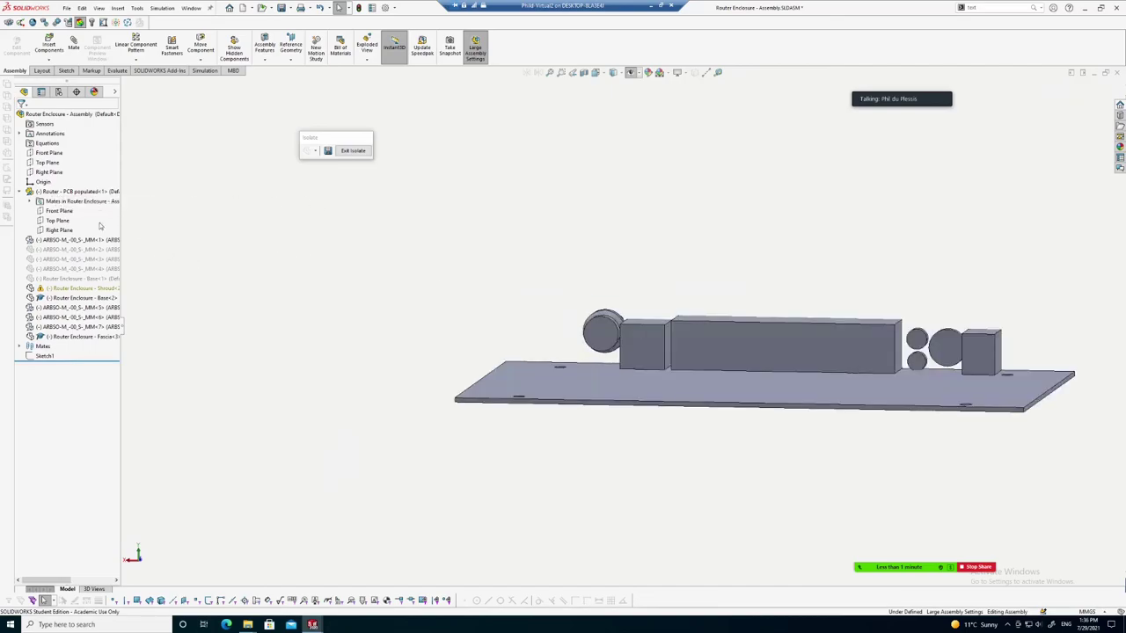
Mate the PCB's Front Plane coincident with the assembly Front Plane, creating Coincident23
click(55, 212)
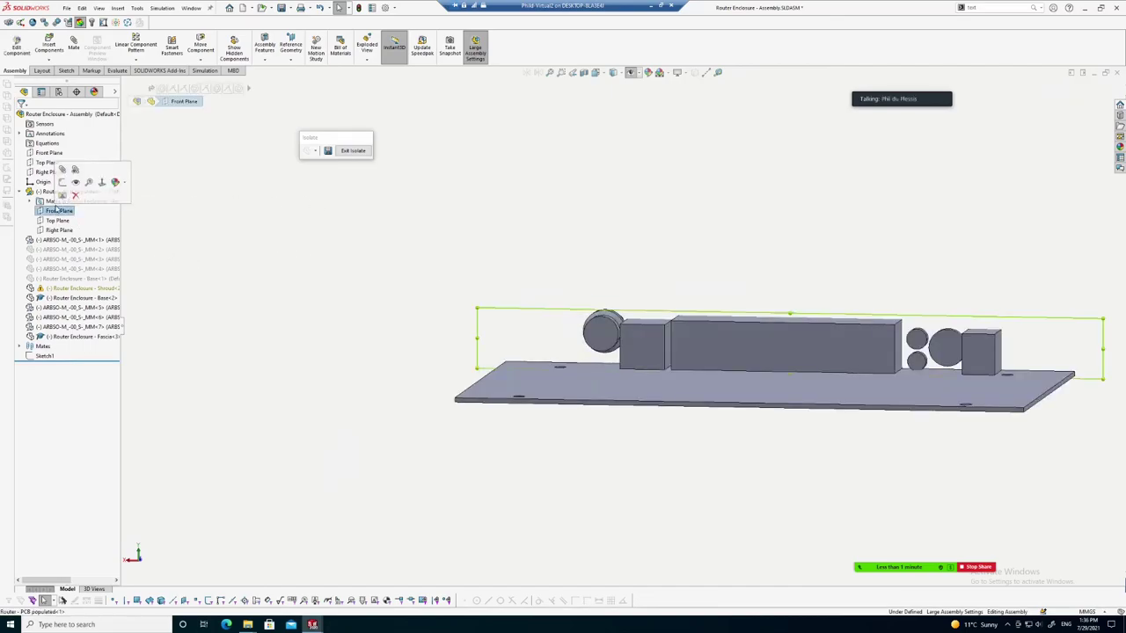
ctrl+click(51, 155)
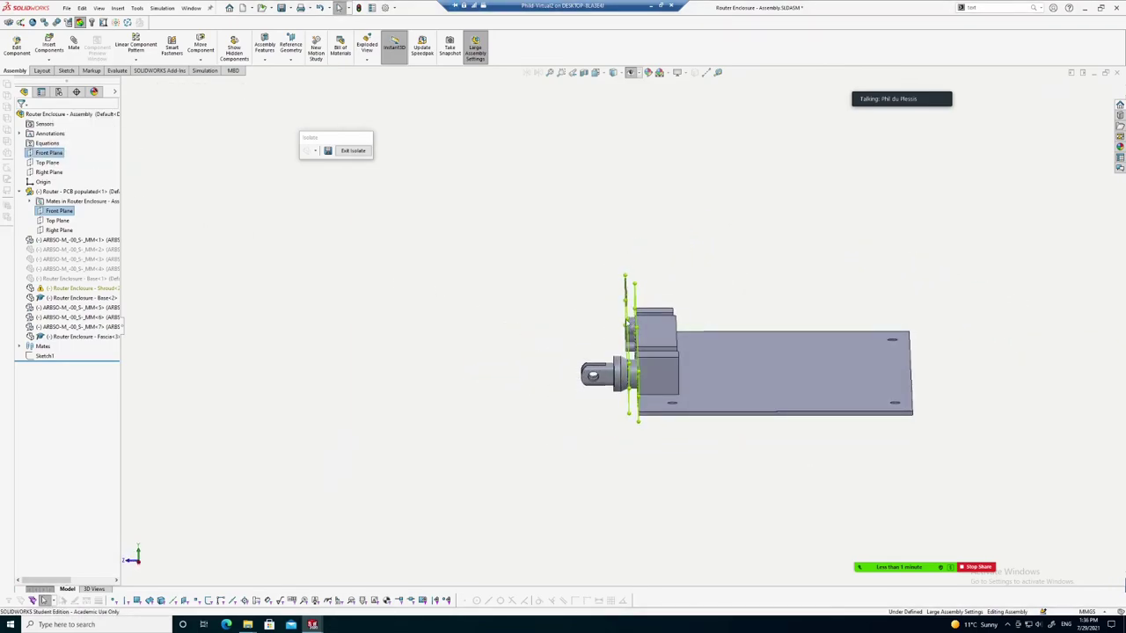
scroll(627, 322, down, 1)
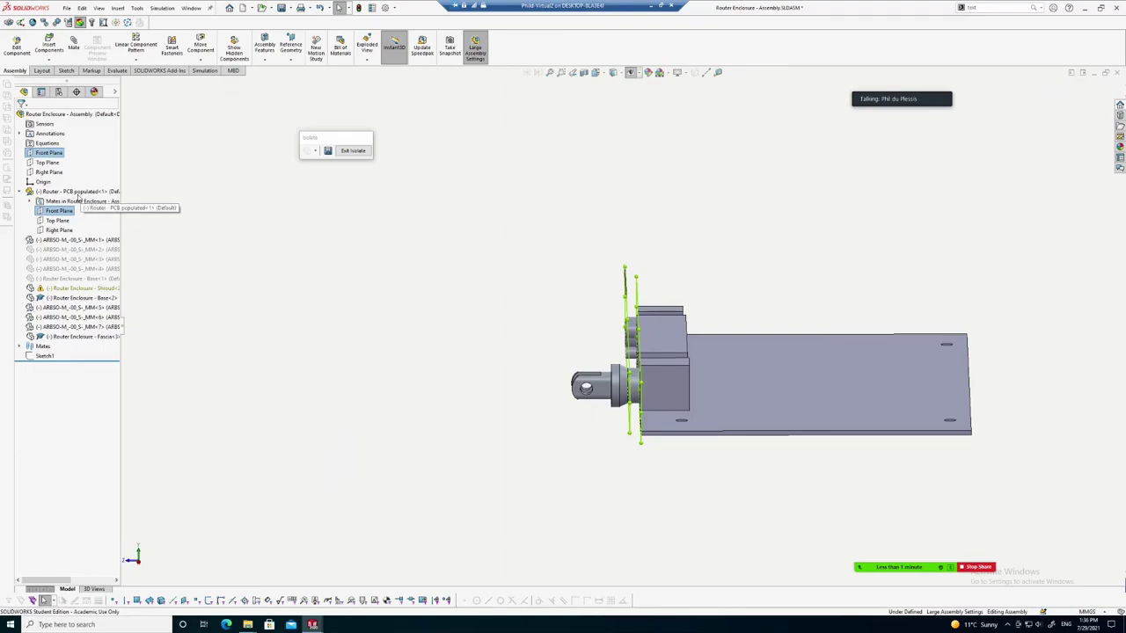
click(74, 42)
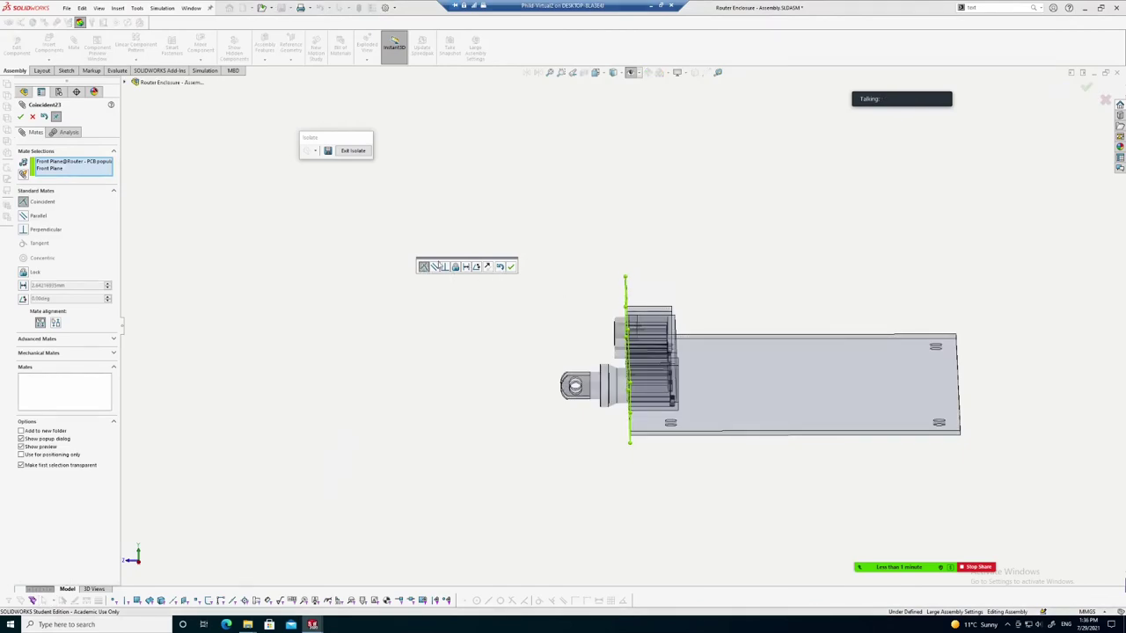
click(511, 267)
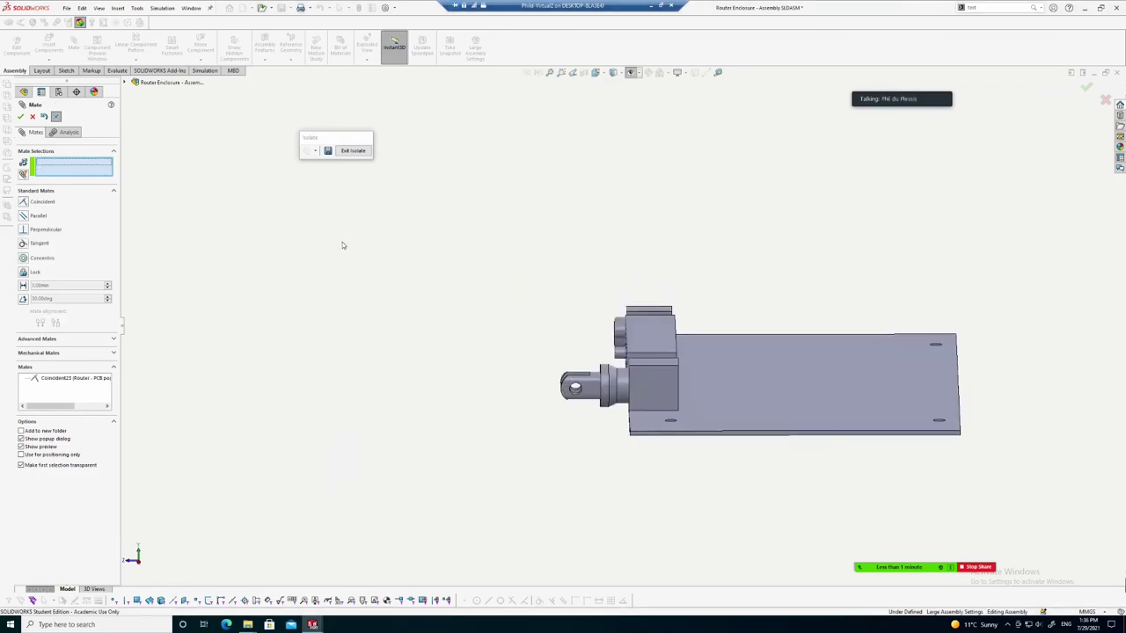
click(19, 117)
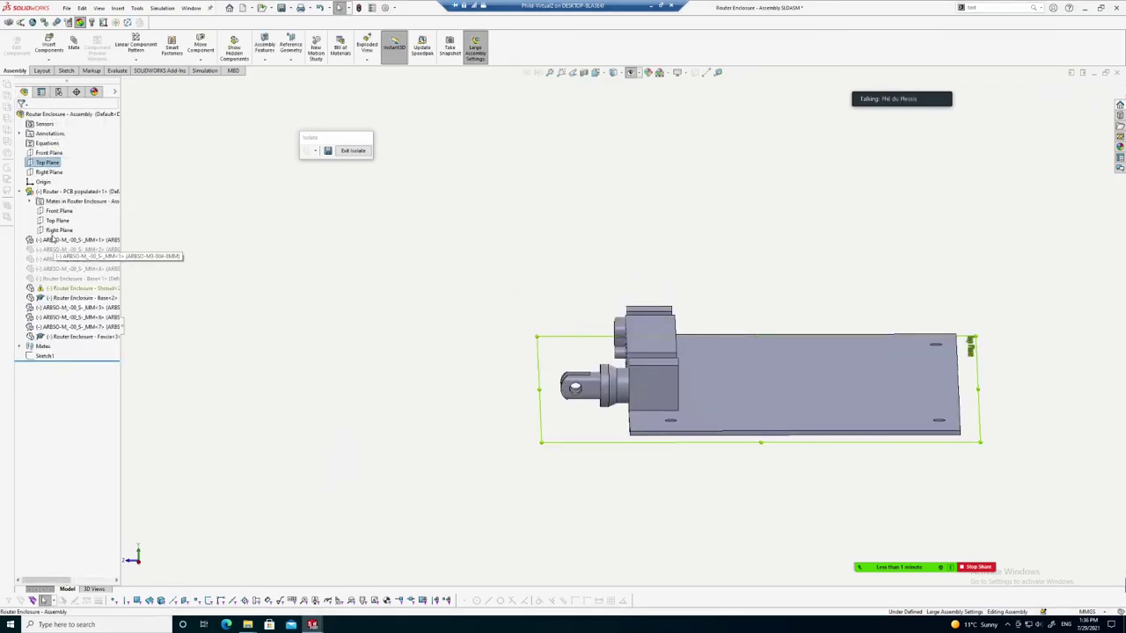
Select the PCB's Right Plane after briefly picking and clearing its Top Plane
click(53, 219)
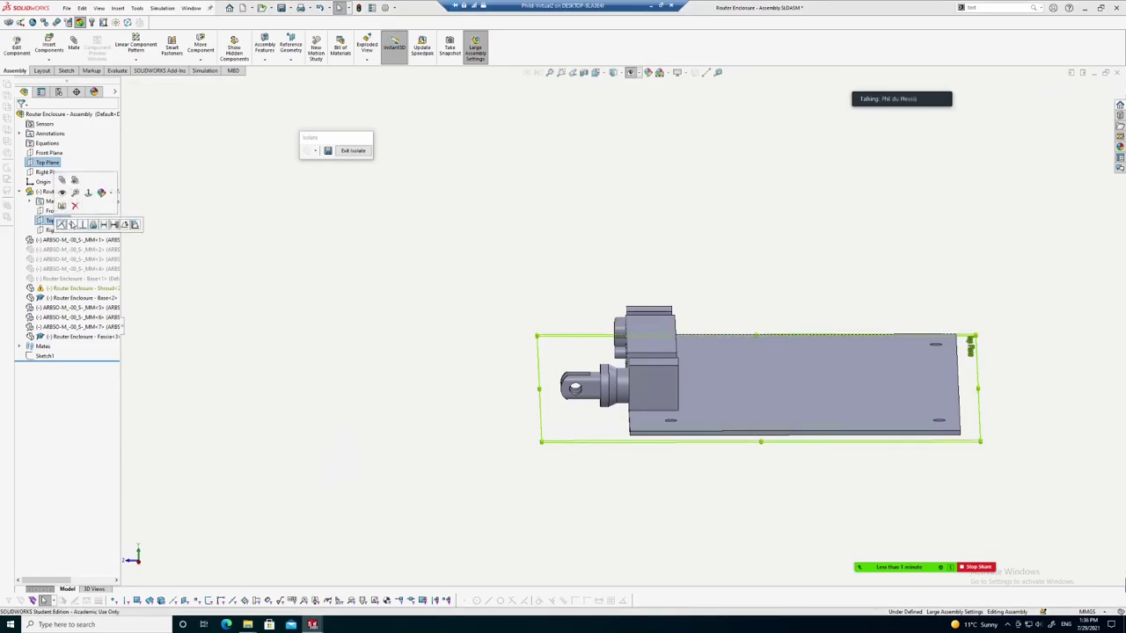
click(241, 236)
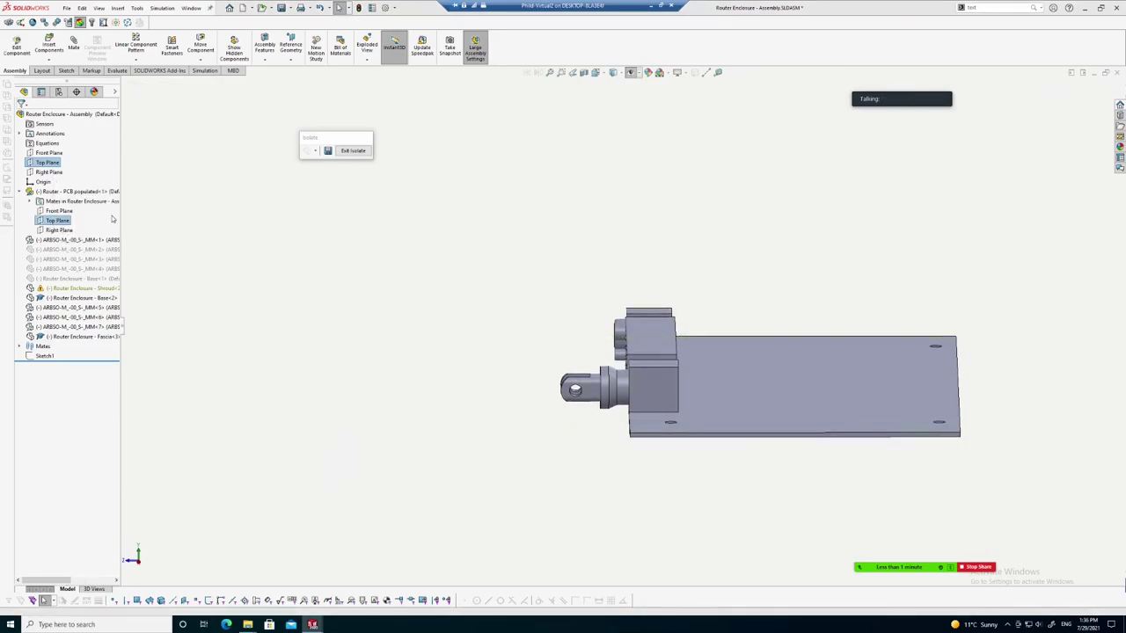
click(54, 229)
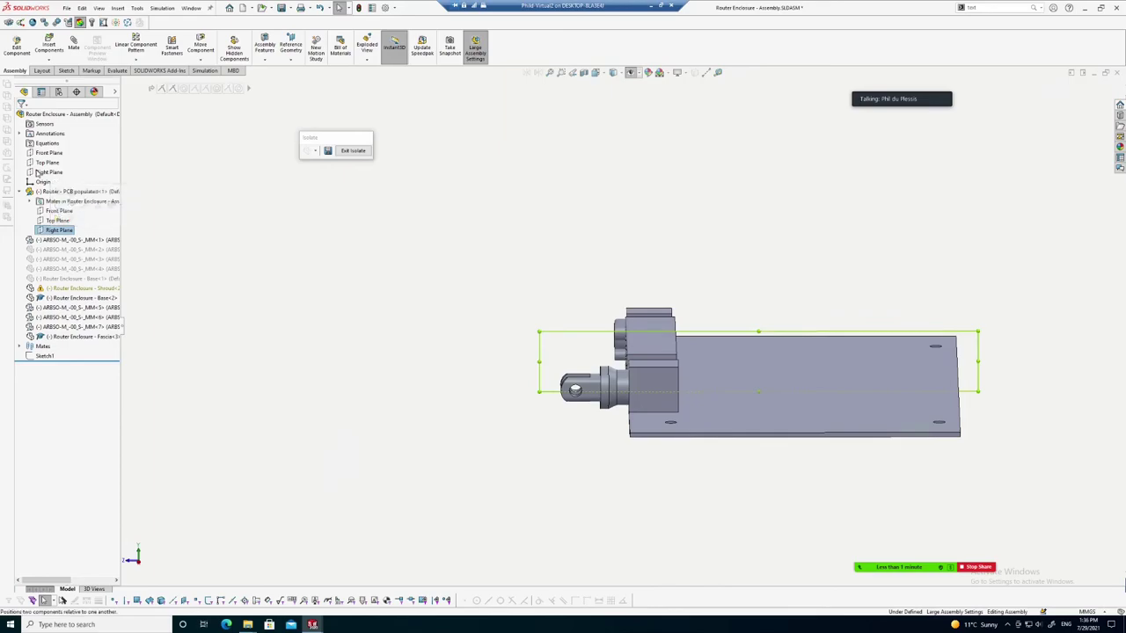